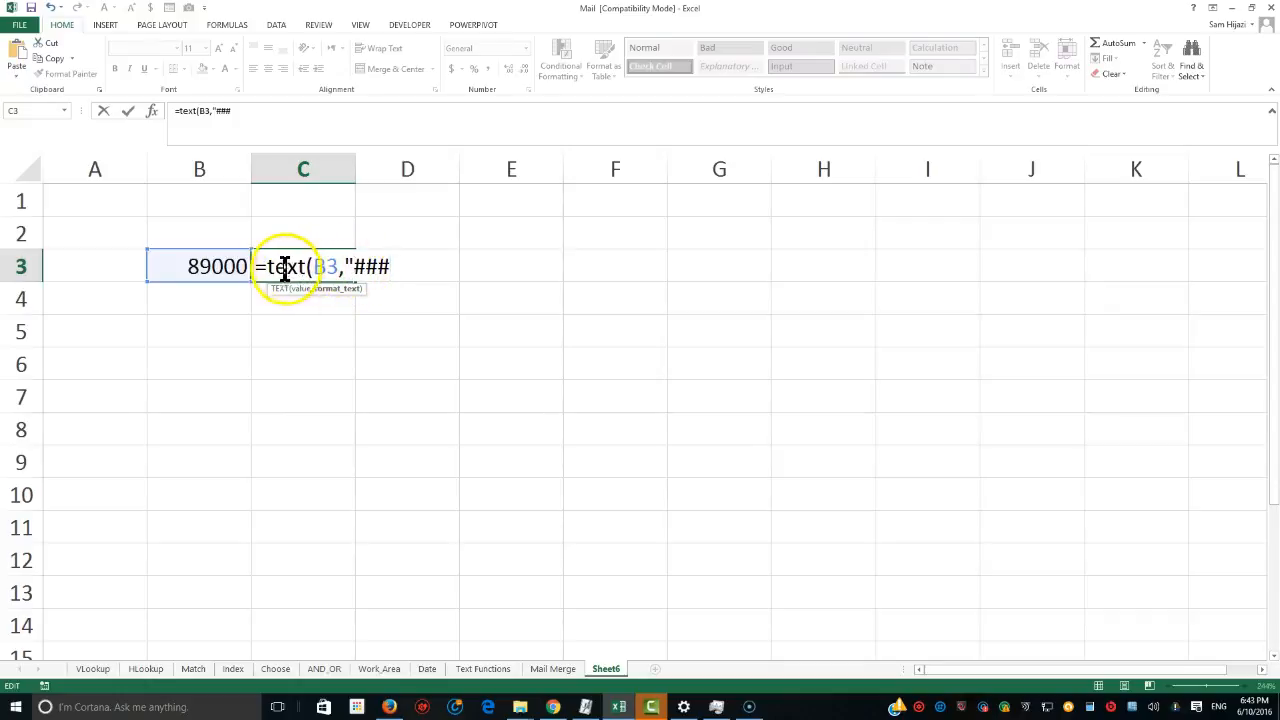
# Complete the formula in C3 as =TEXT(B3,"$#,###.0") to show B3 as currency with one decimal.
pyautogui.doubleClick(268, 266)
pyautogui.moveTo(306, 268); pyautogui.dragTo(335, 268)
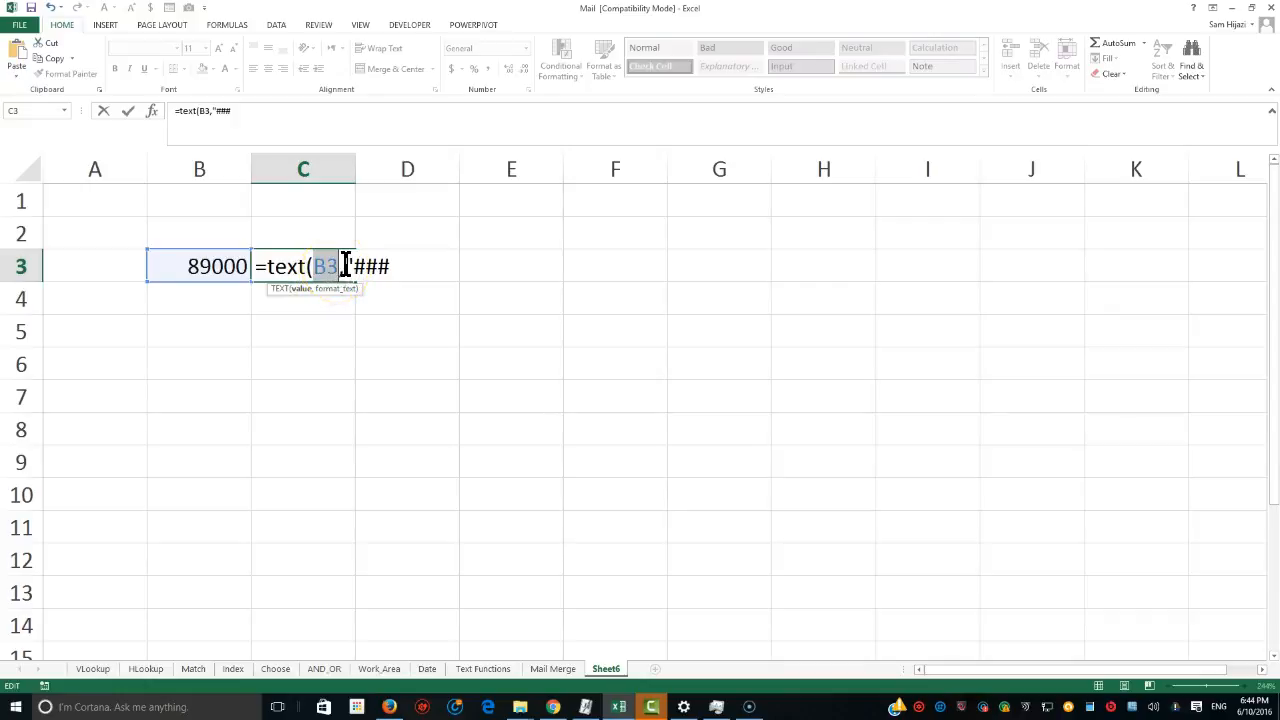
pyautogui.click(349, 266)
pyautogui.click(353, 266)
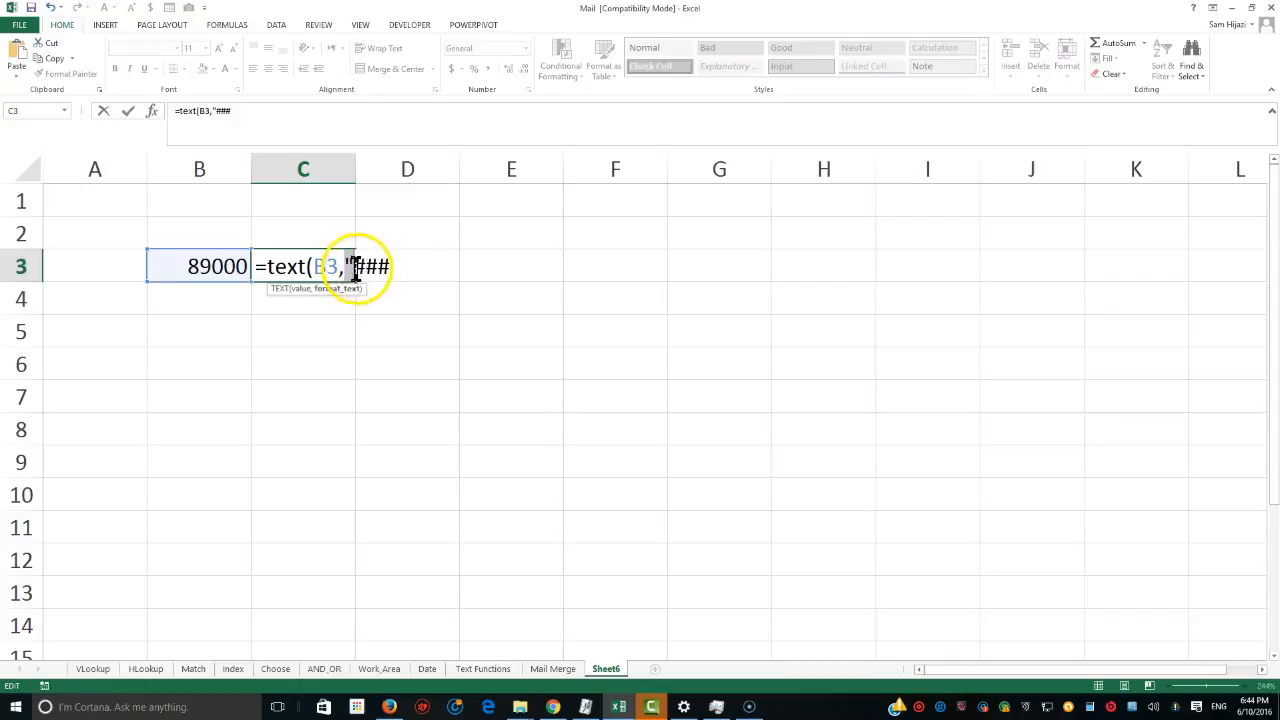
pyautogui.write('$')
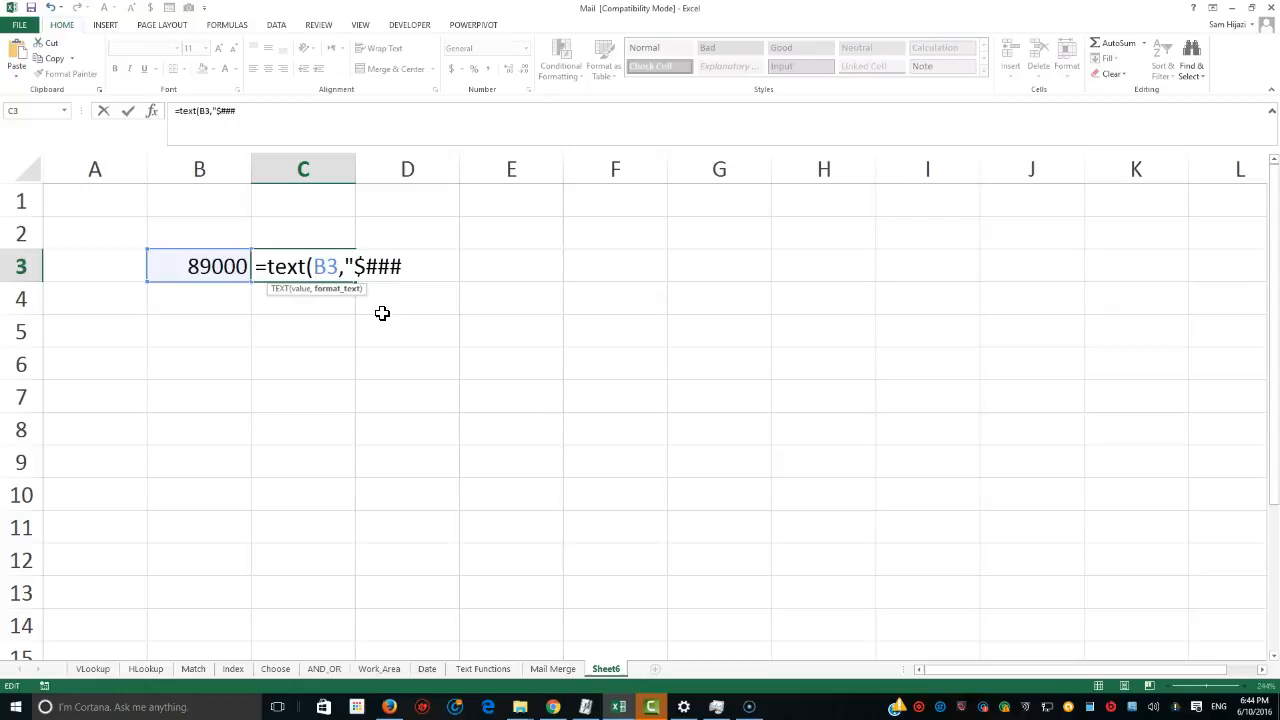
pyautogui.write('#,')
pyautogui.press('Right')
pyautogui.press('Right')
pyautogui.press('Right')
pyautogui.write('.')
pyautogui.write('0')
pyautogui.write('0')
pyautogui.press('BackSpace')
pyautogui.write('")')
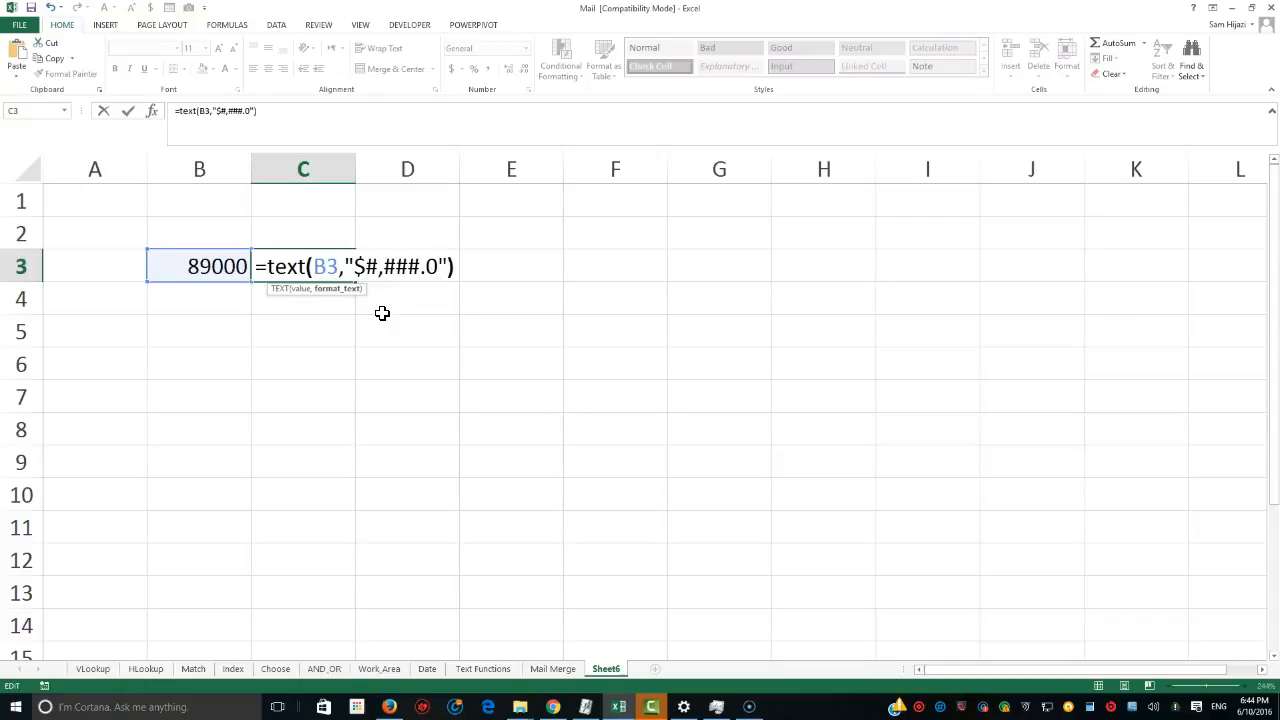
pyautogui.press('Return')
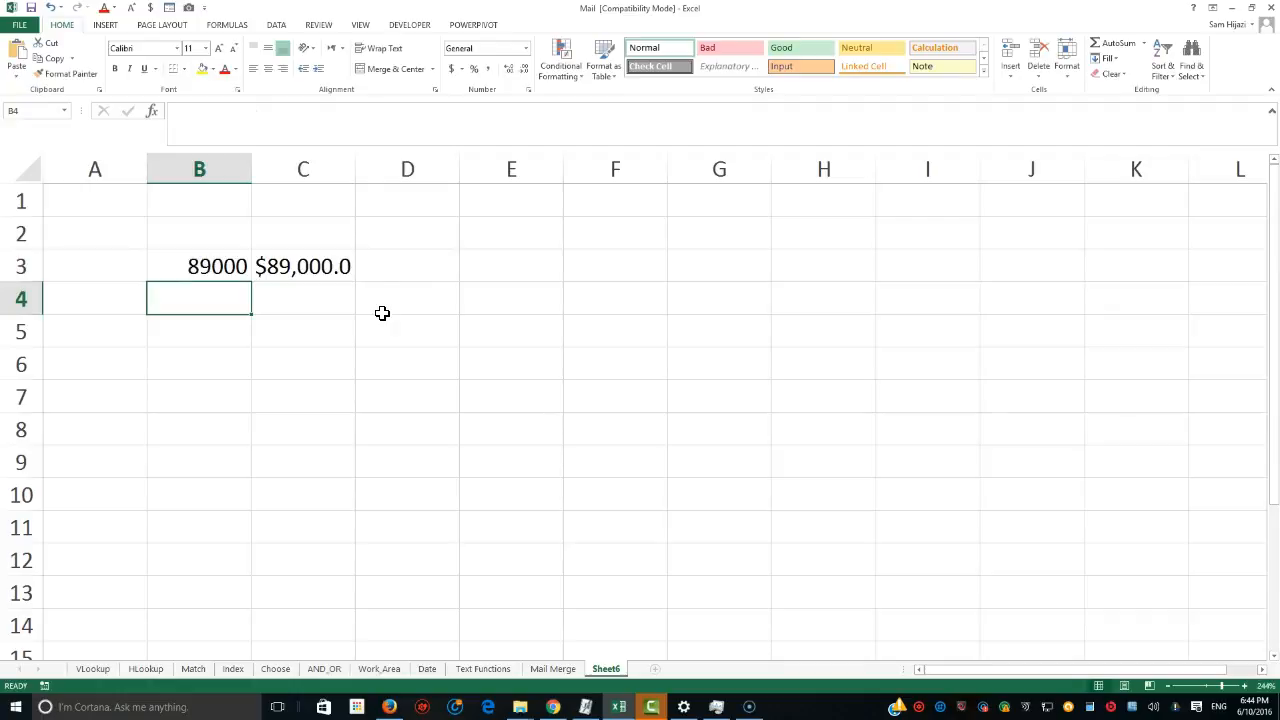
# Change the value in B3 to 89000.99.
pyautogui.click(234, 266)
pyautogui.doubleClick(210, 266)
pyautogui.write('.99')
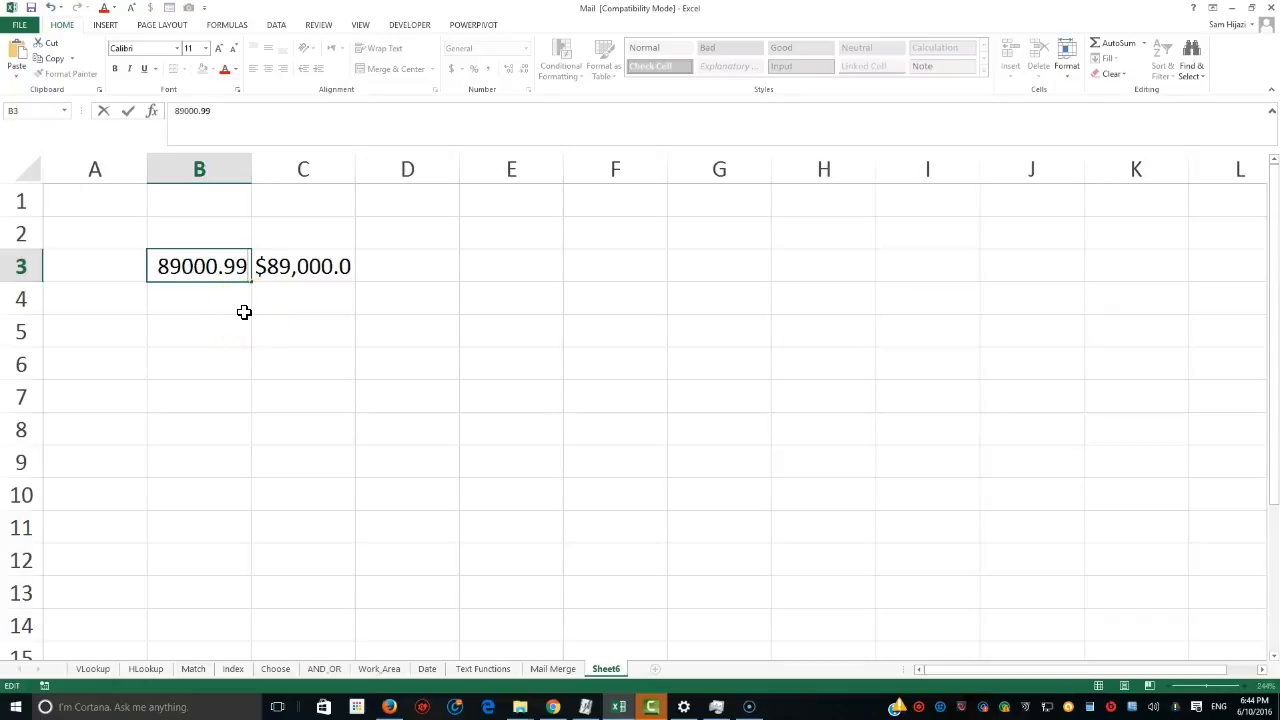
pyautogui.press('Tab')
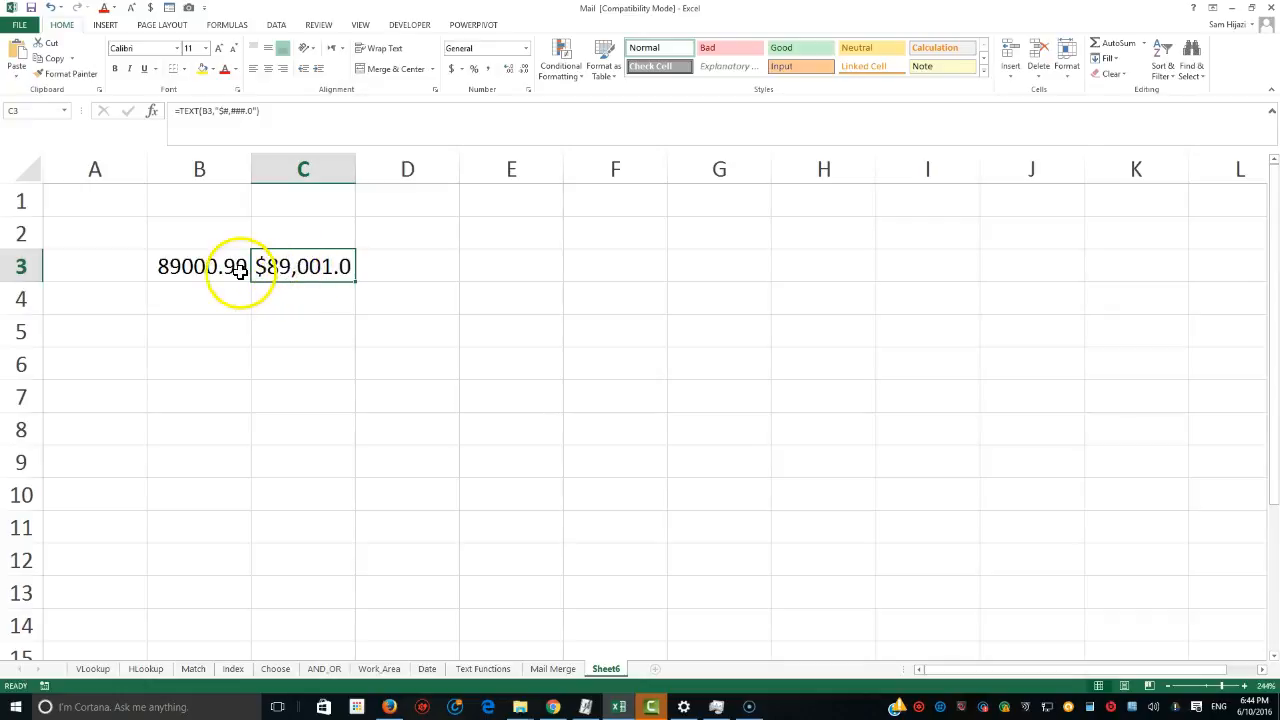
# Edit C3's format code to "$#,###.00" so it shows two decimals.
pyautogui.doubleClick(312, 266)
pyautogui.click(449, 266)
pyautogui.write('0')
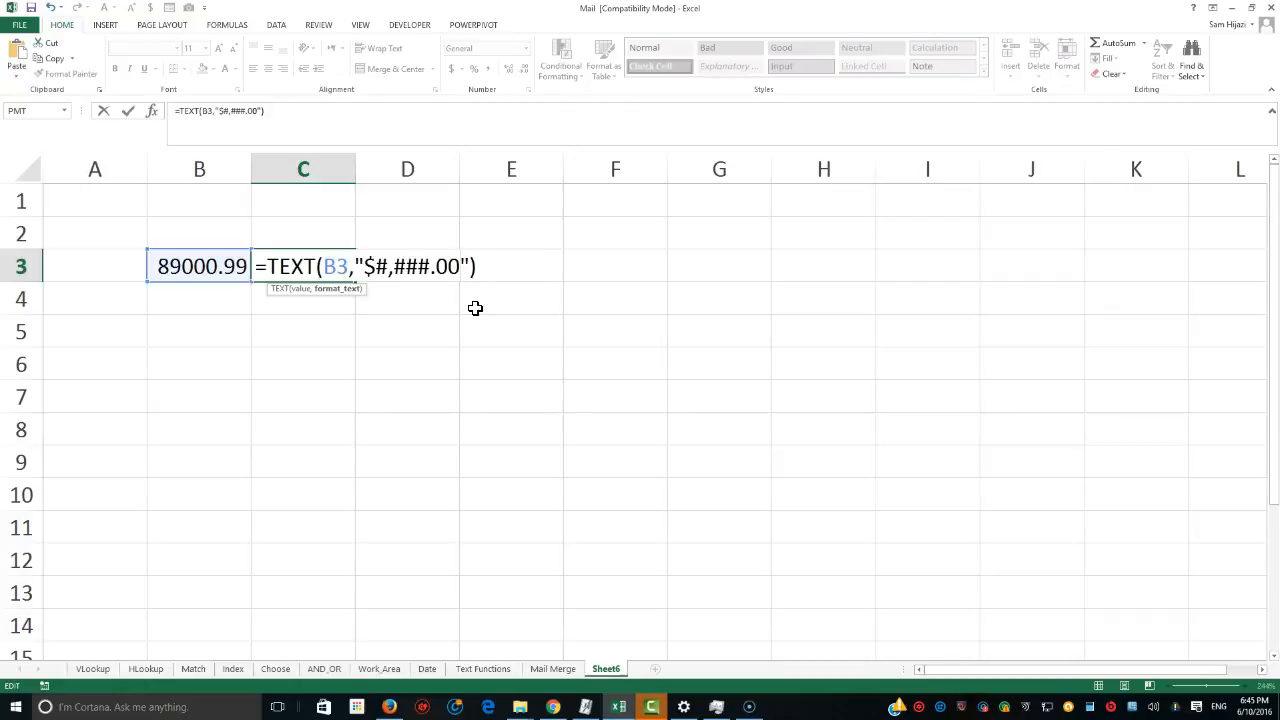
pyautogui.press('Return')
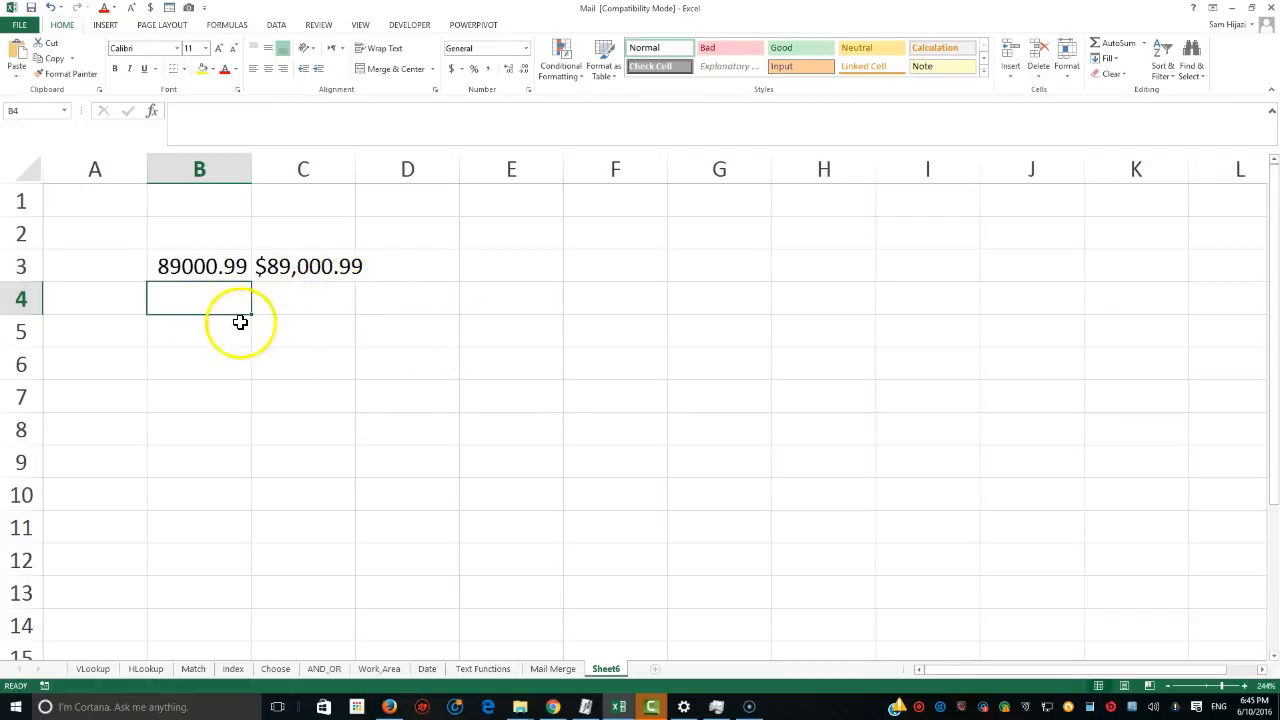
# In C4, enter =TEXT(B3,"$#,###") to show B3 as whole-dollar currency.
pyautogui.click(294, 299)
pyautogui.write('Te')
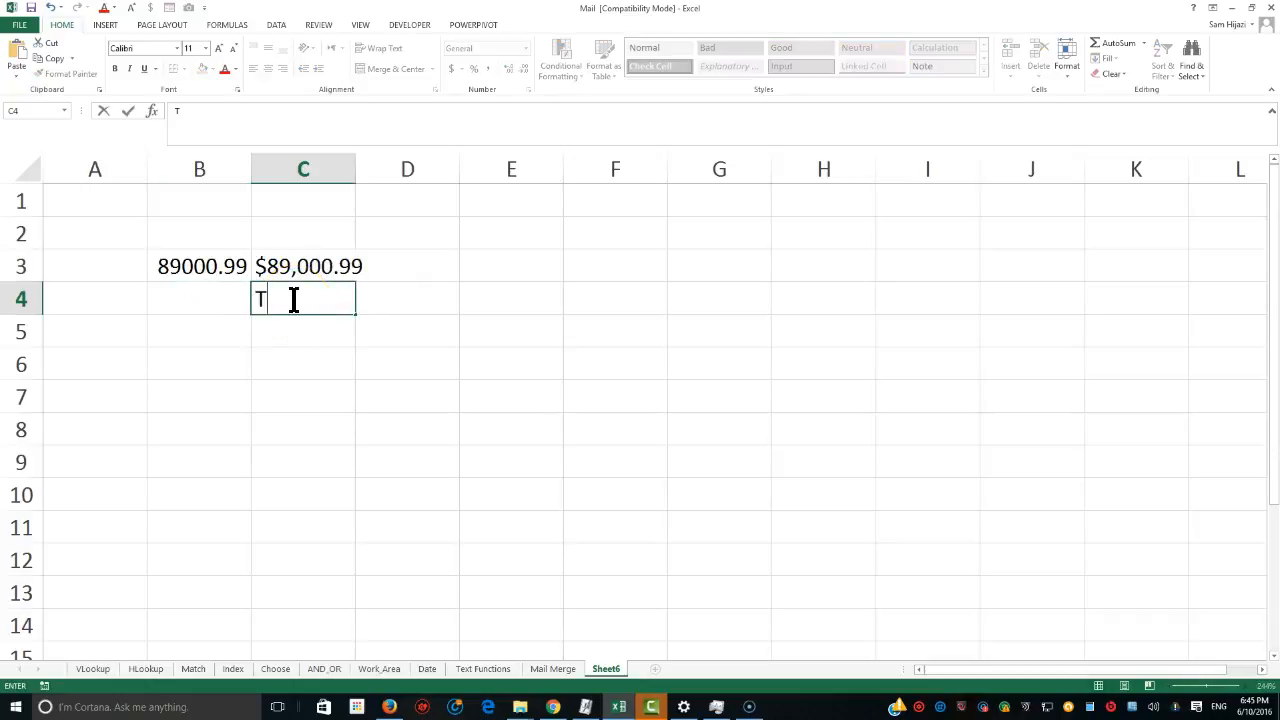
pyautogui.press('BackSpace')
pyautogui.press('BackSpace')
pyautogui.write('=t')
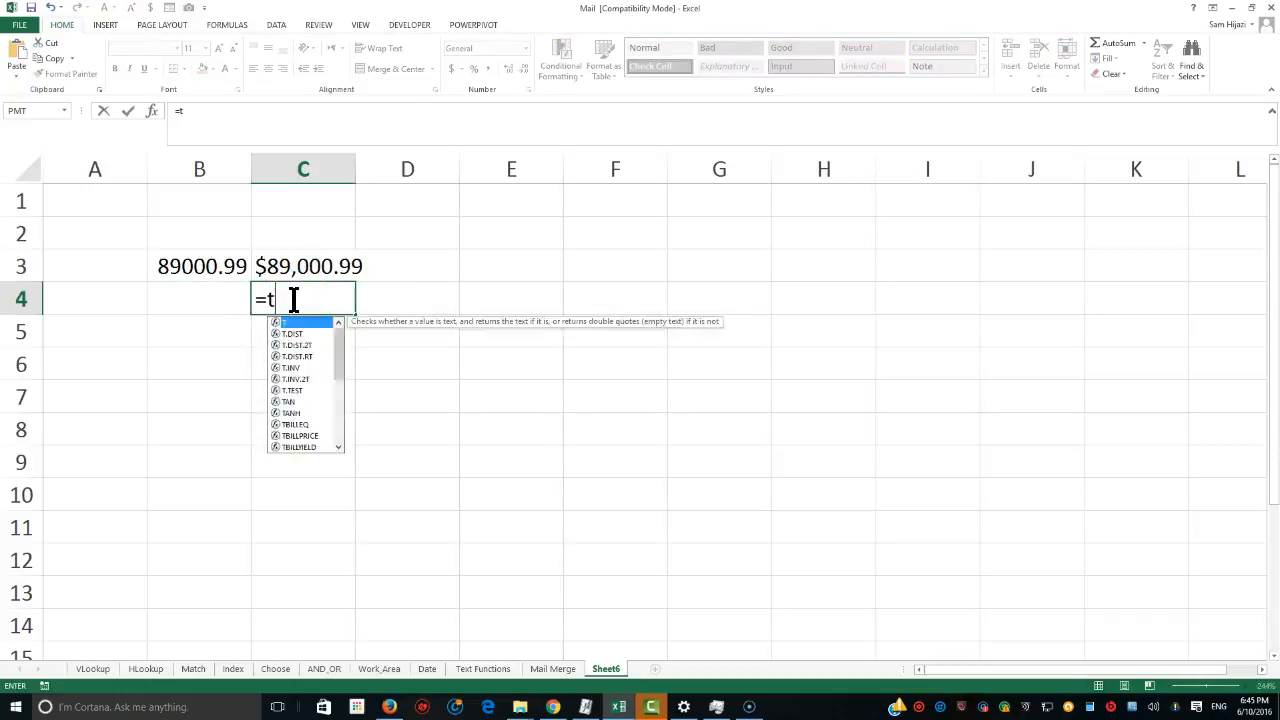
pyautogui.write('ext(')
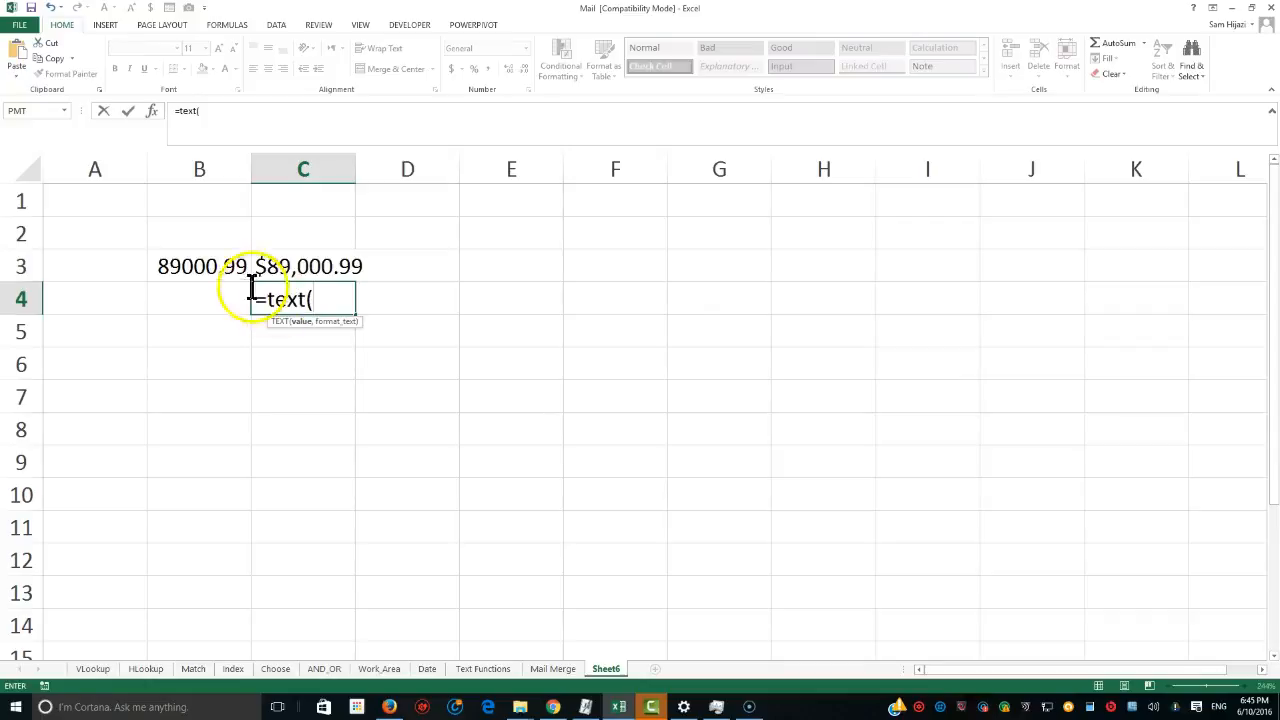
pyautogui.click(214, 266)
pyautogui.write(',"$')
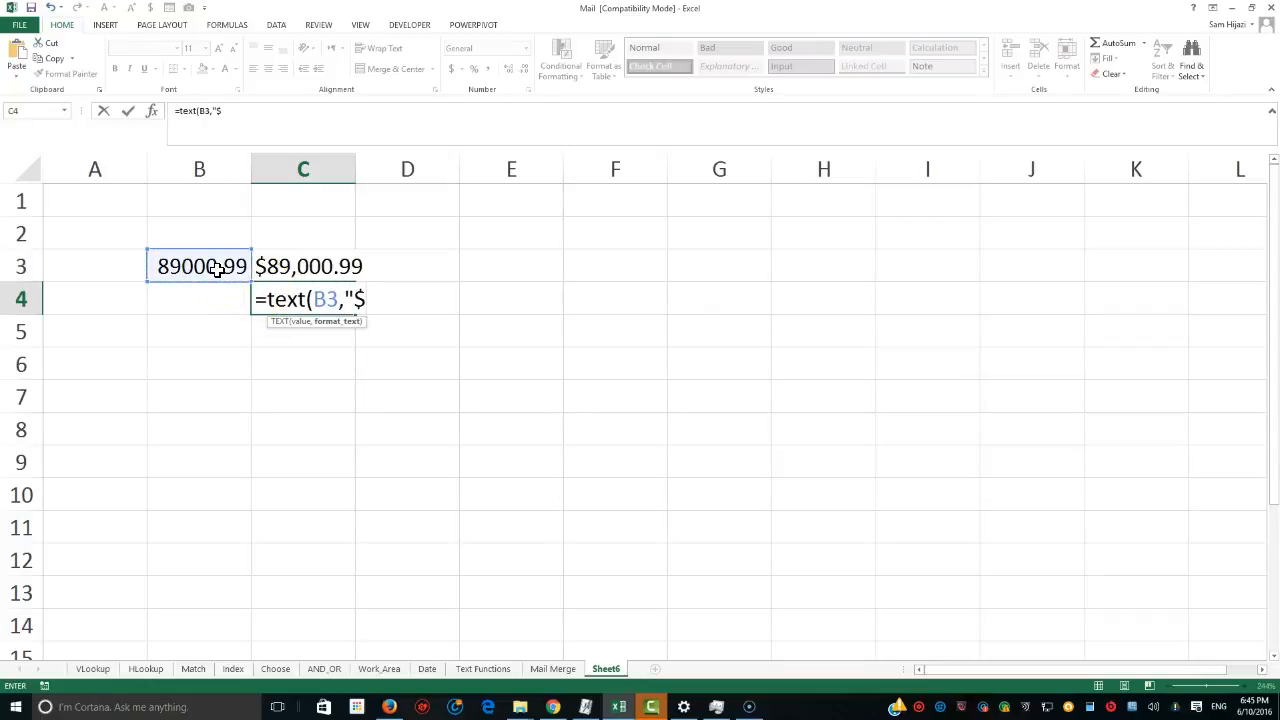
pyautogui.write('#,###')
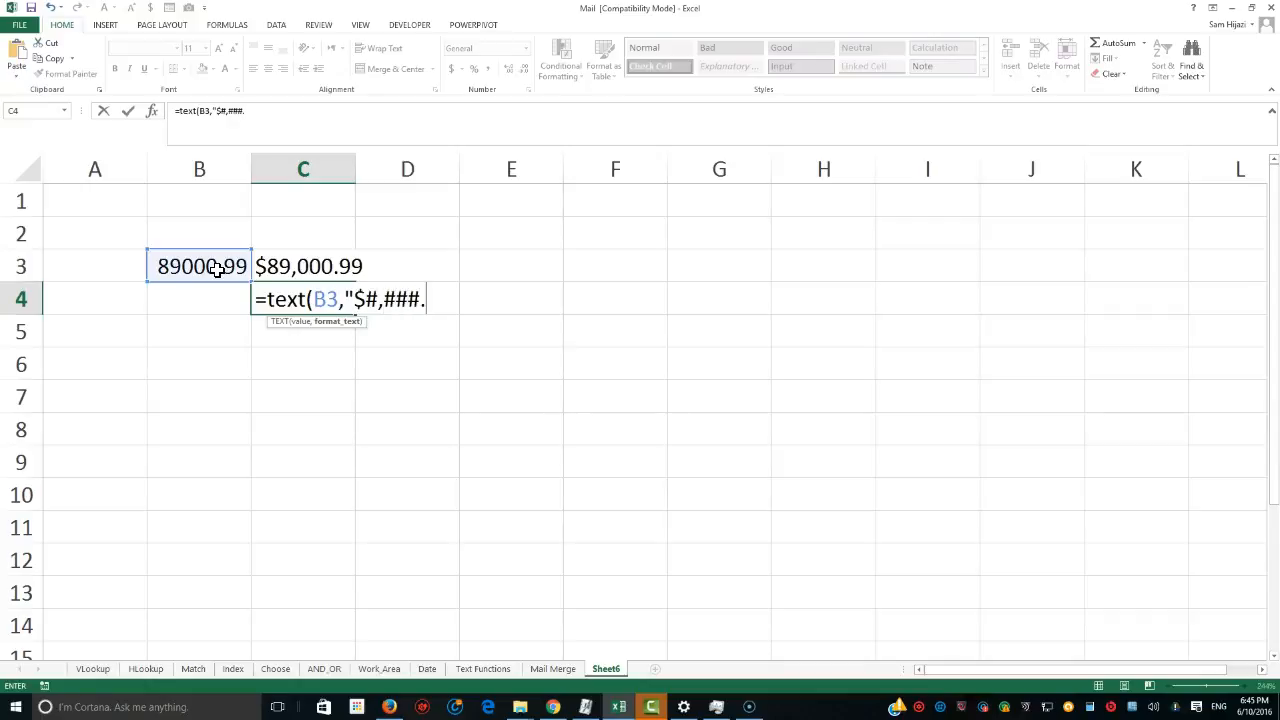
pyautogui.write('")')
pyautogui.press('Return')
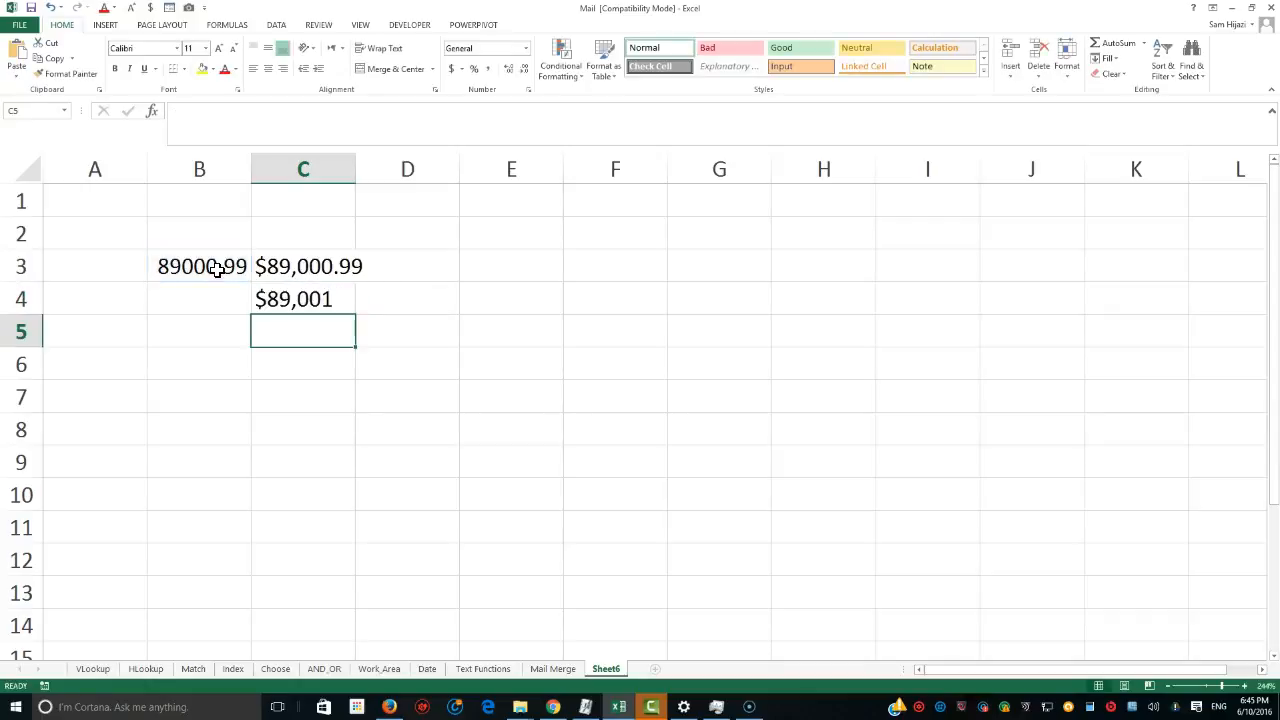
# Edit C4's formula to =TEXT(B3,"#,###"), removing the dollar sign.
pyautogui.click(265, 304)
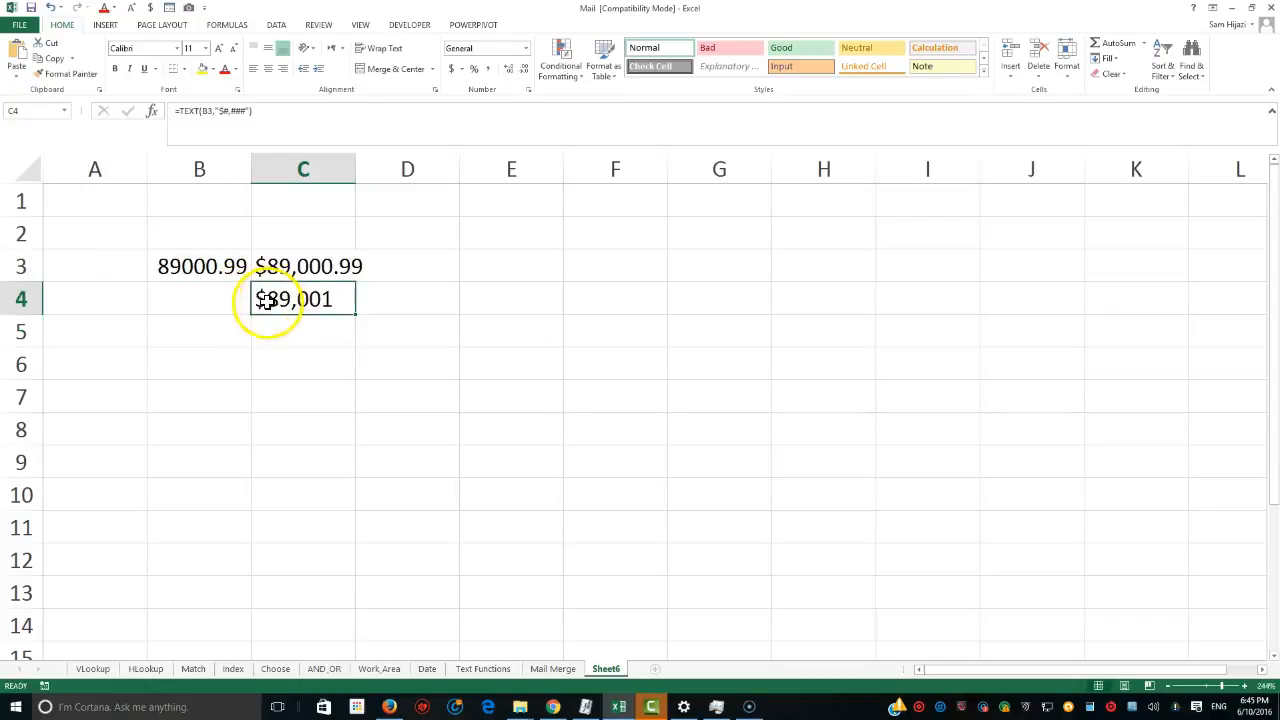
pyautogui.doubleClick(320, 300)
pyautogui.click(429, 300)
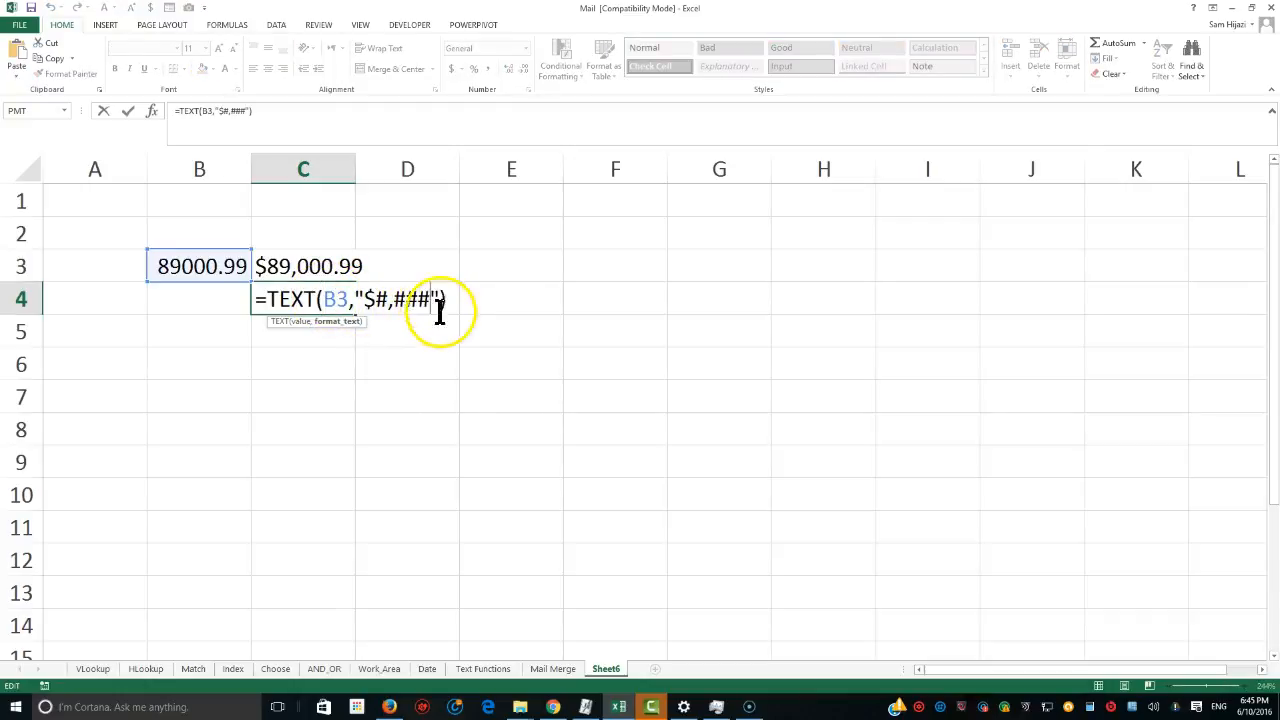
pyautogui.write('.')
pyautogui.write('00')
pyautogui.press('BackSpace')
pyautogui.write('--')
pyautogui.press('BackSpace')
pyautogui.press('BackSpace')
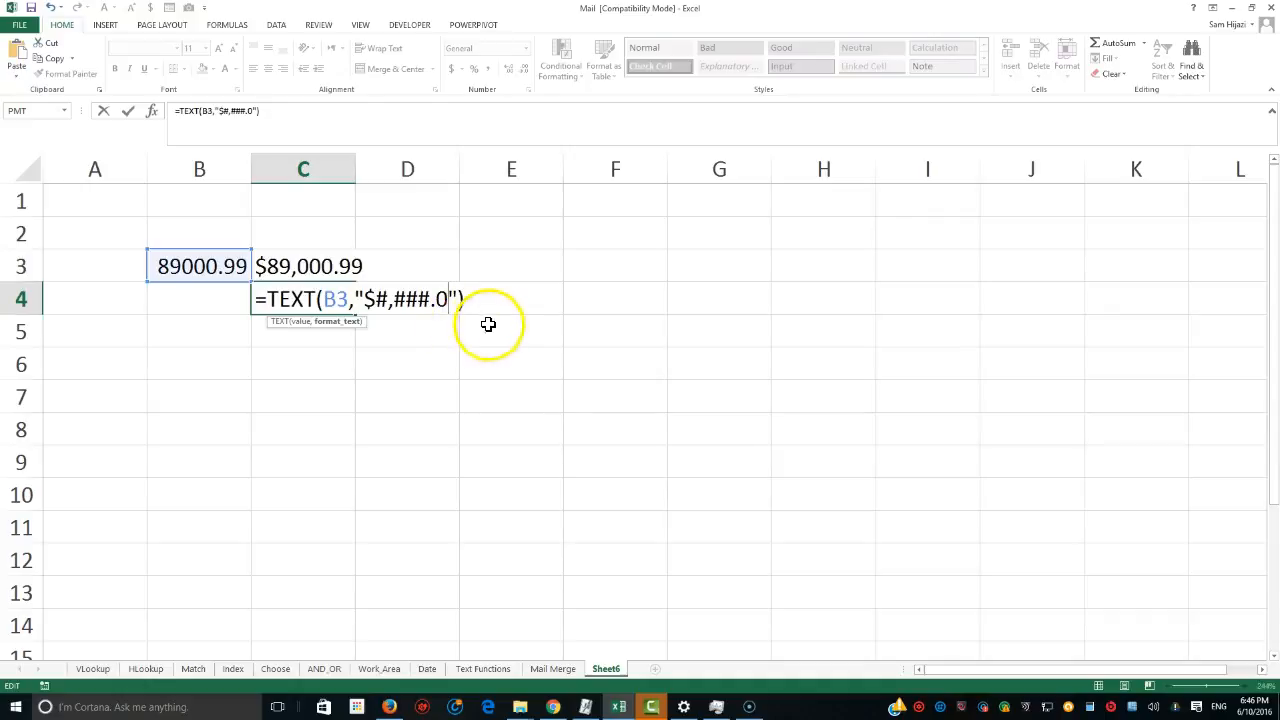
pyautogui.moveTo(466, 300); pyautogui.dragTo(273, 300)
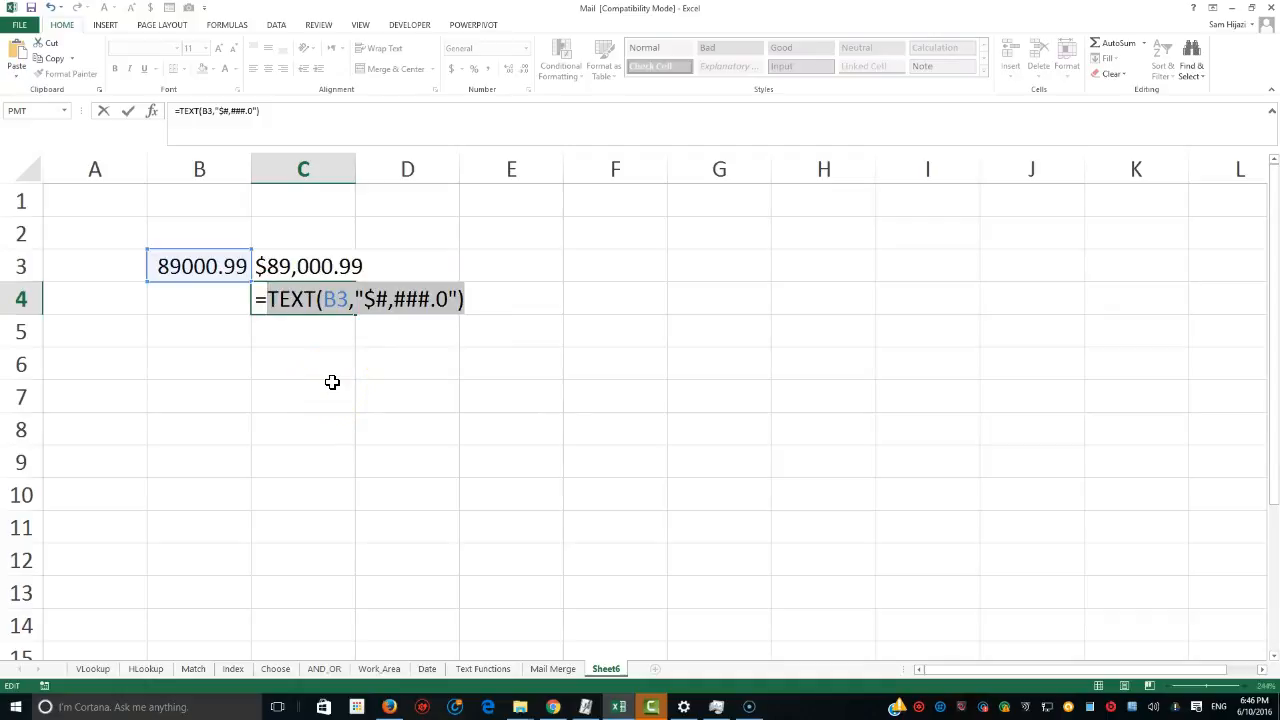
pyautogui.click(374, 300)
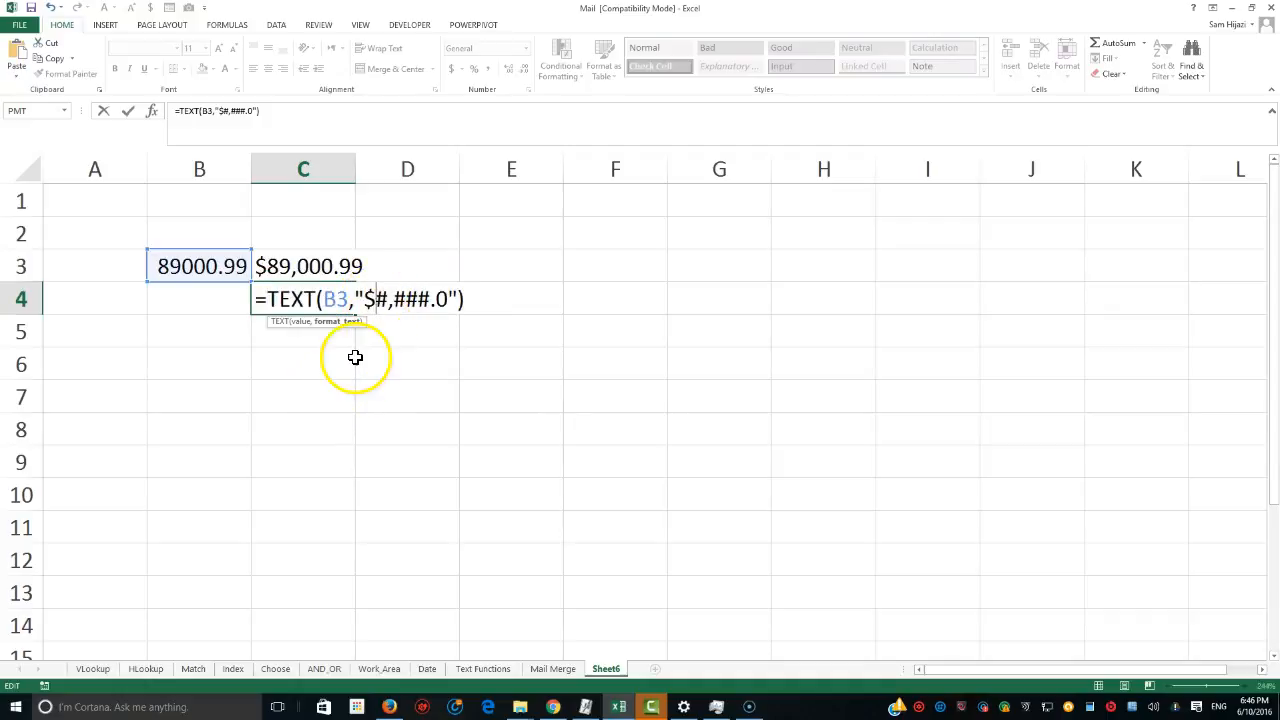
pyautogui.press('BackSpace')
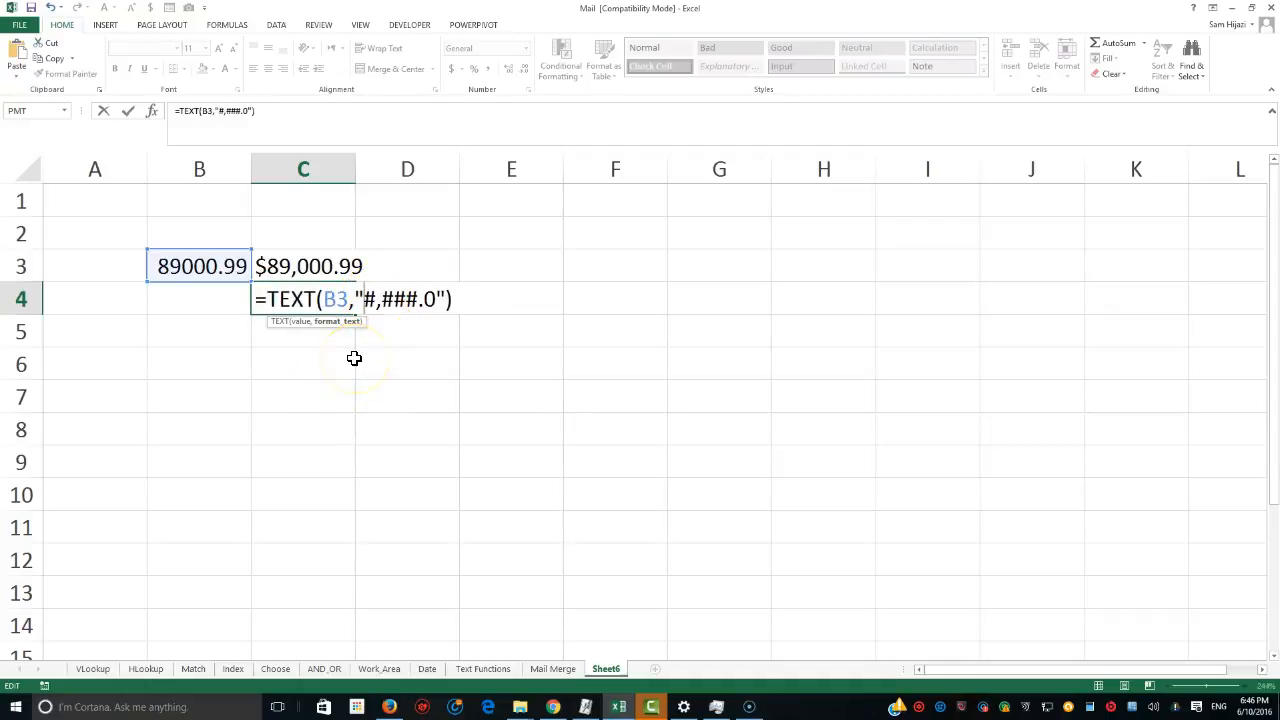
pyautogui.click(435, 300)
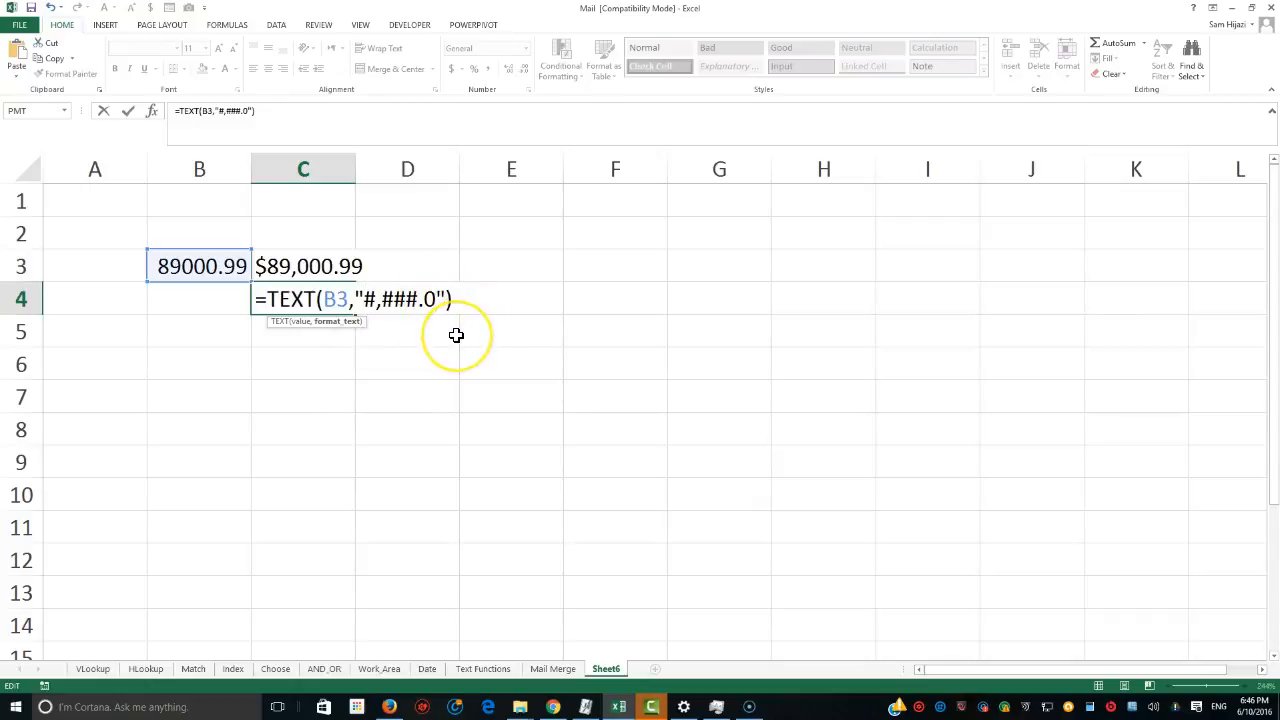
pyautogui.press('BackSpace')
pyautogui.press('BackSpace')
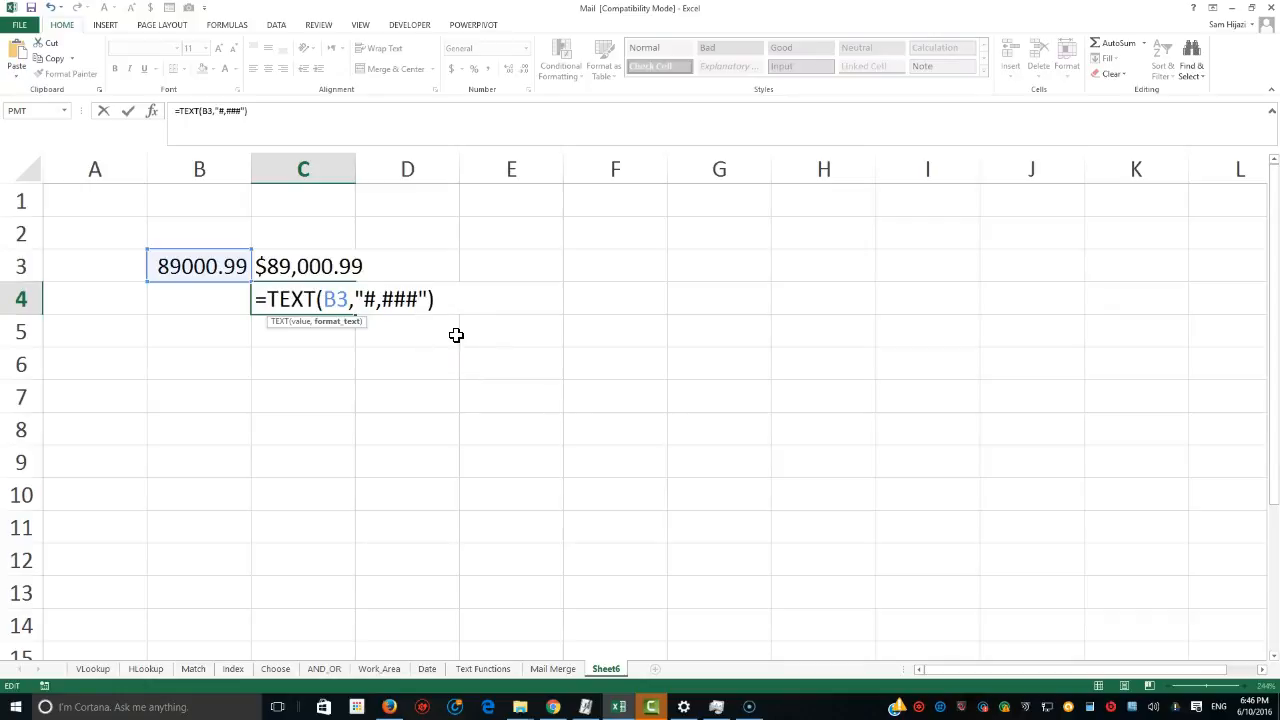
pyautogui.press('Return')
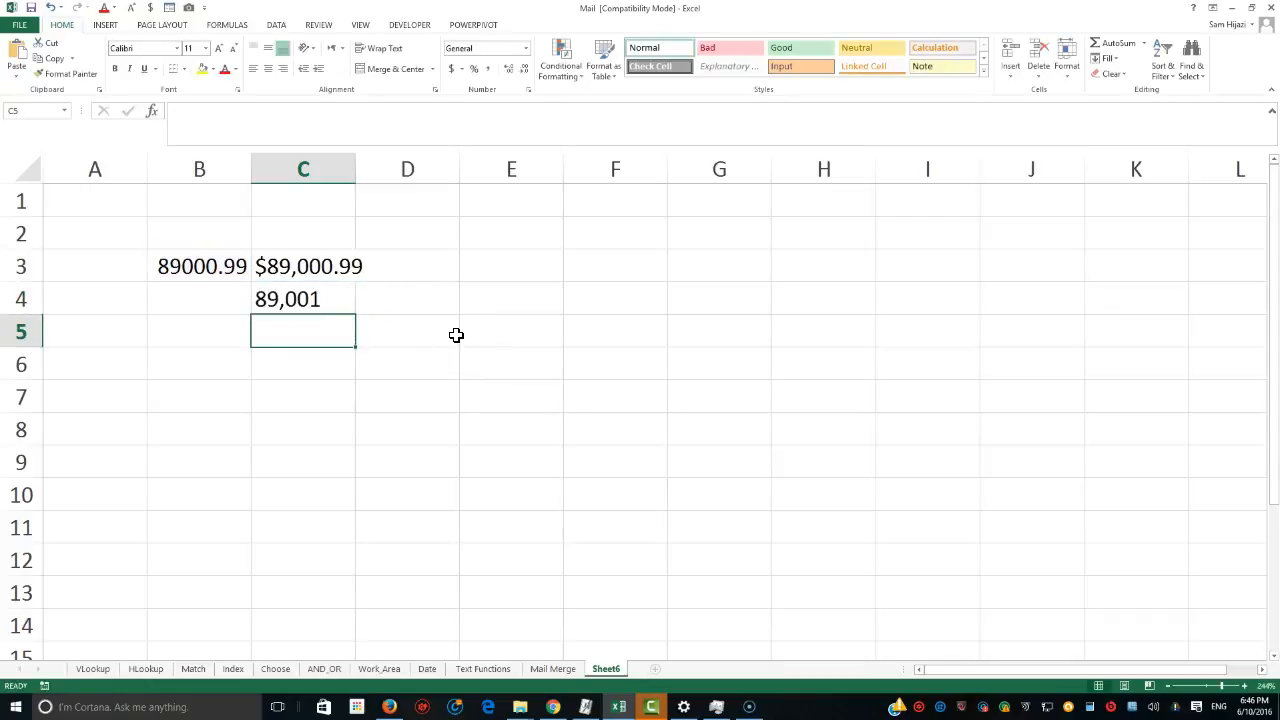
# In C5, enter =TEXT(B3,"#") to show B3 as a plain rounded number.
pyautogui.click(283, 302)
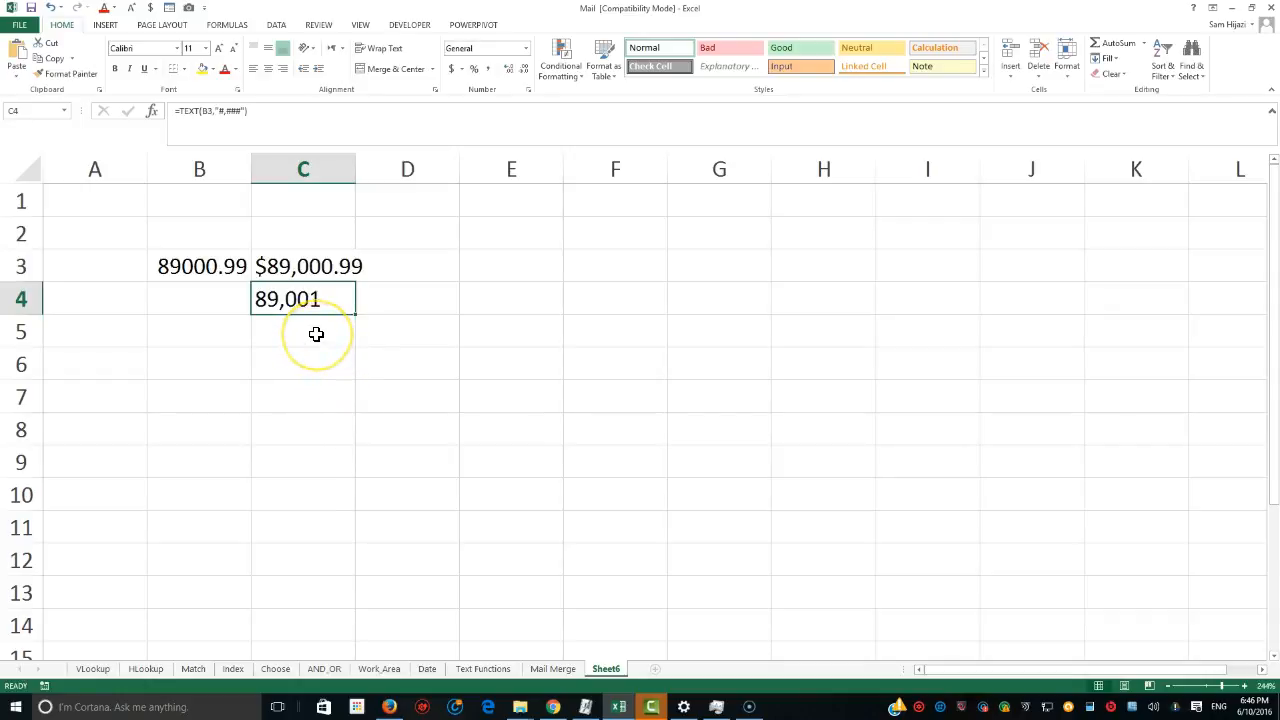
pyautogui.click(316, 334)
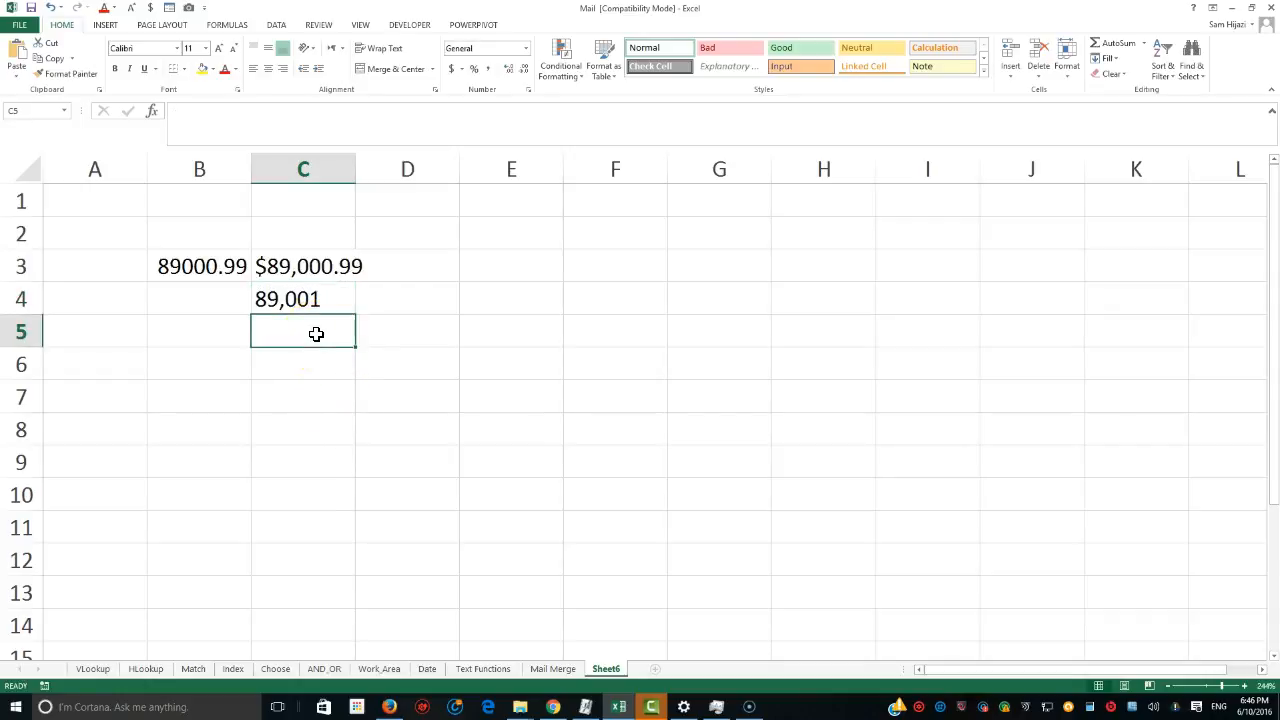
pyautogui.write('=text')
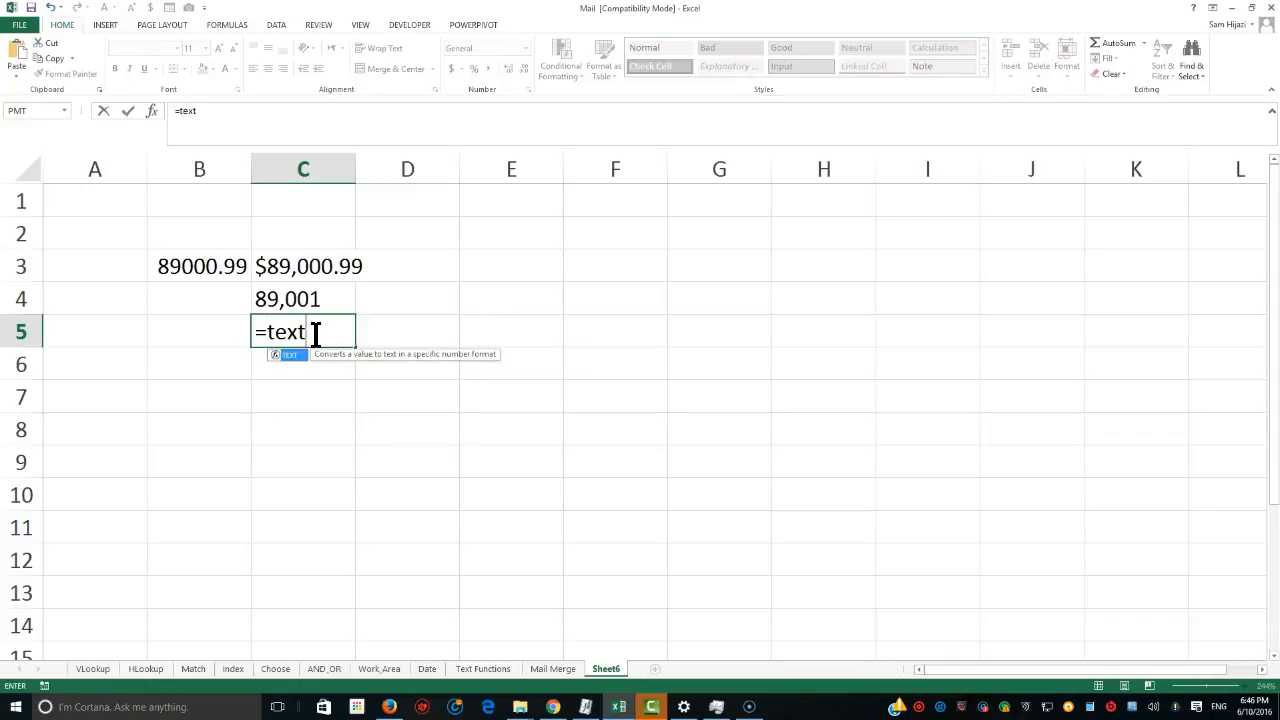
pyautogui.write('(')
pyautogui.click(214, 267)
pyautogui.write(',')
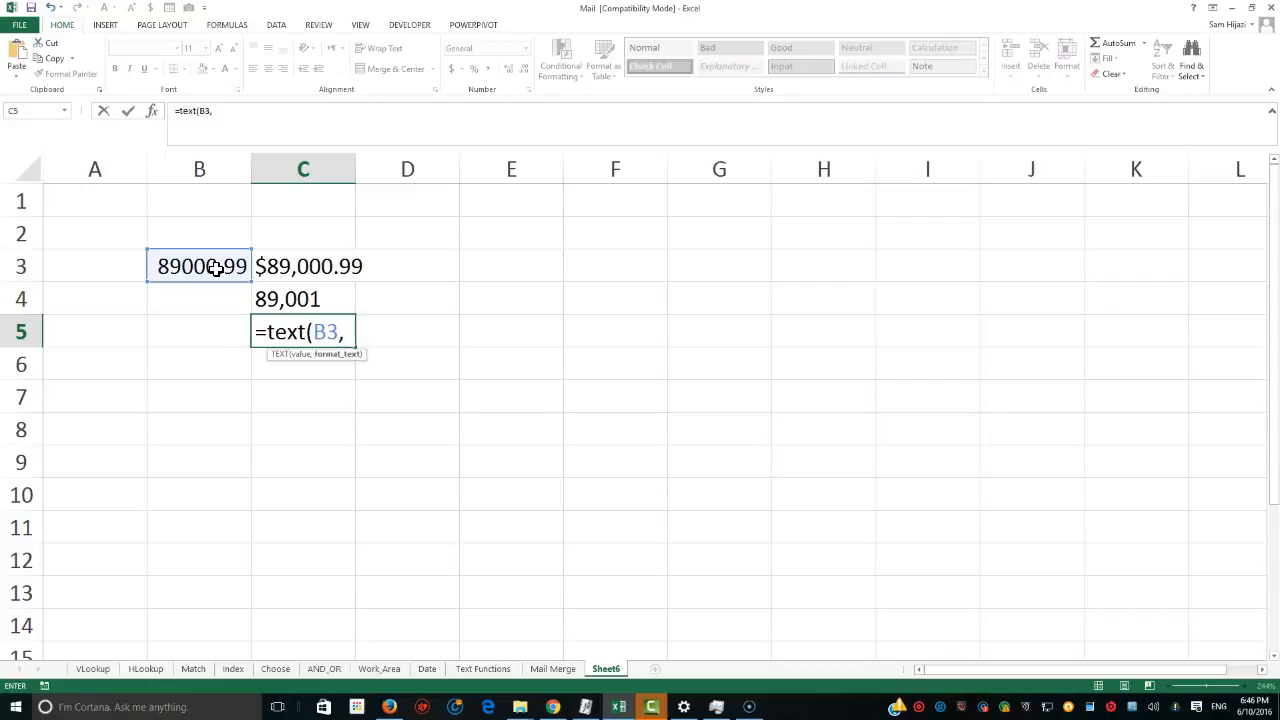
pyautogui.write('"#")')
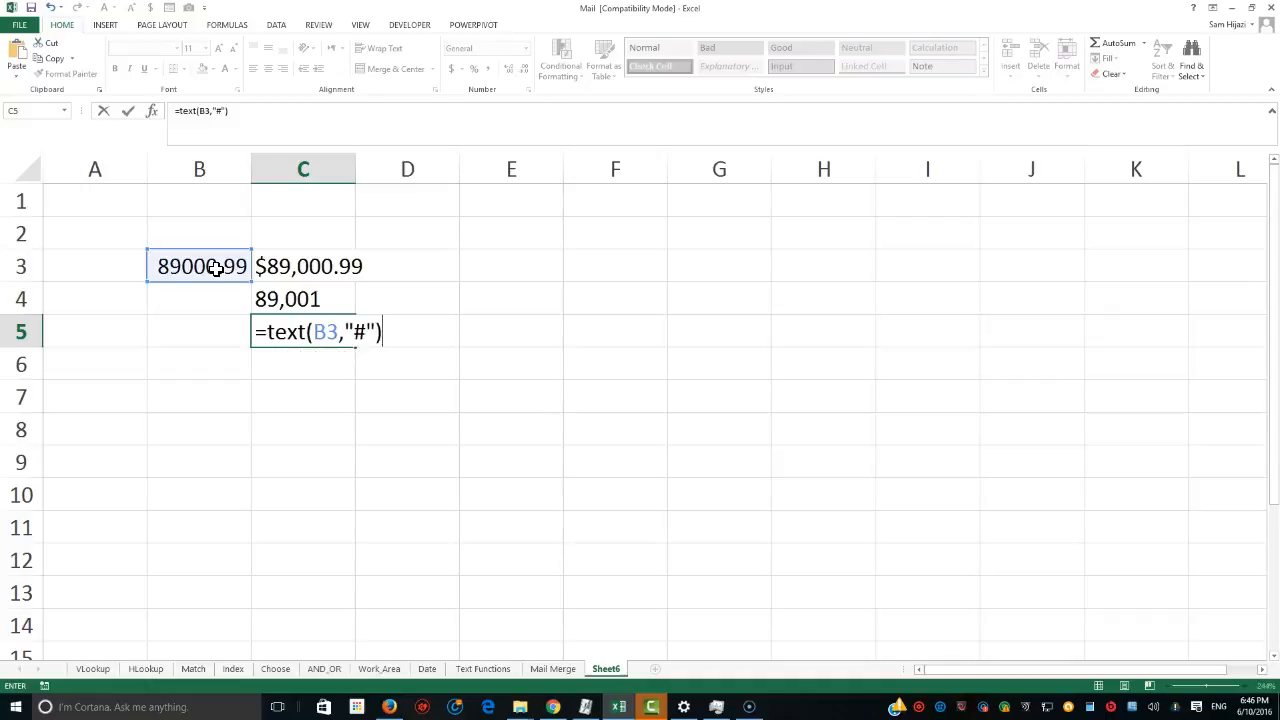
pyautogui.press('Return')
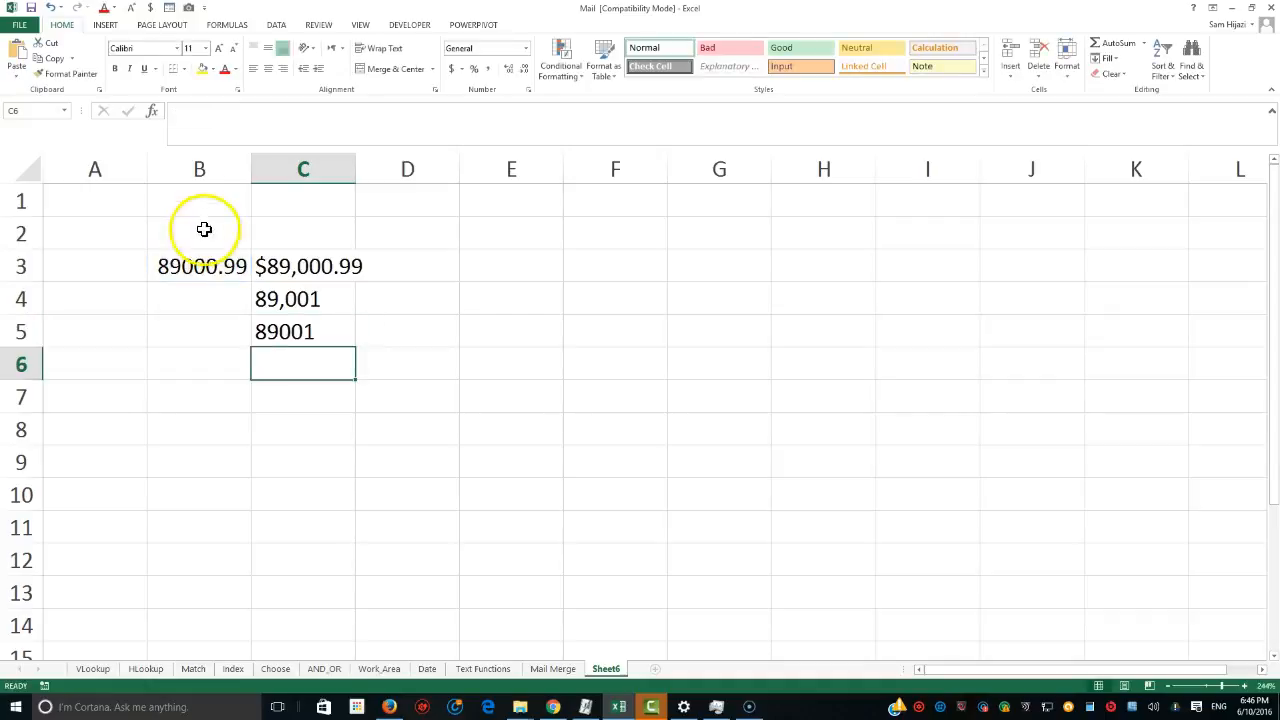
# Open C5's formula to review its format code without changing it.
pyautogui.click(286, 329)
pyautogui.doubleClick(284, 332)
pyautogui.doubleClick(370, 331)
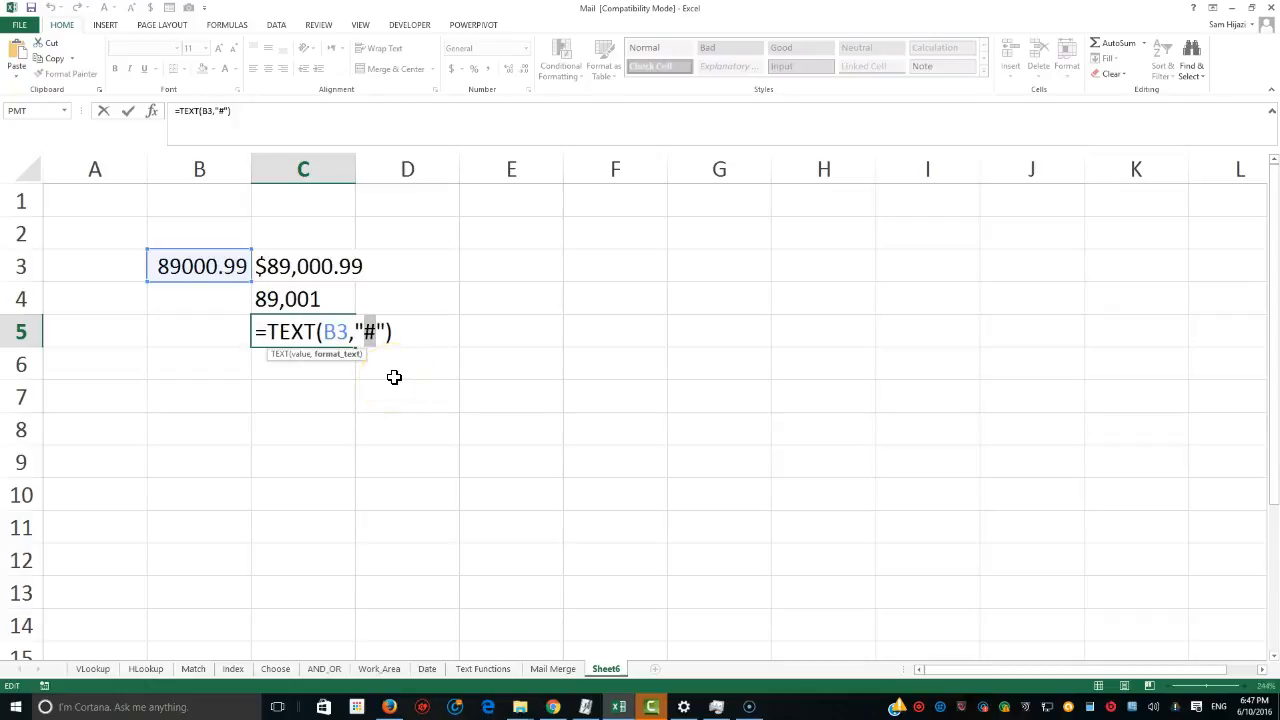
pyautogui.press('Return')
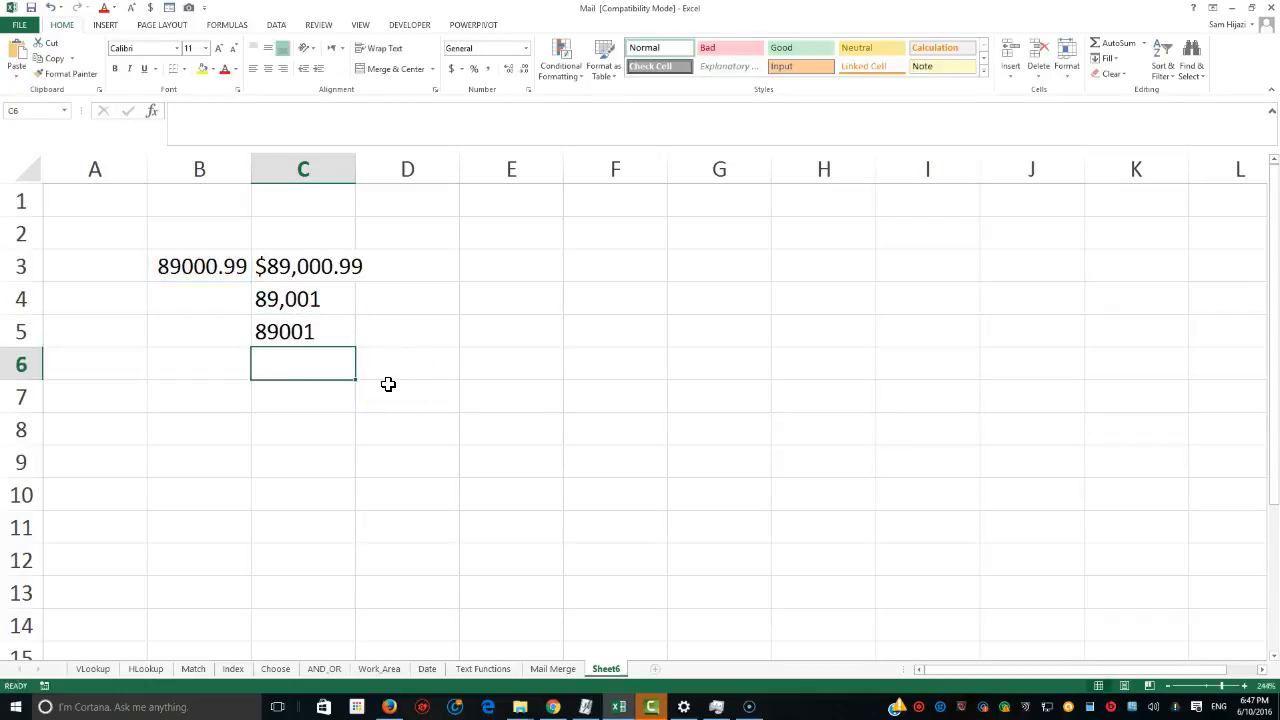
pyautogui.click(325, 382)
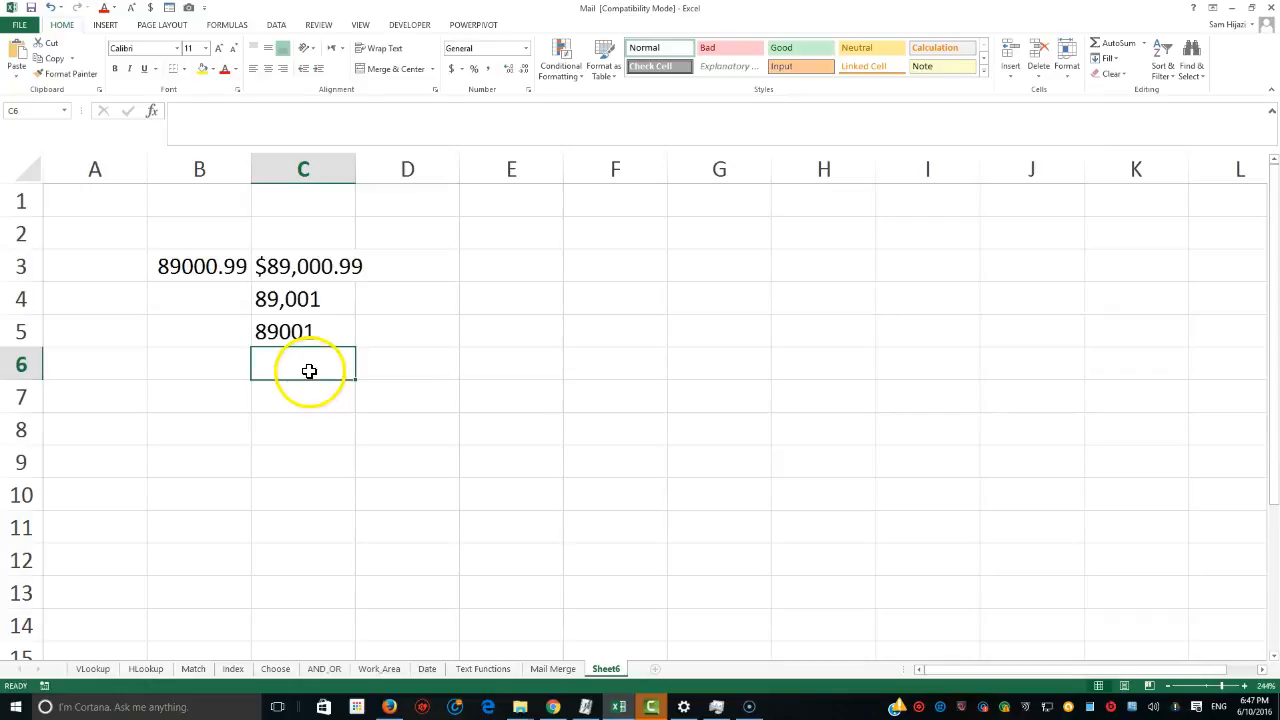
# Enter the date 07/08/2016 in B6.
pyautogui.click(232, 366)
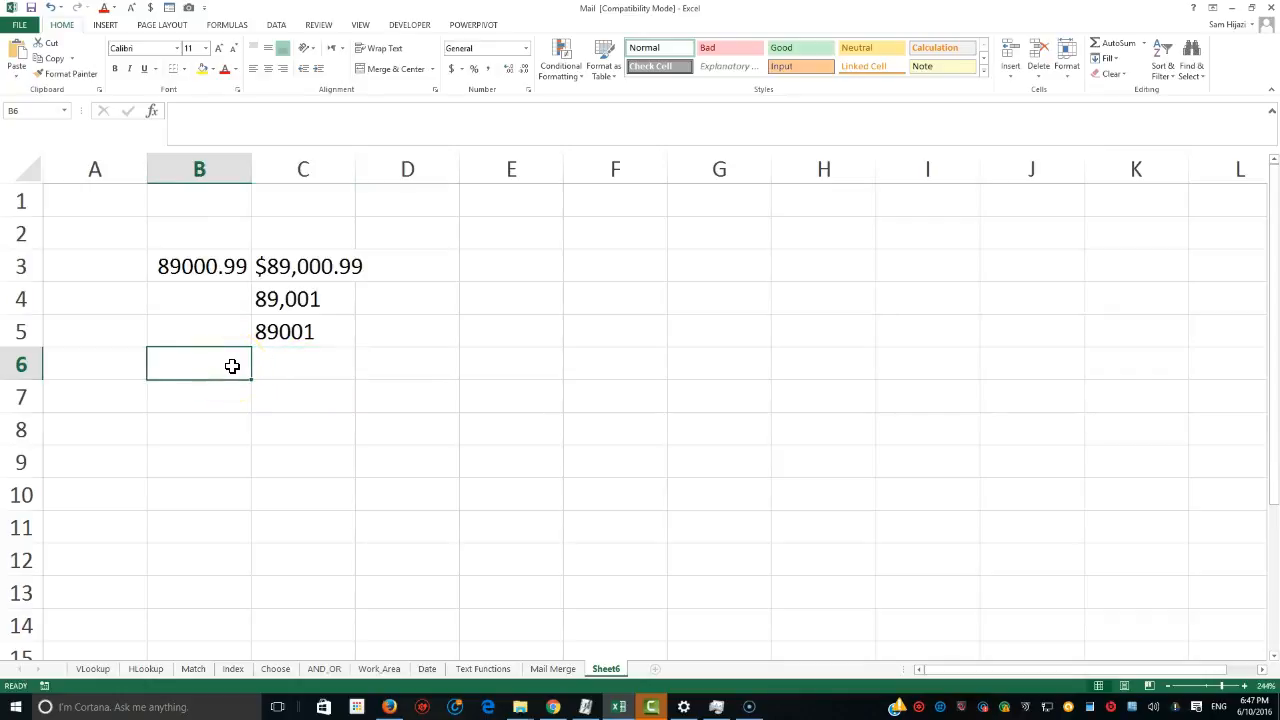
pyautogui.write('07/')
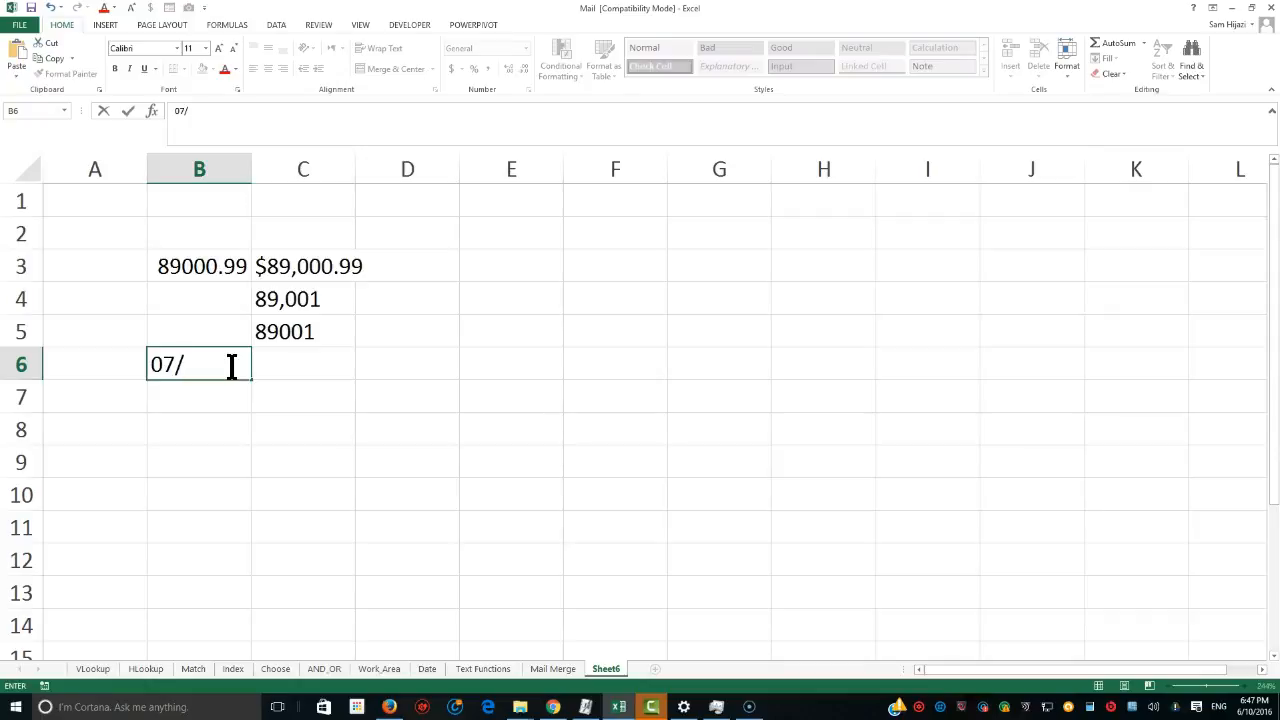
pyautogui.write('08/')
pyautogui.write('20')
pyautogui.write('1')
pyautogui.write('6')
pyautogui.press('Return')
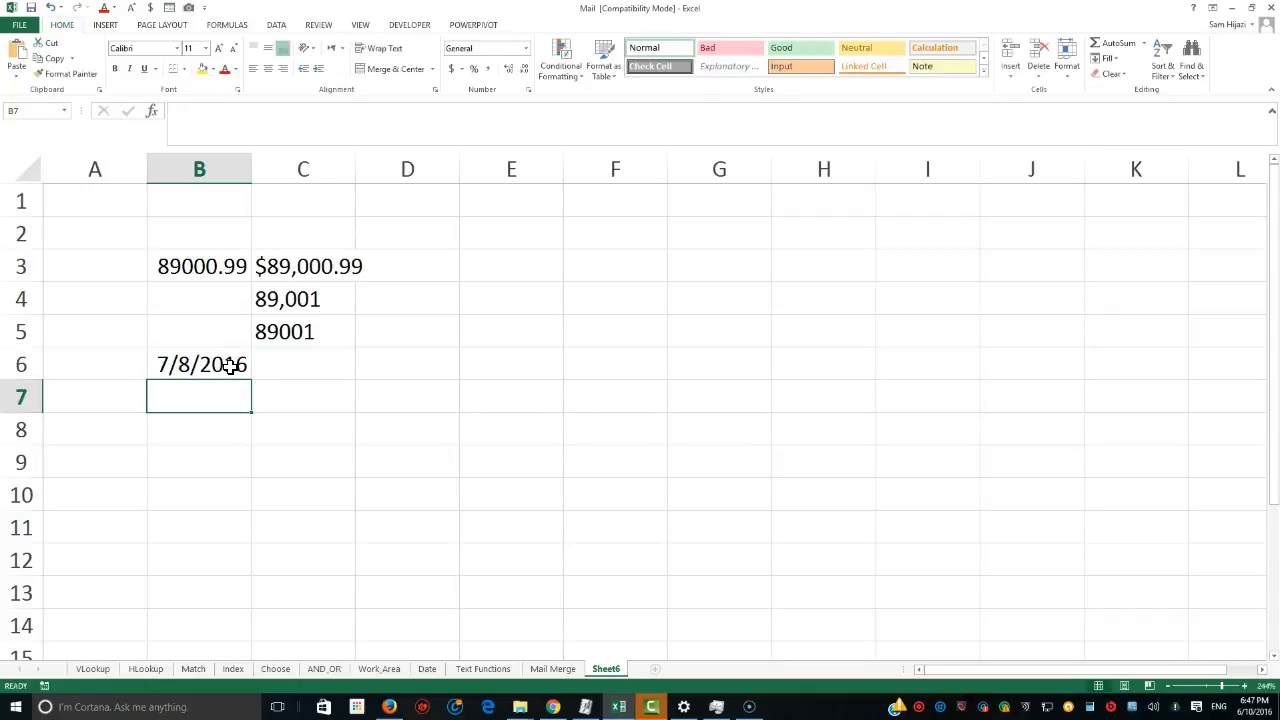
# Turn B6's entry into the formula =7/8/2016.
pyautogui.click(232, 365)
pyautogui.doubleClick(162, 365)
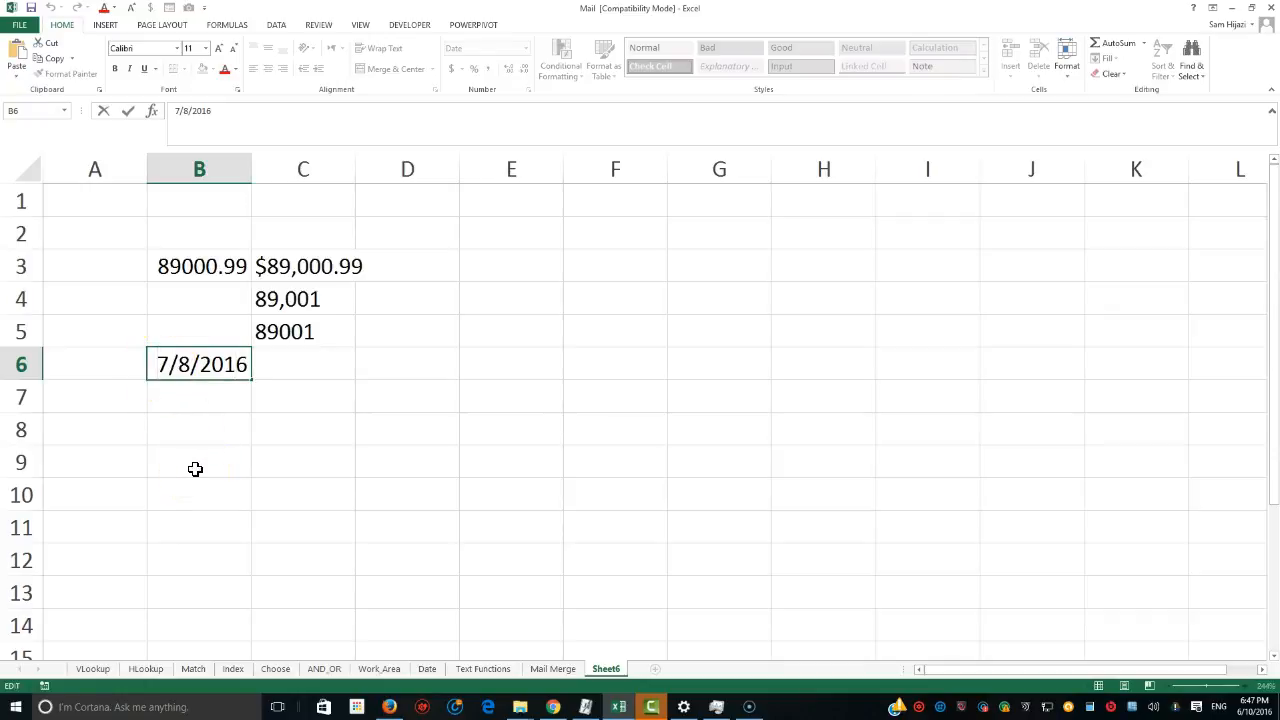
pyautogui.write('=')
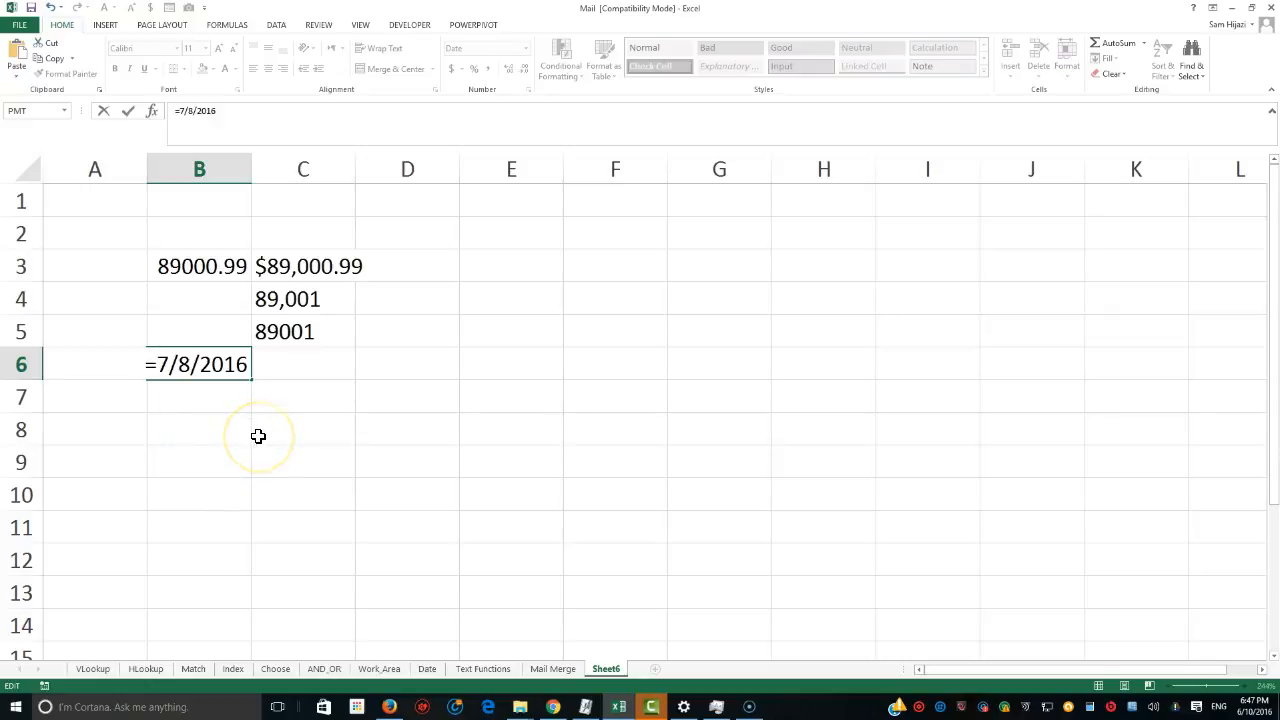
pyautogui.press('Return')
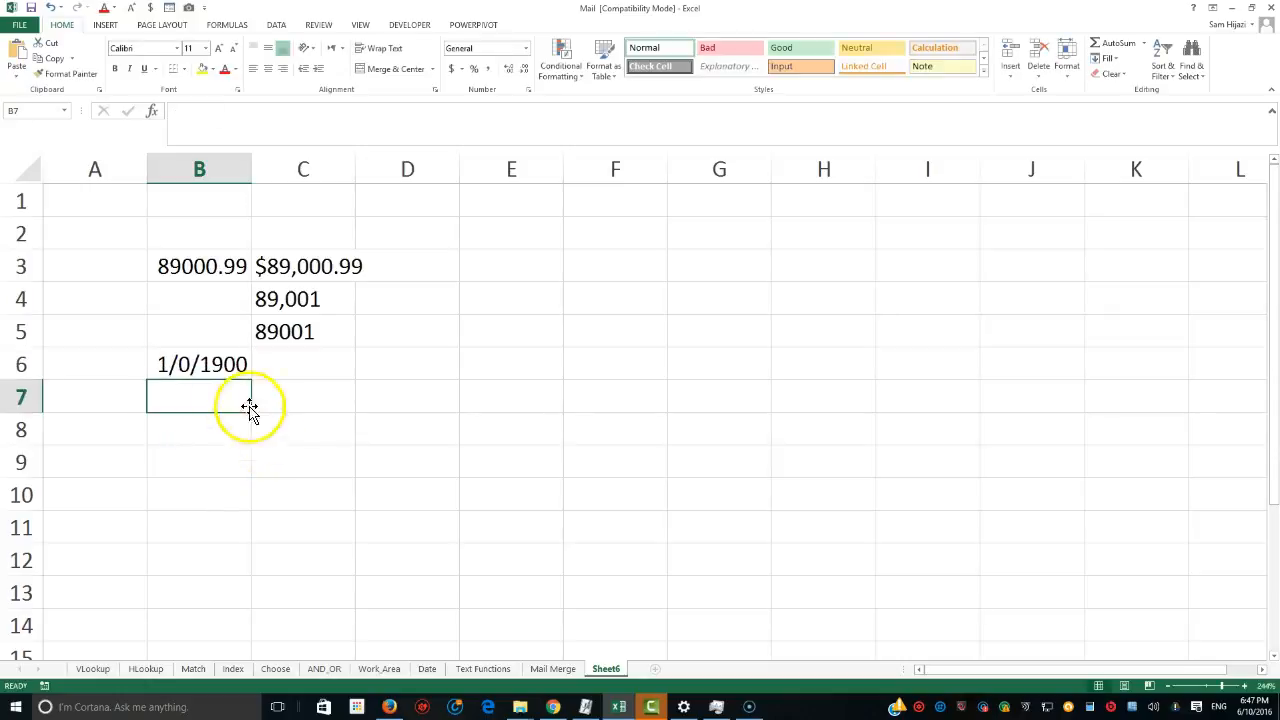
# Reformat B6 as Number with three more decimal places, then as Short Date.
pyautogui.click(200, 366)
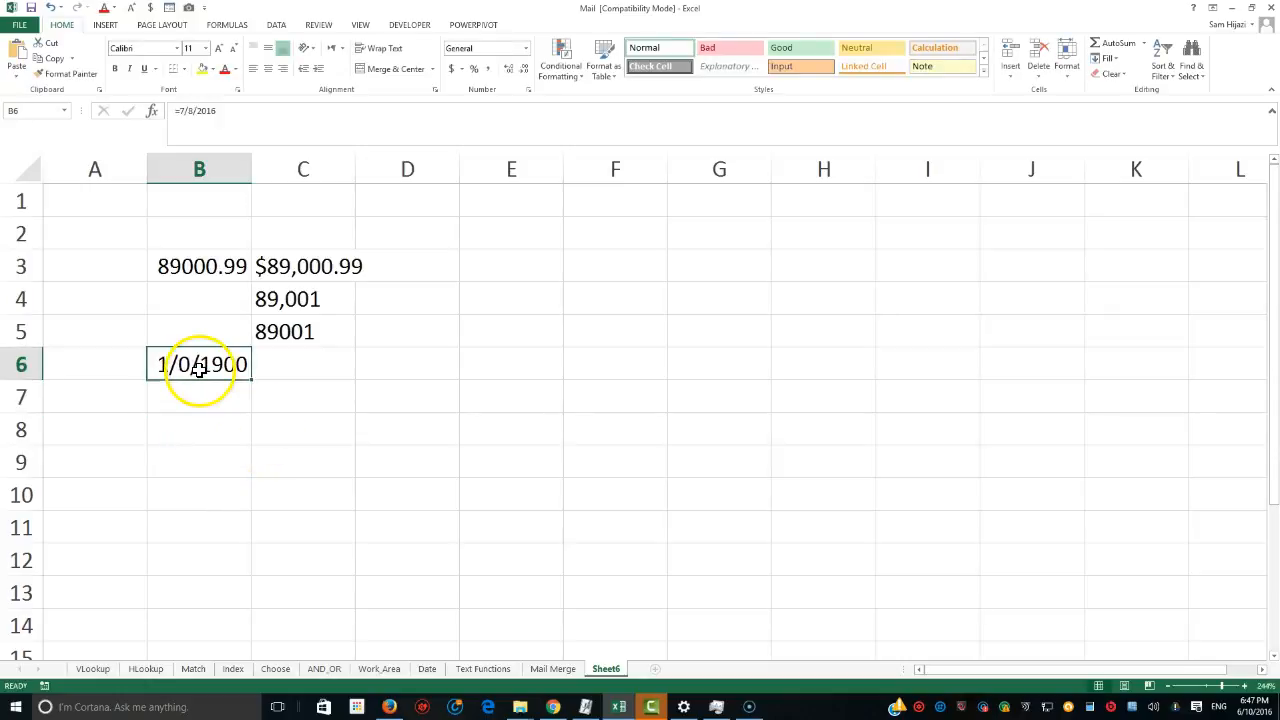
pyautogui.click(525, 48)
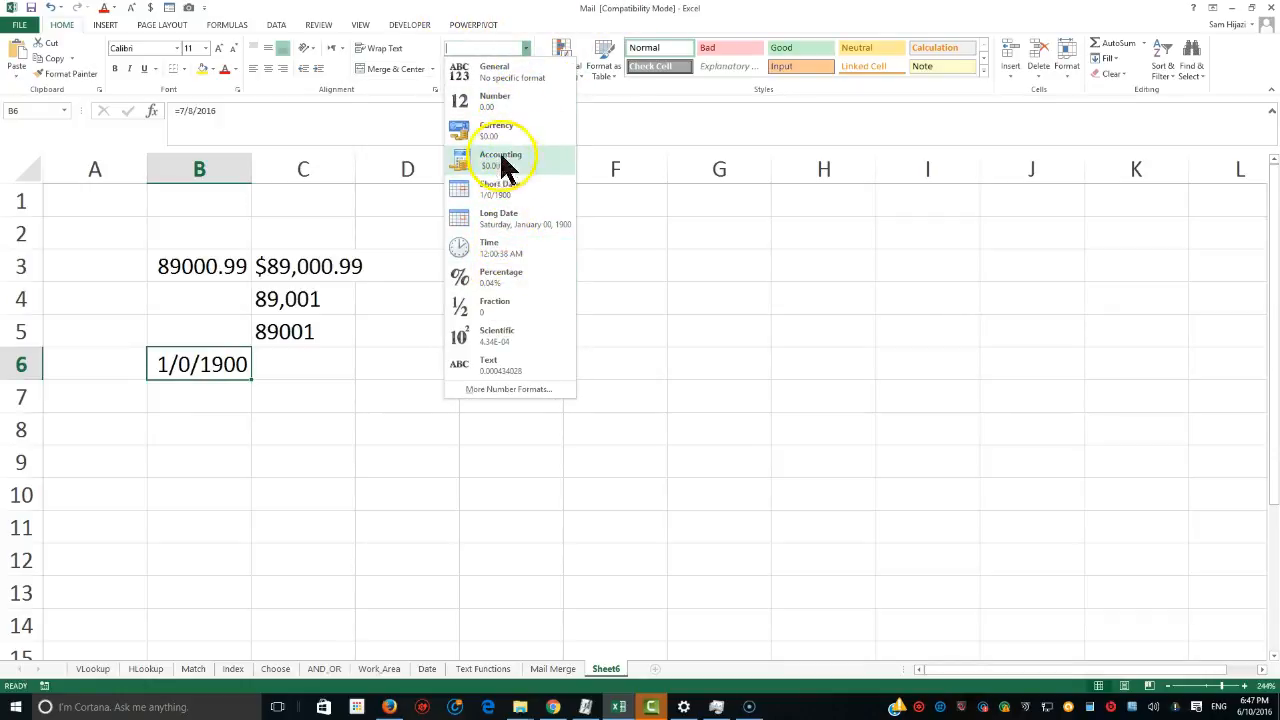
pyautogui.click(496, 101)
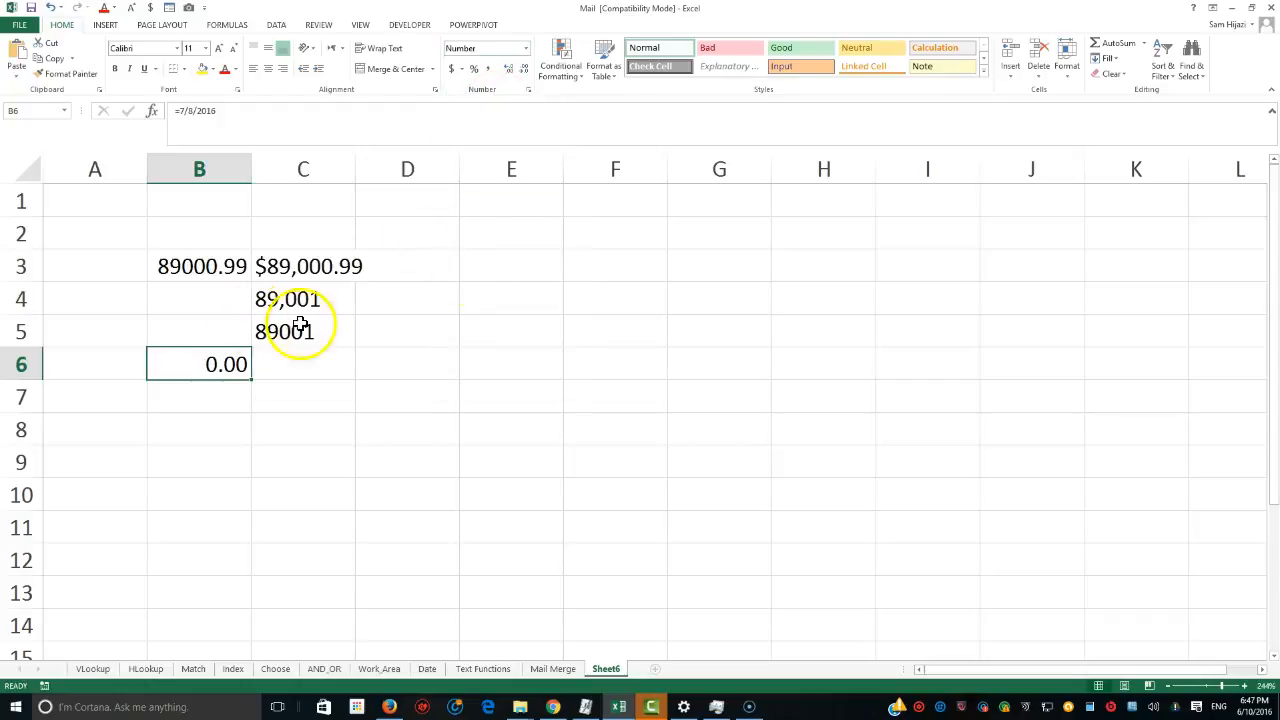
pyautogui.click(508, 70)
pyautogui.click(508, 70)
pyautogui.click(508, 70)
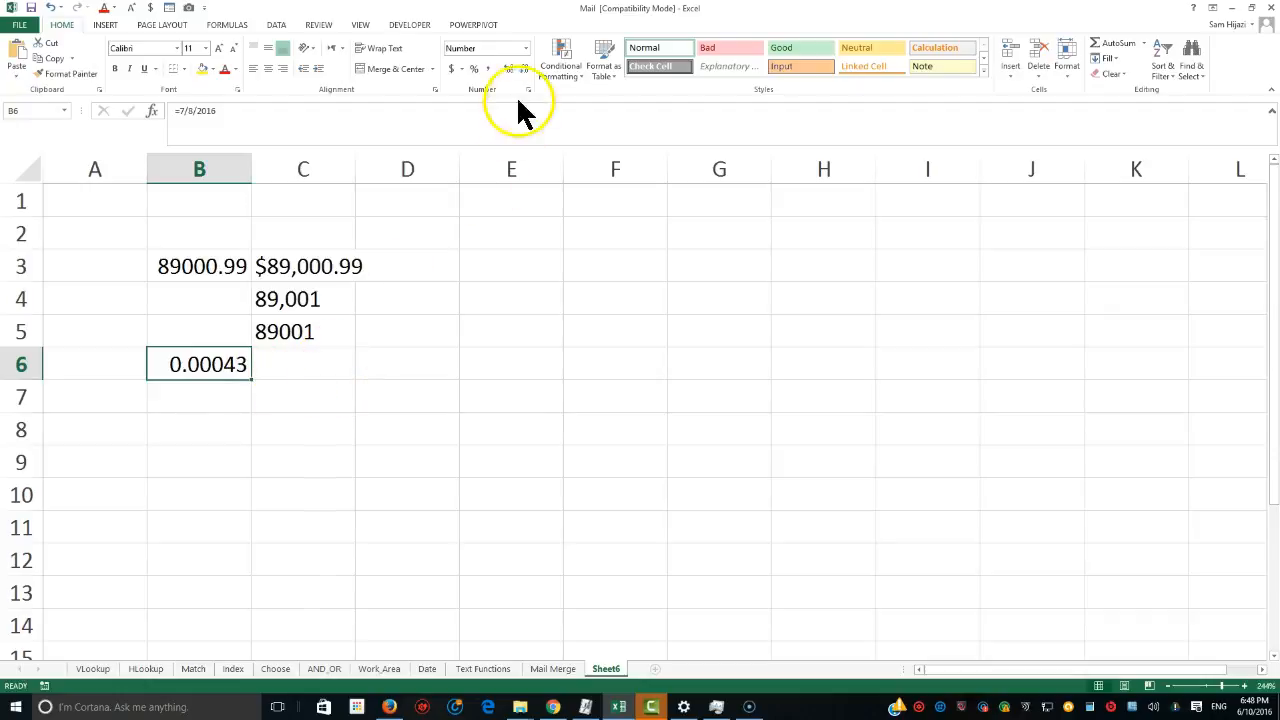
pyautogui.click(524, 49)
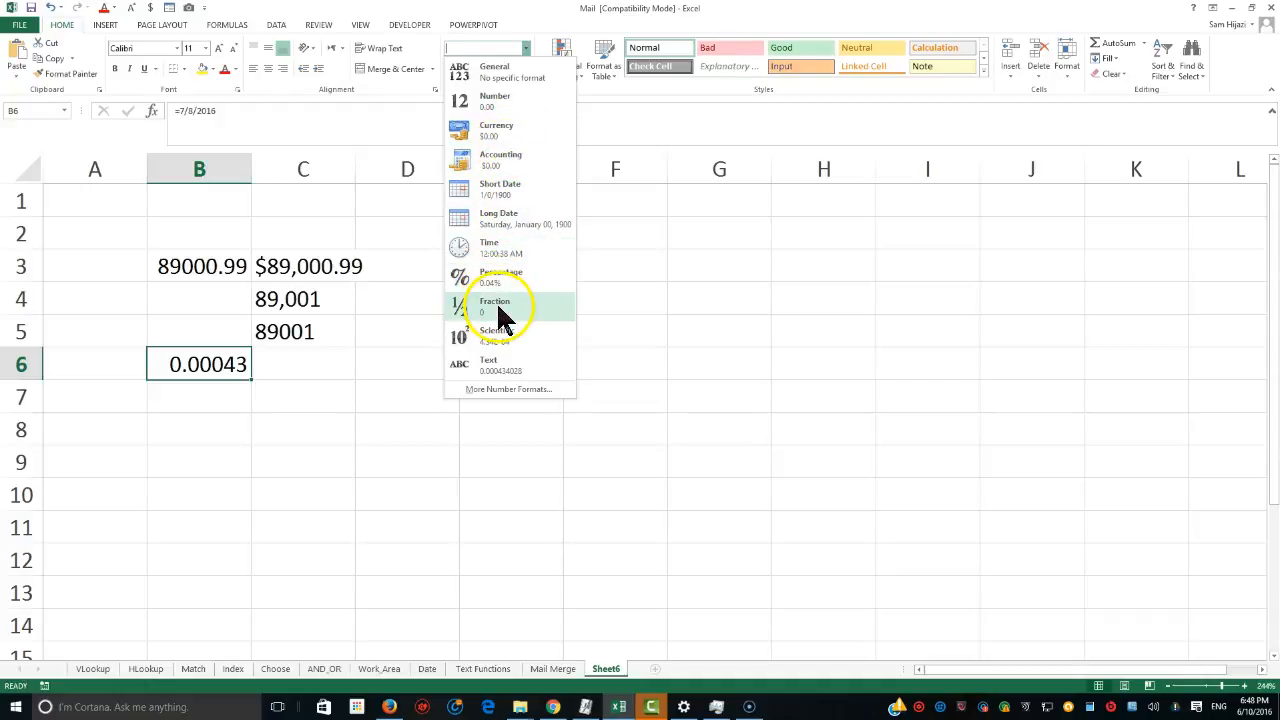
pyautogui.click(509, 194)
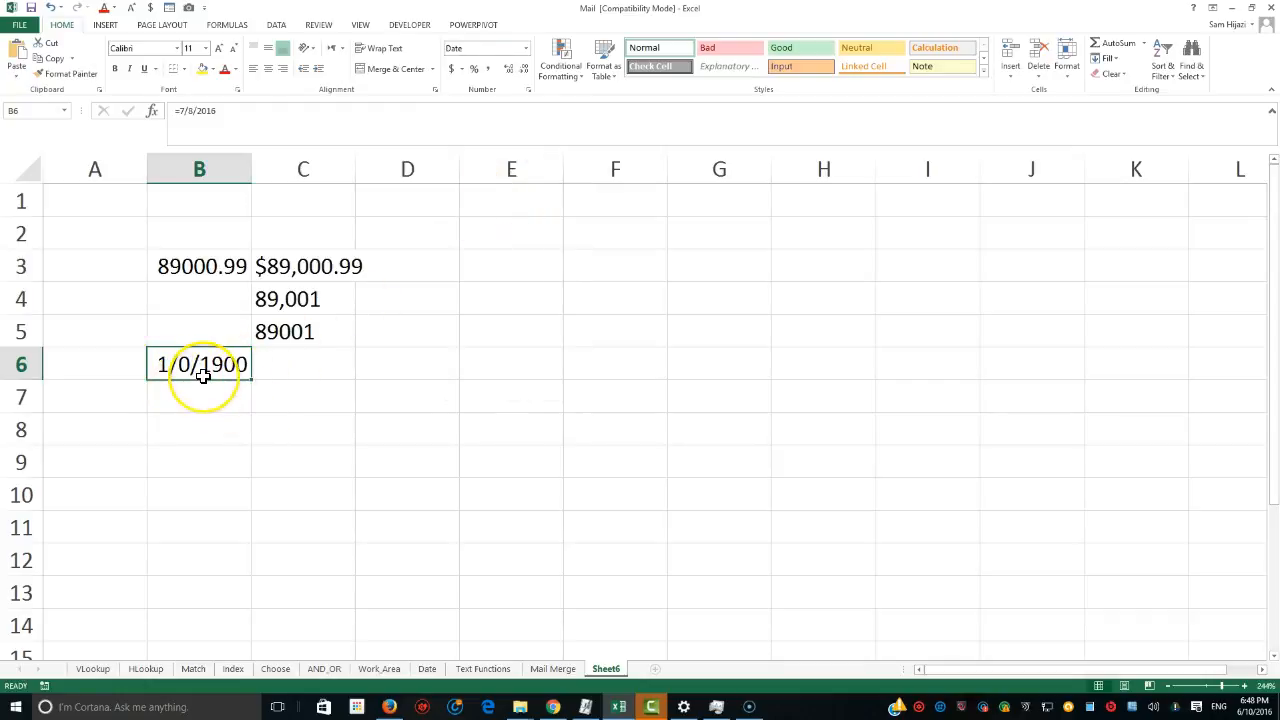
# Re-enter the date 07/08/2016 in B6 as a plain value.
pyautogui.write('07/0')
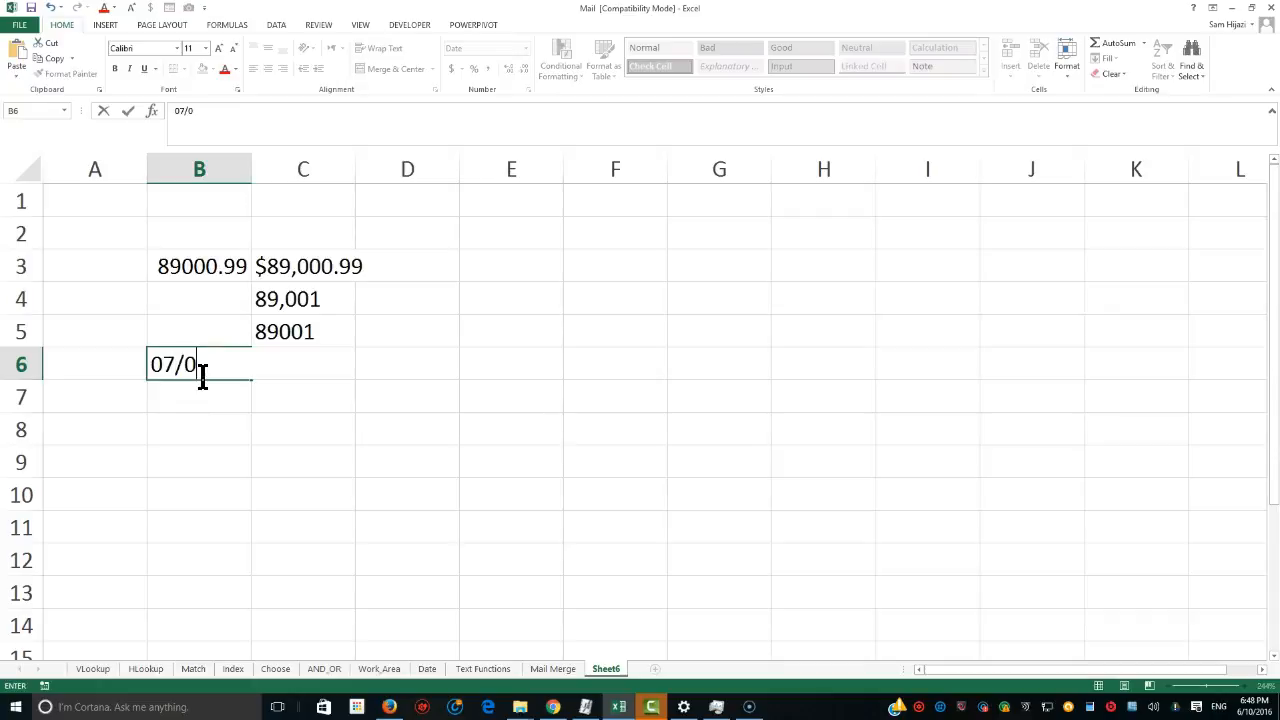
pyautogui.write('8/2016')
pyautogui.press('Return')
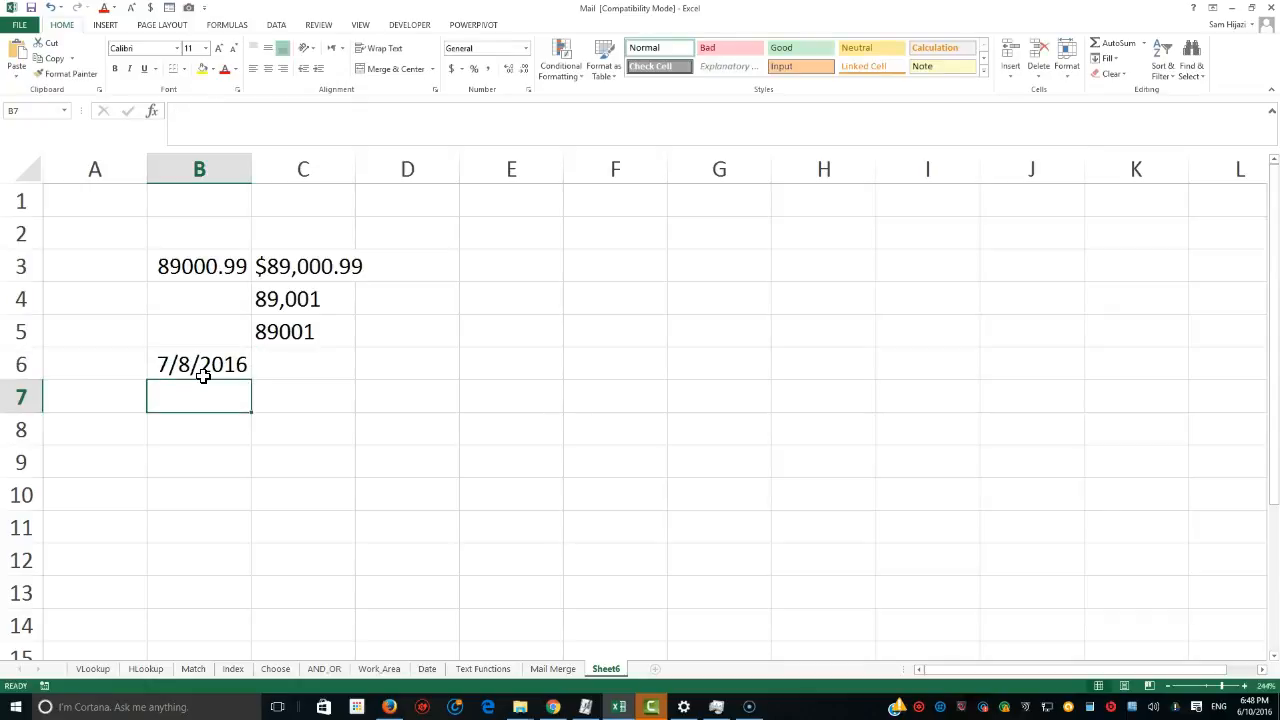
# In C6, enter =TEXT(B6,"00-00-0000") to format the date in B6.
pyautogui.click(228, 386)
pyautogui.click(220, 366)
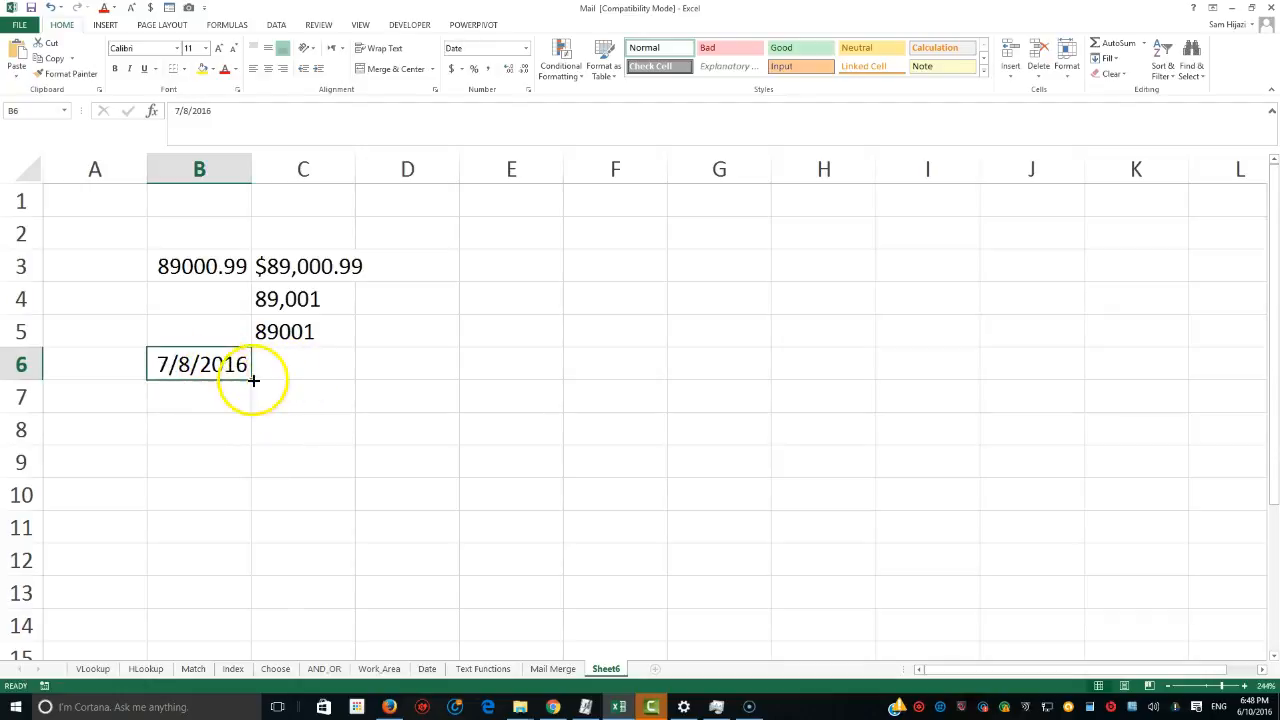
pyautogui.click(303, 371)
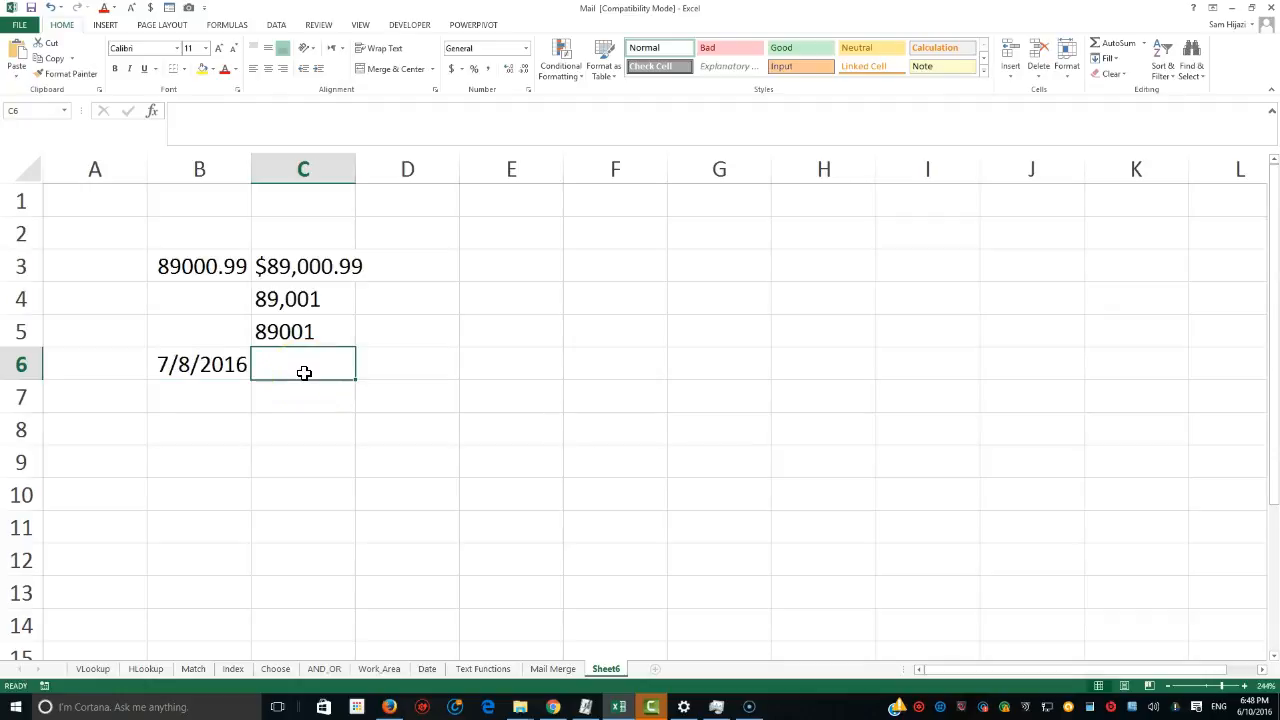
pyautogui.write('=')
pyautogui.press('Escape')
pyautogui.write('=')
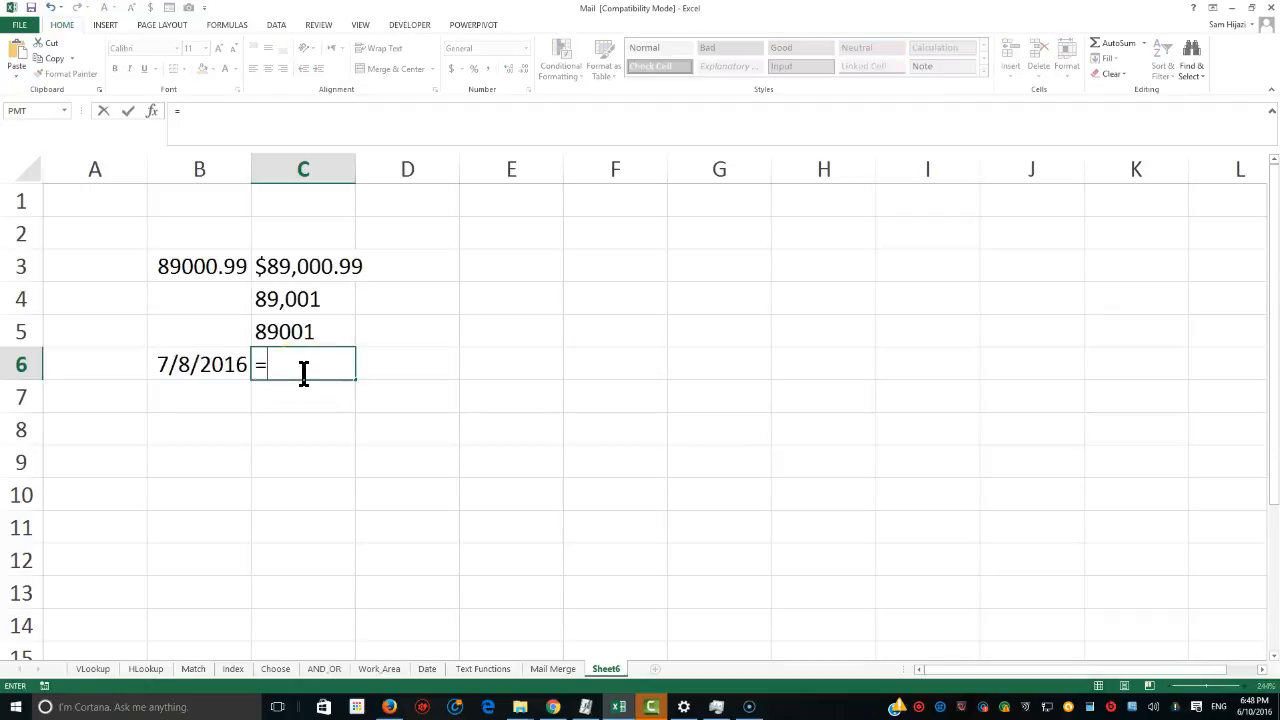
pyautogui.write('text(')
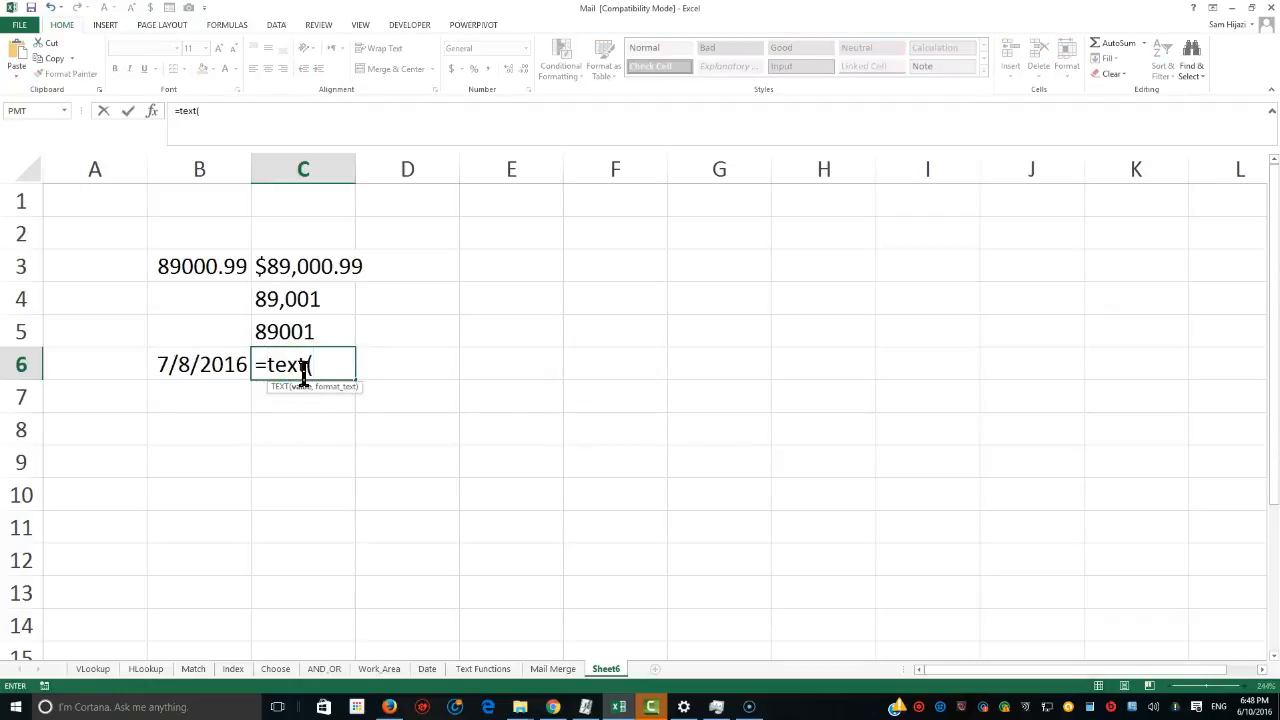
pyautogui.click(209, 358)
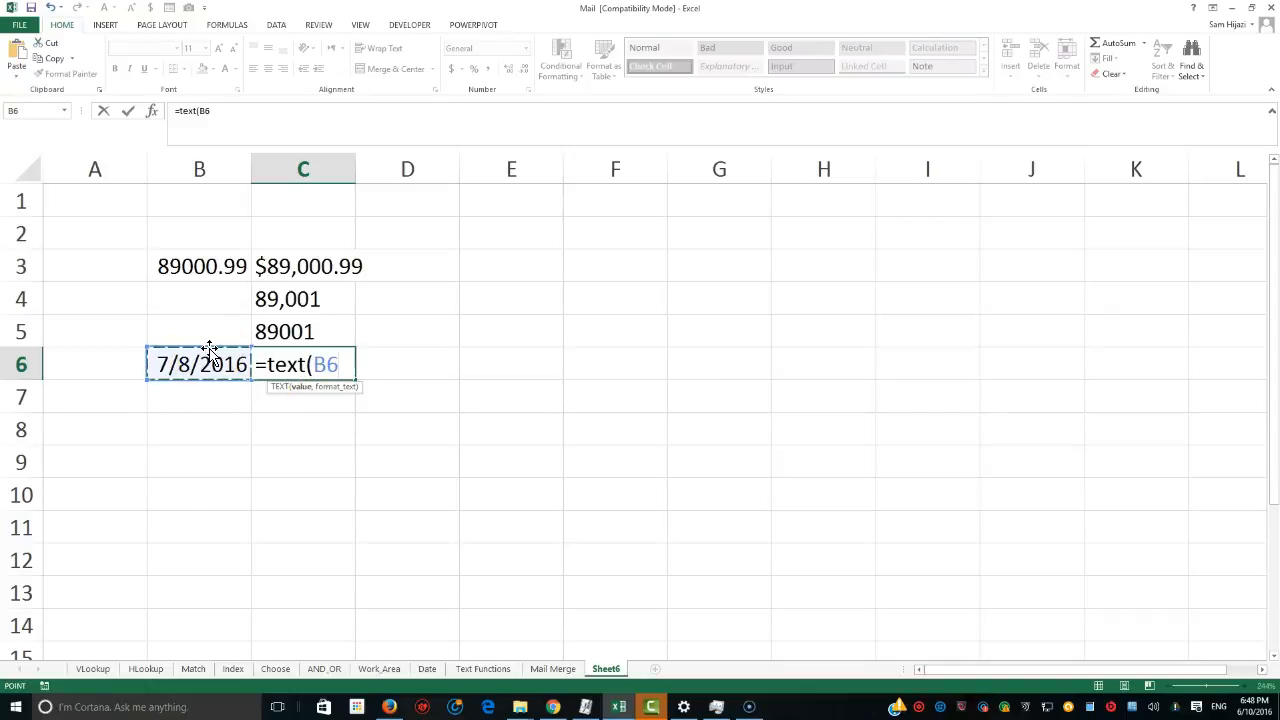
pyautogui.write(',')
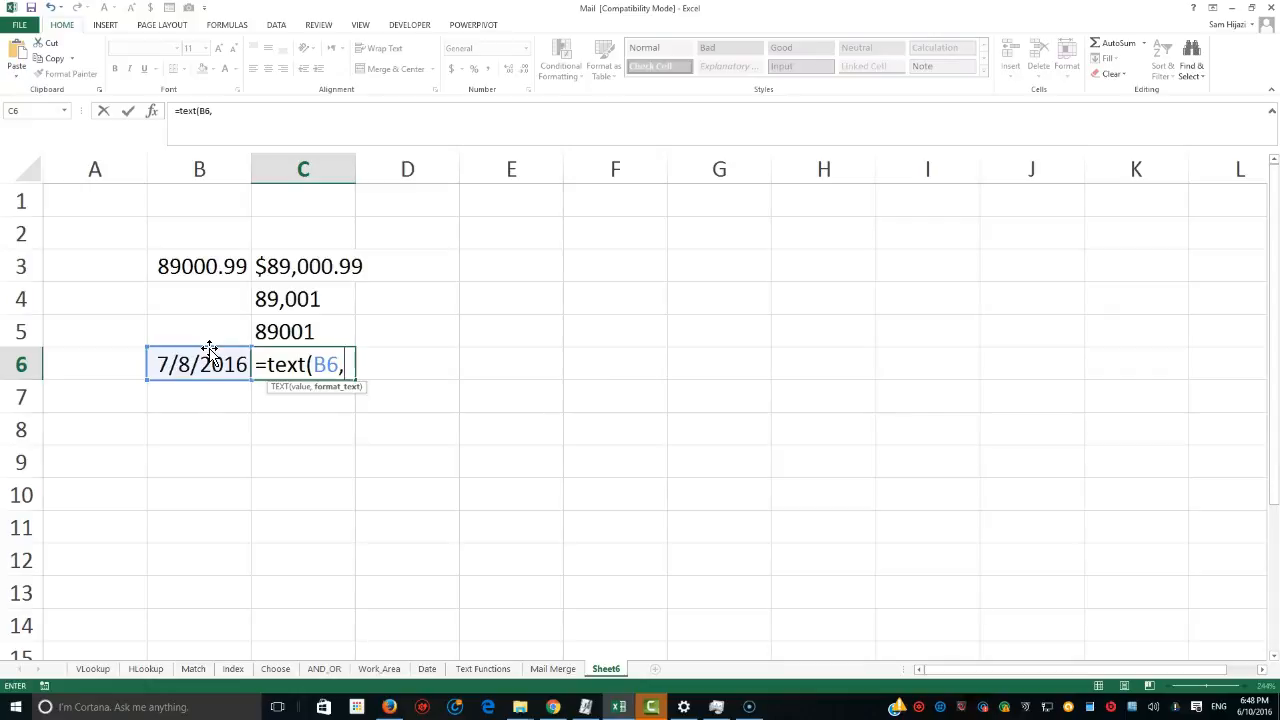
pyautogui.write('"')
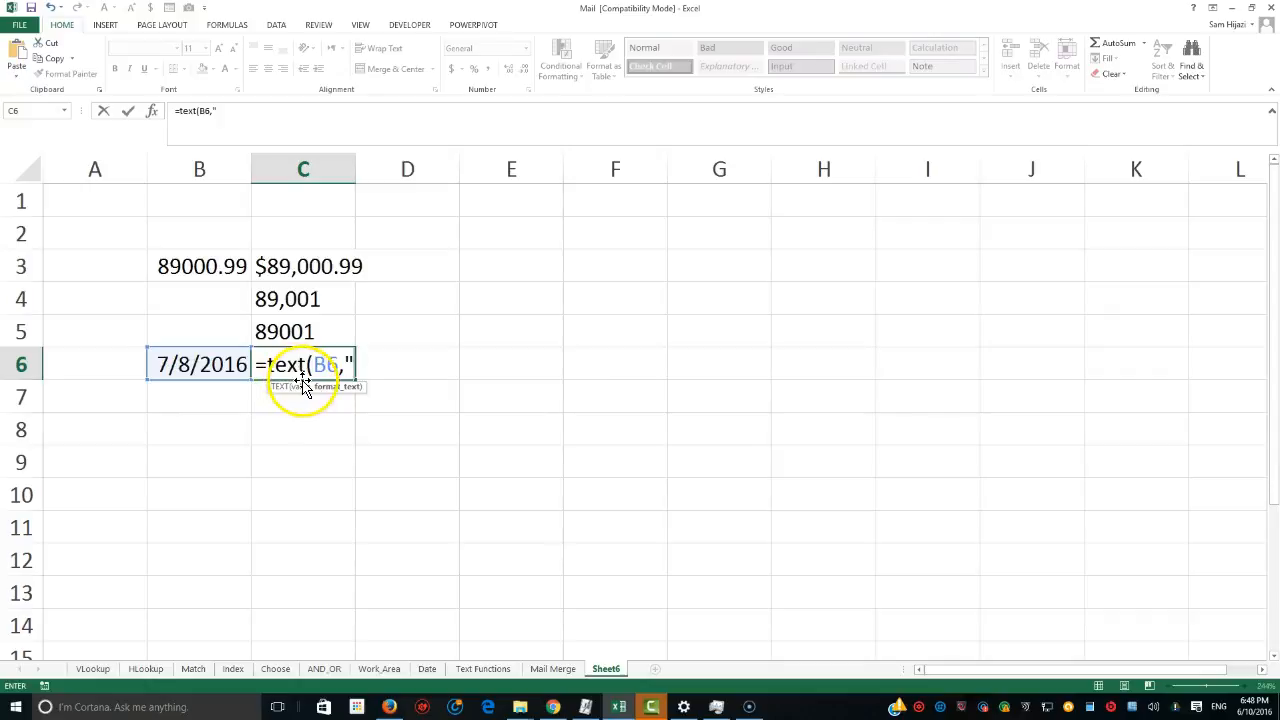
pyautogui.write('0')
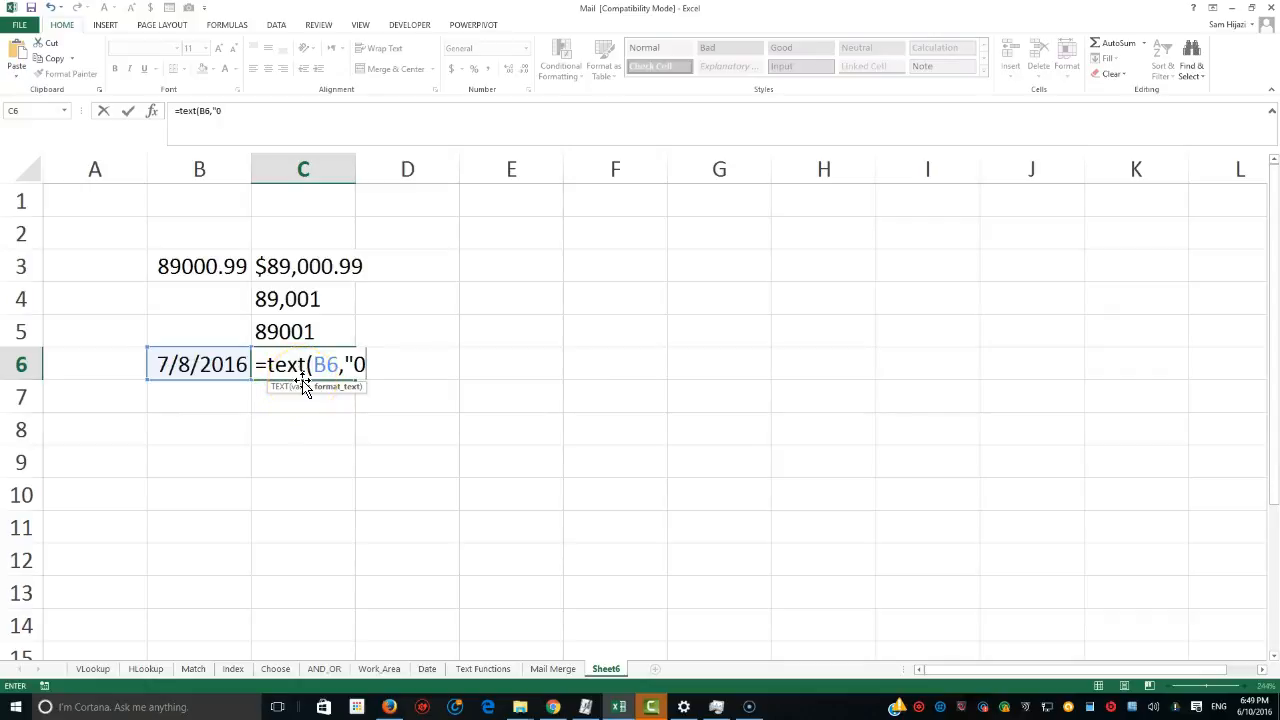
pyautogui.write('0-00-000')
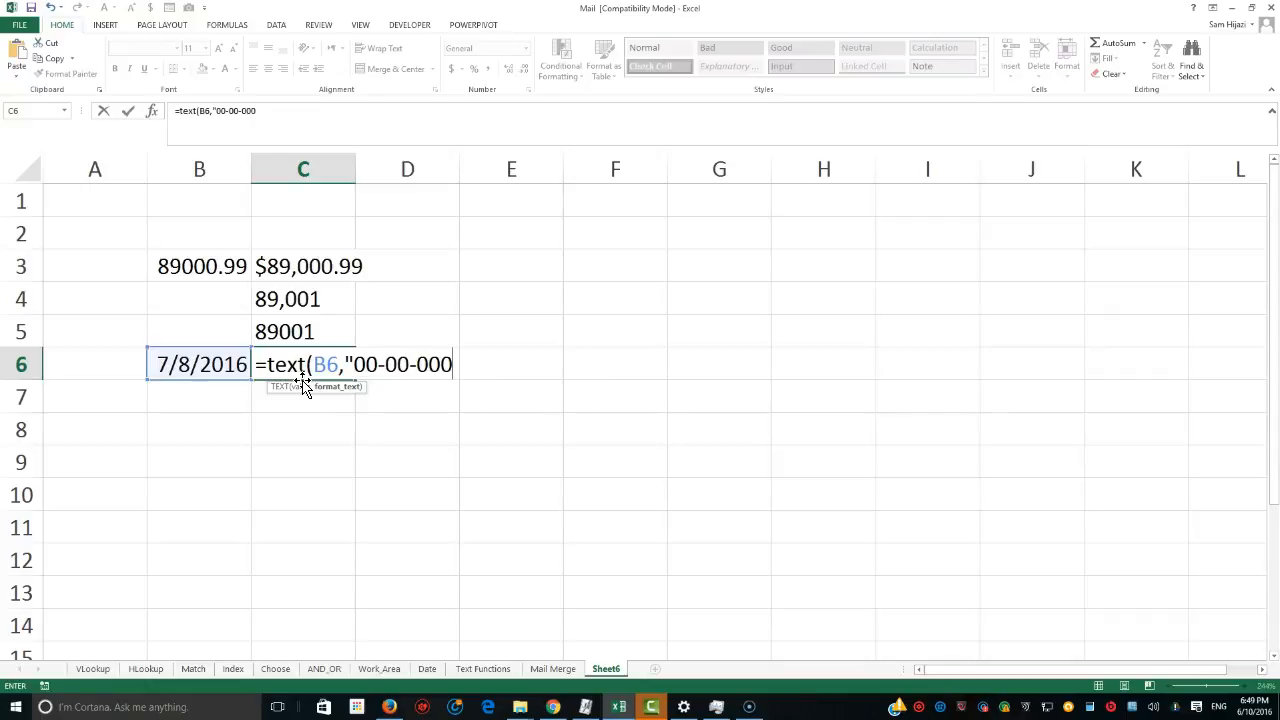
pyautogui.write('0")')
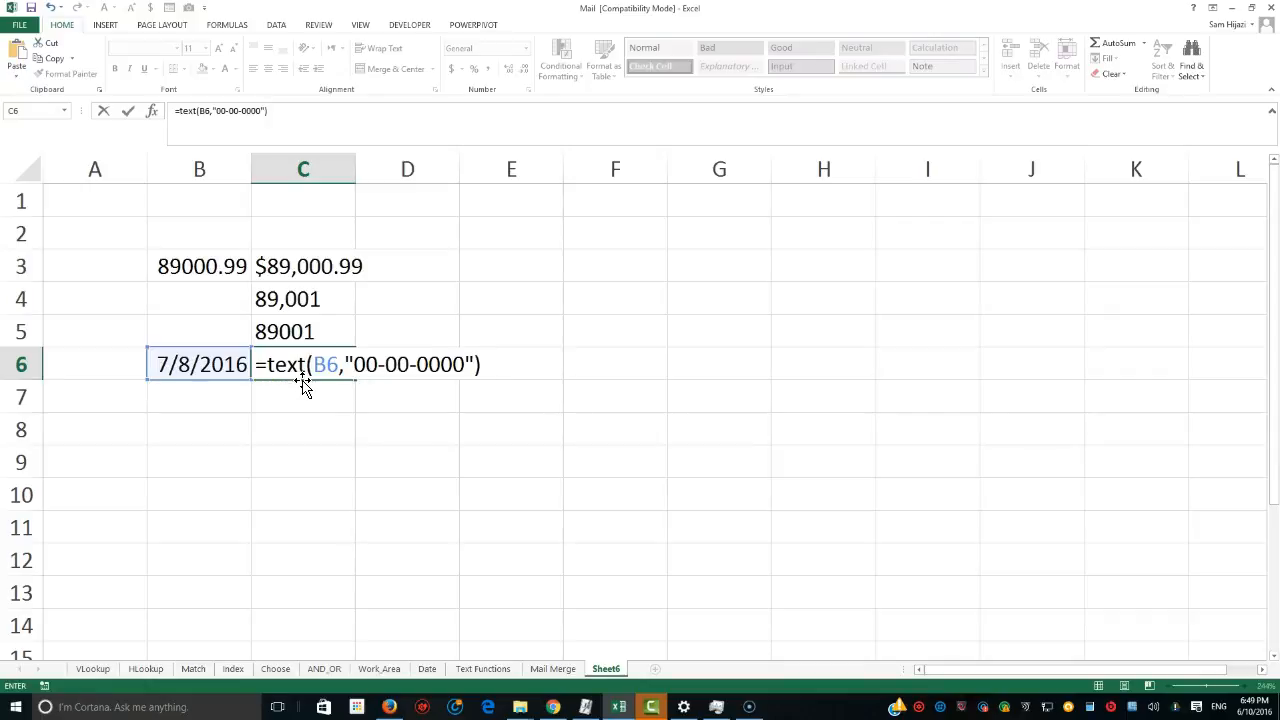
pyautogui.press('Return')
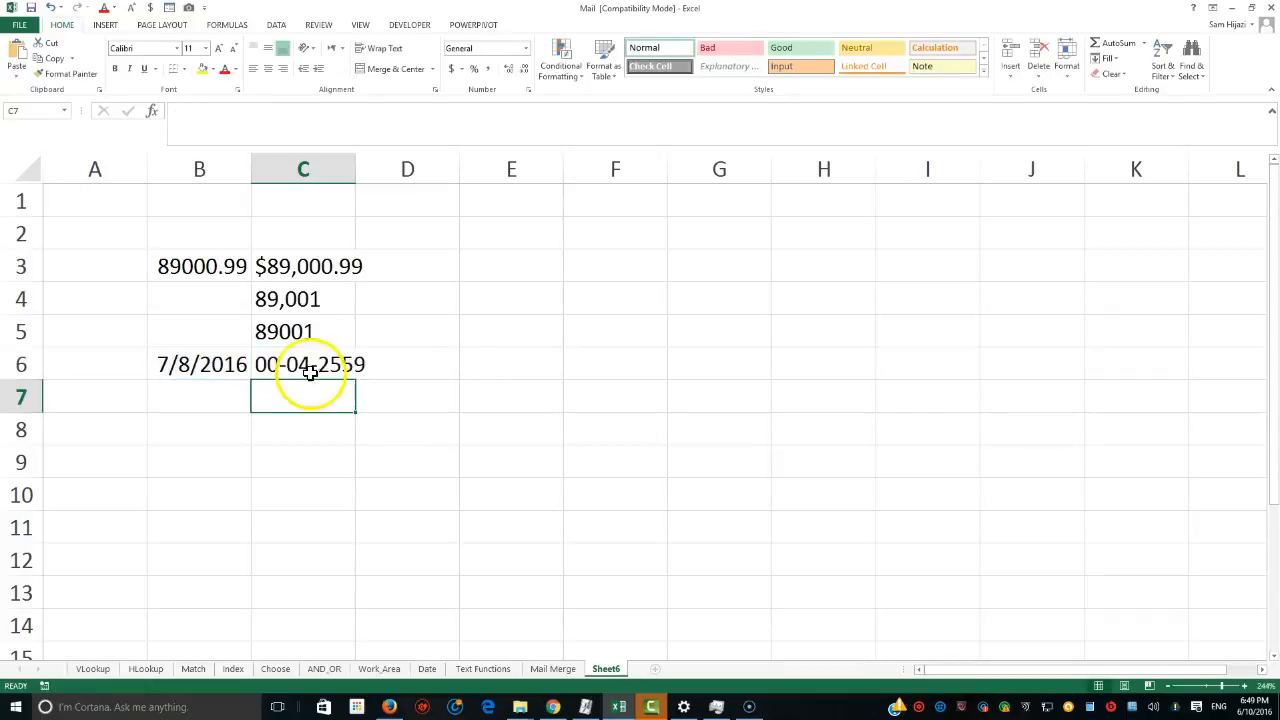
# Edit C6's format code, replacing the first two zero groups with mm and dd.
pyautogui.click(305, 366)
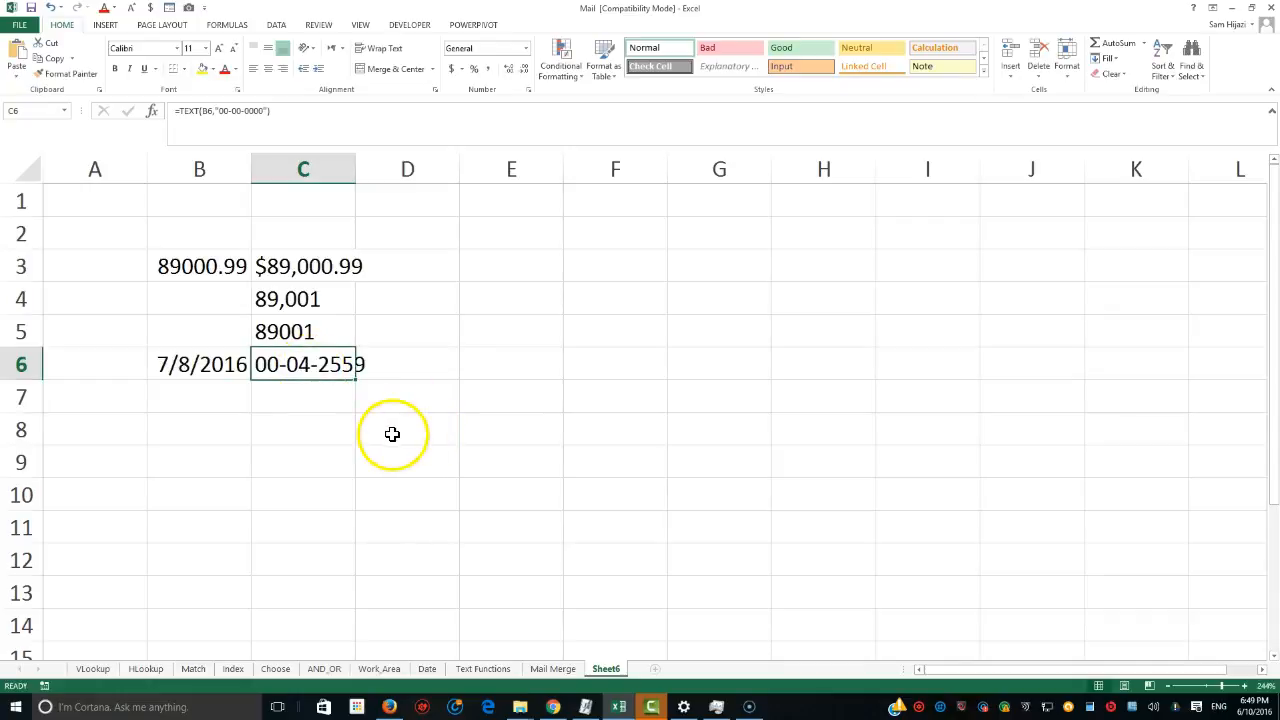
pyautogui.doubleClick(314, 365)
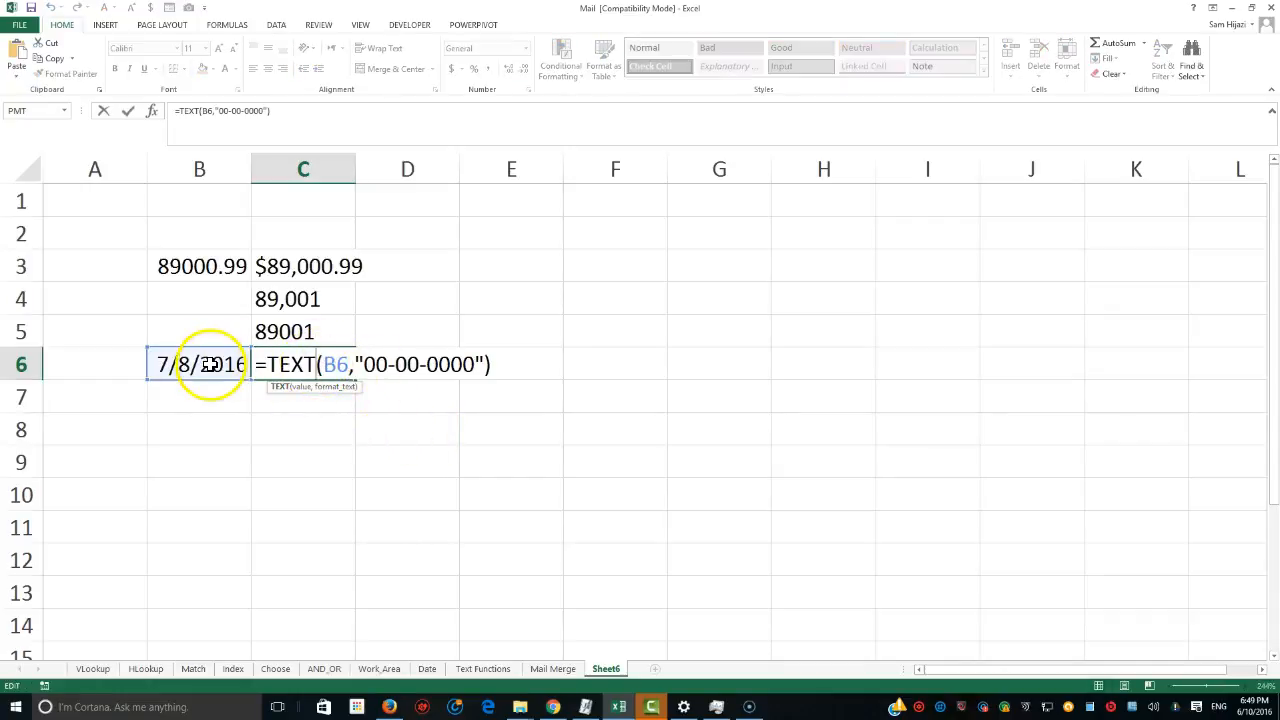
pyautogui.click(370, 366)
pyautogui.moveTo(374, 368); pyautogui.dragTo(386, 371)
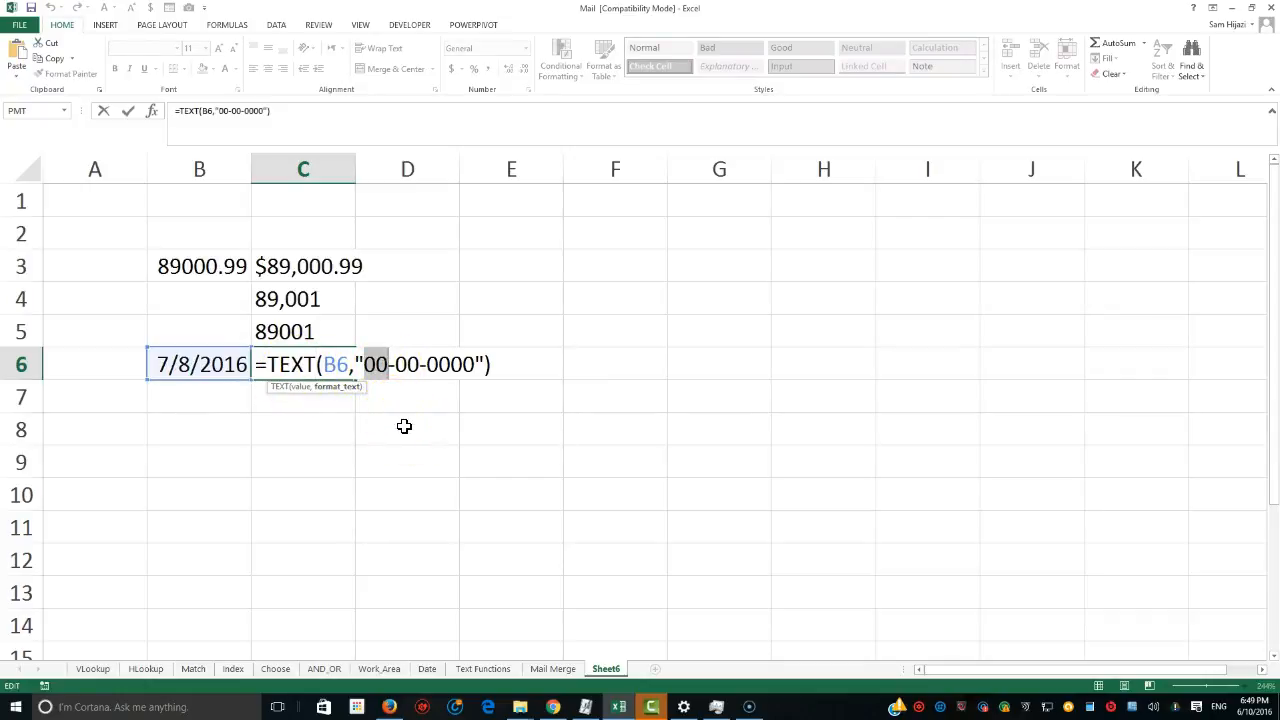
pyautogui.write('m')
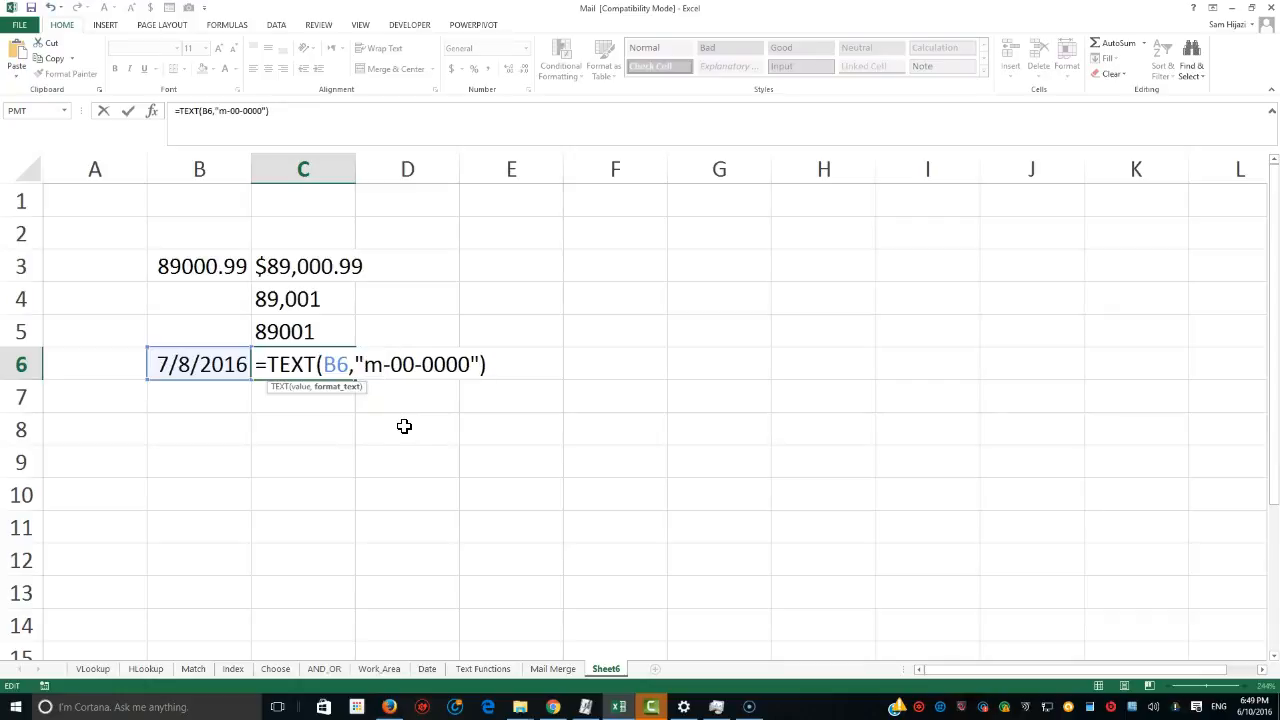
pyautogui.write('m')
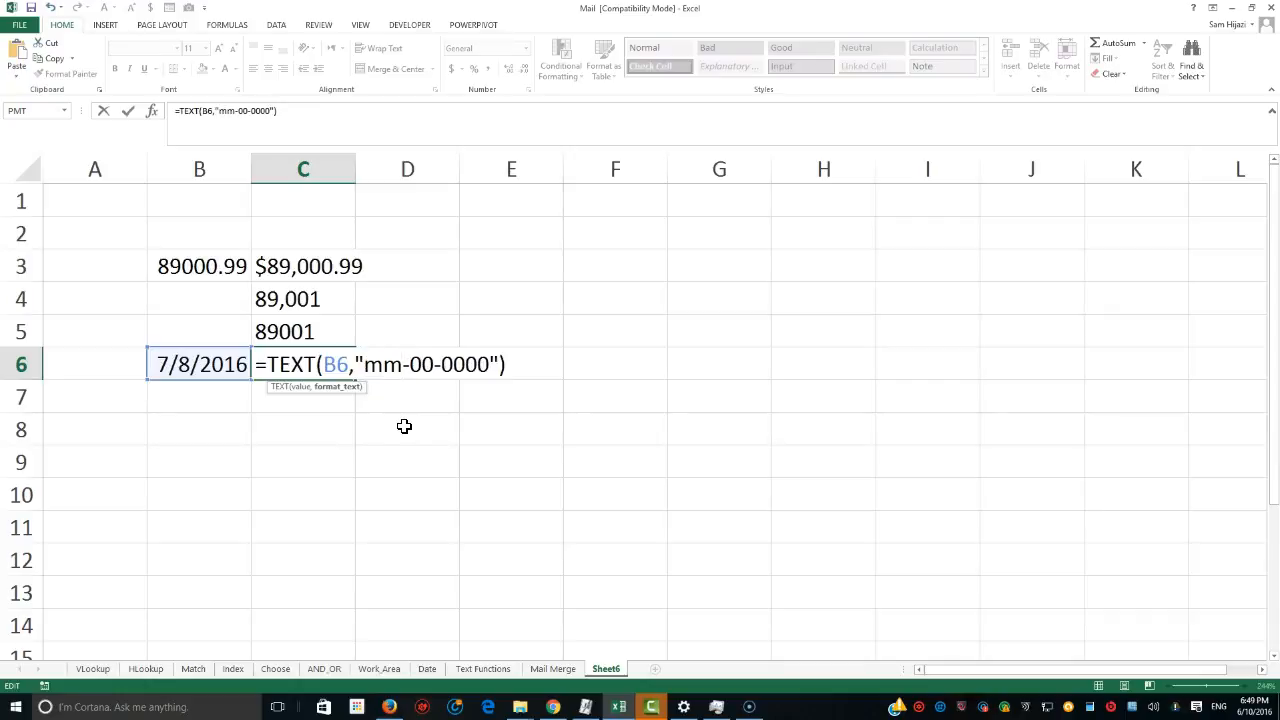
pyautogui.click(389, 371)
pyautogui.click(306, 366)
pyautogui.click(373, 370)
pyautogui.click(398, 368)
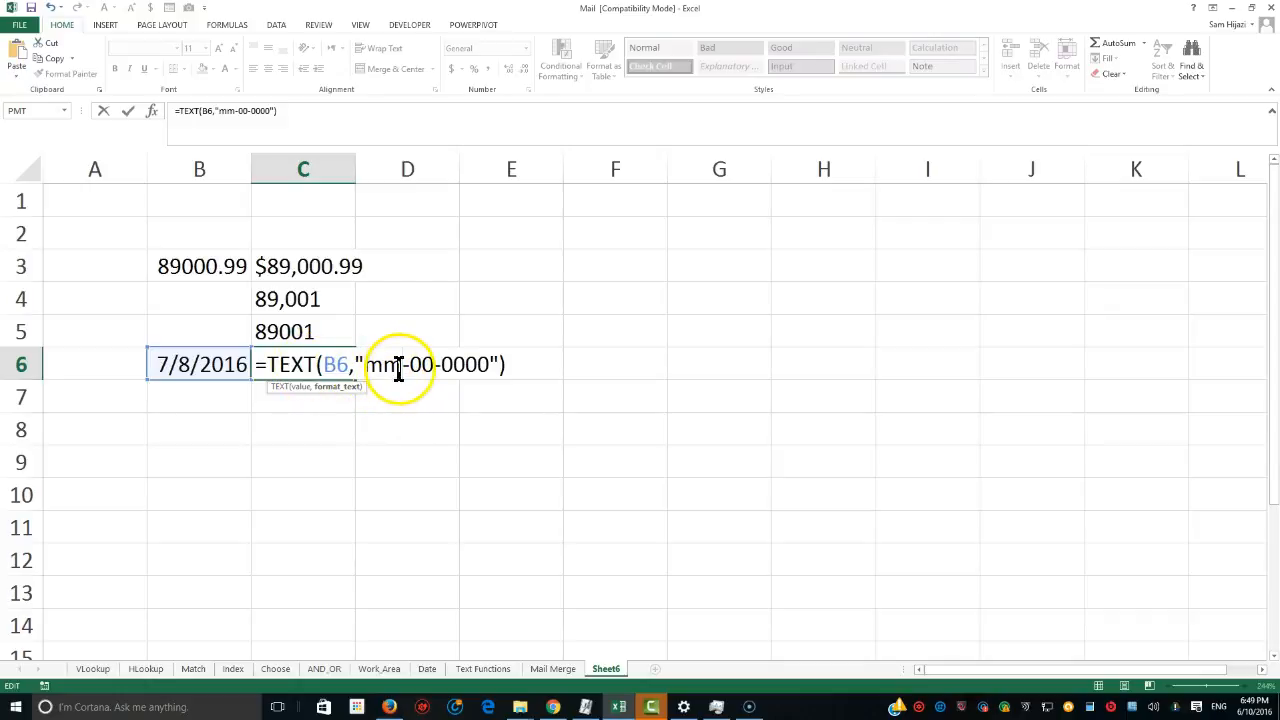
pyautogui.moveTo(411, 365); pyautogui.dragTo(433, 364)
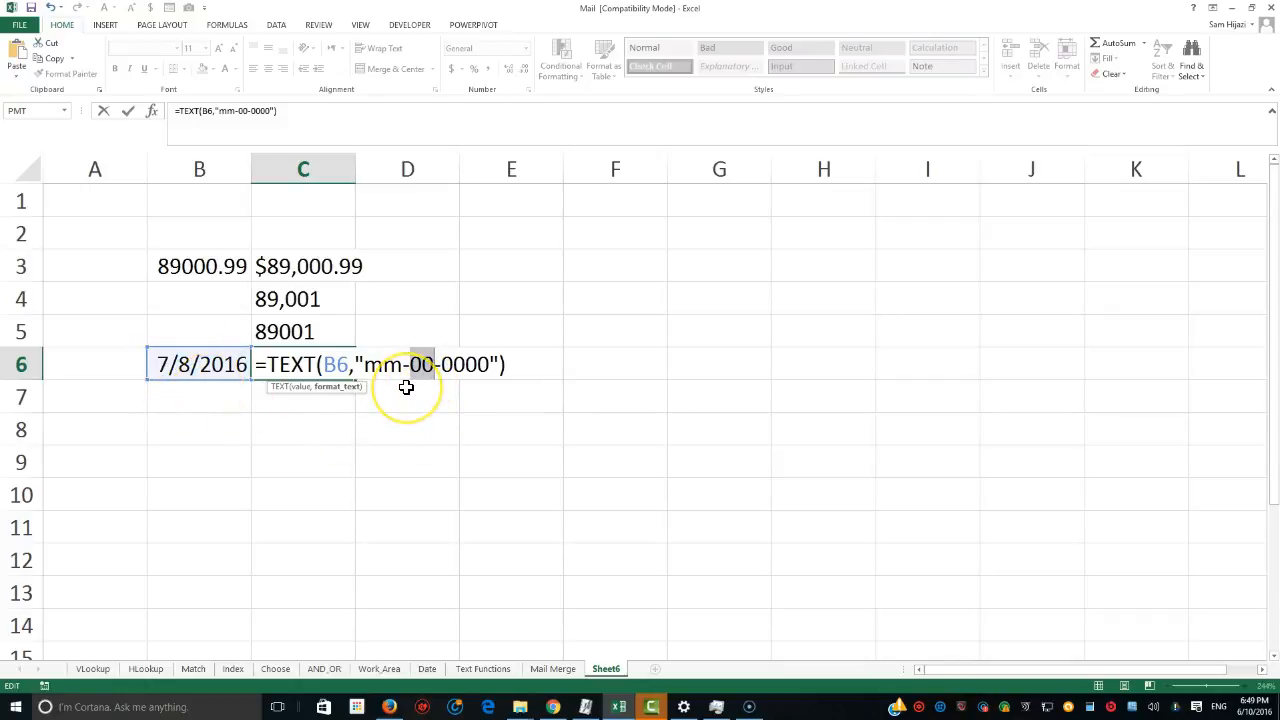
pyautogui.write('dd')
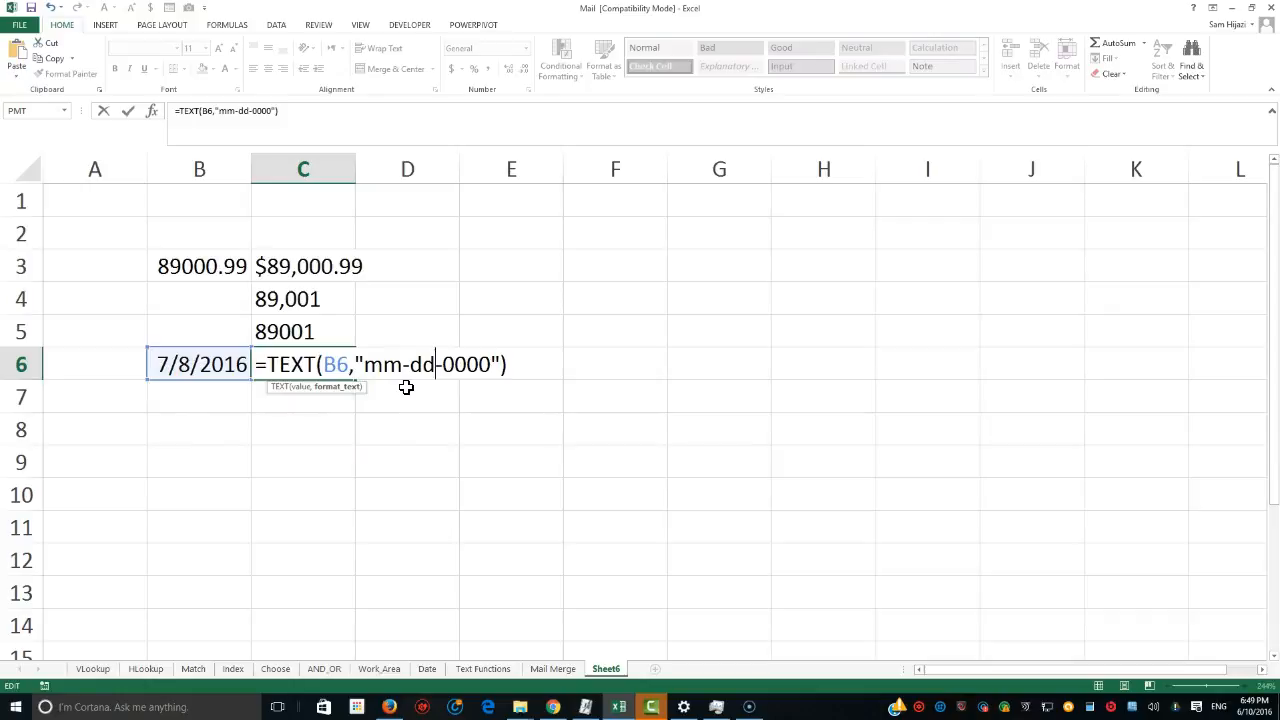
# Replace the 0000 year part of C6's format code with yyyy, giving "mm-dd-yyyy".
pyautogui.press('Right')
pyautogui.press('Right')
pyautogui.press('Right')
pyautogui.press('BackSpace')
pyautogui.press('BackSpace')
pyautogui.press('BackSpace')
pyautogui.press('BackSpace')
pyautogui.write('yyyy')
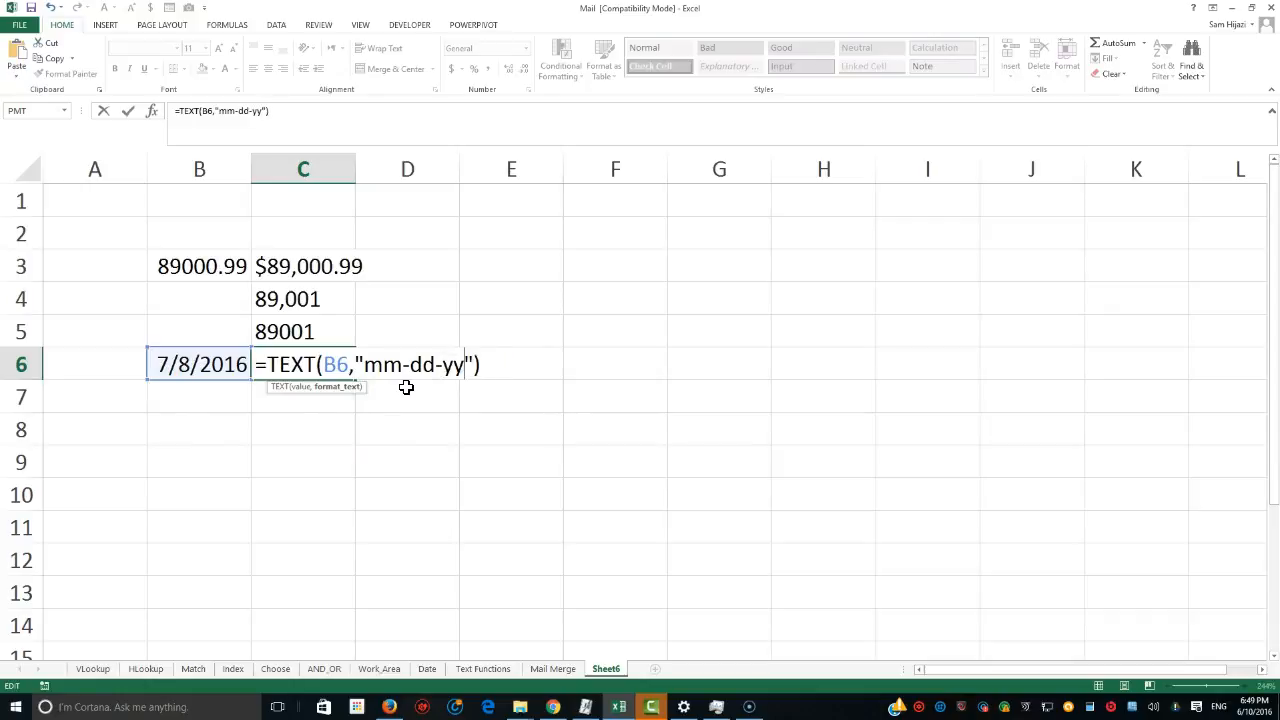
pyautogui.press('Return')
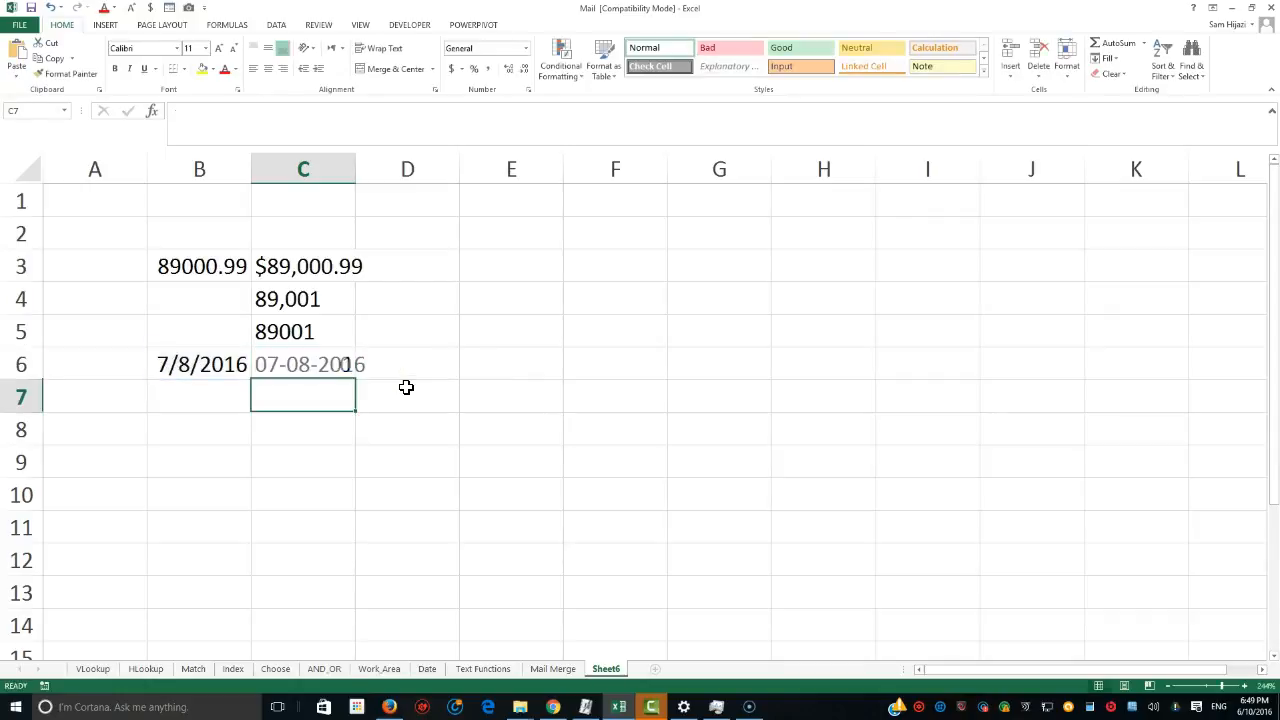
# Widen column C so the formatted date in C6 fits.
pyautogui.click(266, 368)
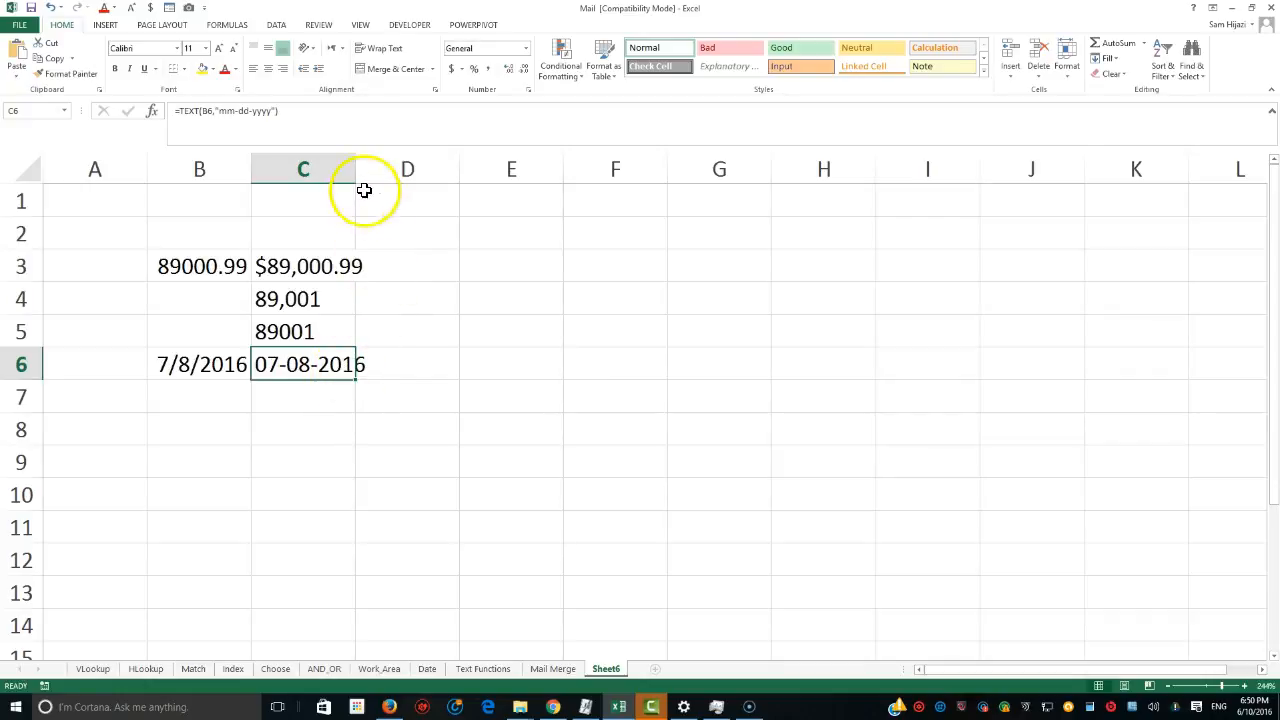
pyautogui.moveTo(356, 172); pyautogui.dragTo(406, 175)
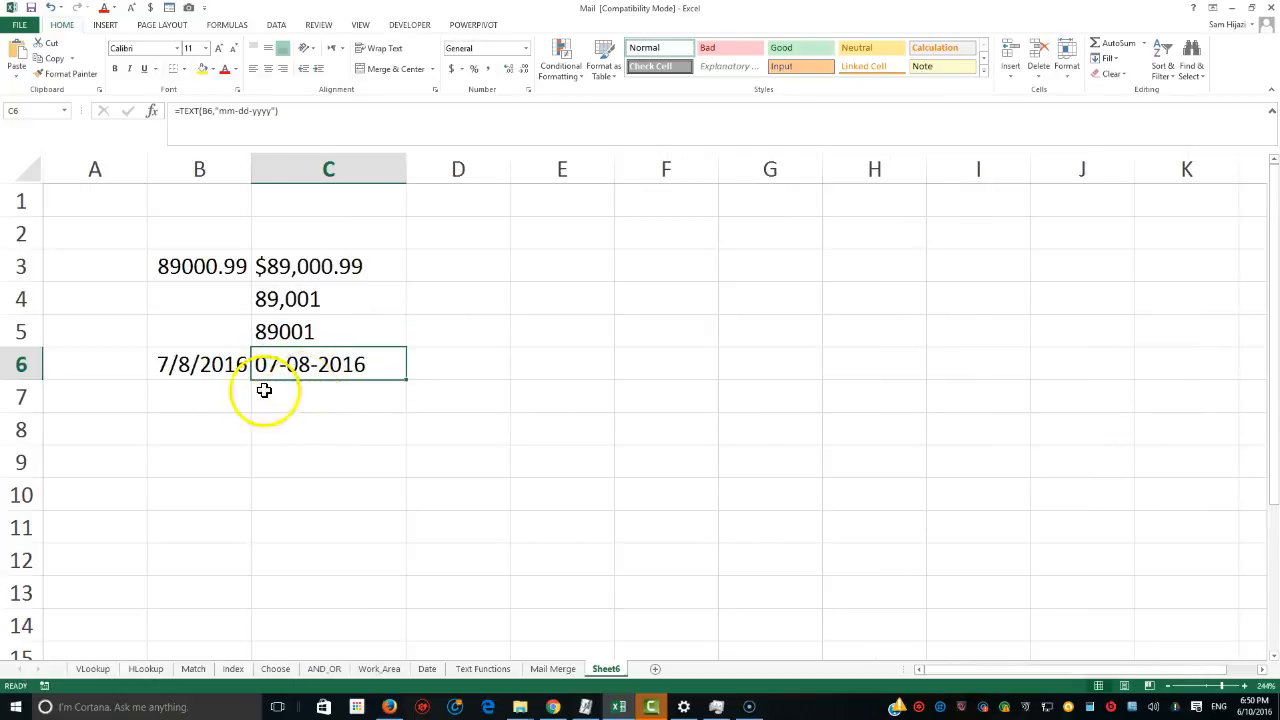
# In C7, enter =TEXT(B6,"mmm-dddd-yyyy") to show B6's date with month abbreviation and weekday name.
pyautogui.click(232, 400)
pyautogui.click(266, 401)
pyautogui.write('=')
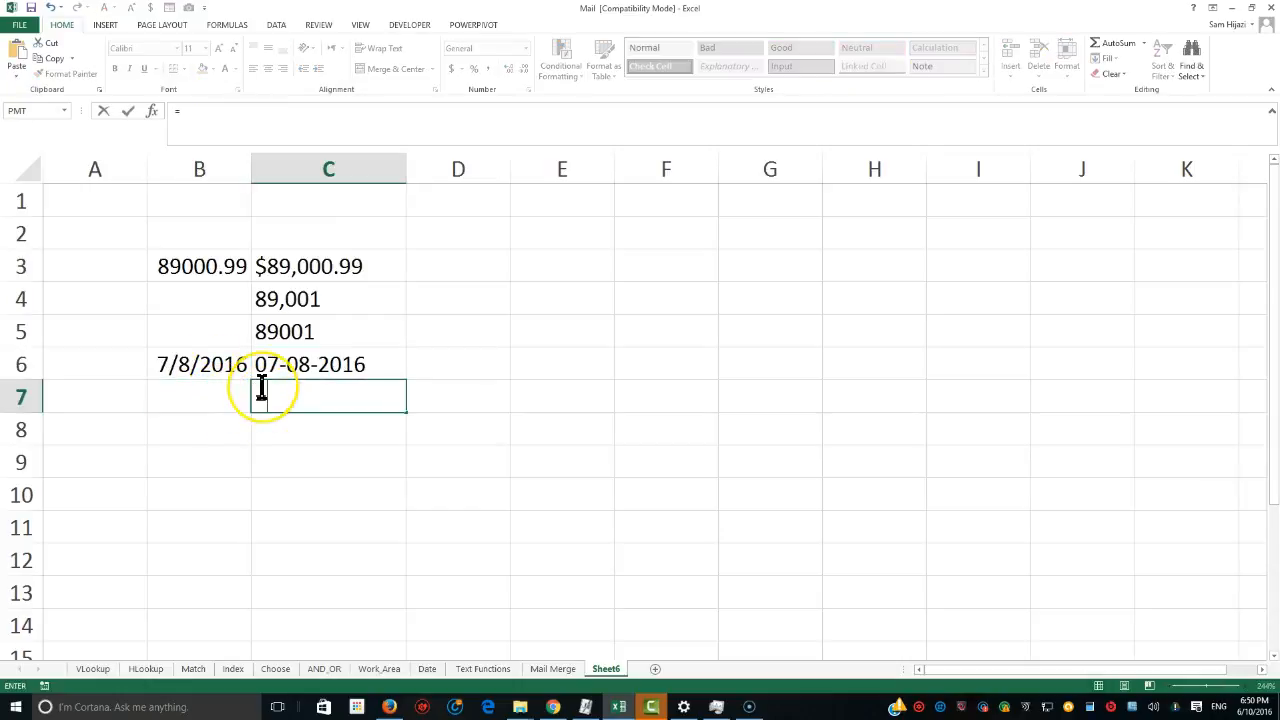
pyautogui.write('text(')
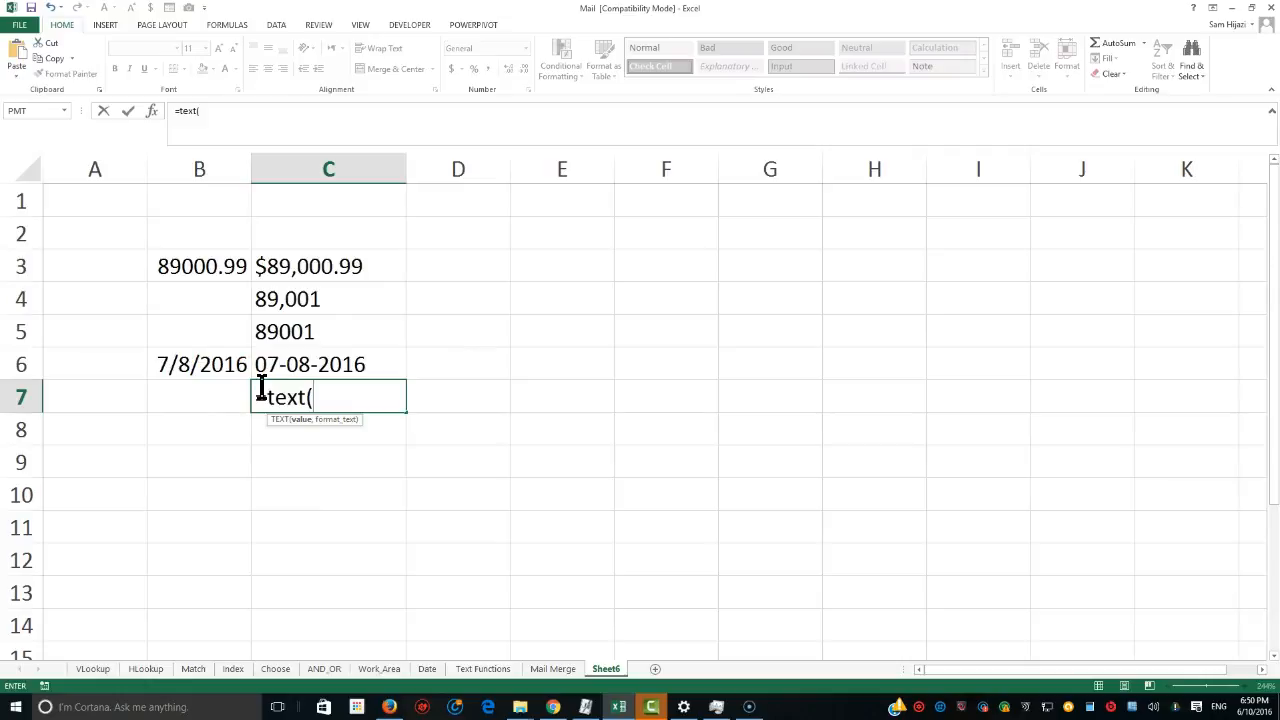
pyautogui.click(223, 368)
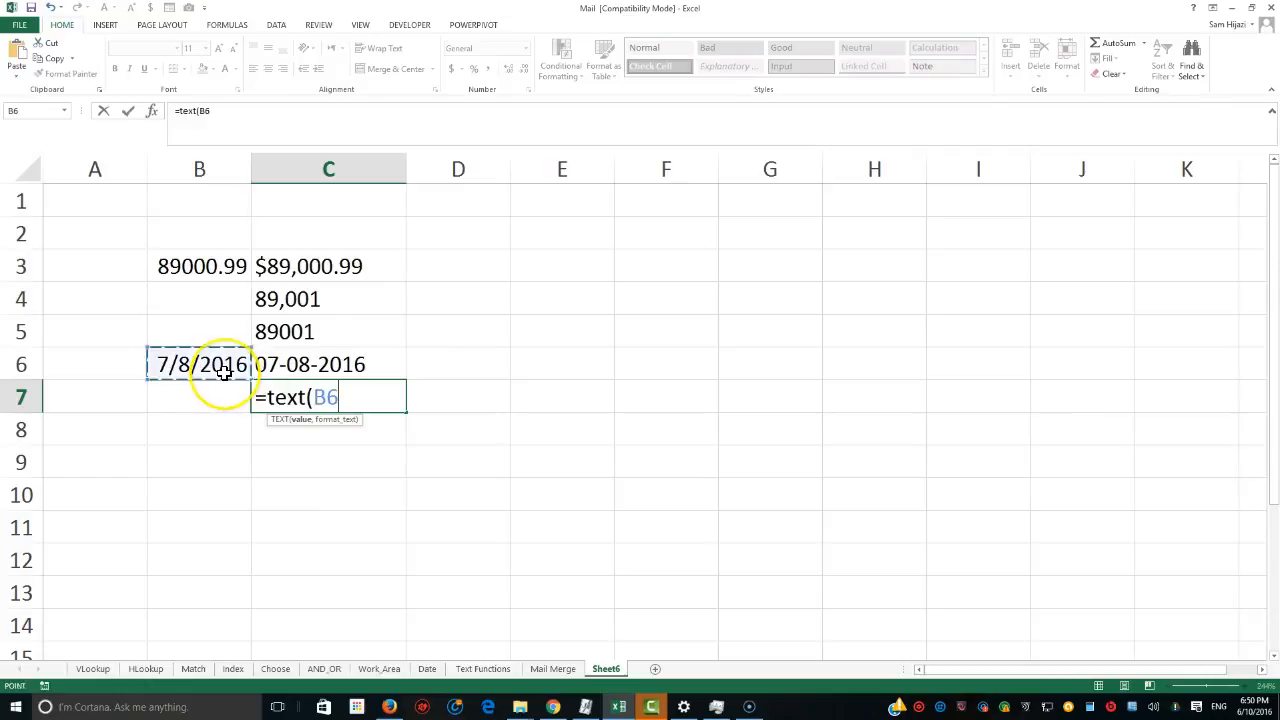
pyautogui.write(',"')
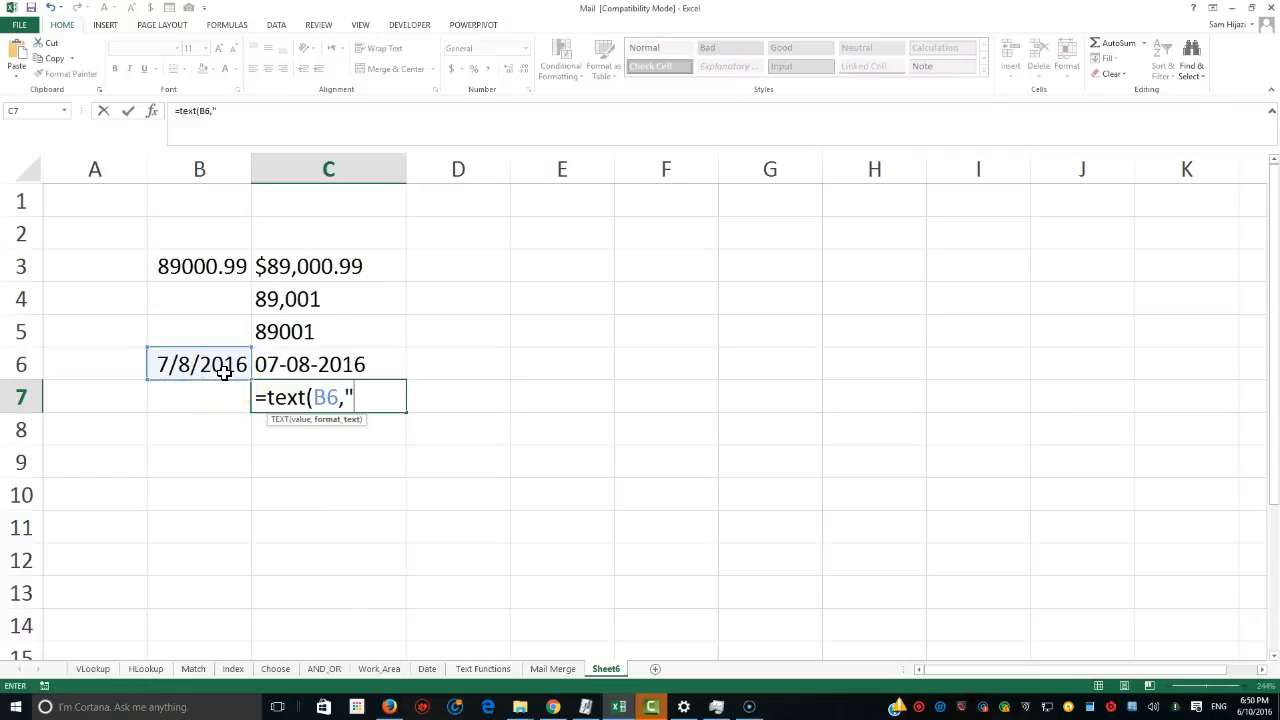
pyautogui.write('m')
pyautogui.write('mm')
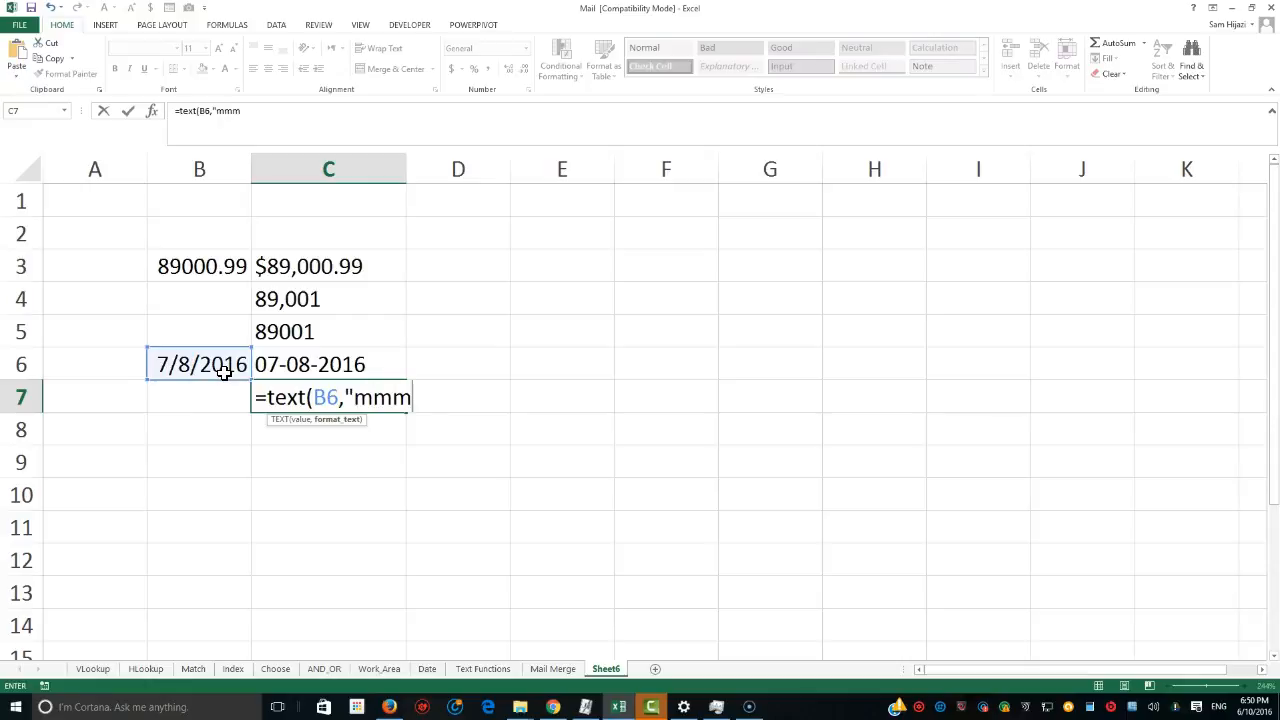
pyautogui.write('"')
pyautogui.press('BackSpace')
pyautogui.write('=')
pyautogui.press('BackSpace')
pyautogui.write('-dddd-')
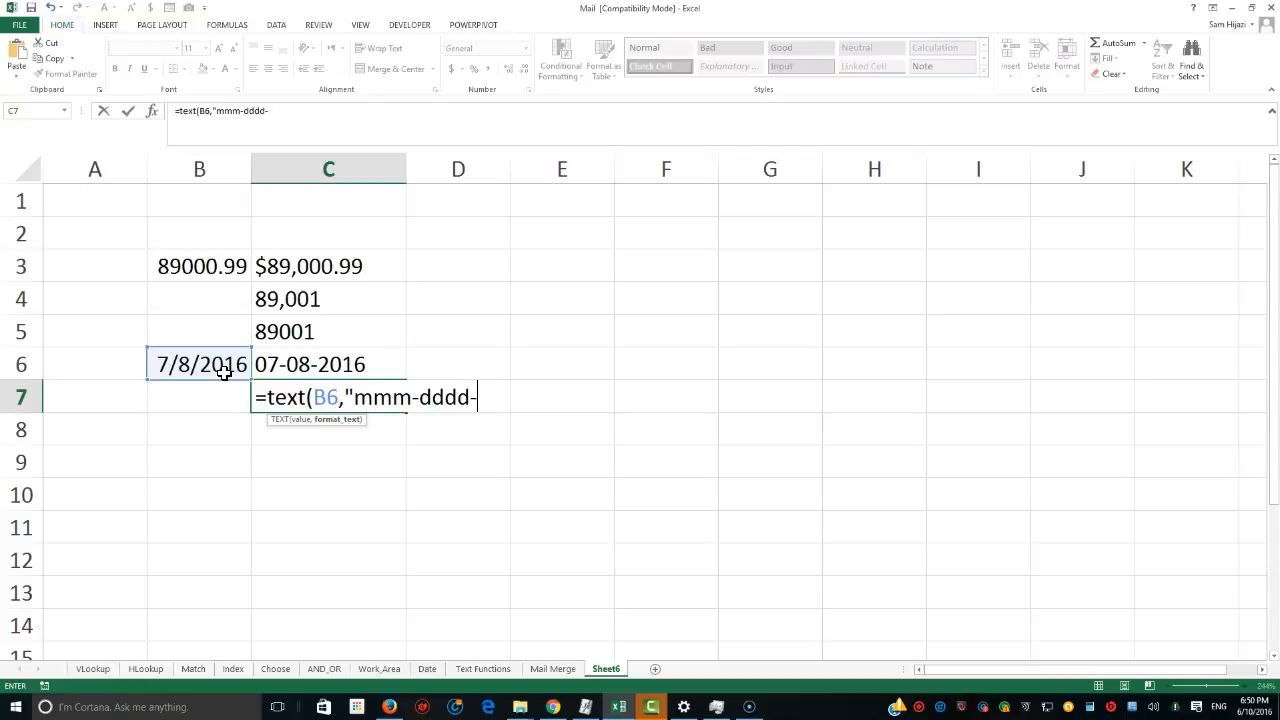
pyautogui.write('yyyy")')
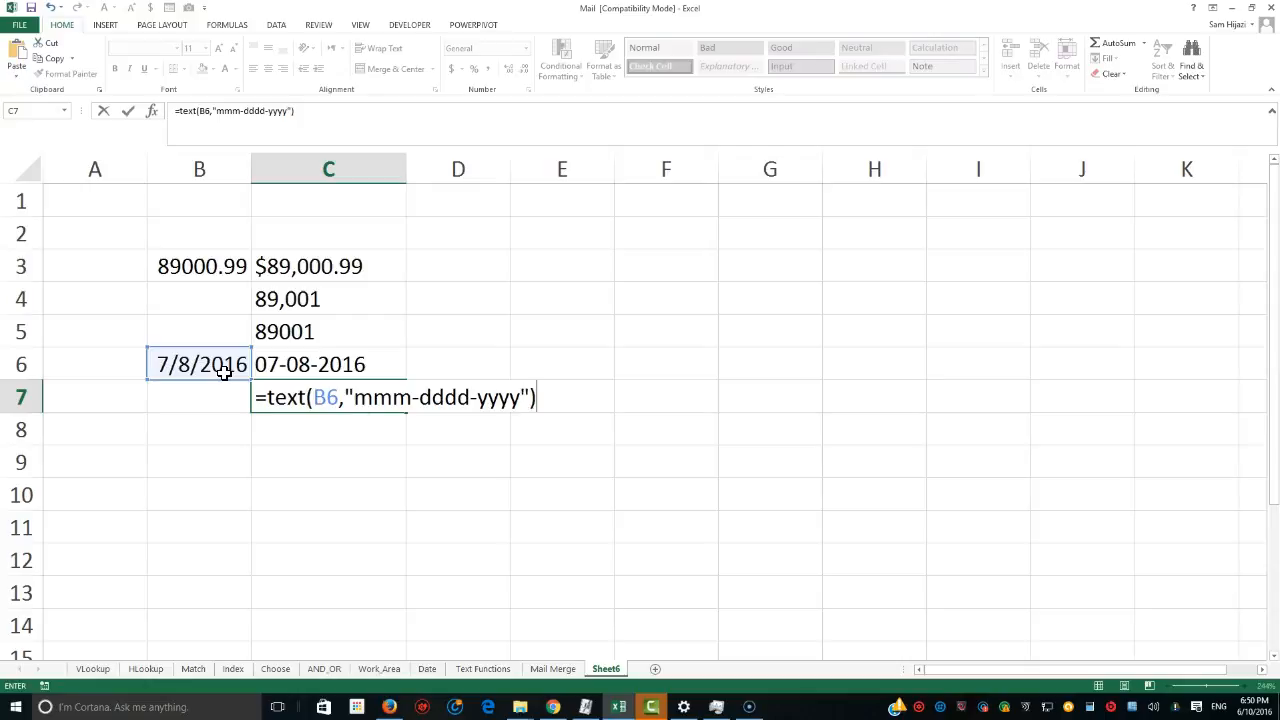
pyautogui.press('Return')
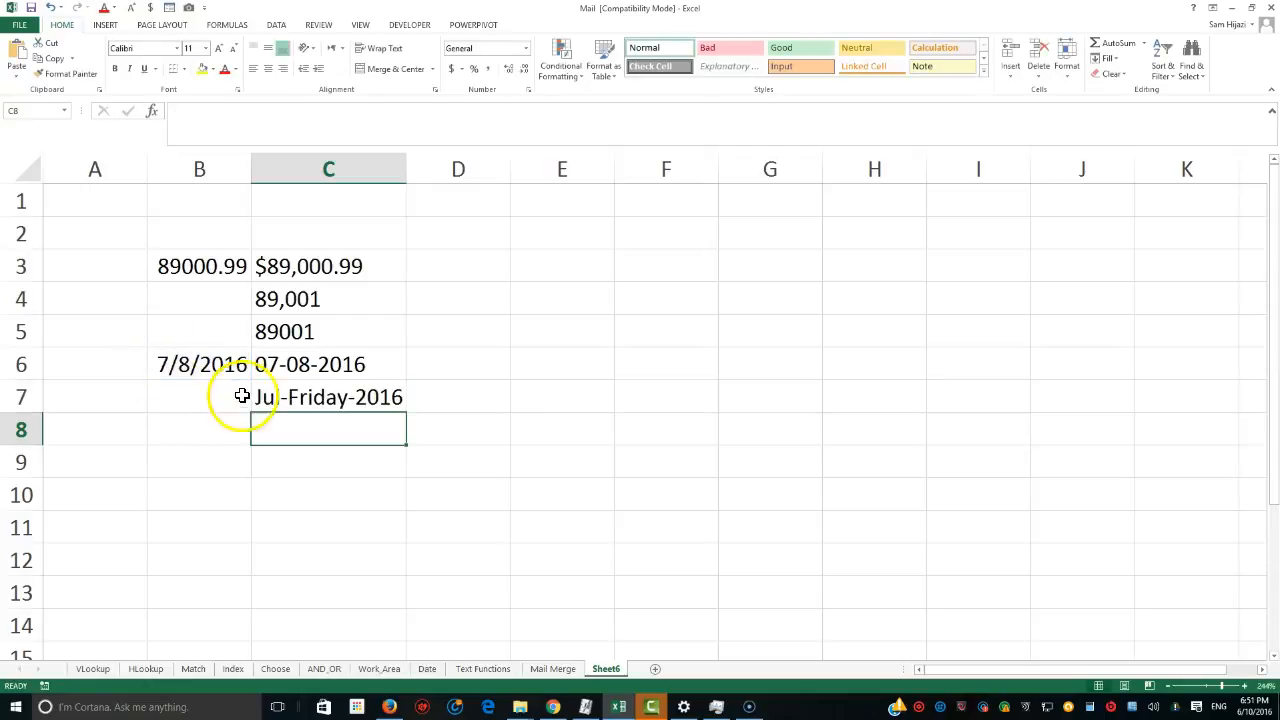
# Edit C7's format code to use a full month name, giving "mmmm-dddd-yyyy".
pyautogui.doubleClick(374, 400)
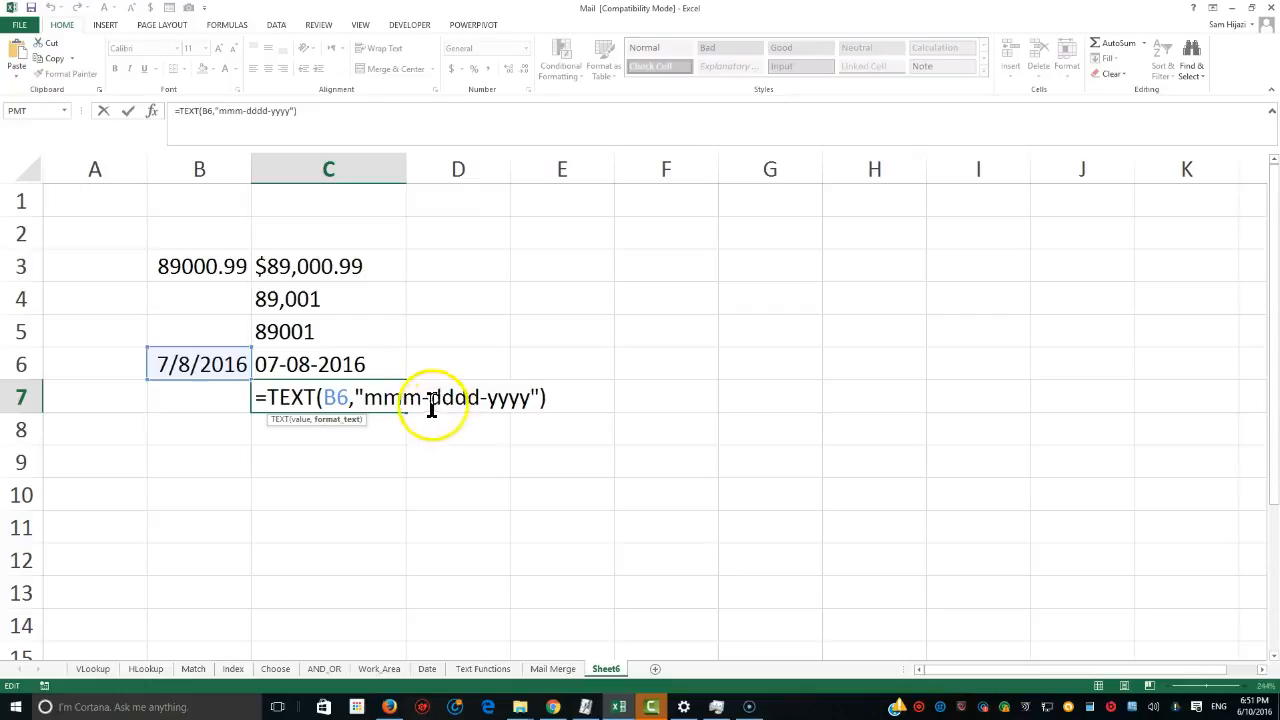
pyautogui.click(421, 398)
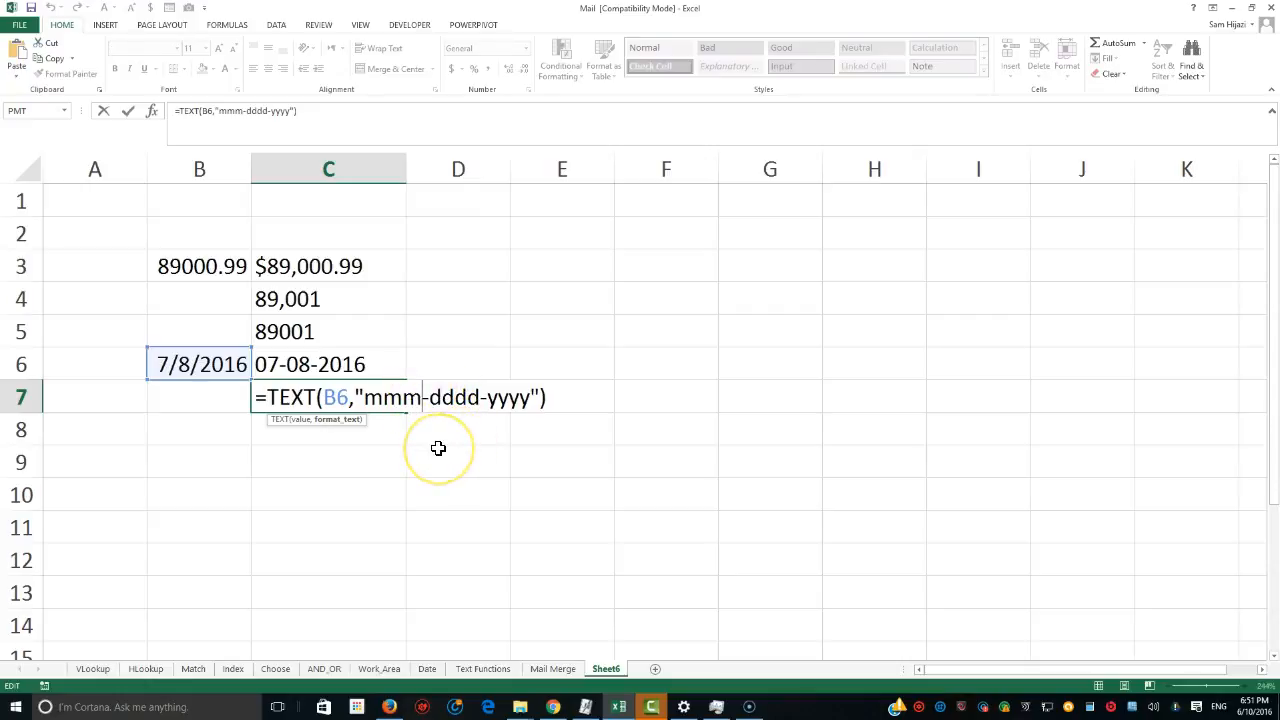
pyautogui.write('m')
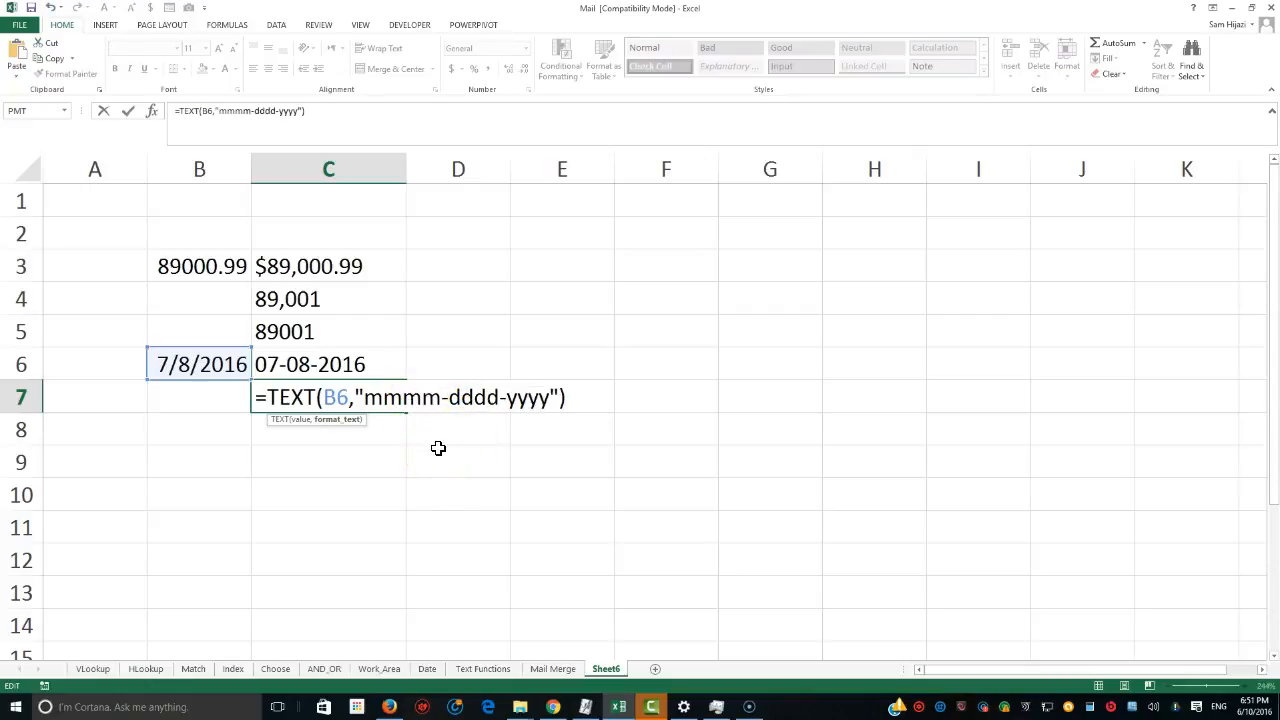
pyautogui.press('Return')
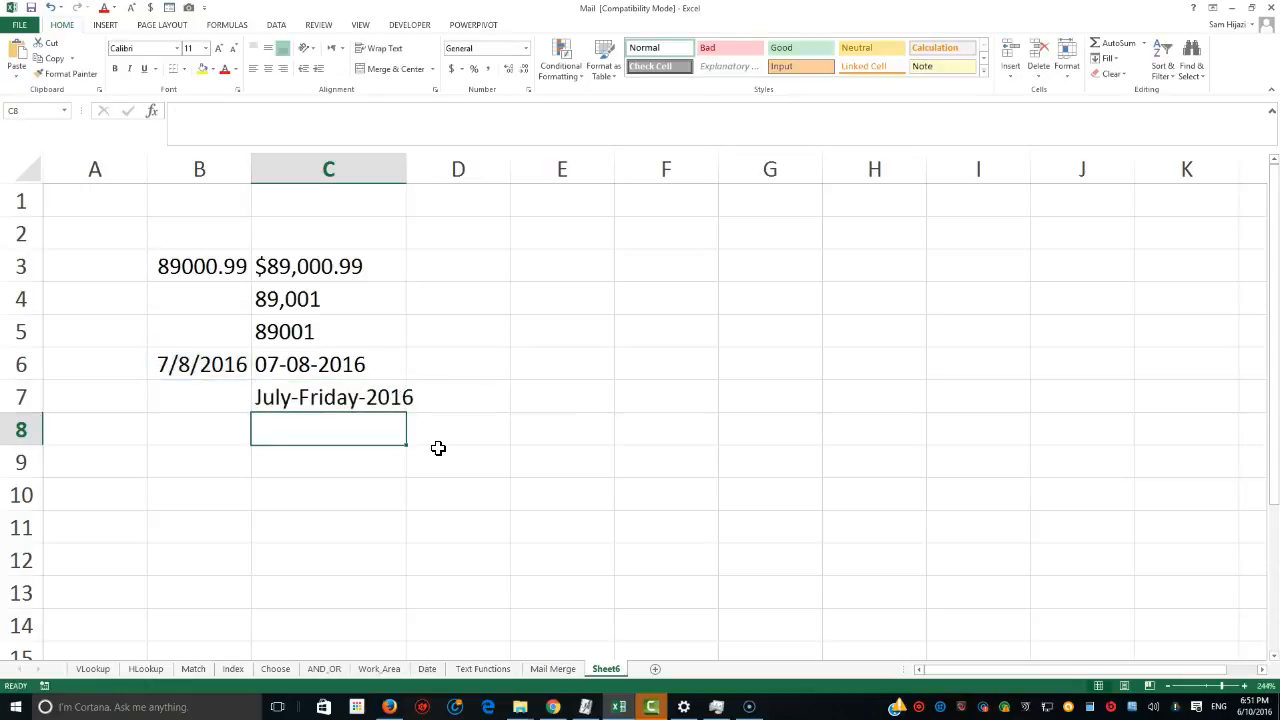
# Replace the dddd part of C7's format code with dd, giving "mmmm-dd-yyyy".
pyautogui.doubleClick(352, 400)
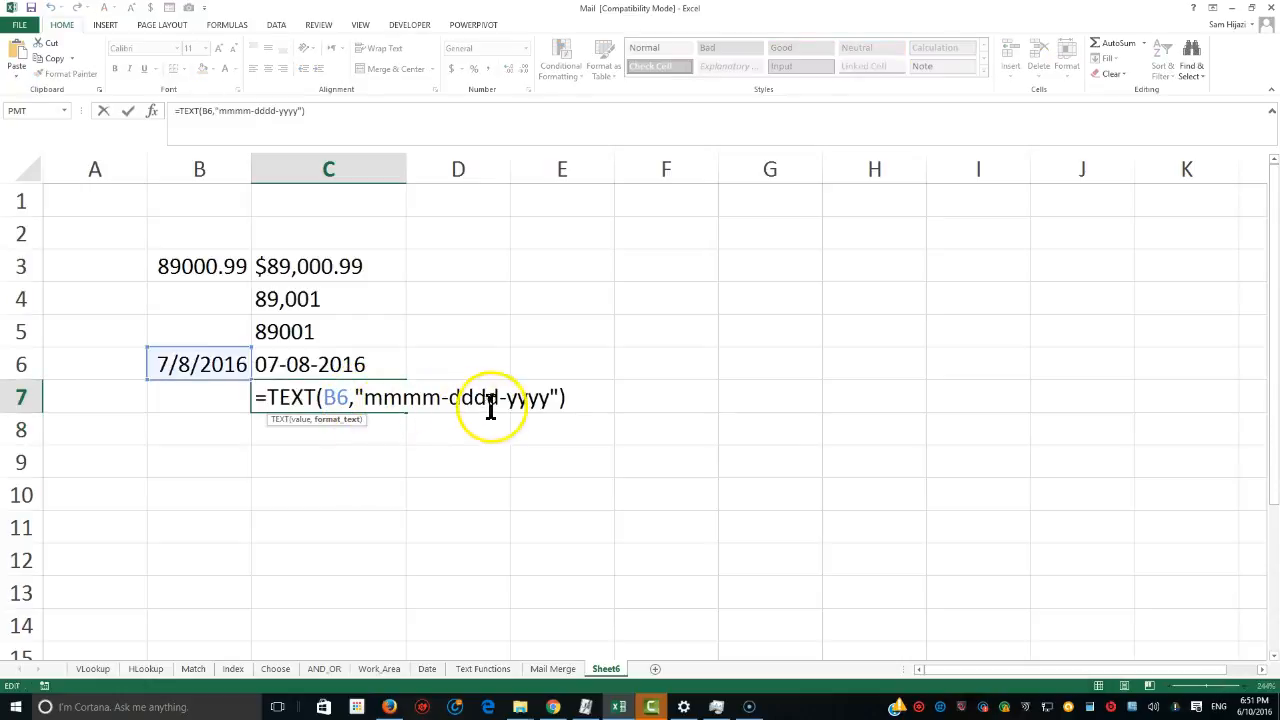
pyautogui.moveTo(500, 397); pyautogui.dragTo(452, 397)
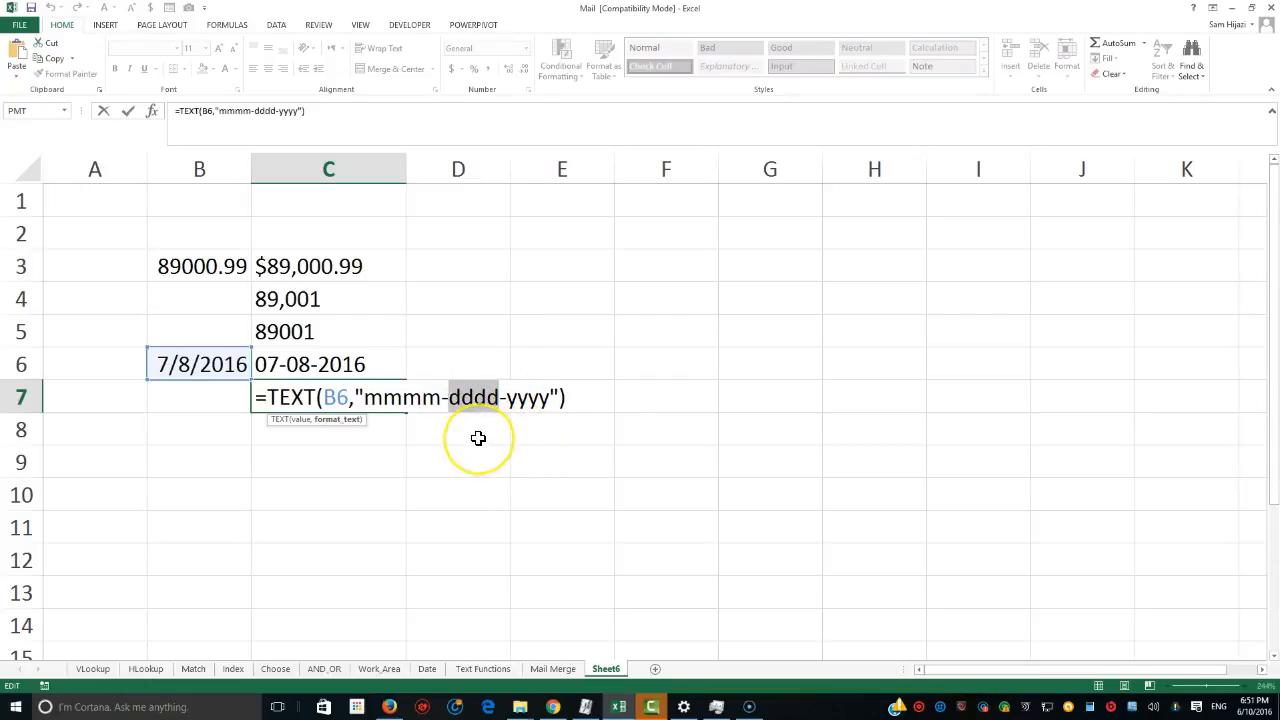
pyautogui.write('dd')
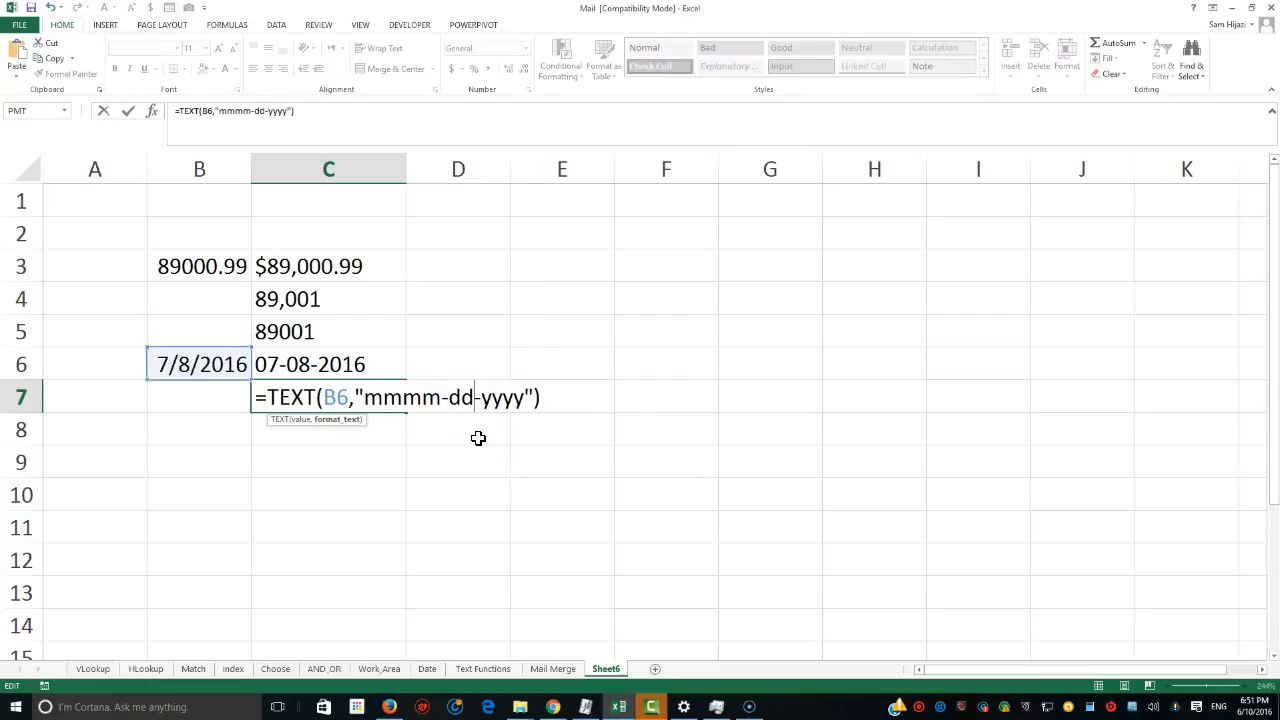
pyautogui.press('Return')
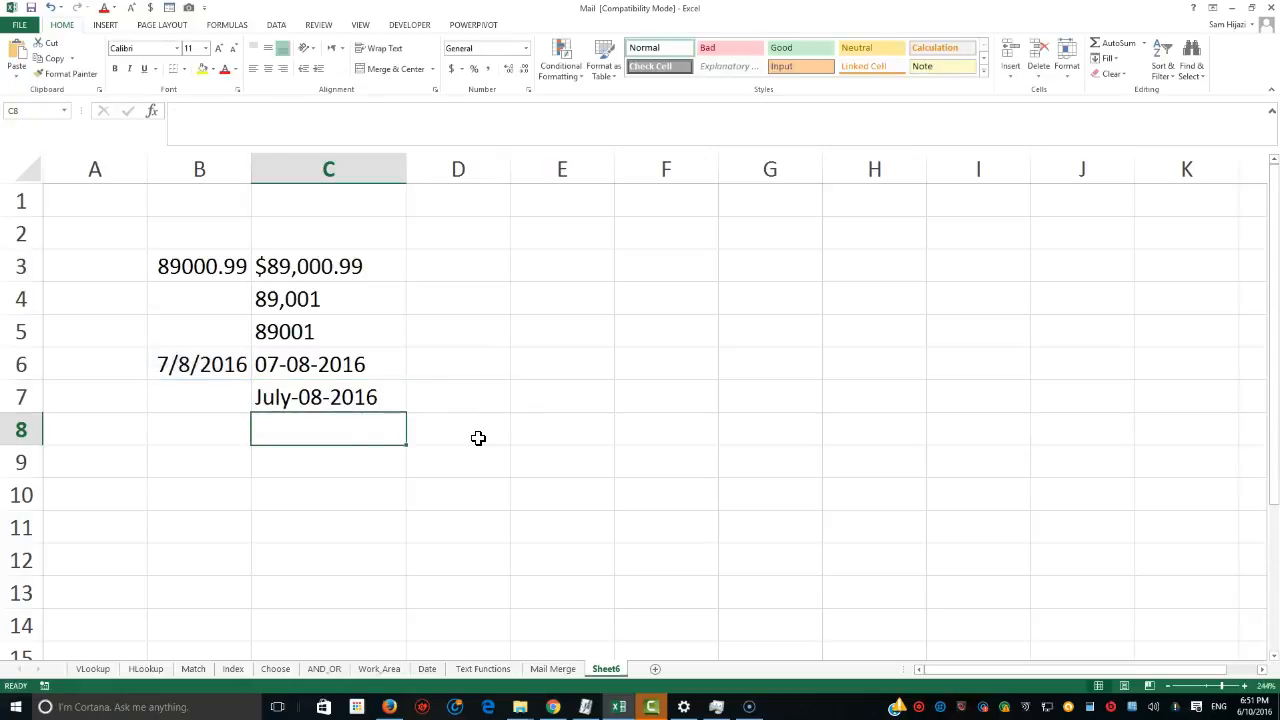
# Change the day part of C7's format code to ddd, giving "mmmm-ddd-yyyy".
pyautogui.click(357, 397)
pyautogui.doubleClick(360, 398)
pyautogui.click(466, 398)
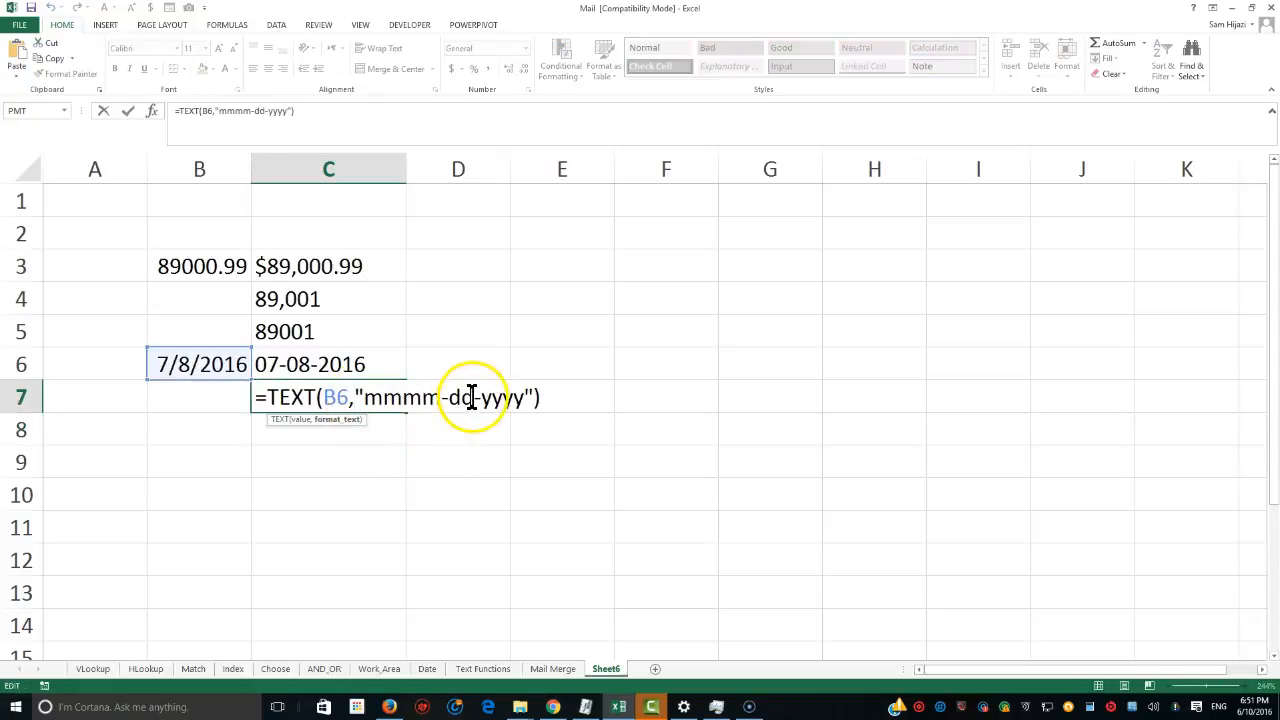
pyautogui.write('d')
pyautogui.press('Return')
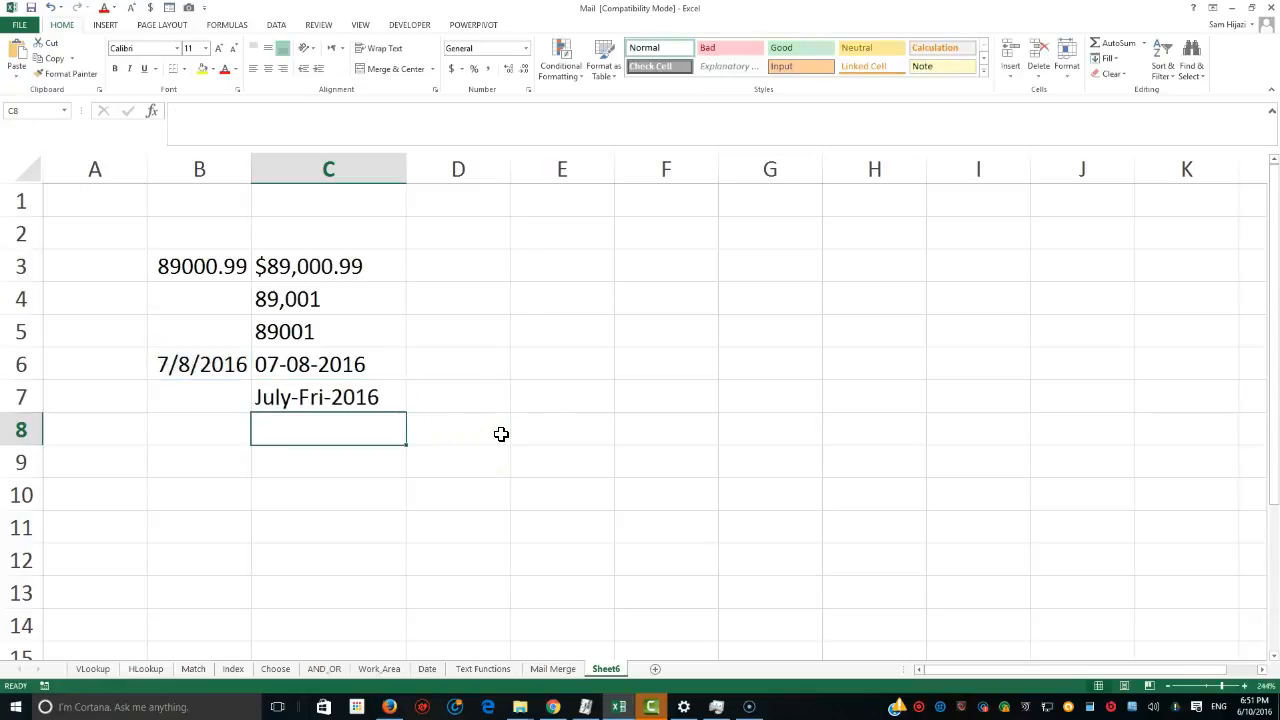
# Open C7's formula to review its format code without changing it.
pyautogui.click(310, 397)
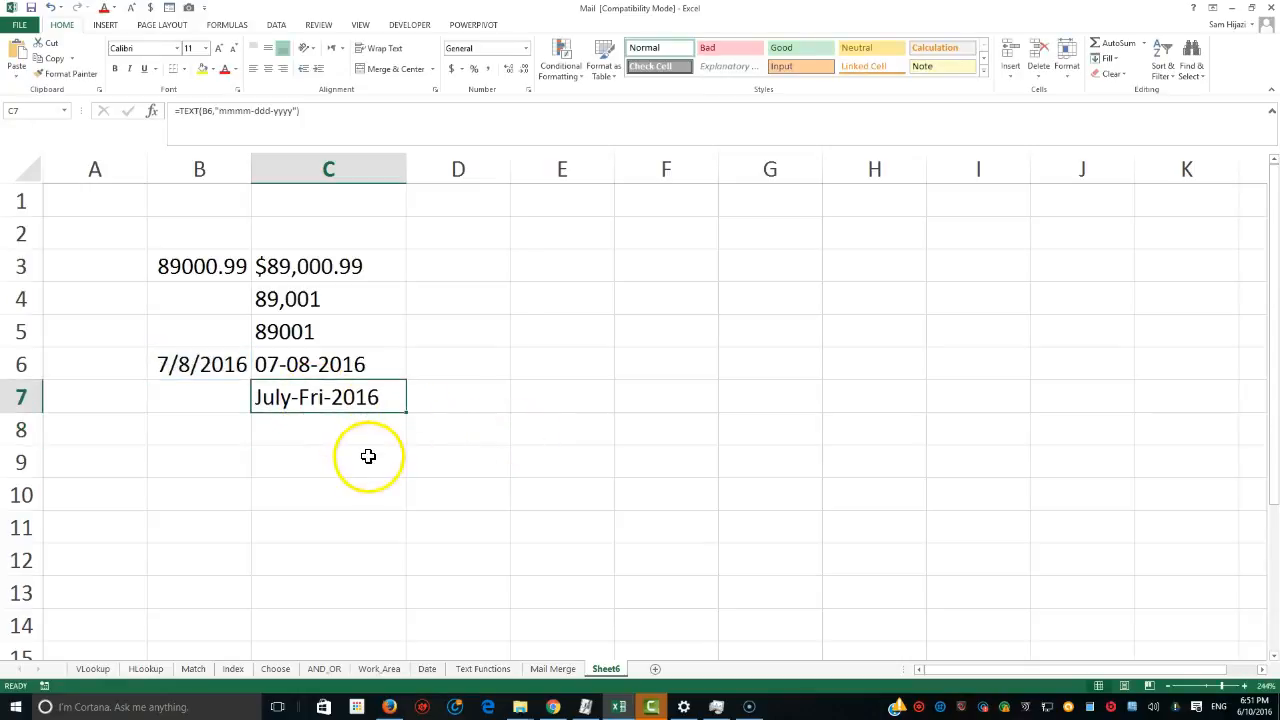
pyautogui.doubleClick(366, 399)
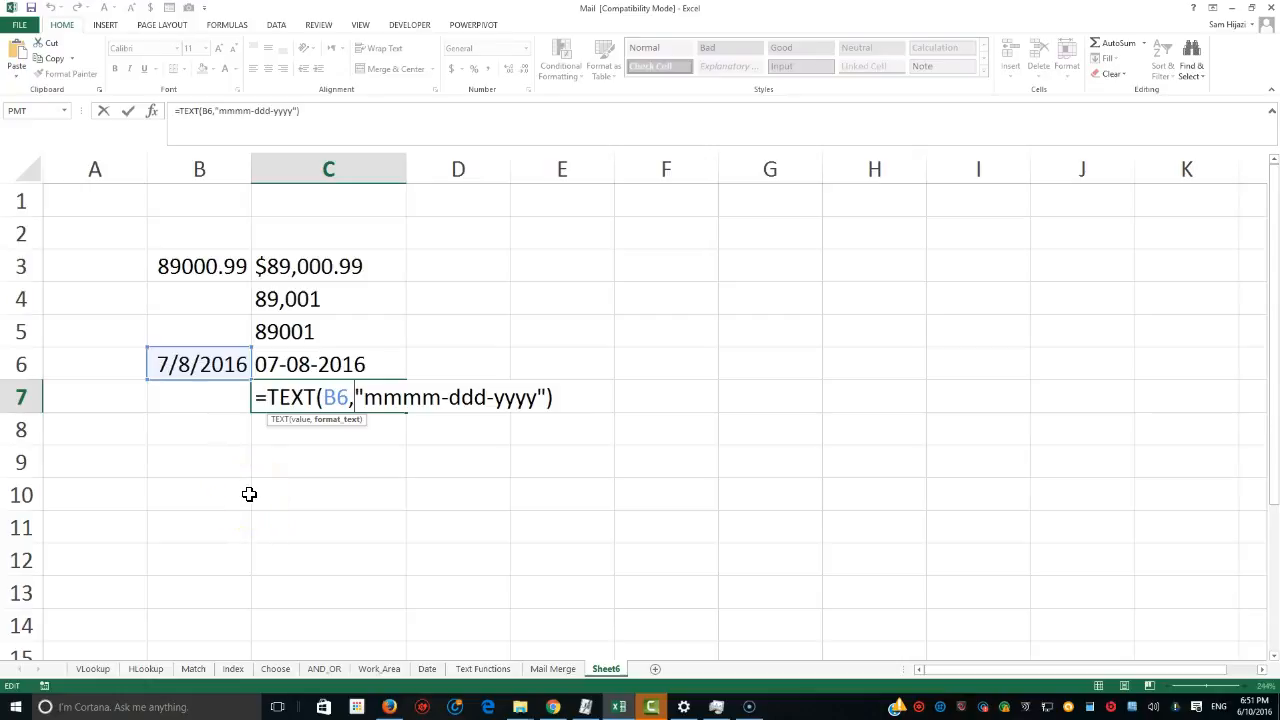
pyautogui.press('Return')
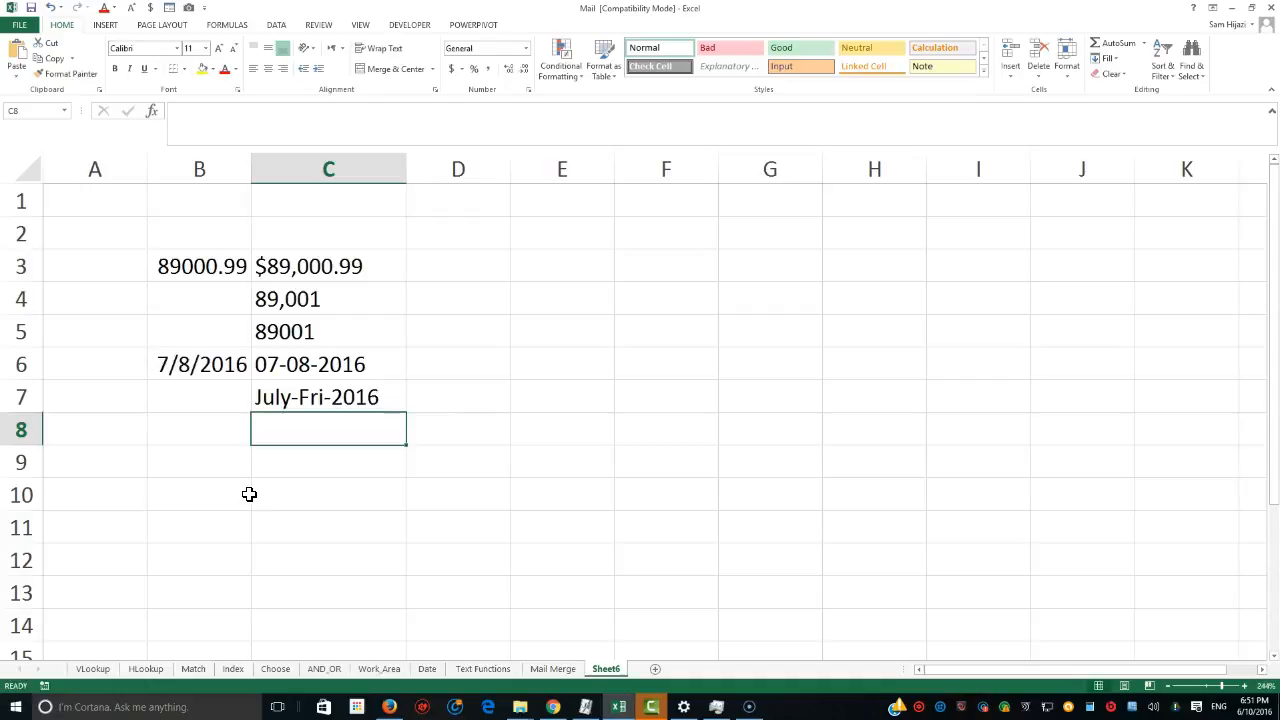
# Enter the date 07/8/2016 in E4.
pyautogui.click(531, 310)
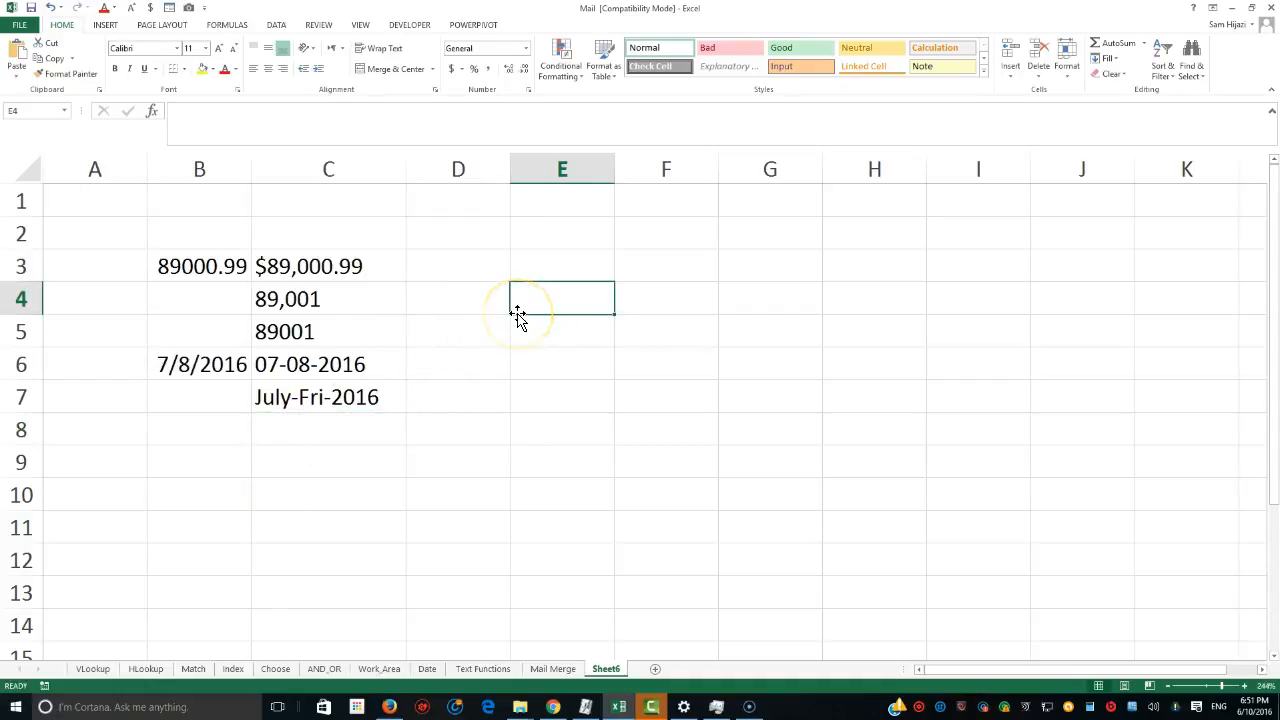
pyautogui.write('07/')
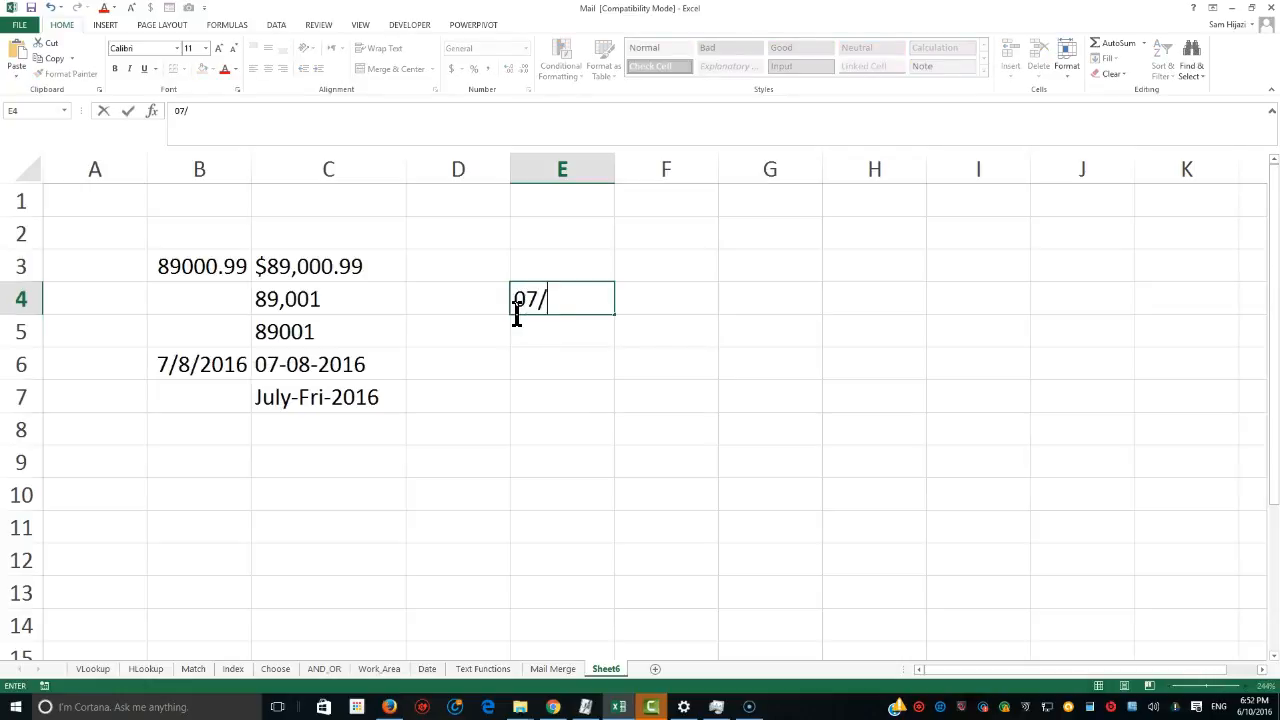
pyautogui.write('8/201')
pyautogui.write('5')
pyautogui.press('BackSpace')
pyautogui.write('6')
pyautogui.click(551, 338)
pyautogui.click(562, 299)
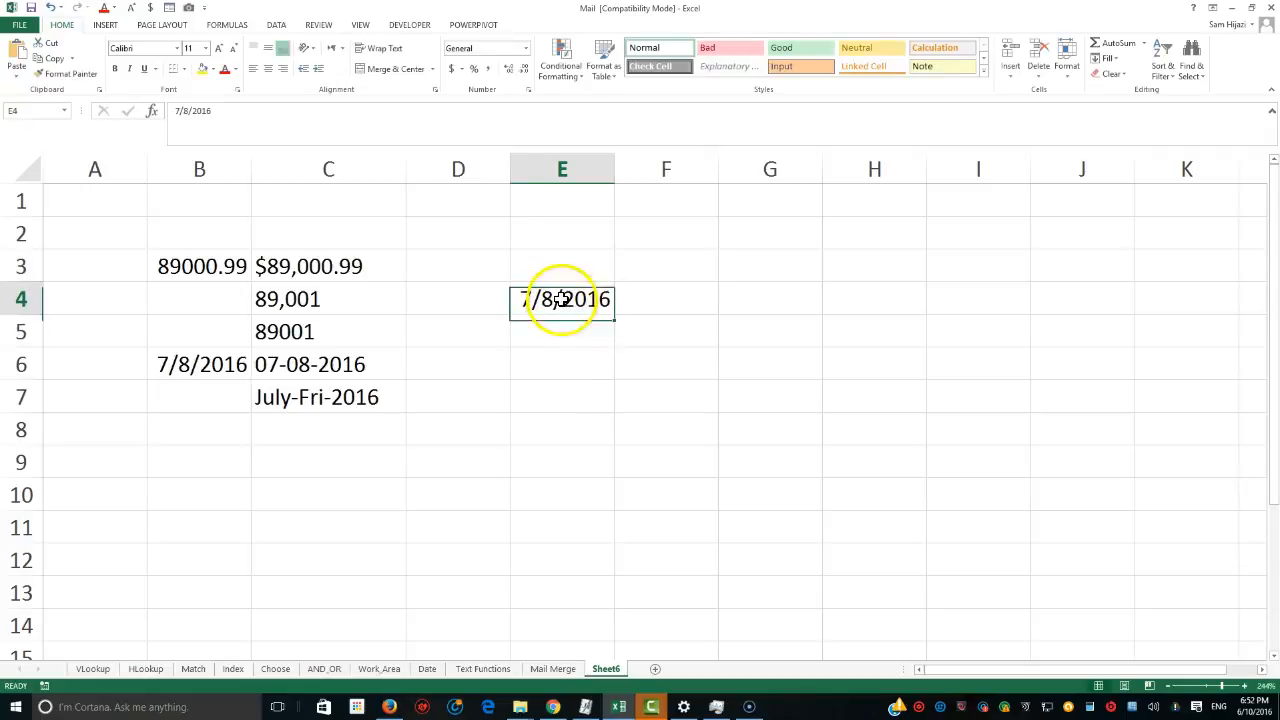
# Apply the Number format to E4 to show the date's serial value.
pyautogui.click(526, 48)
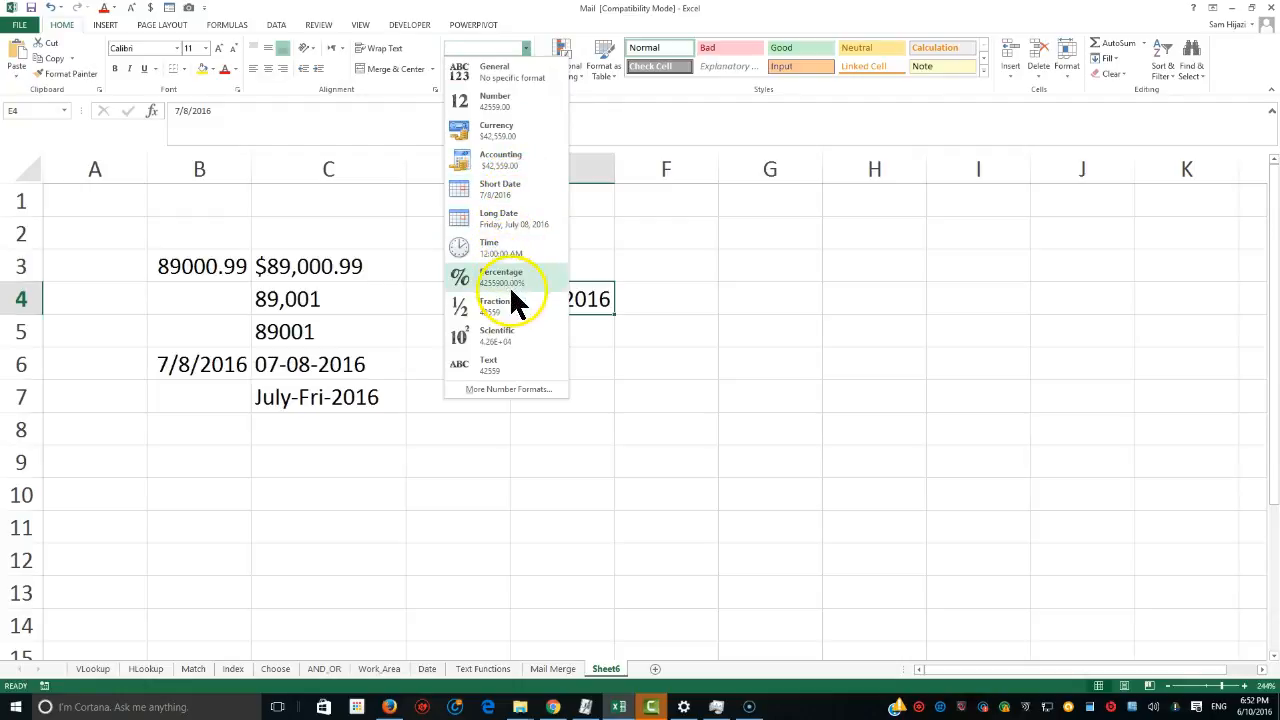
pyautogui.click(497, 103)
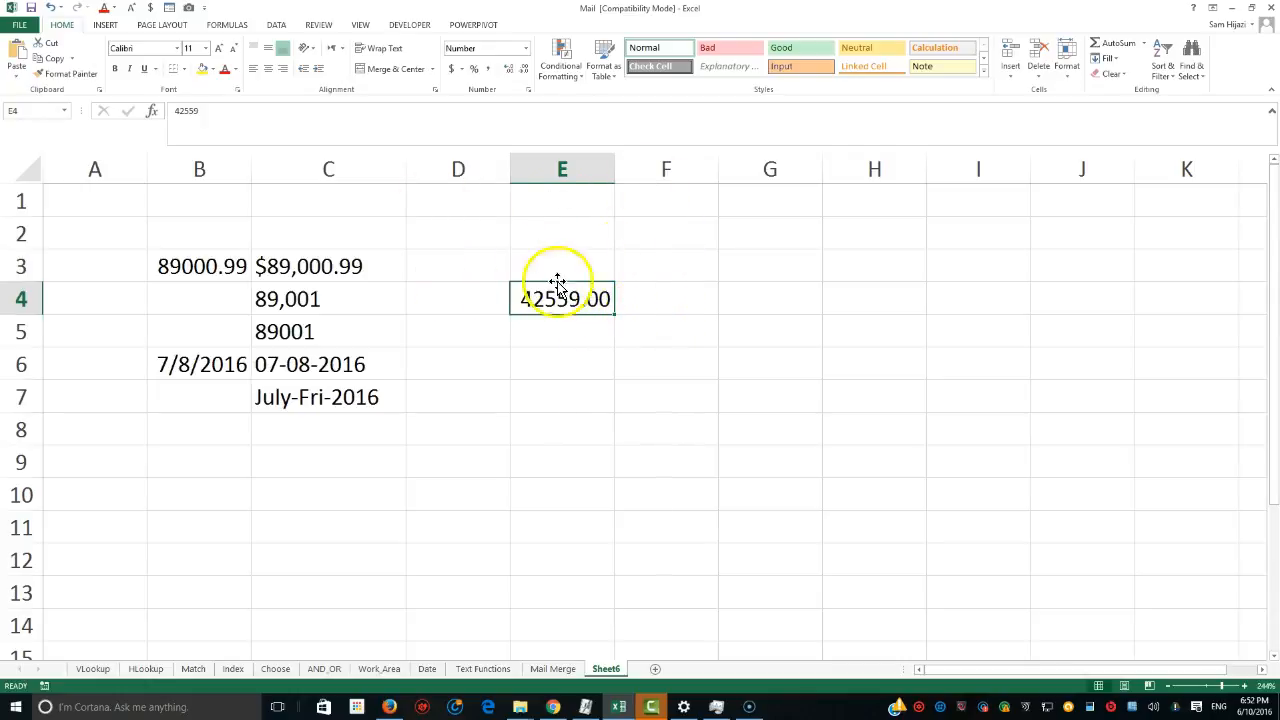
# In F4, enter =E4/365.25 to convert E4's serial value into years.
pyautogui.click(625, 297)
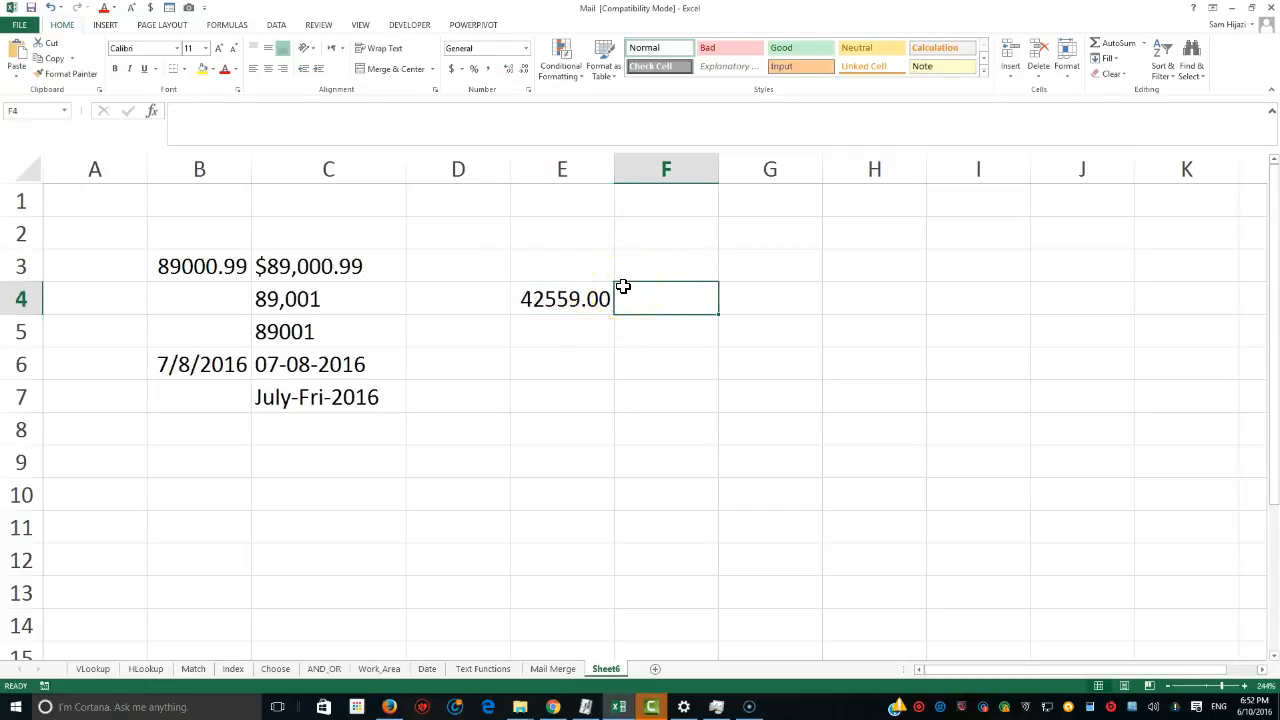
pyautogui.write('=')
pyautogui.click(532, 297)
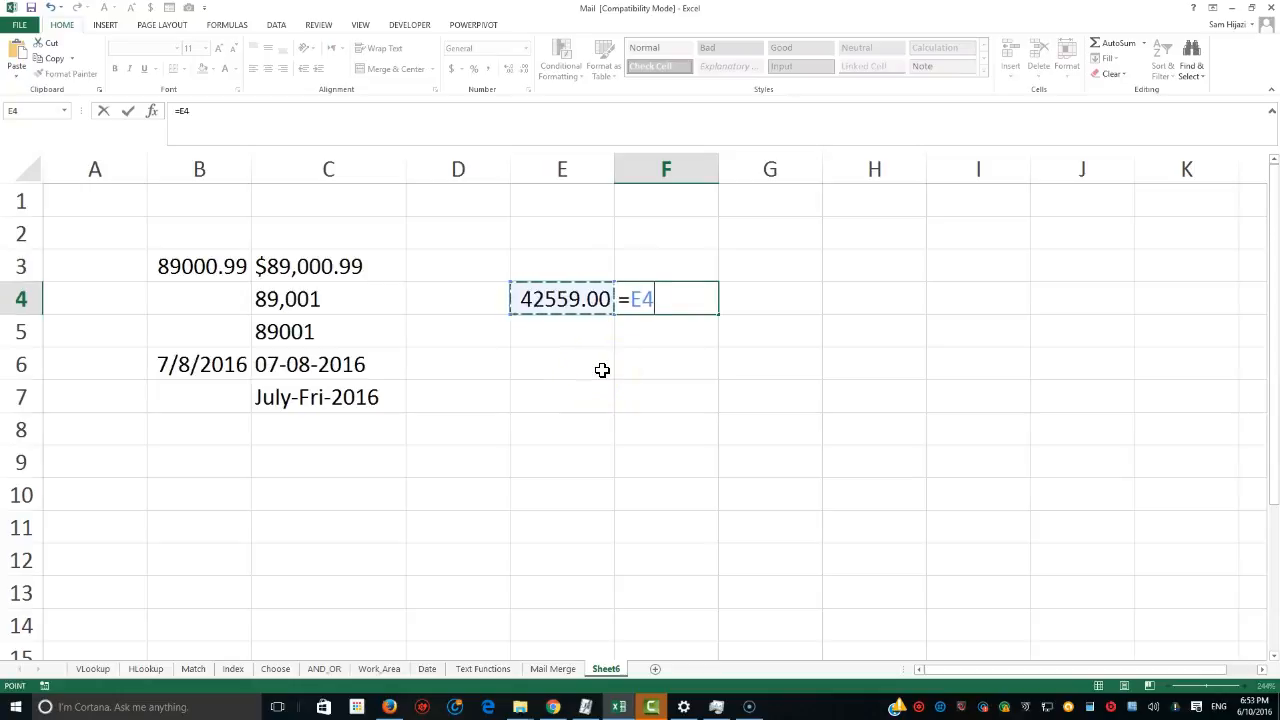
pyautogui.write('/')
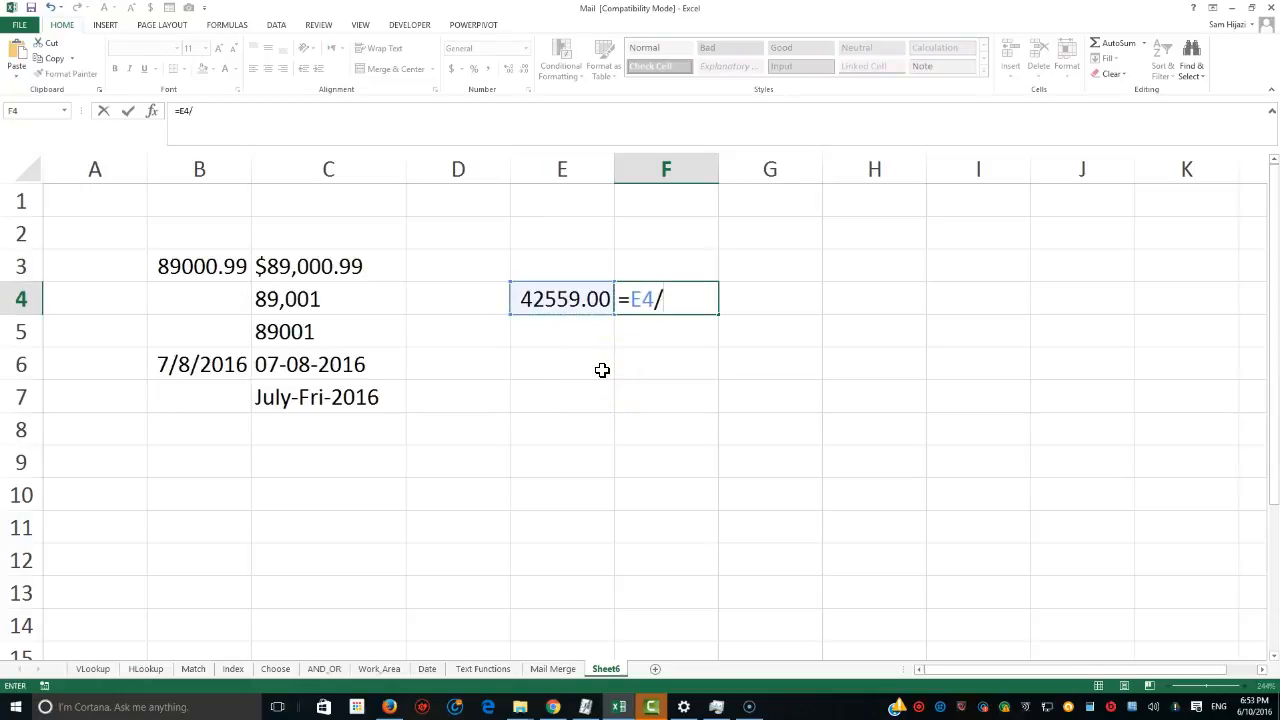
pyautogui.write('365.25')
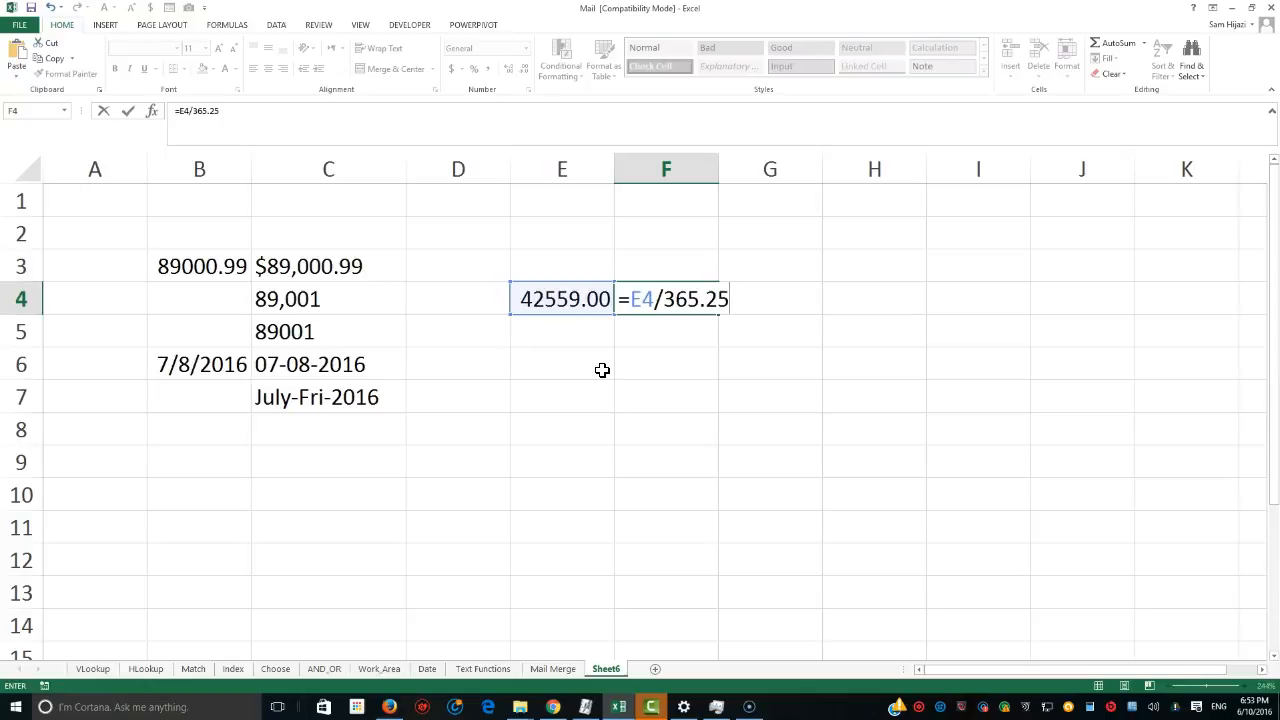
pyautogui.press('Return')
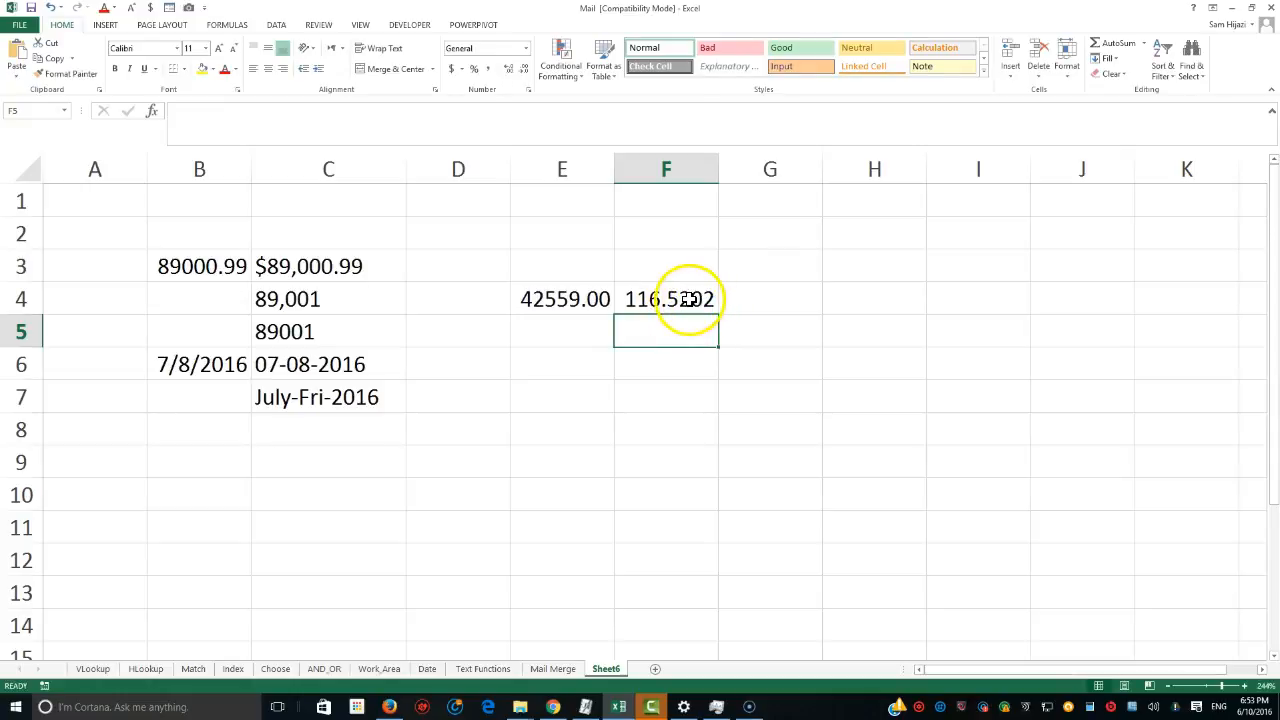
pyautogui.click(571, 302)
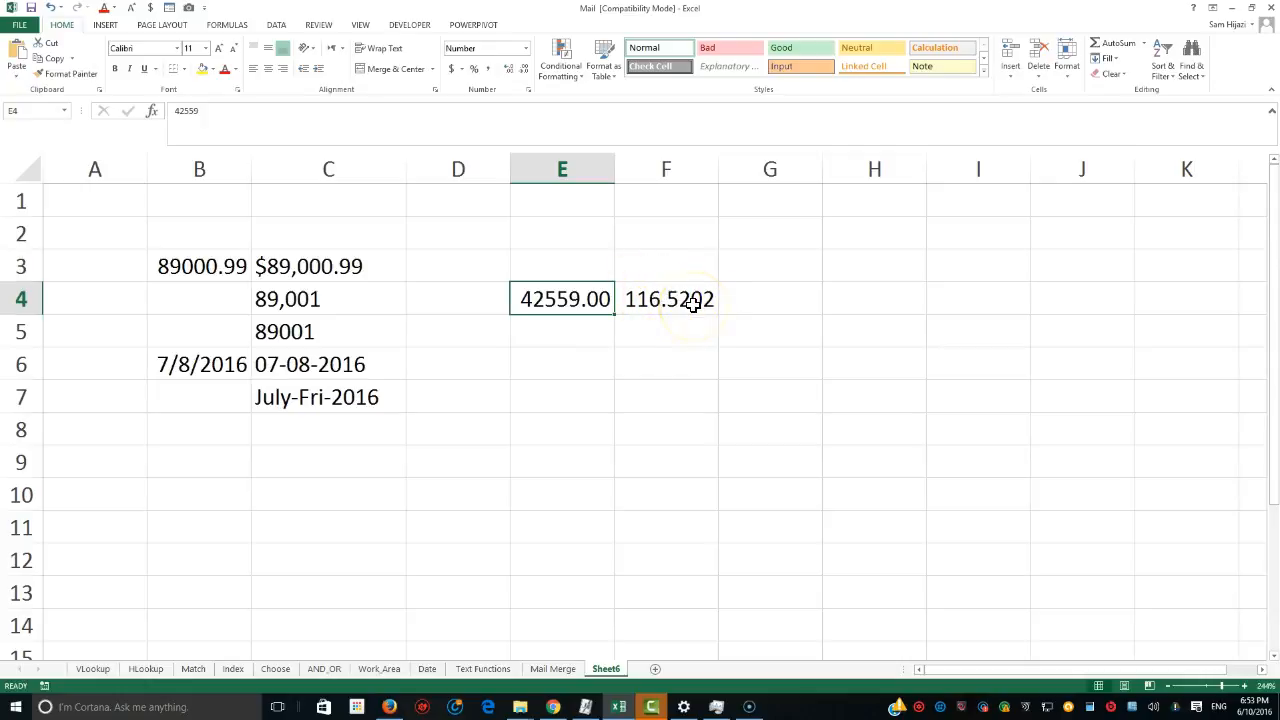
pyautogui.click(569, 365)
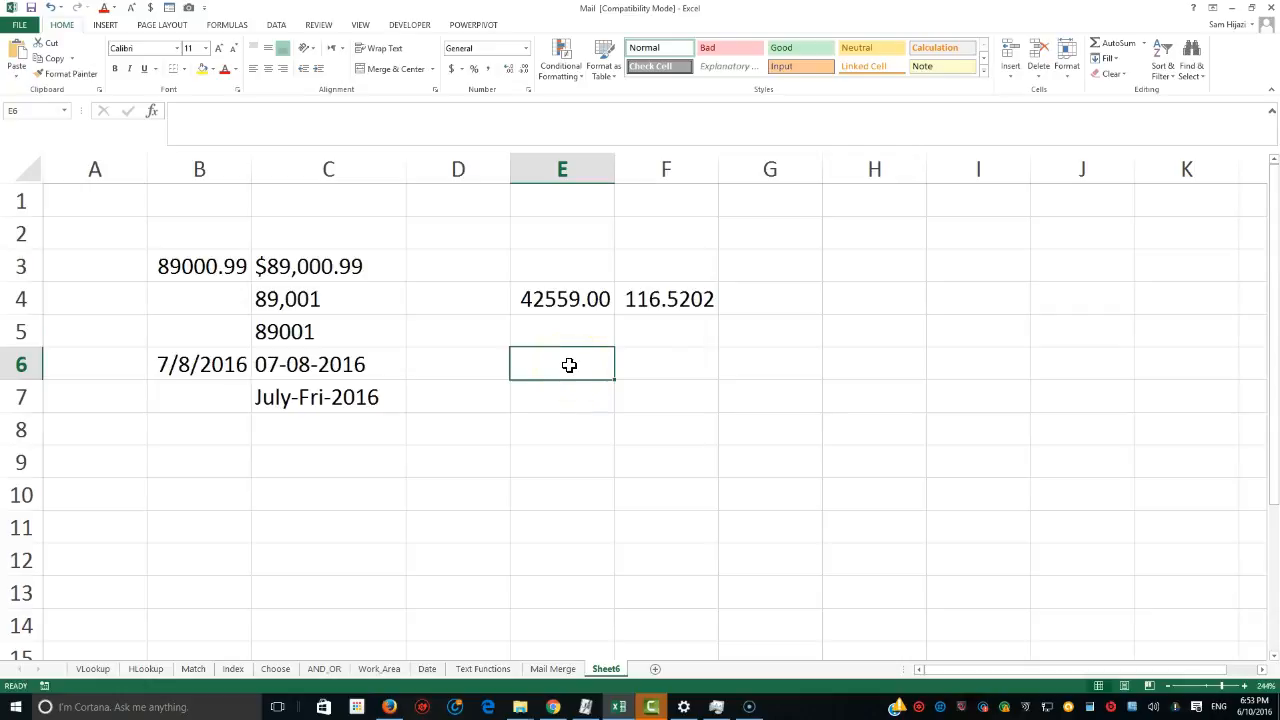
# Enter the date 09/19/2010 in E6.
pyautogui.write('09')
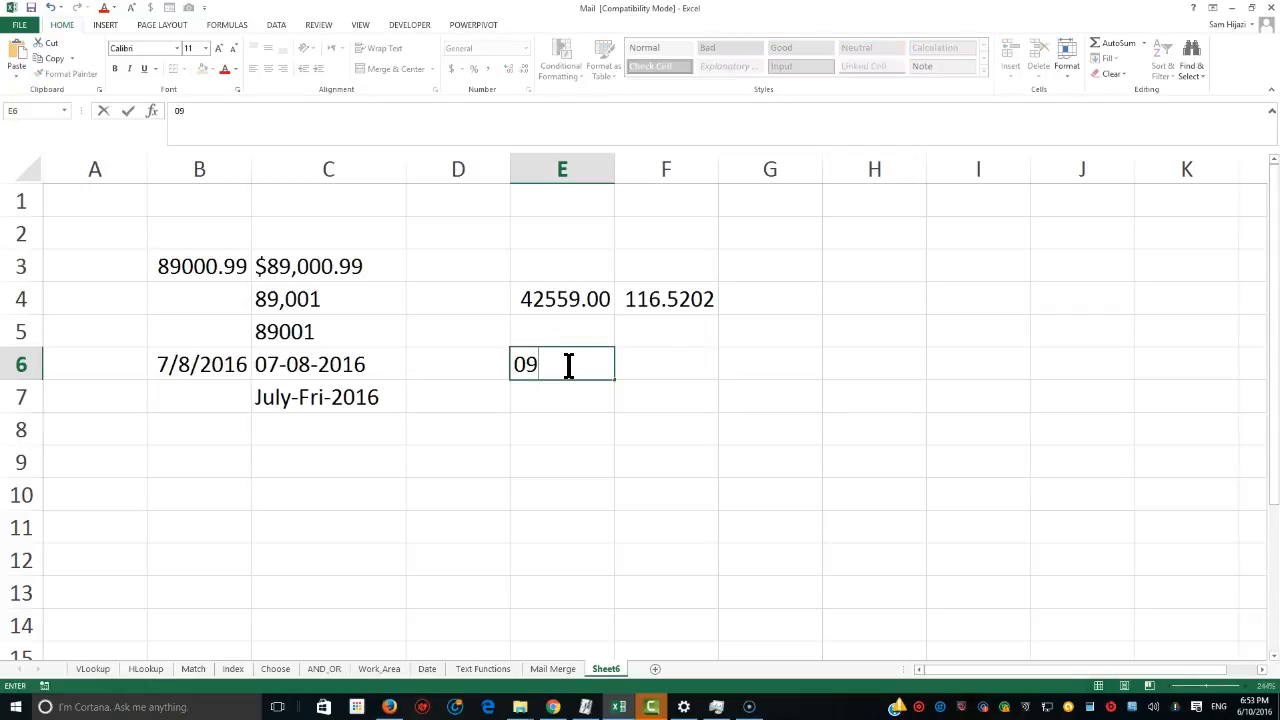
pyautogui.write('/19/2010')
pyautogui.press('Tab')
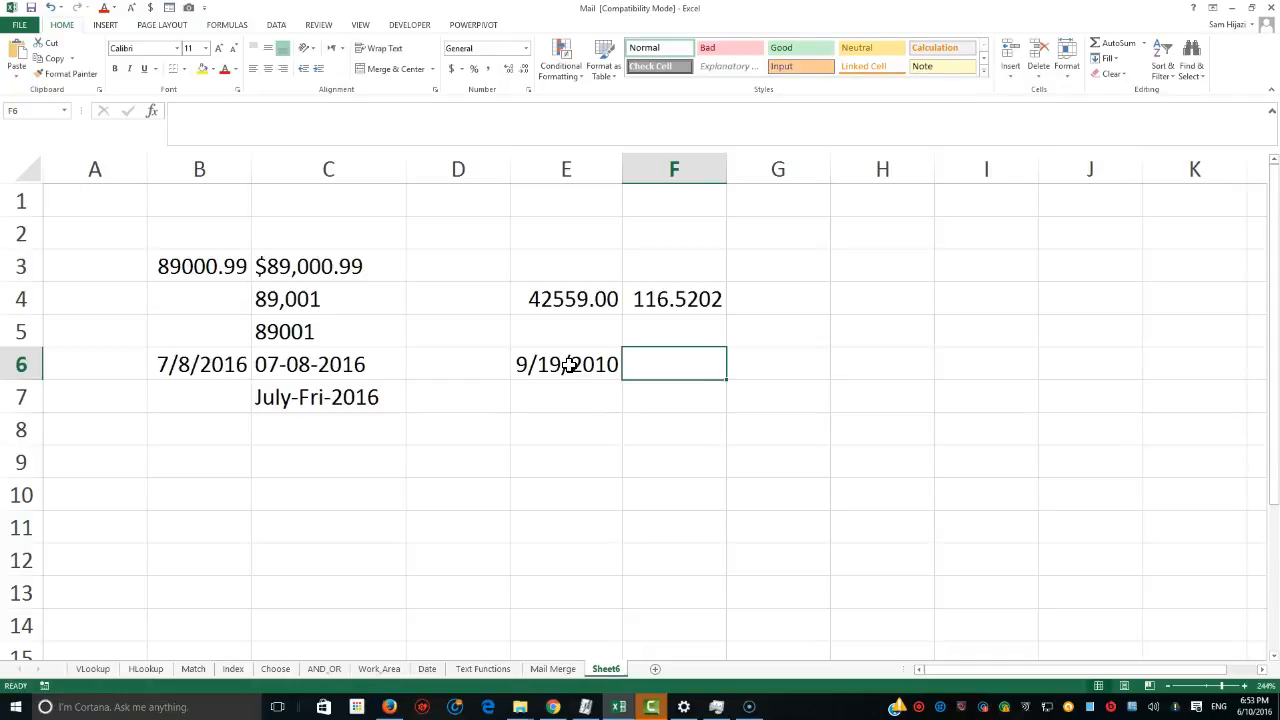
# In F6, enter =today() for the current date, then reopen F6's formula to review it without changing it.
pyautogui.write('=')
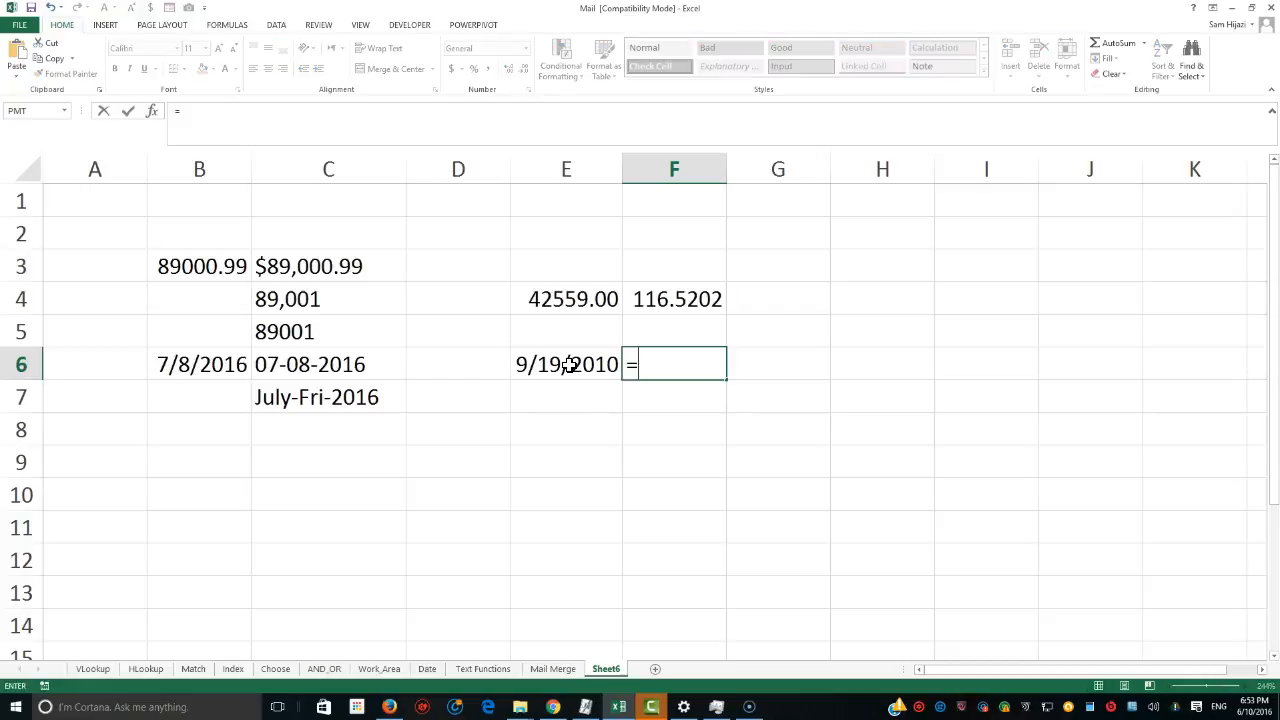
pyautogui.write('today()')
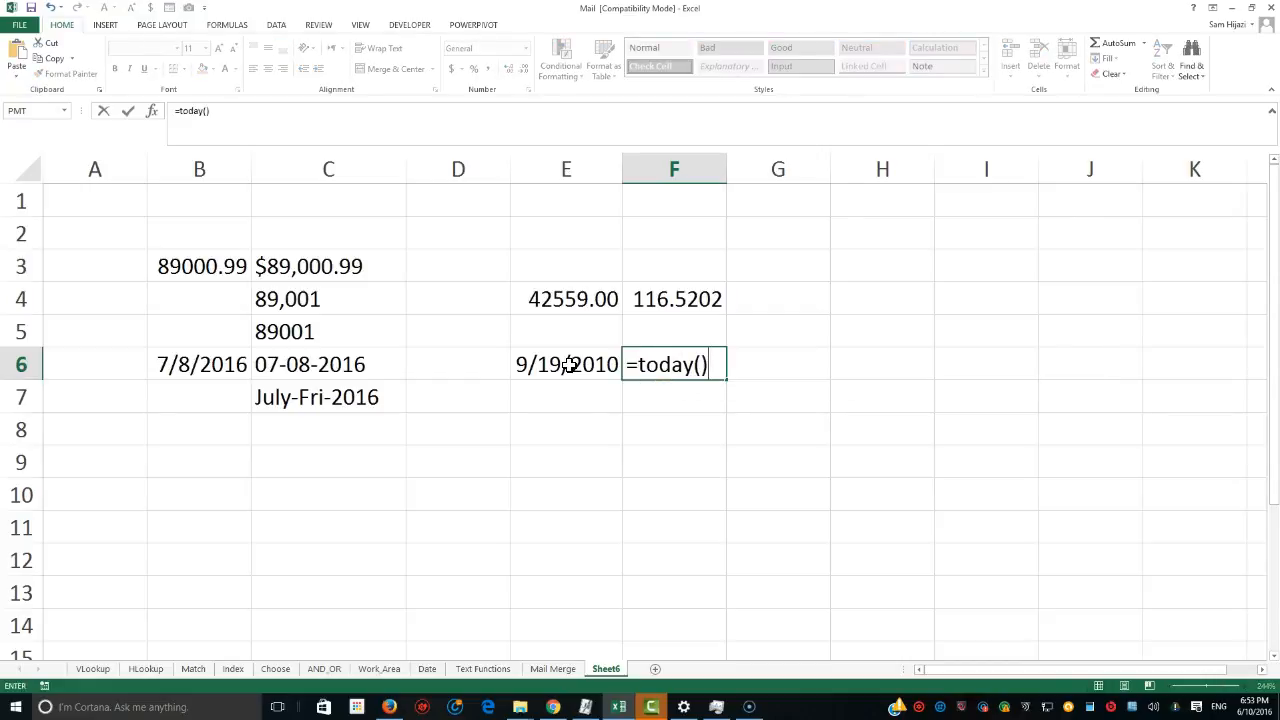
pyautogui.press('Return')
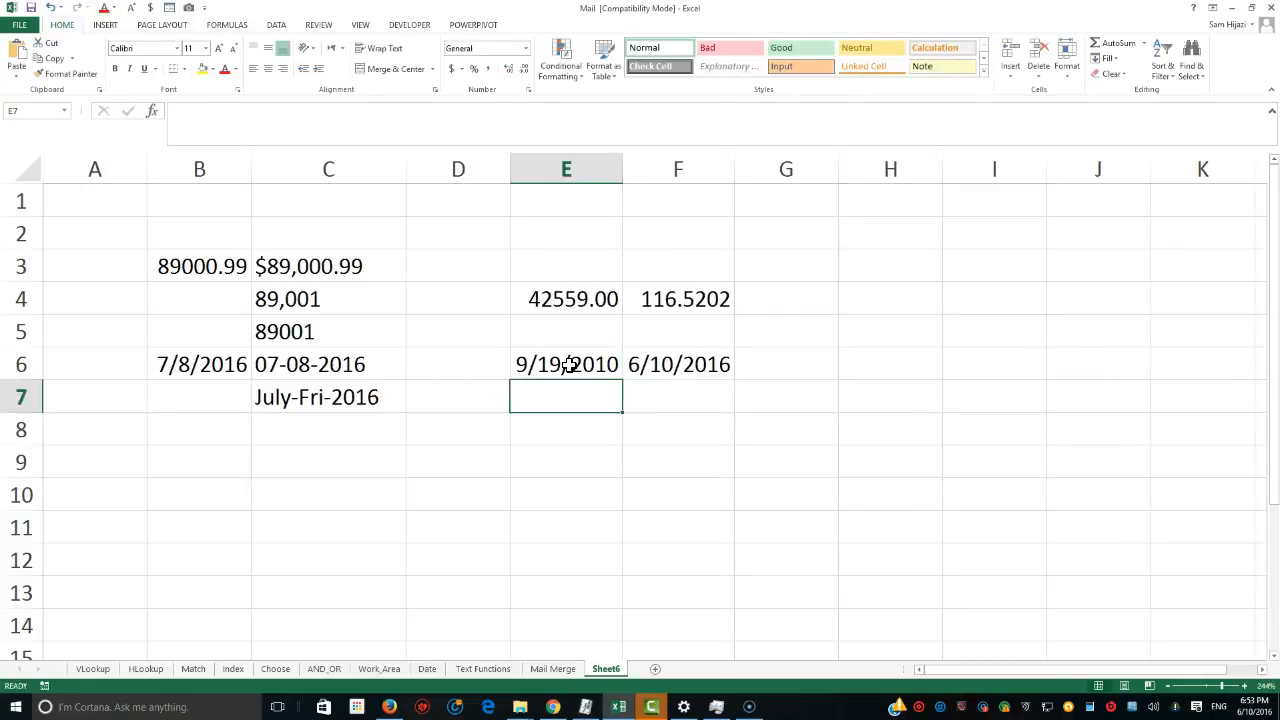
pyautogui.click(660, 372)
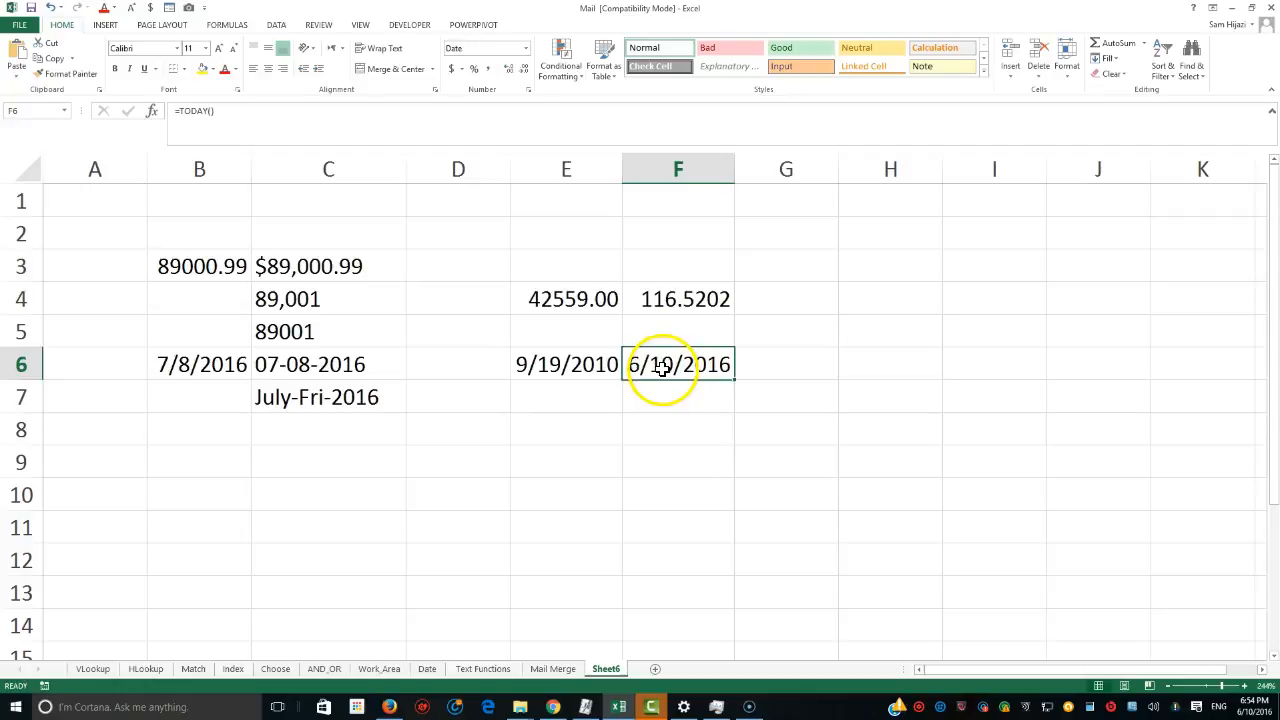
pyautogui.doubleClick(670, 376)
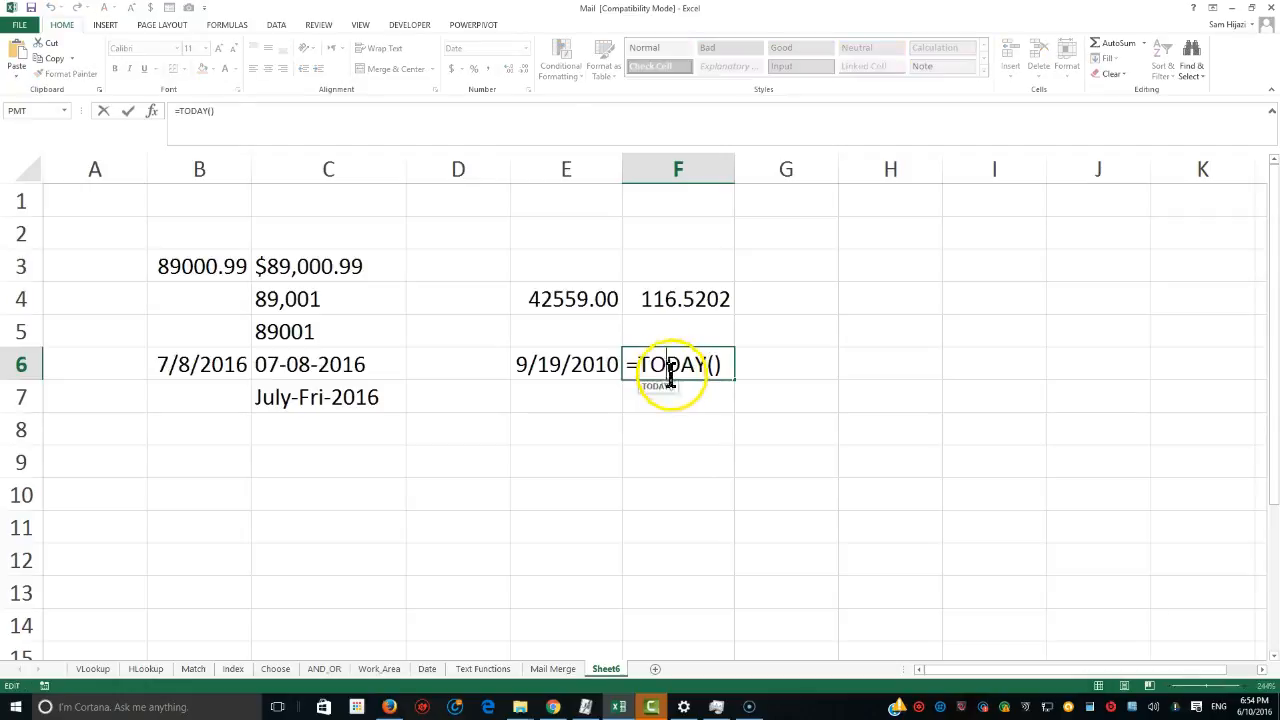
pyautogui.click(723, 366)
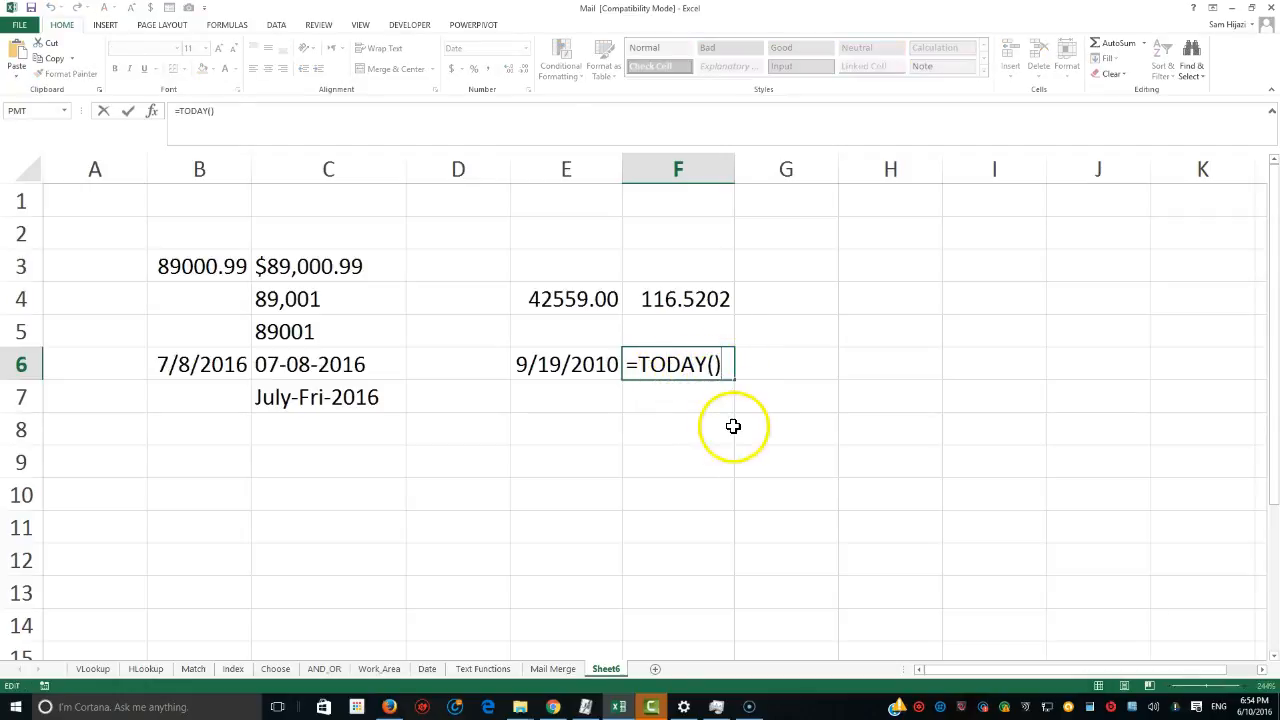
pyautogui.press('Return')
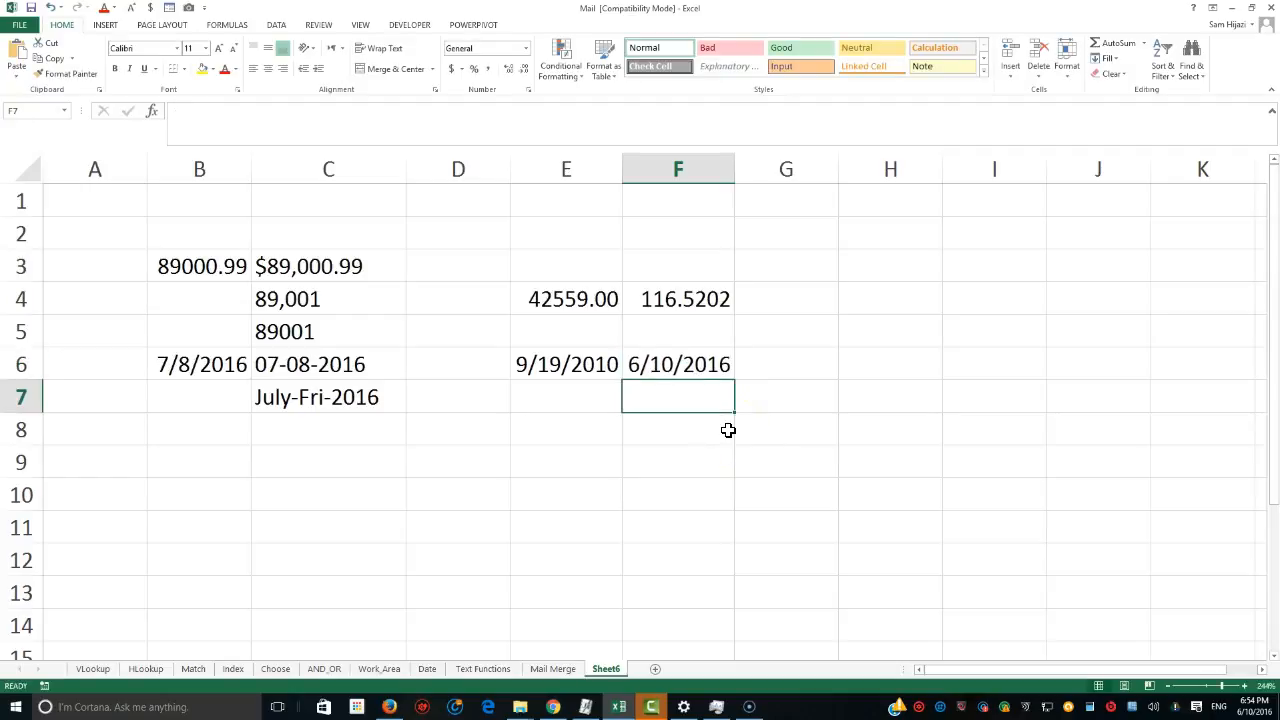
# In G6, enter =F6-E6 to count the days between the two dates.
pyautogui.click(778, 367)
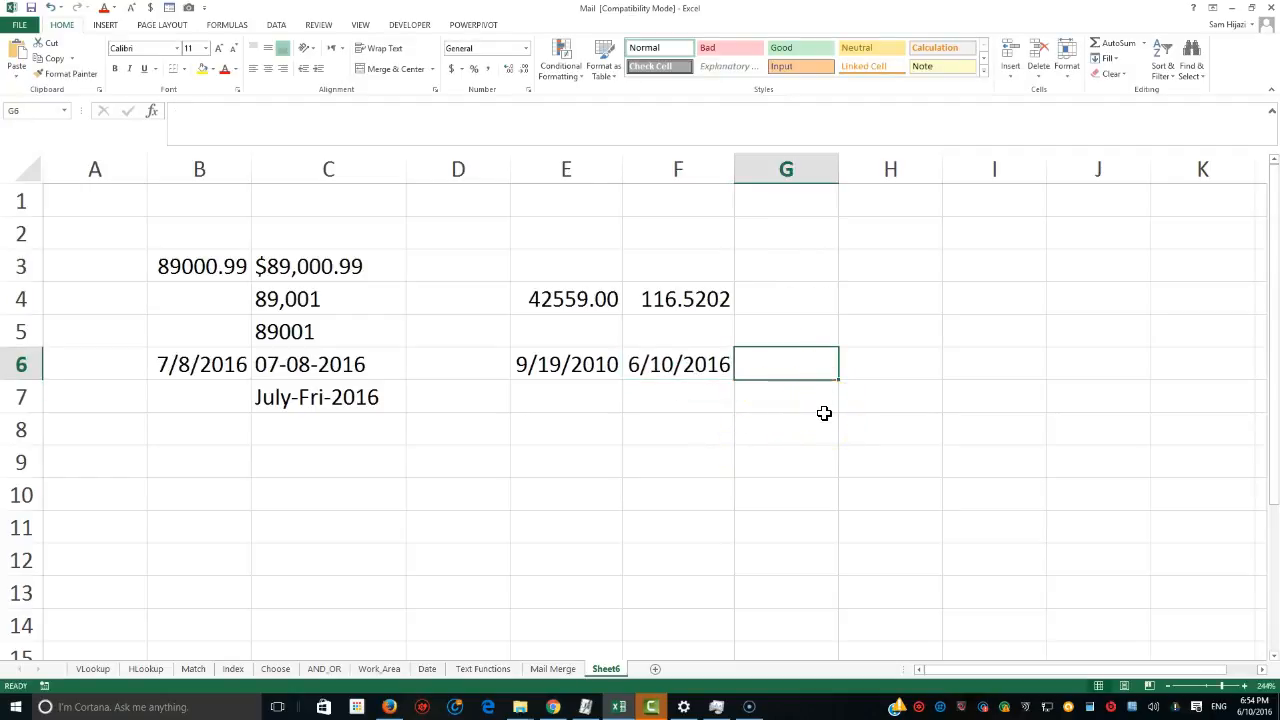
pyautogui.write('=')
pyautogui.click(677, 366)
pyautogui.write('-')
pyautogui.click(568, 366)
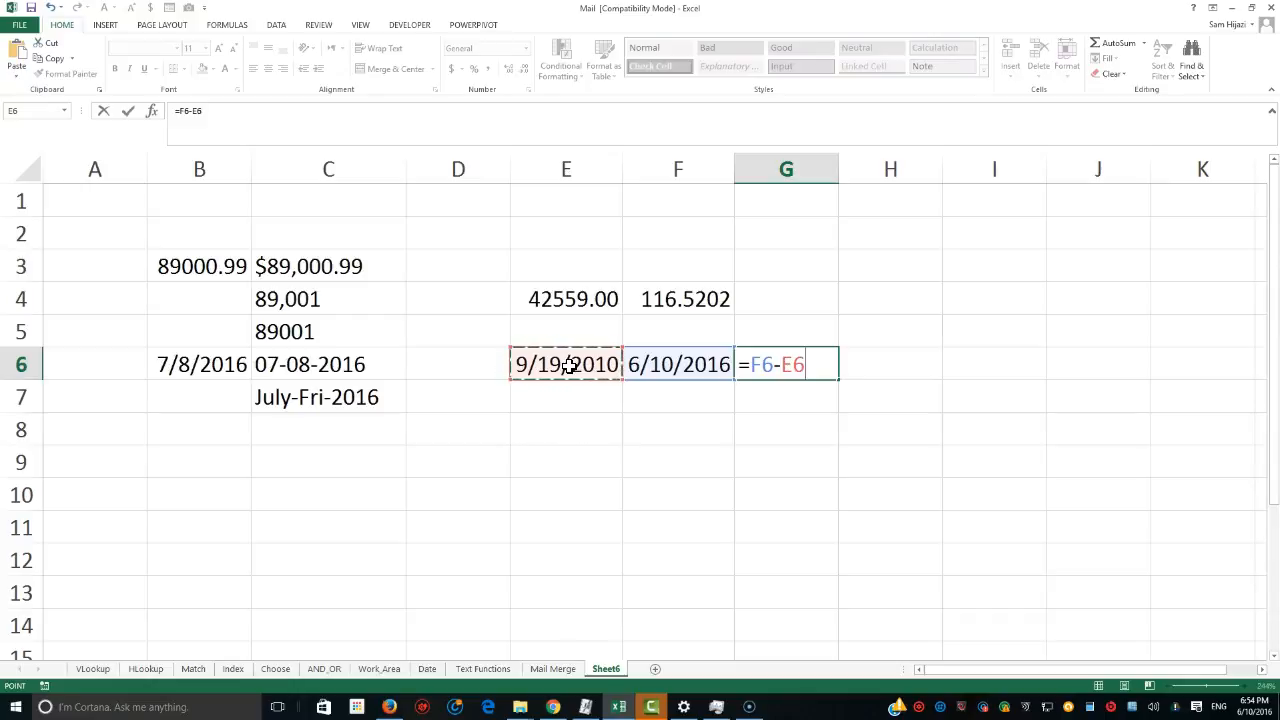
pyautogui.press('Return')
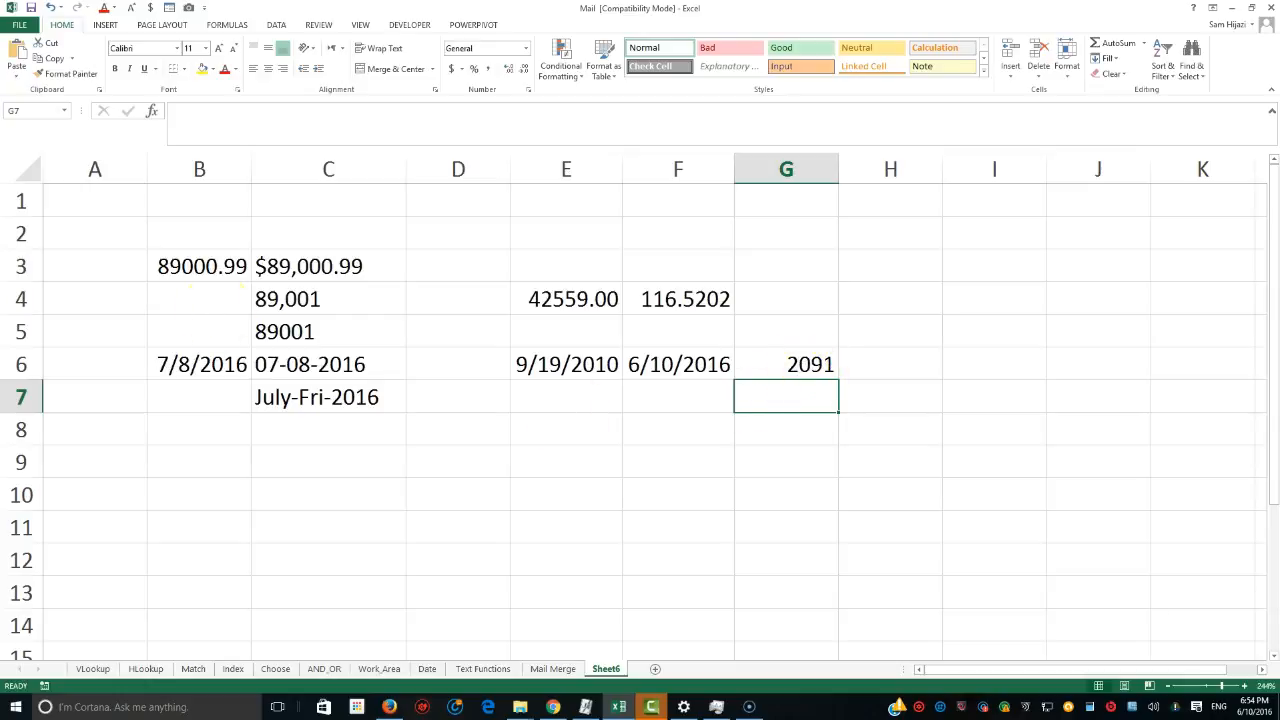
# In H6, enter =G6/365.25 to convert G6's day count into years.
pyautogui.click(891, 369)
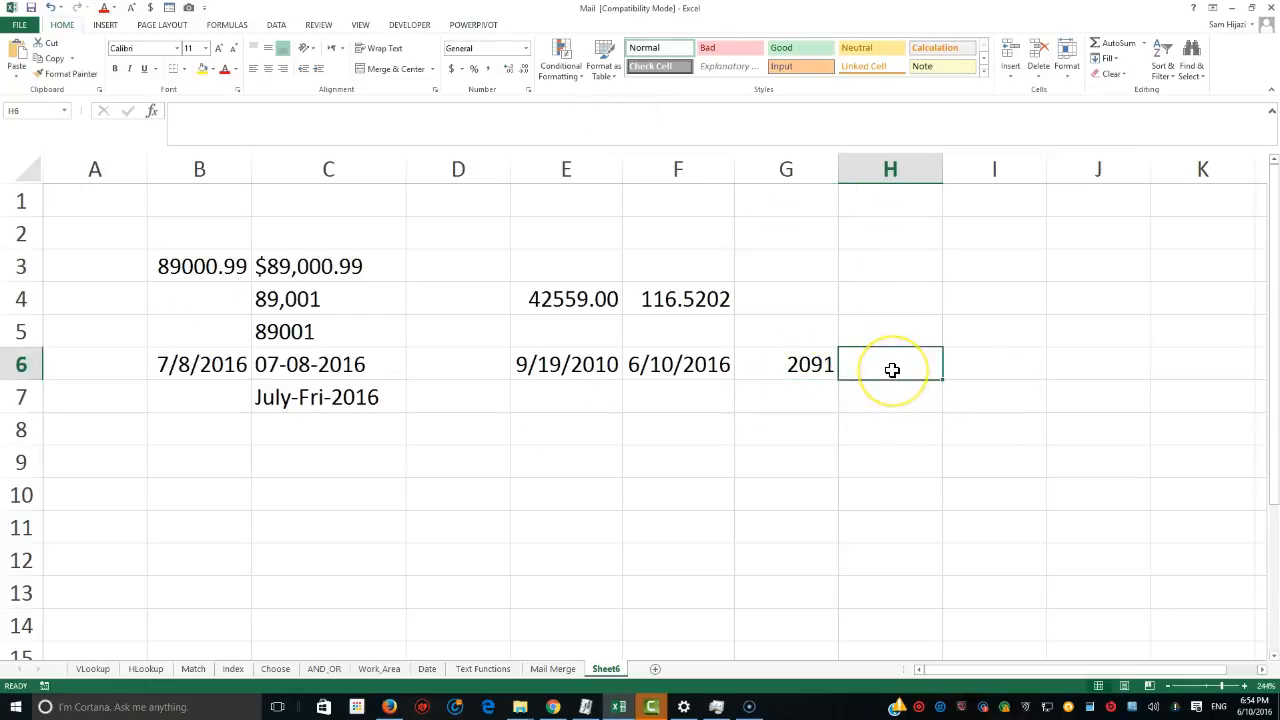
pyautogui.write('=')
pyautogui.click(789, 366)
pyautogui.write('/265/')
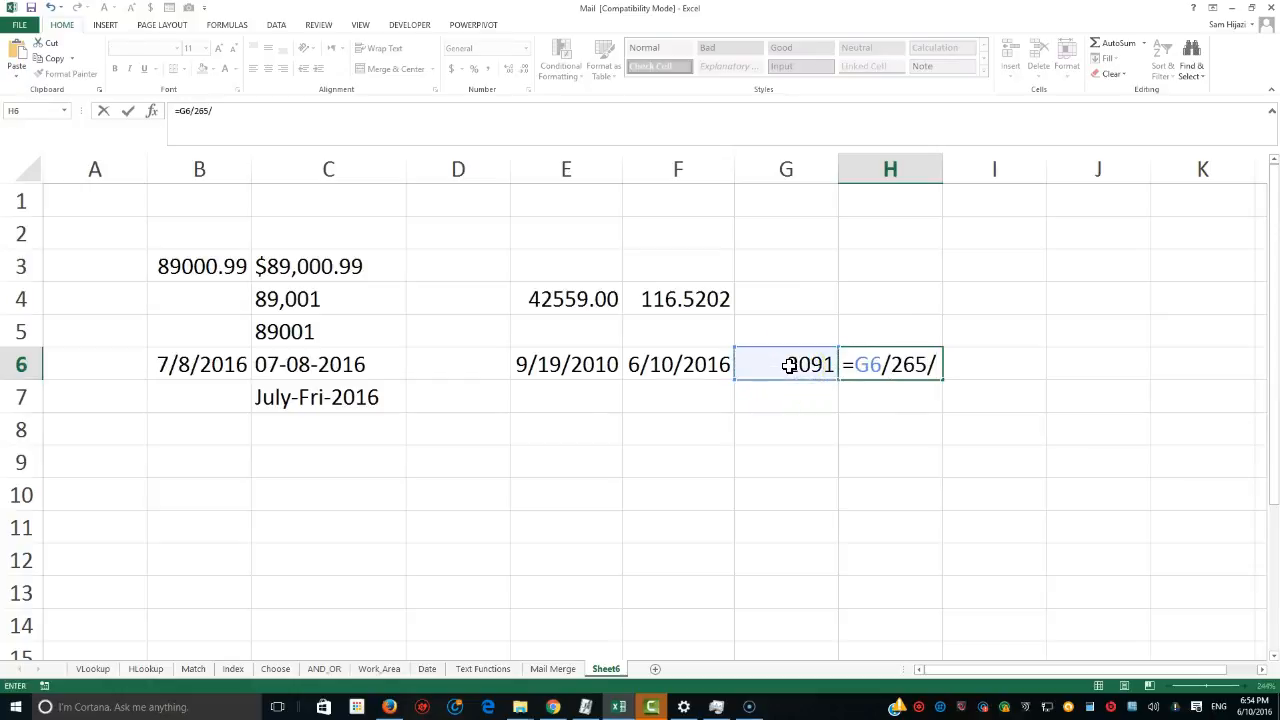
pyautogui.press('BackSpace')
pyautogui.write('.25')
pyautogui.click(789, 365)
pyautogui.press('Left')
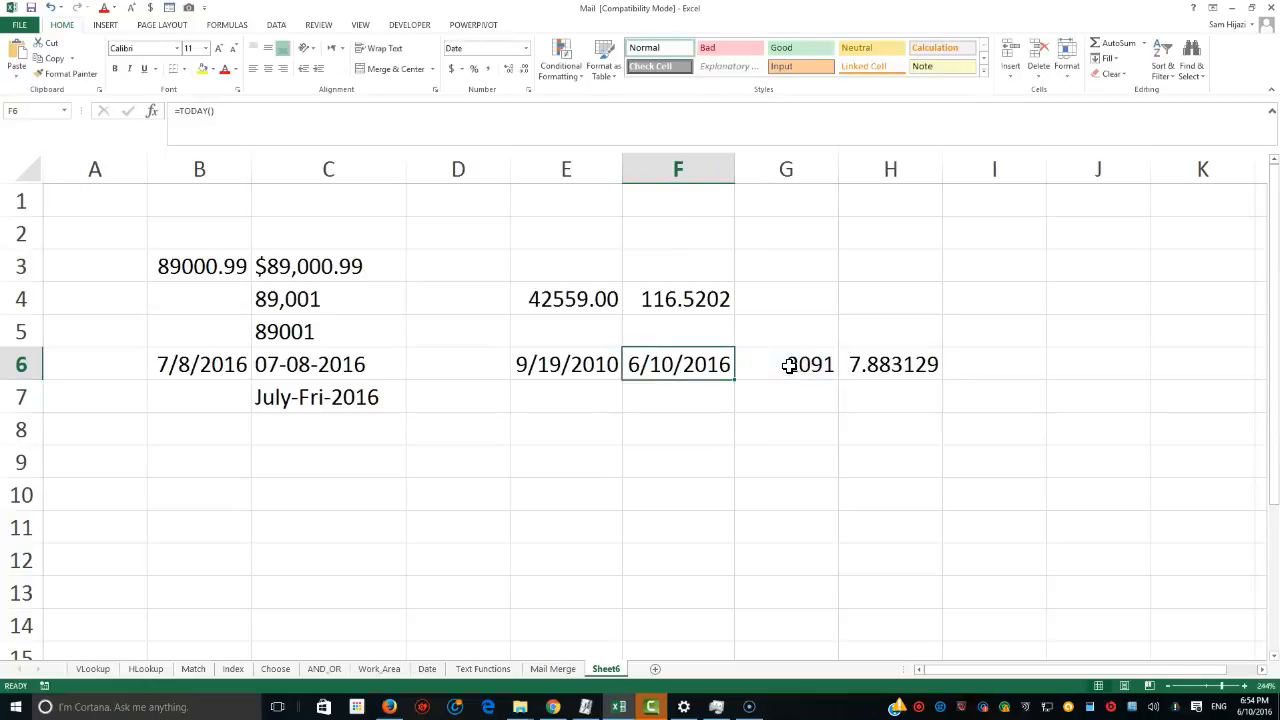
pyautogui.click(891, 364)
pyautogui.doubleClick(900, 364)
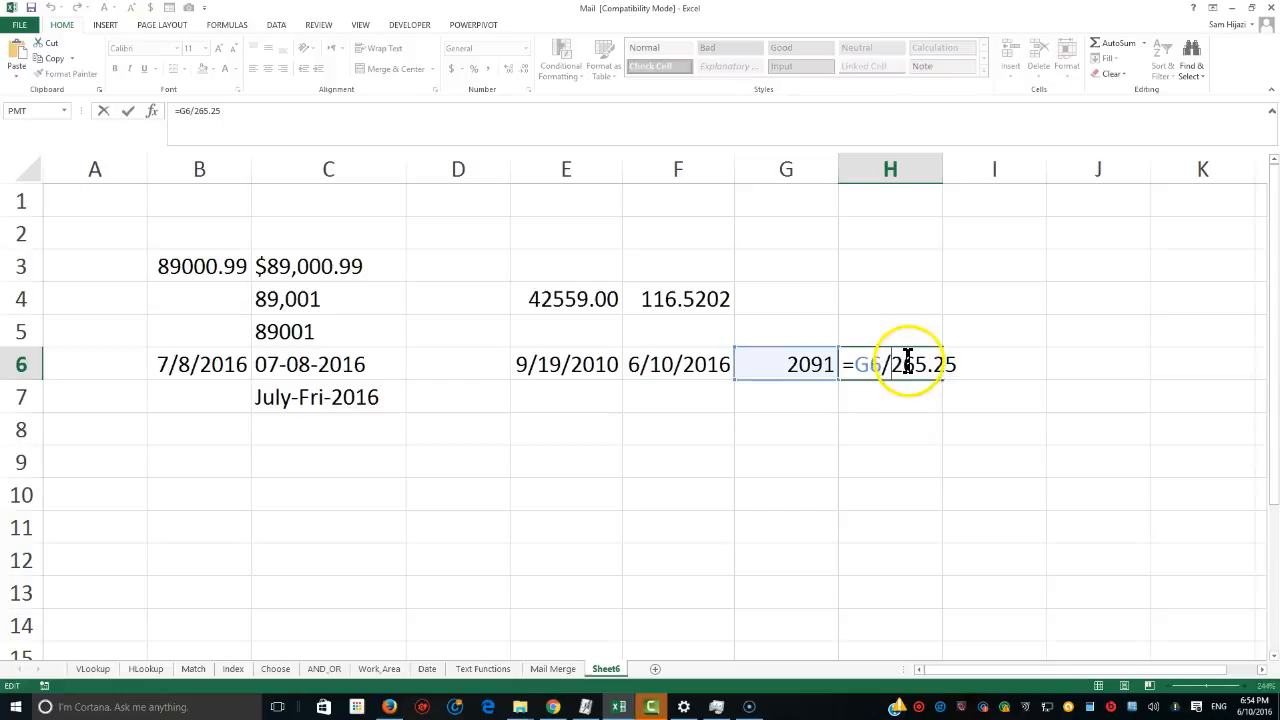
pyautogui.write('3')
pyautogui.press('Return')
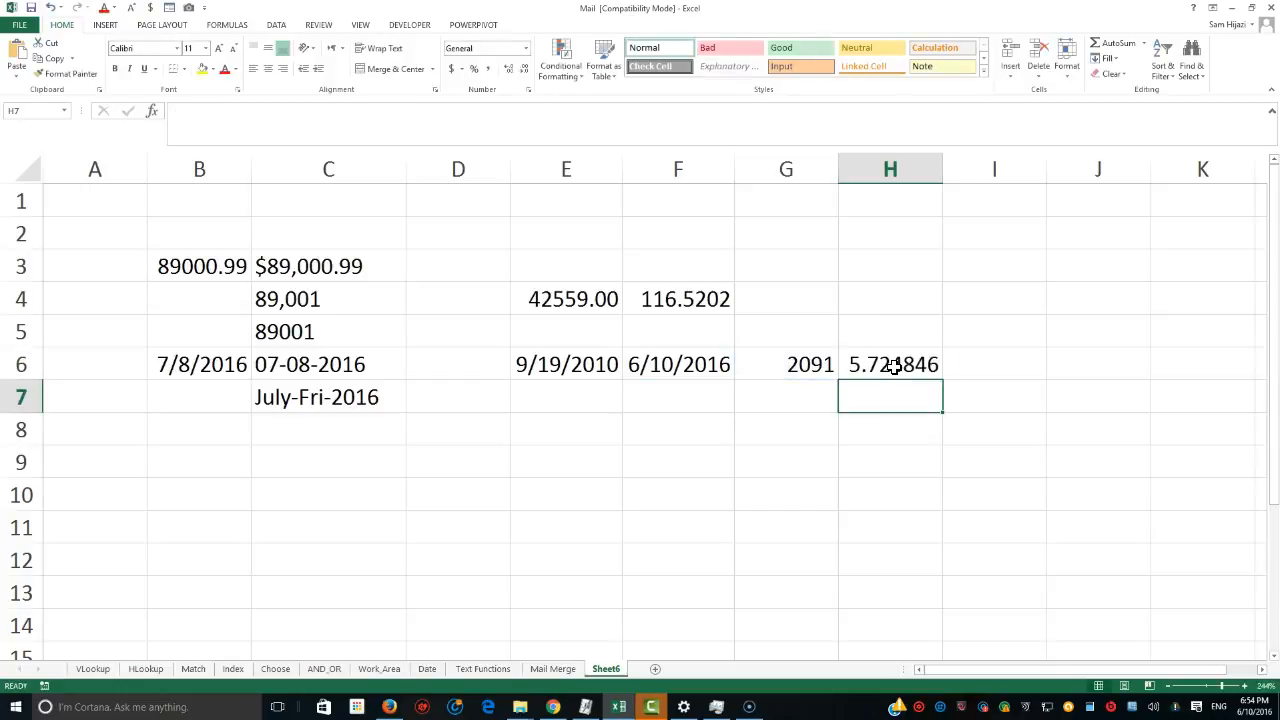
pyautogui.click(926, 407)
pyautogui.click(912, 398)
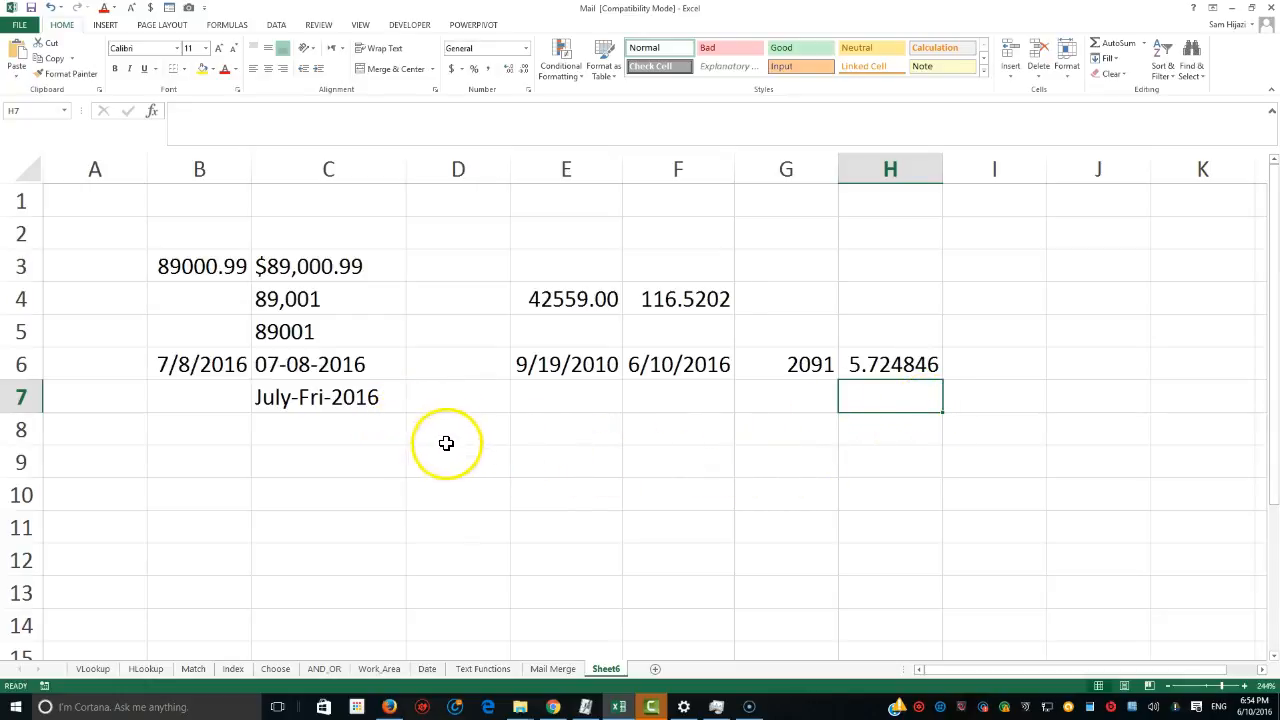
pyautogui.click(559, 428)
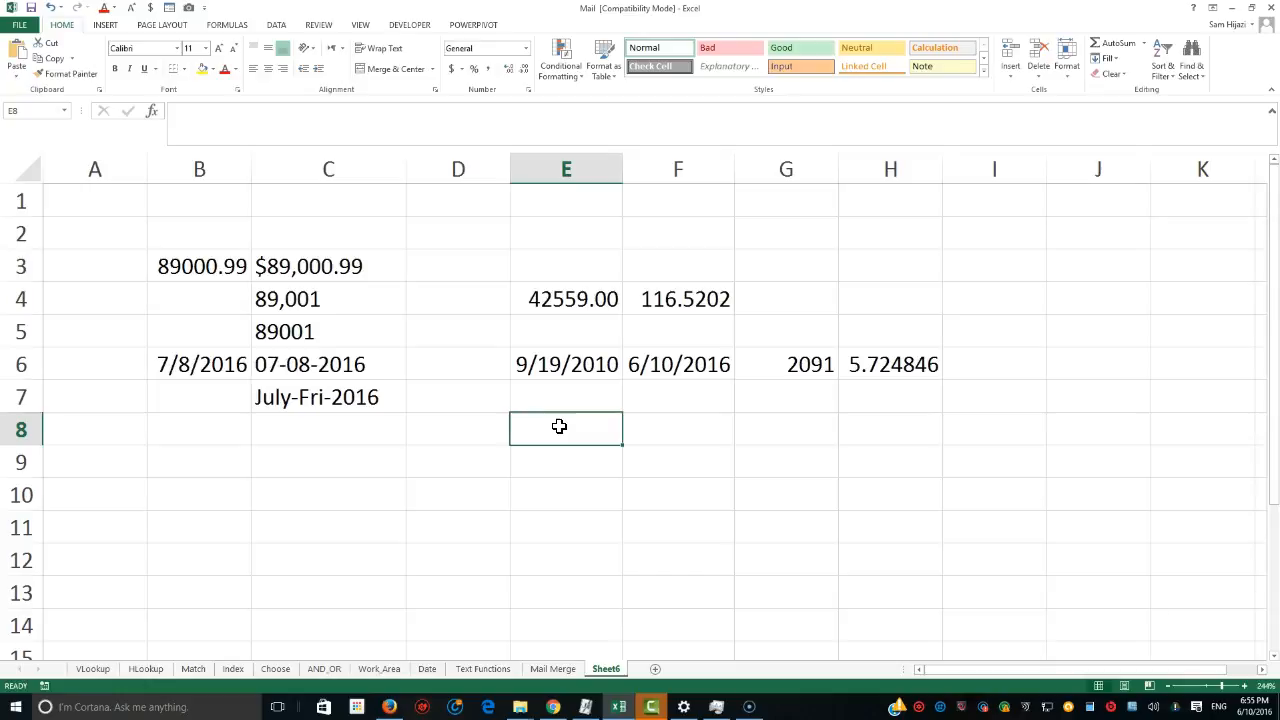
pyautogui.click(591, 370)
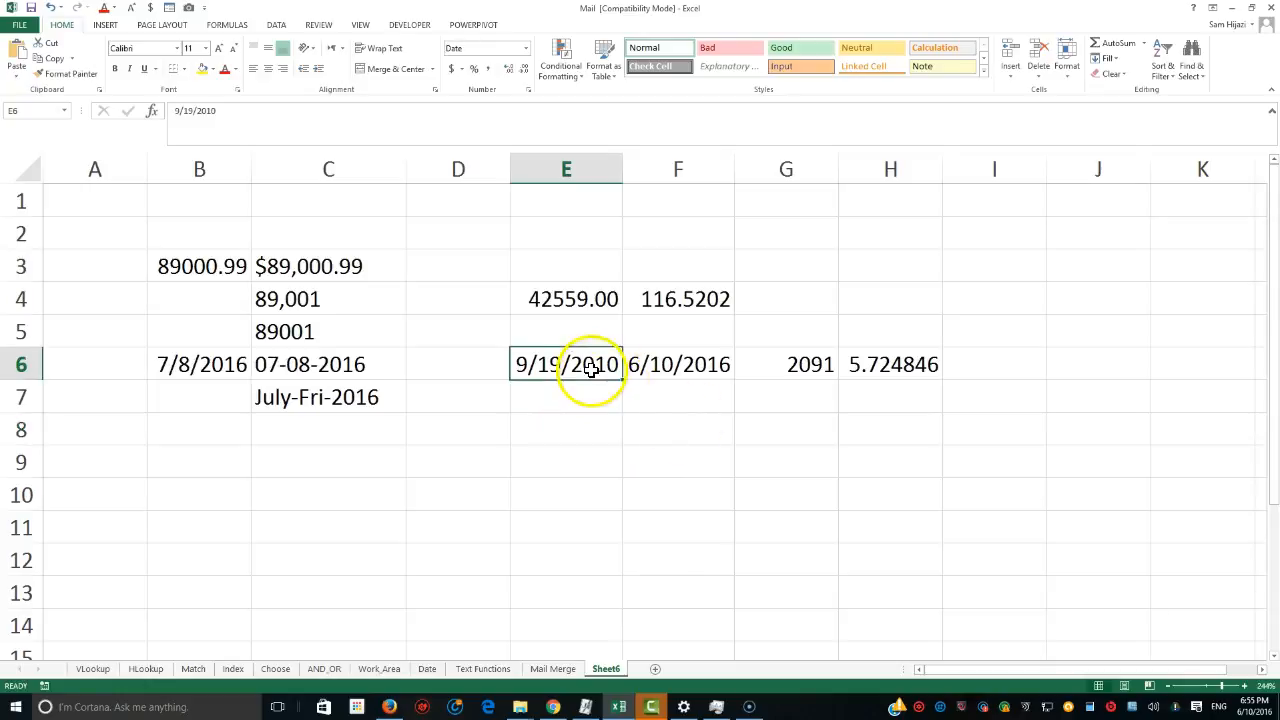
# In E8, enter =month(E6) to extract the month of E6's date, then reopen the formula to review it.
pyautogui.click(578, 437)
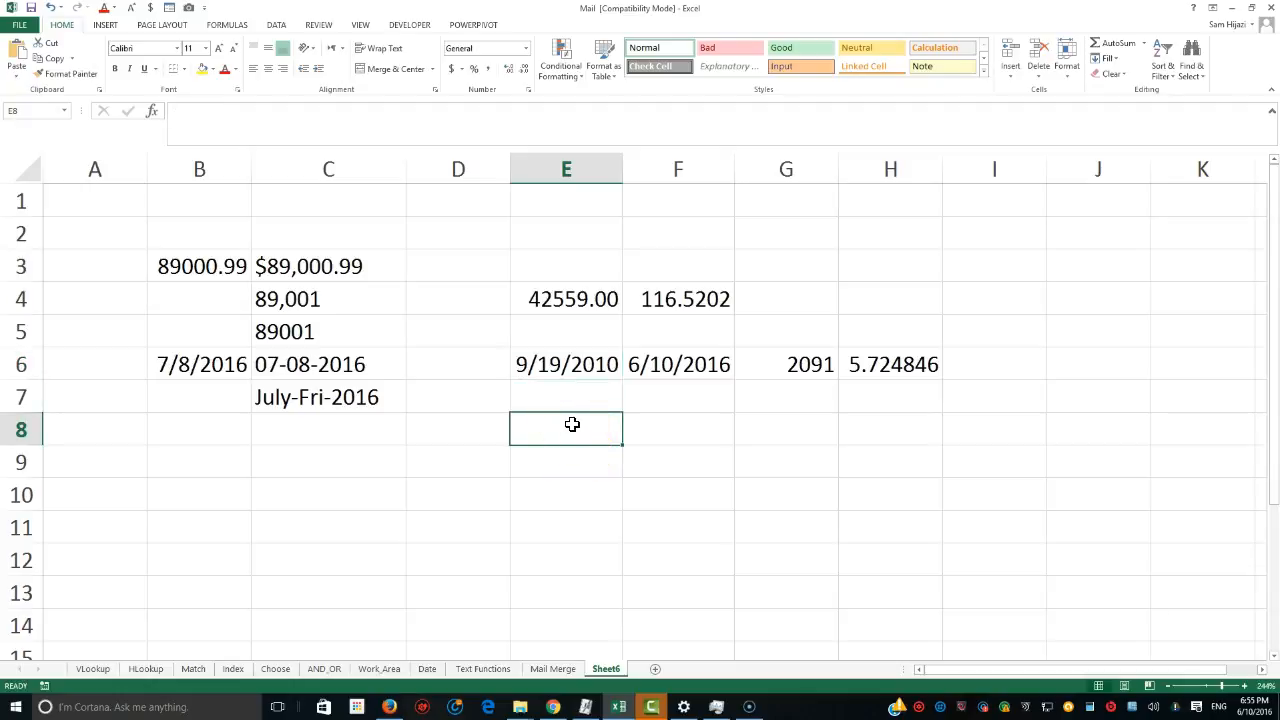
pyautogui.write('=mon')
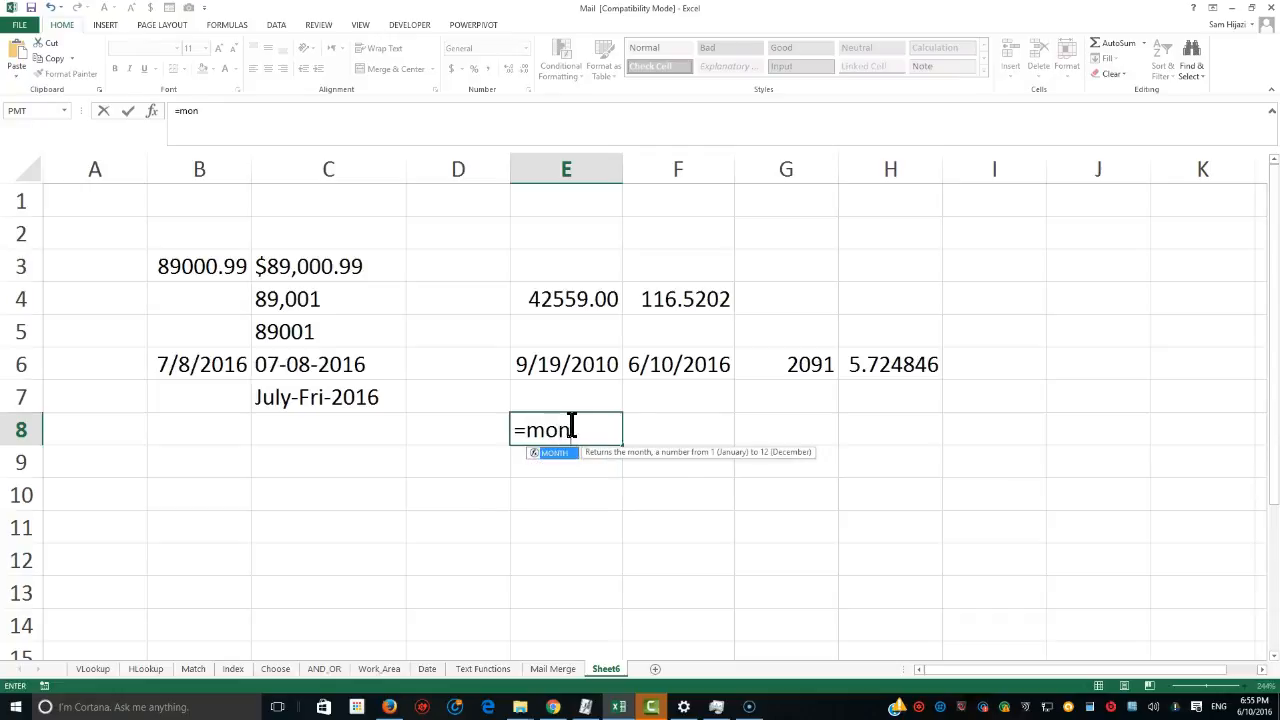
pyautogui.write('th(')
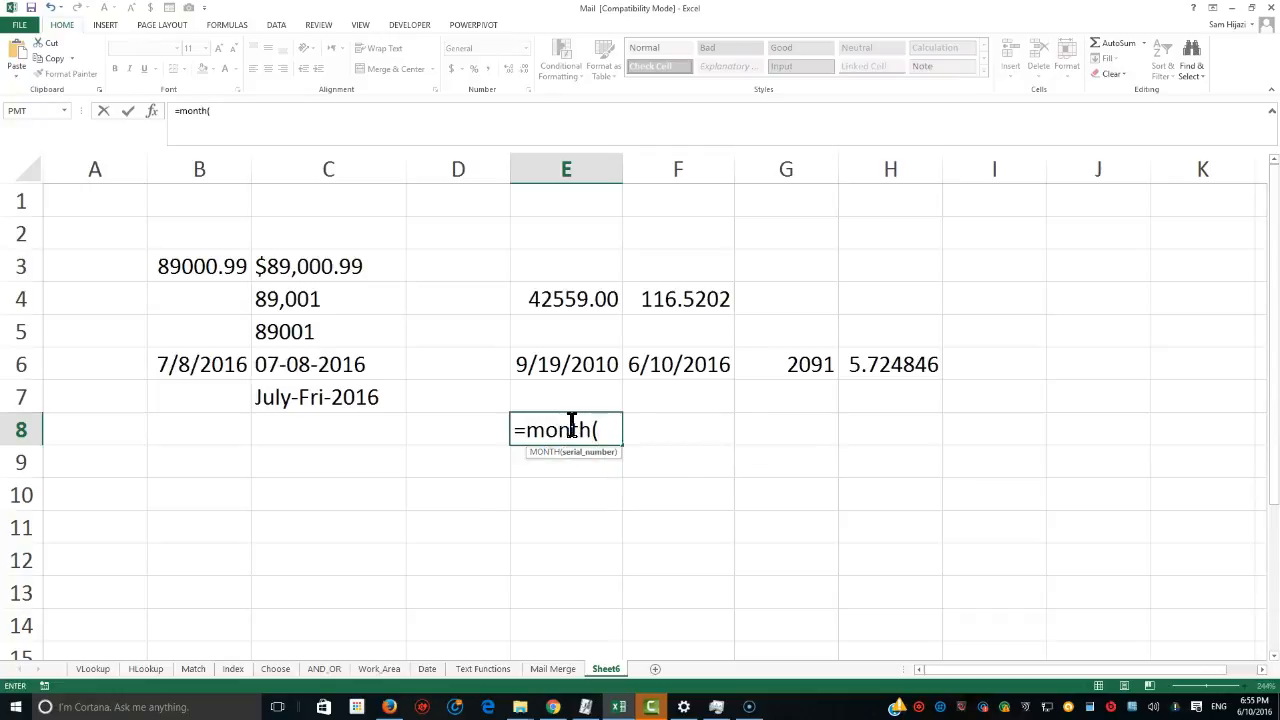
pyautogui.click(567, 364)
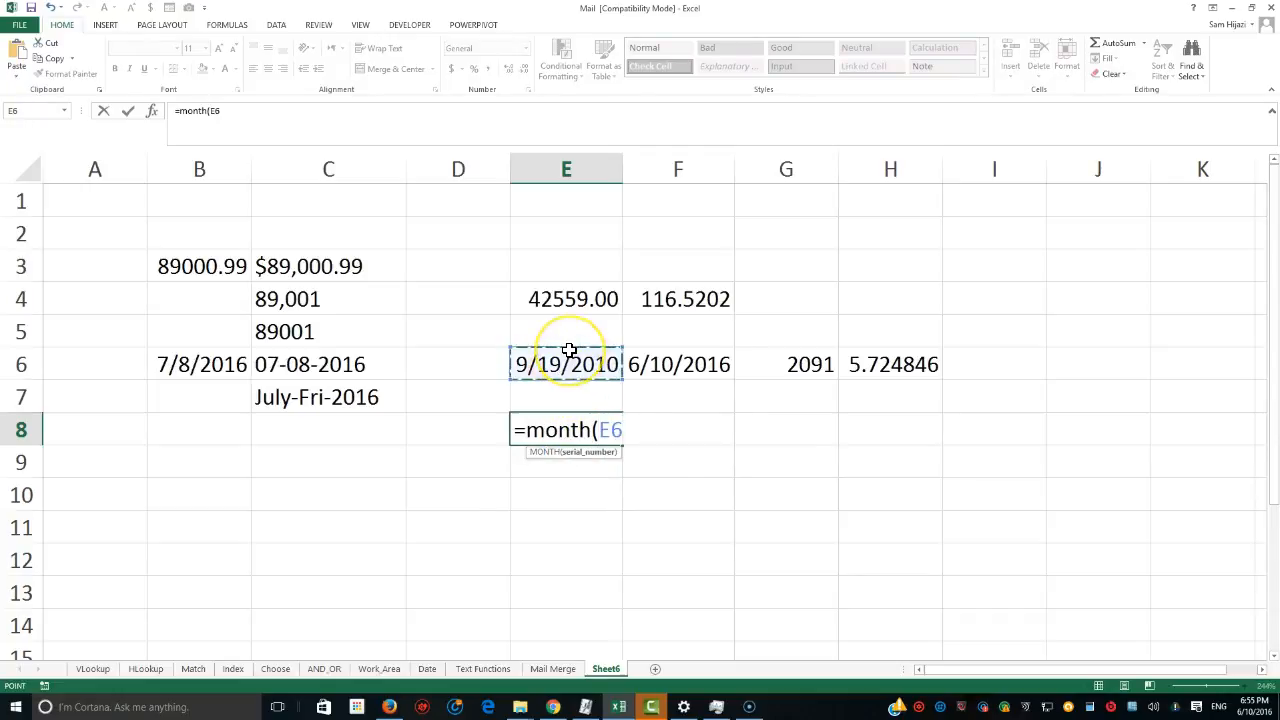
pyautogui.write(')')
pyautogui.press('Return')
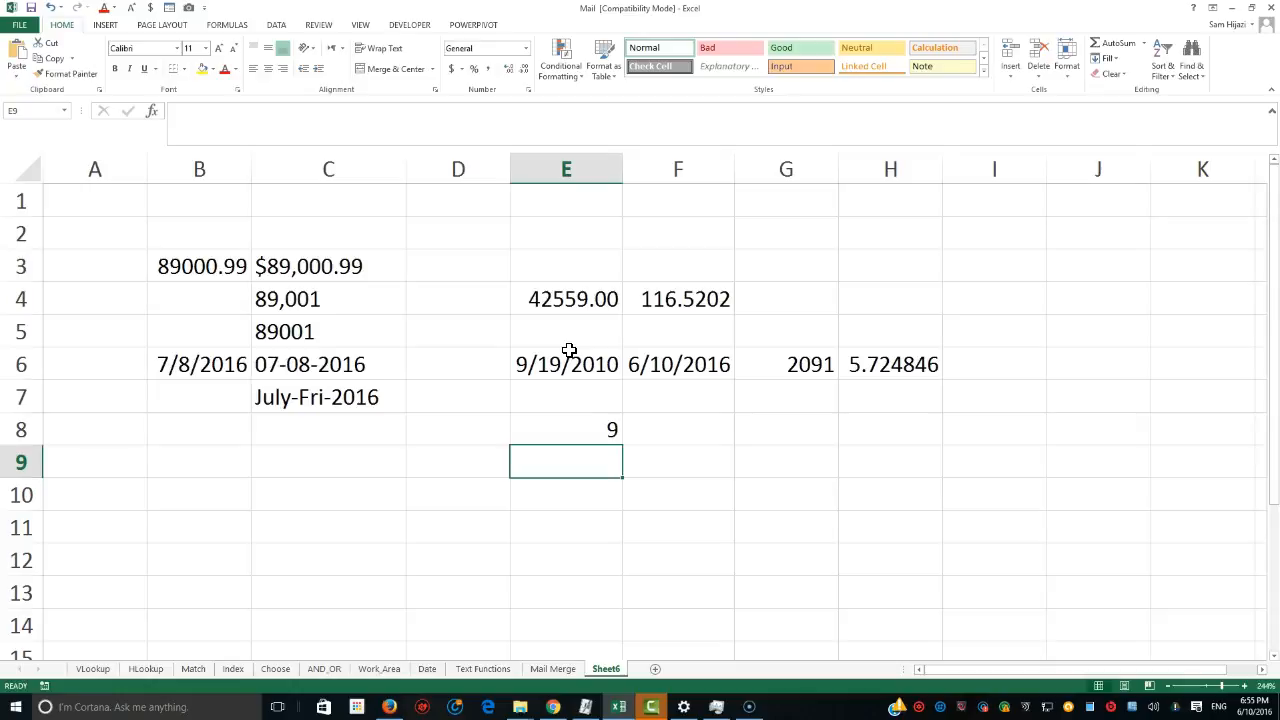
pyautogui.doubleClick(569, 429)
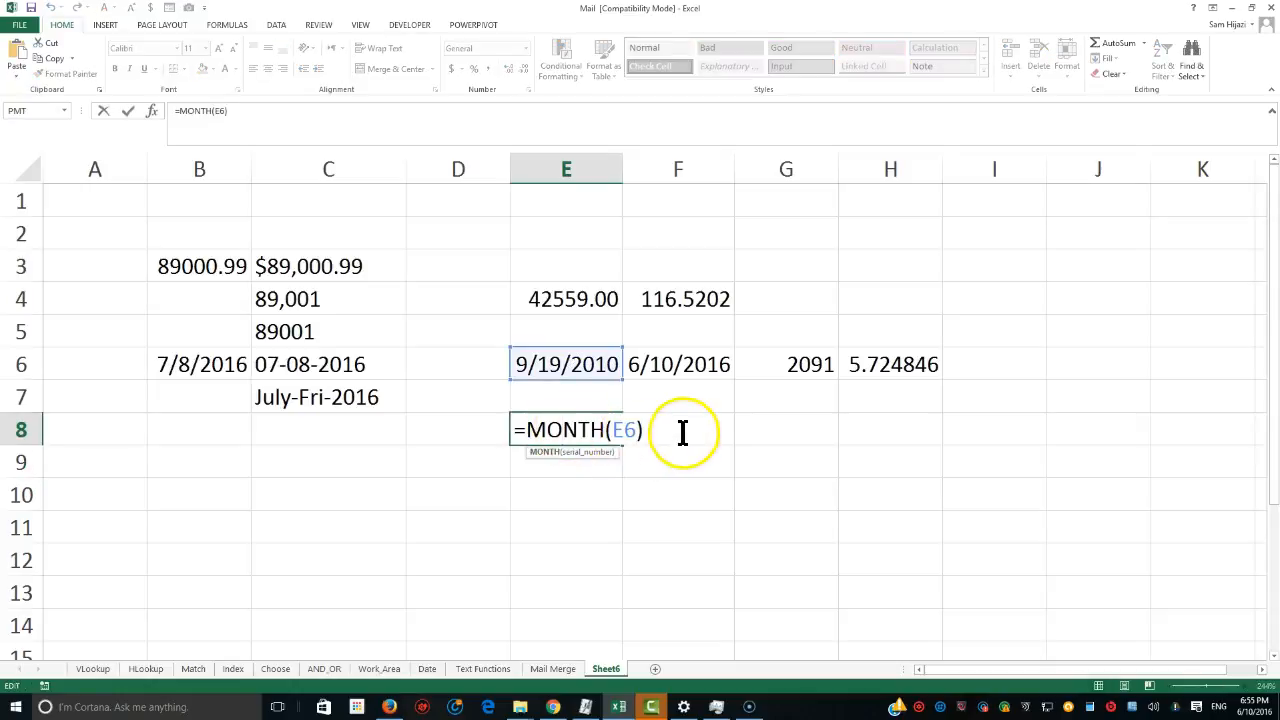
pyautogui.press('Return')
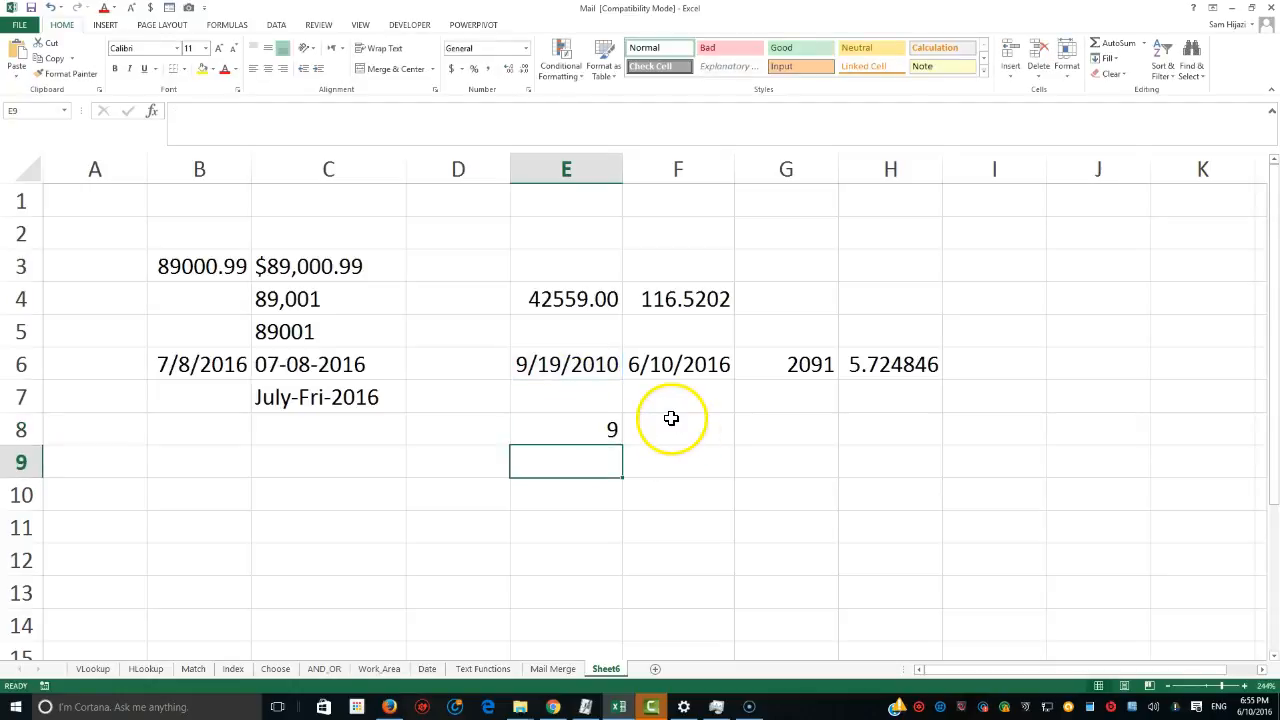
# In F8, enter =day(E6) to extract the day of E6's date.
pyautogui.click(655, 438)
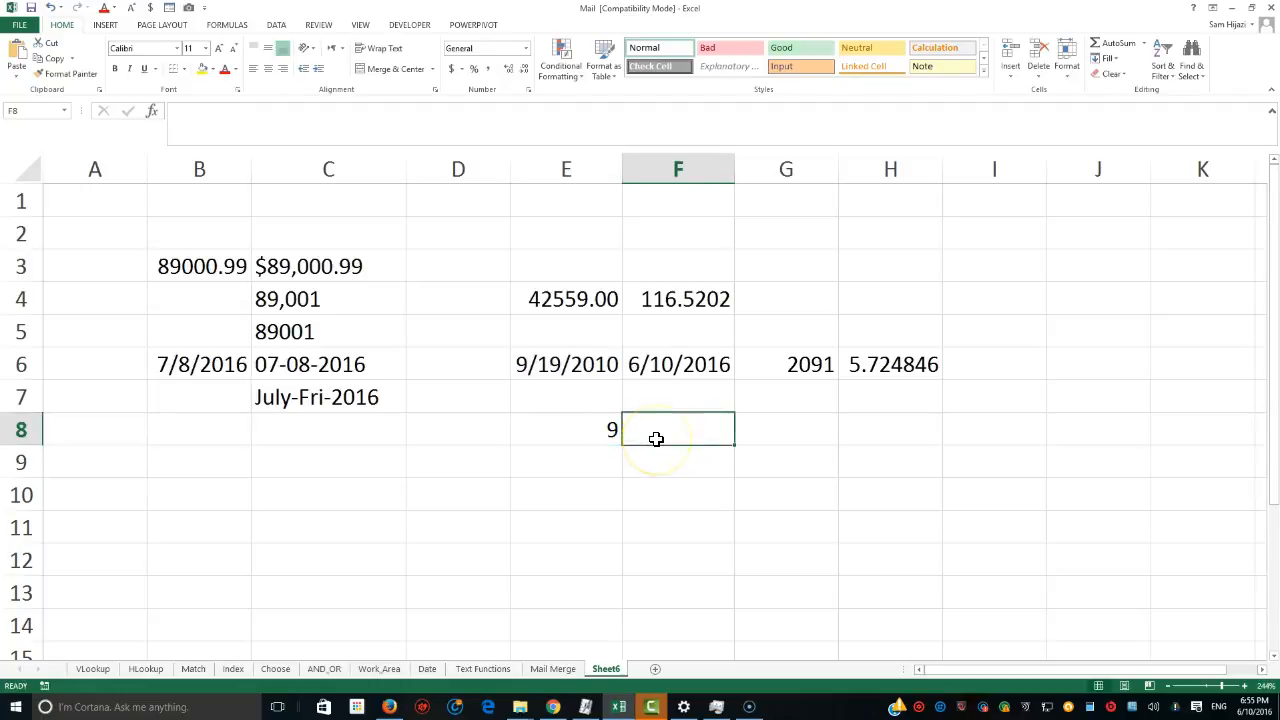
pyautogui.write('=')
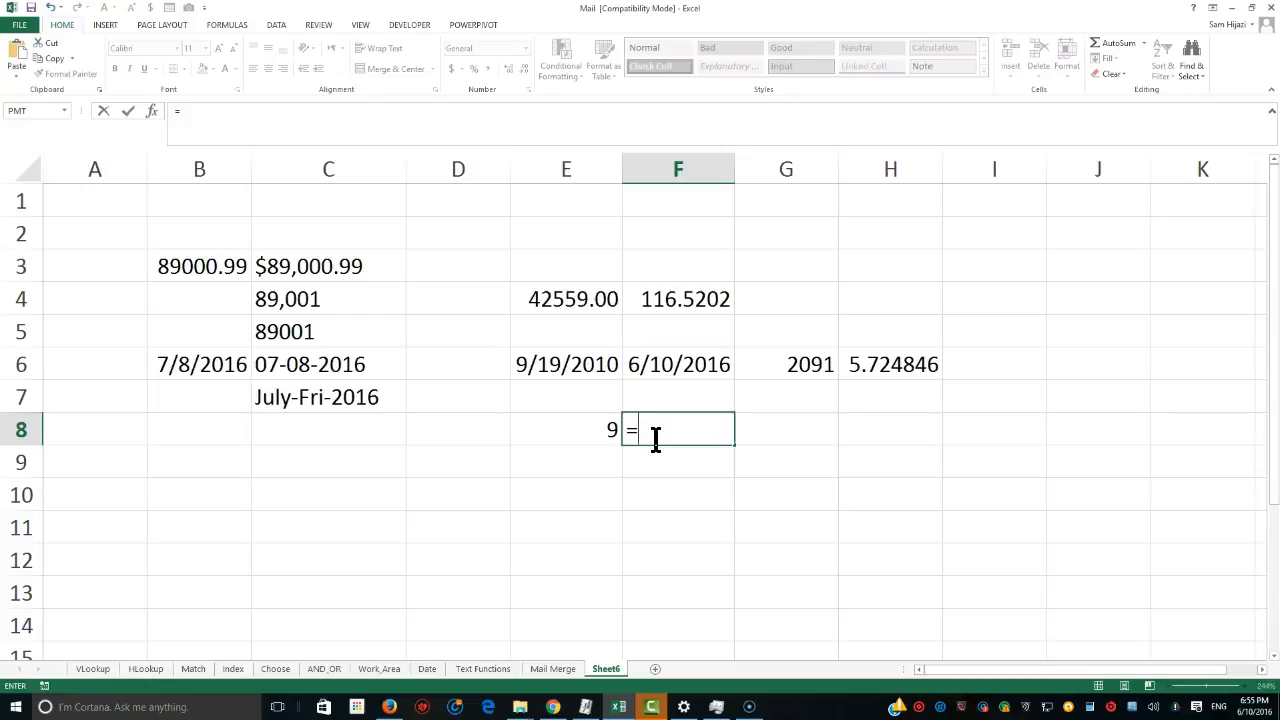
pyautogui.write('day')
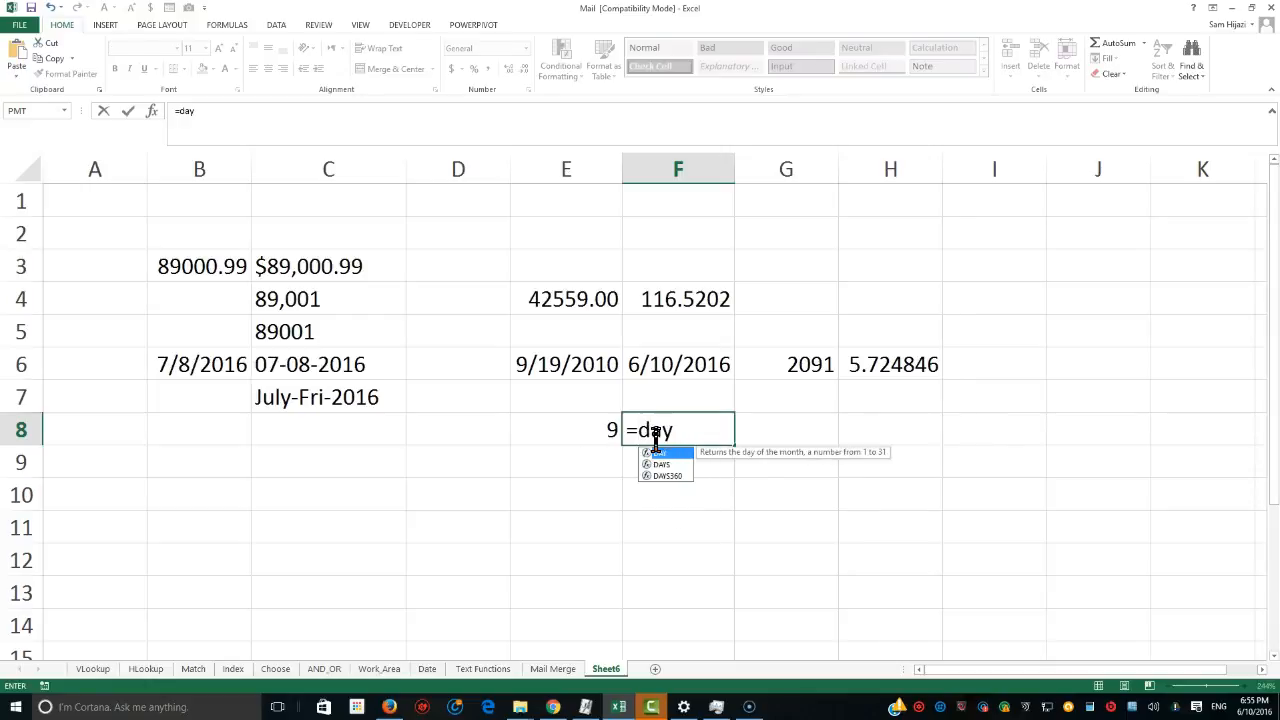
pyautogui.write('(')
pyautogui.click(587, 367)
pyautogui.write(')')
pyautogui.press('Return')
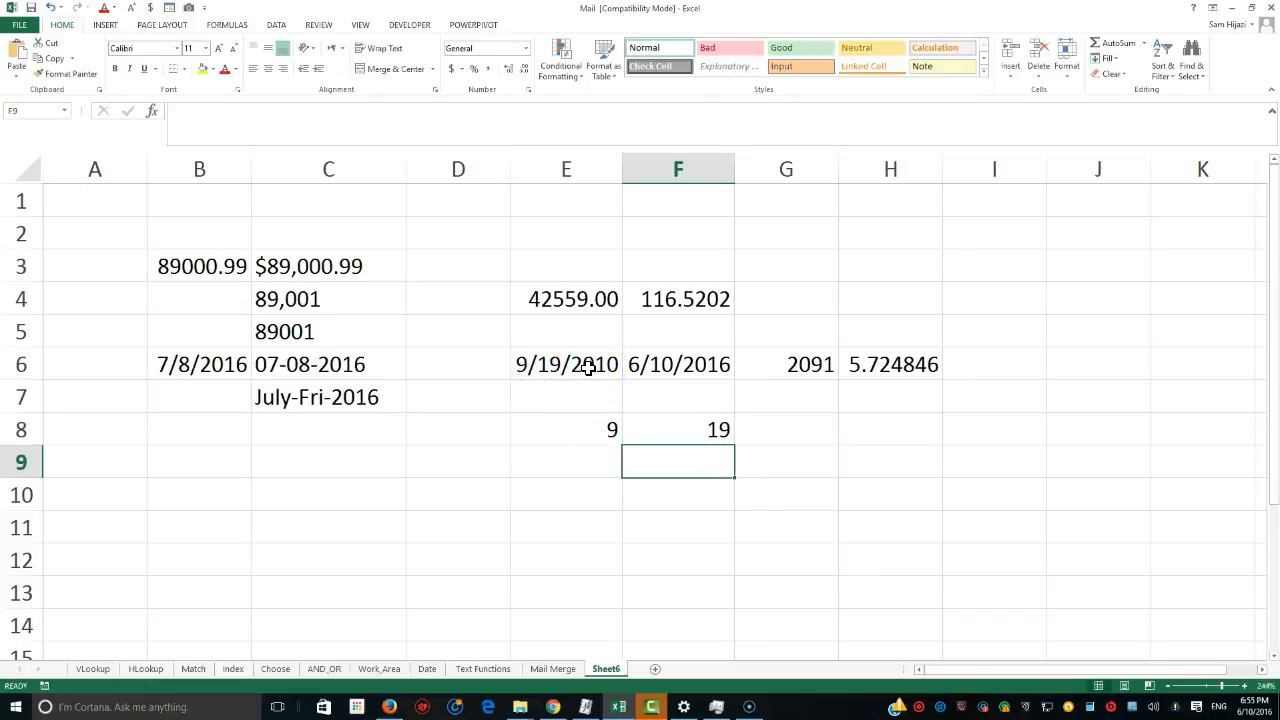
# In G8, enter =Year(E6) to extract the year of E6's date, then select the E8:G8 results.
pyautogui.click(789, 430)
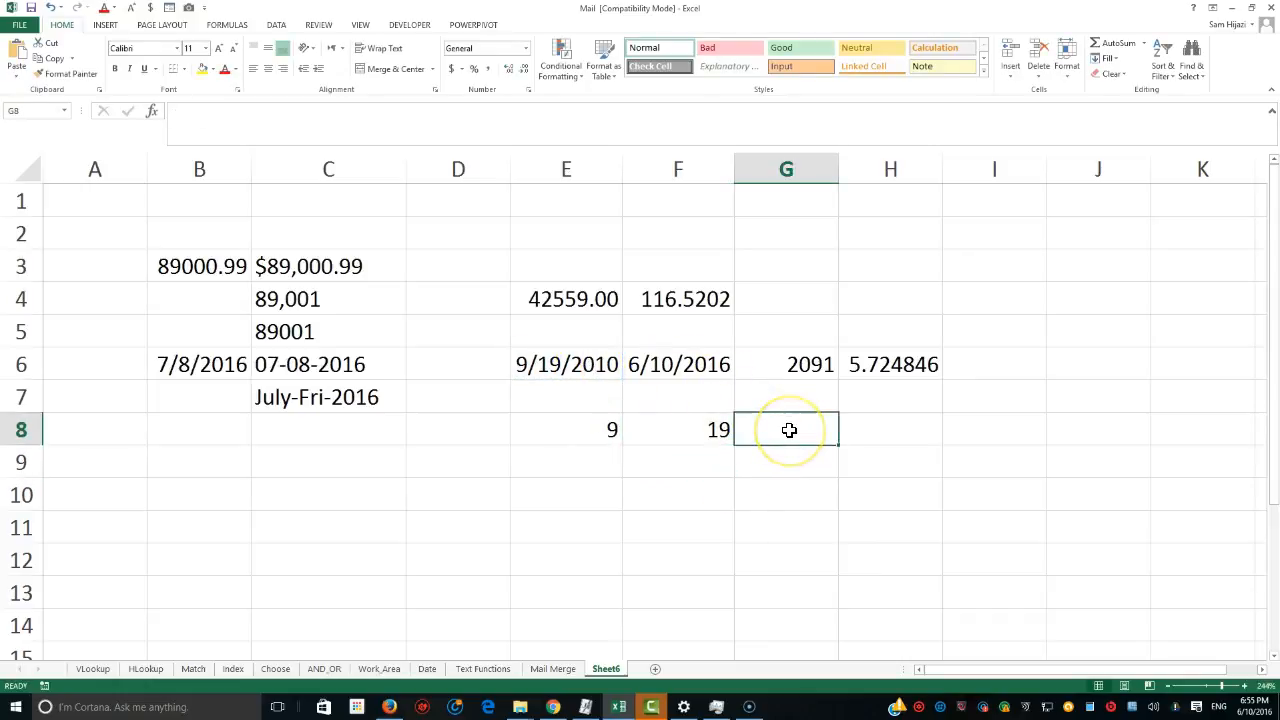
pyautogui.write('=Year(')
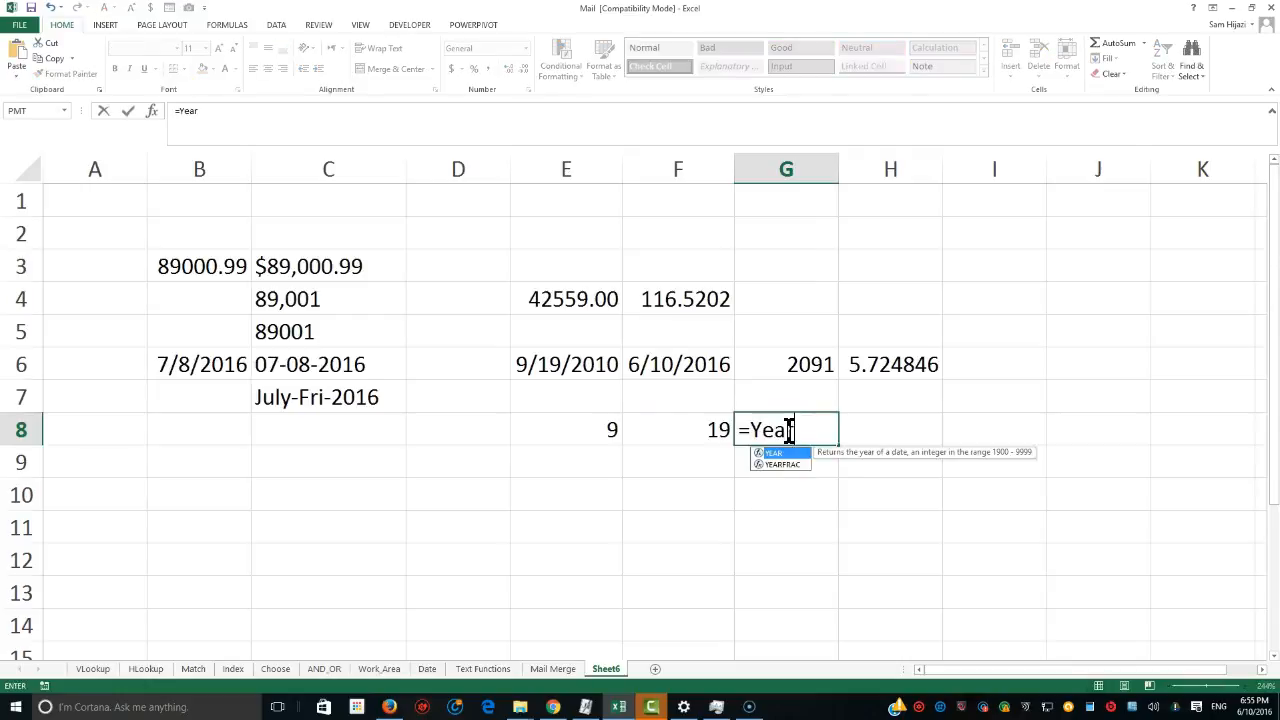
pyautogui.click(585, 364)
pyautogui.write(')')
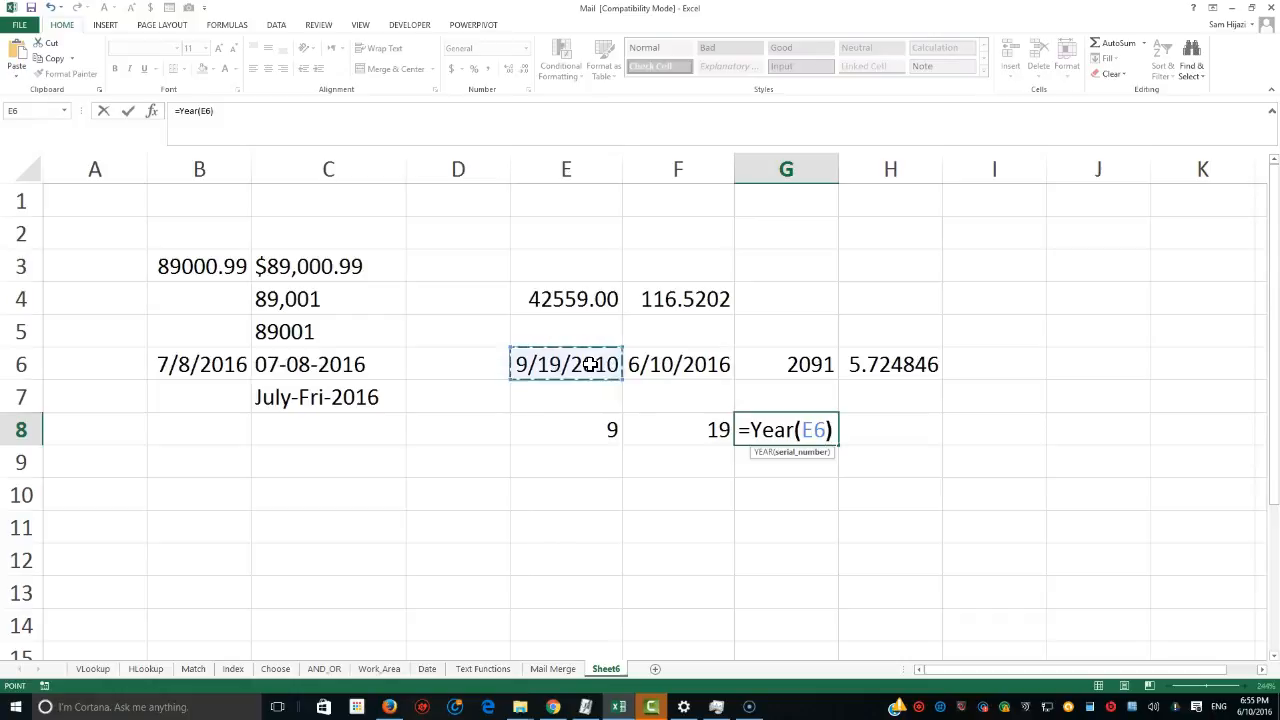
pyautogui.press('Return')
pyautogui.moveTo(586, 431); pyautogui.dragTo(766, 434)
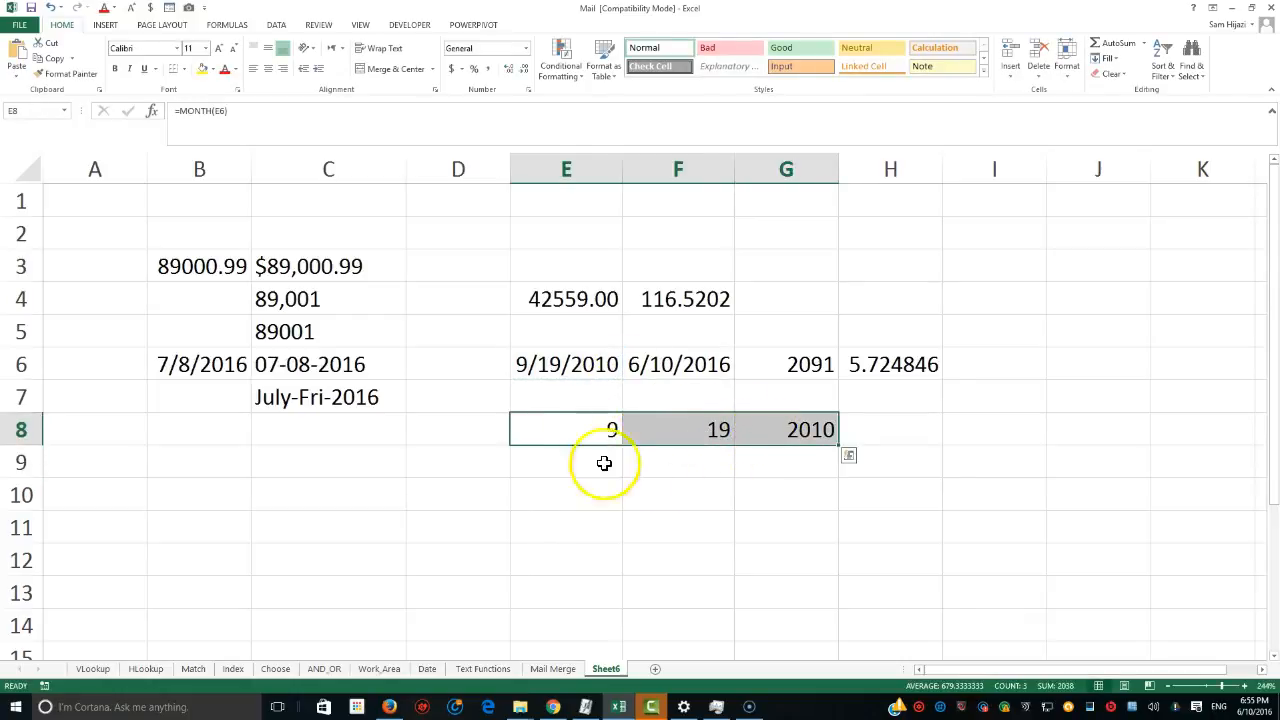
# Review the MONTH, DAY and YEAR formulas in E8, F8 and G8 by reopening each one.
pyautogui.doubleClick(580, 436)
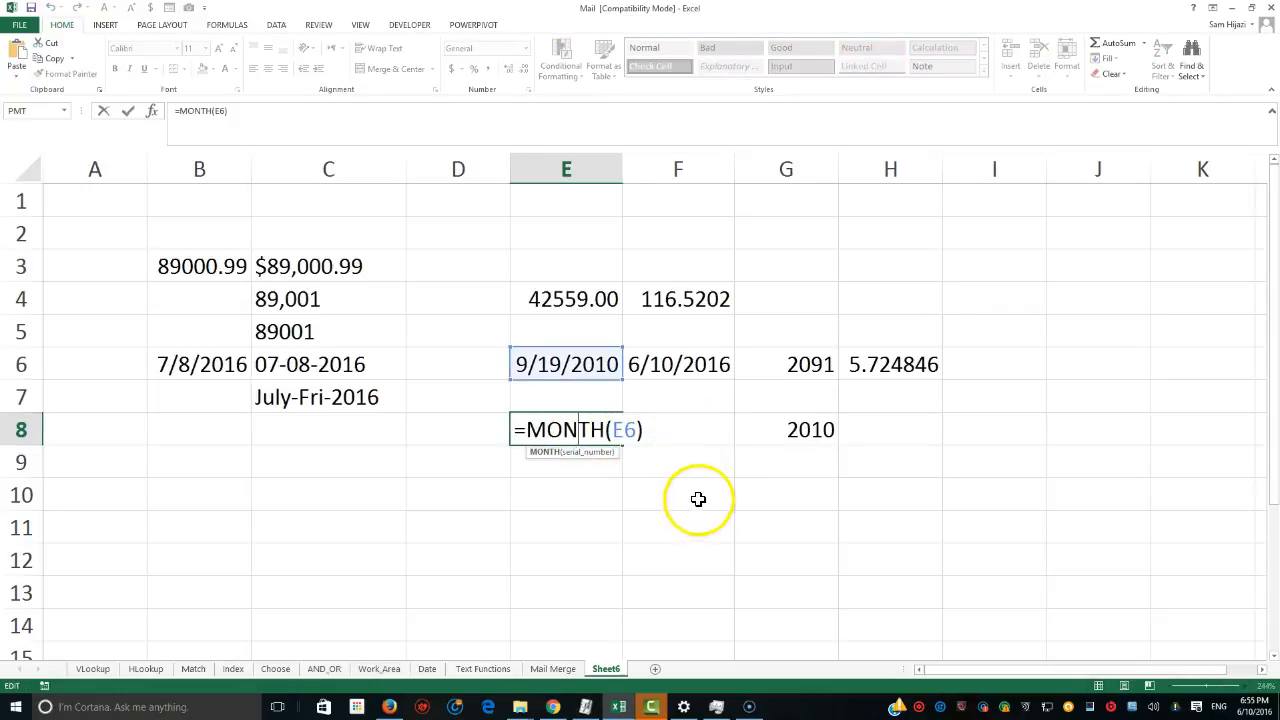
pyautogui.hotkey('ctrl', 'Return')
pyautogui.doubleClick(690, 437)
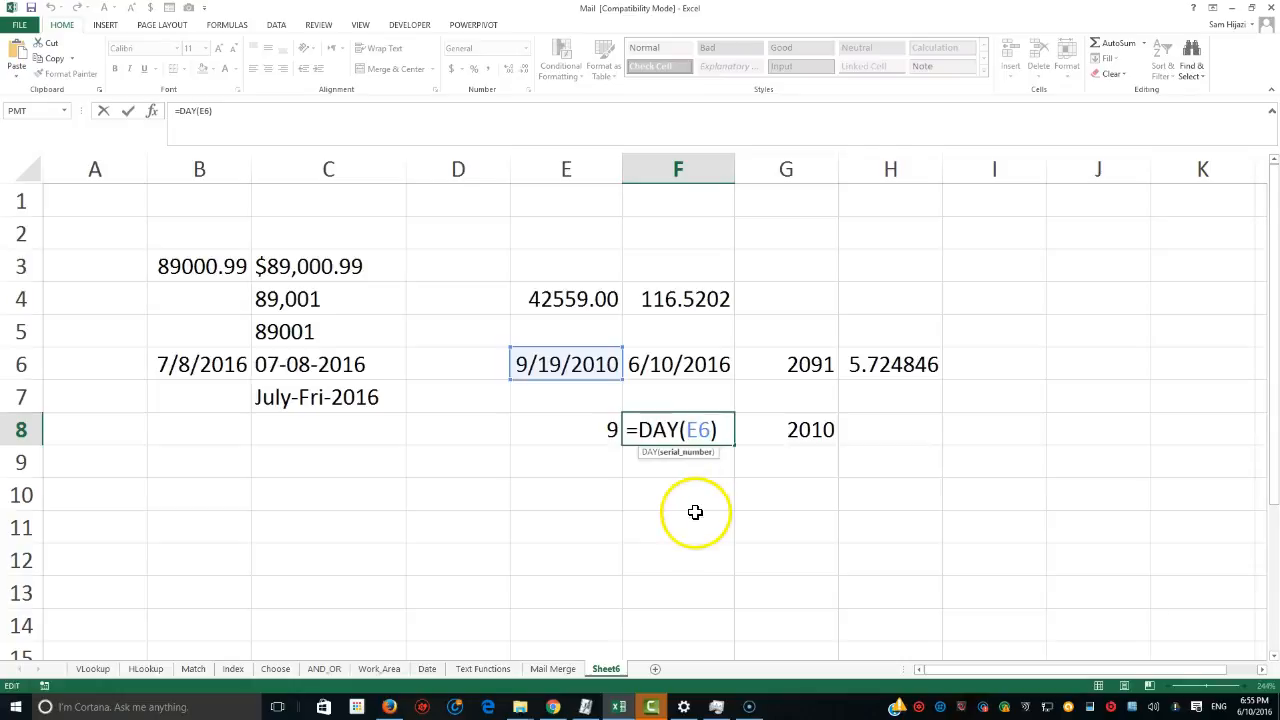
pyautogui.hotkey('ctrl', 'Return')
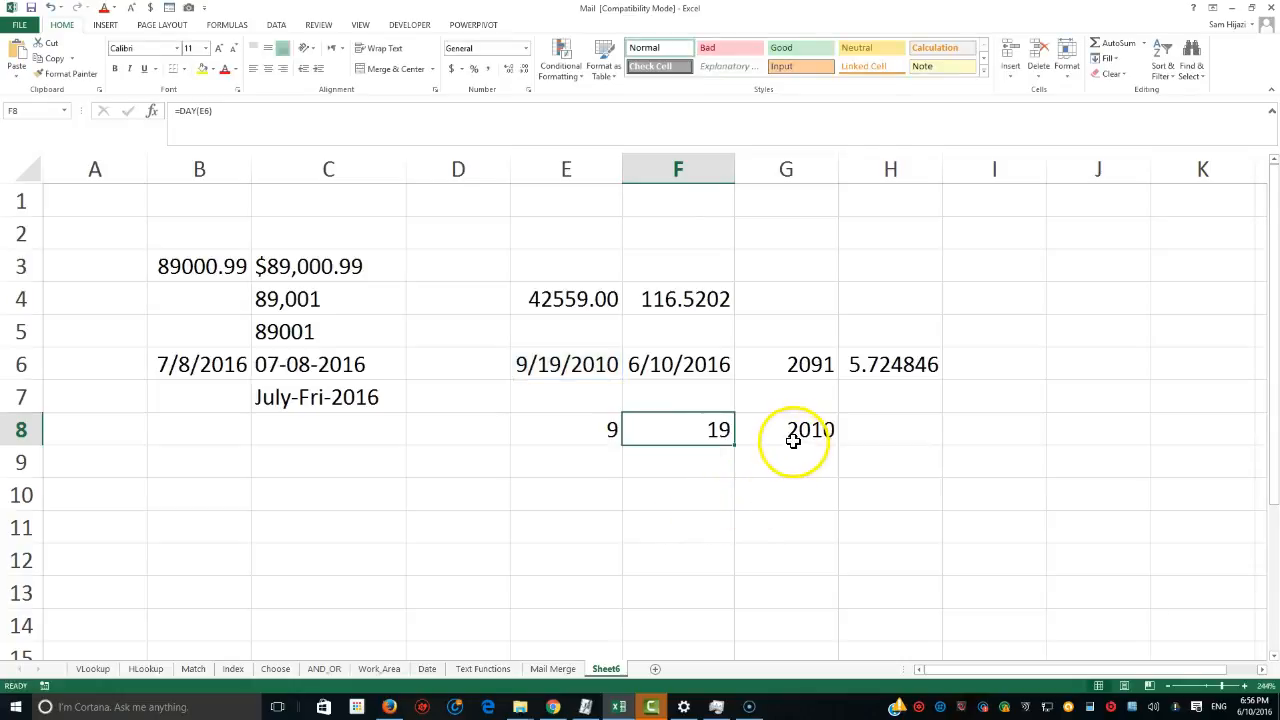
pyautogui.doubleClick(791, 440)
pyautogui.hotkey('ctrl', 'Return')
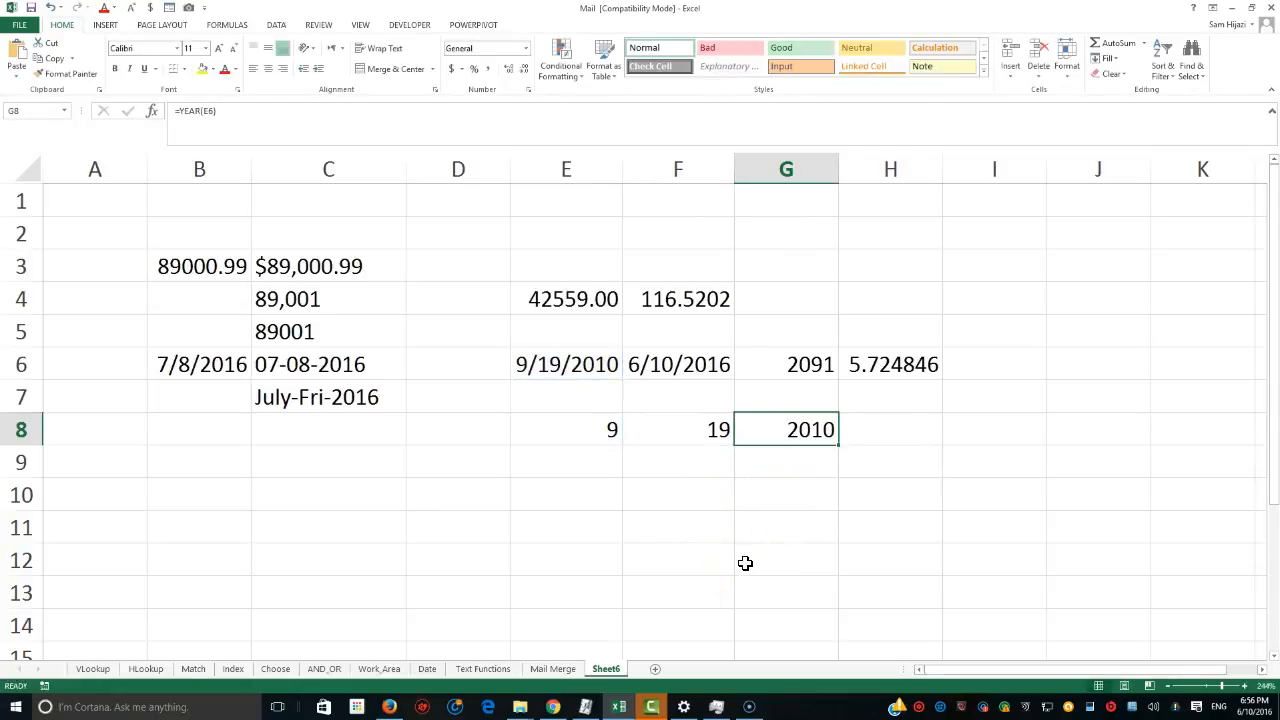
pyautogui.click(597, 430)
pyautogui.click(718, 430)
pyautogui.click(777, 432)
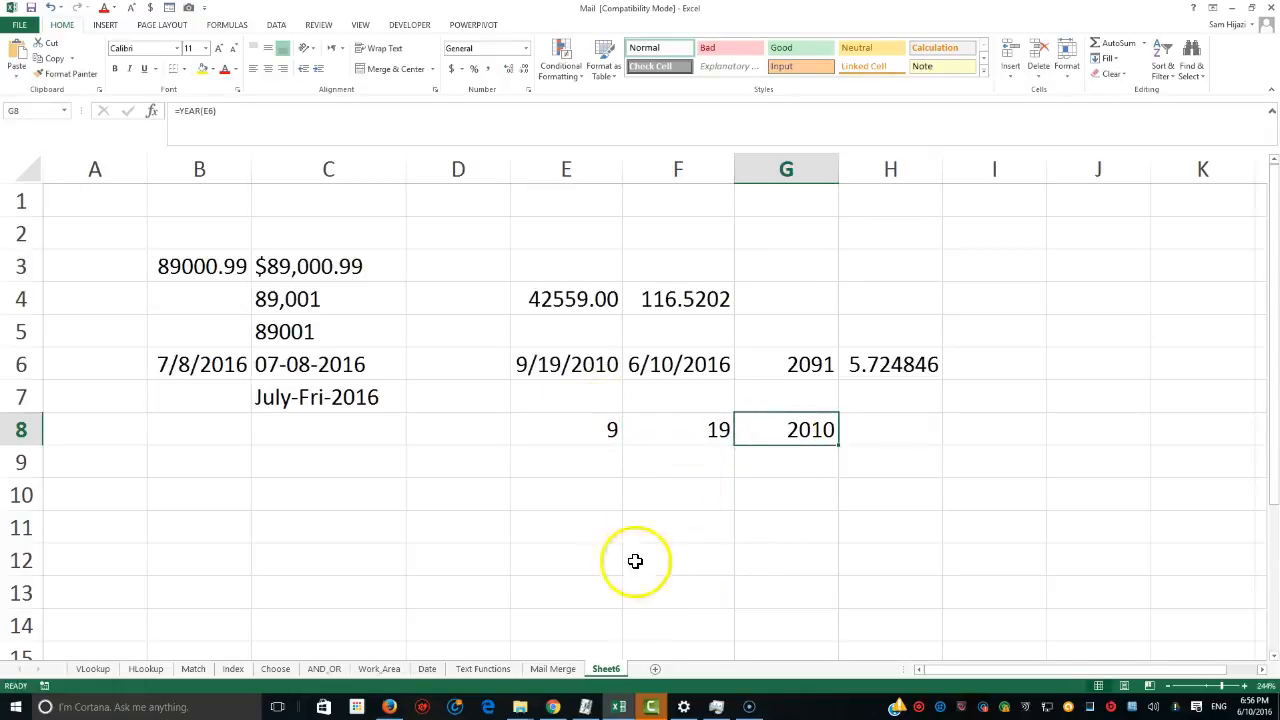
# Add a new worksheet and zoom its view to 200%.
pyautogui.click(655, 670)
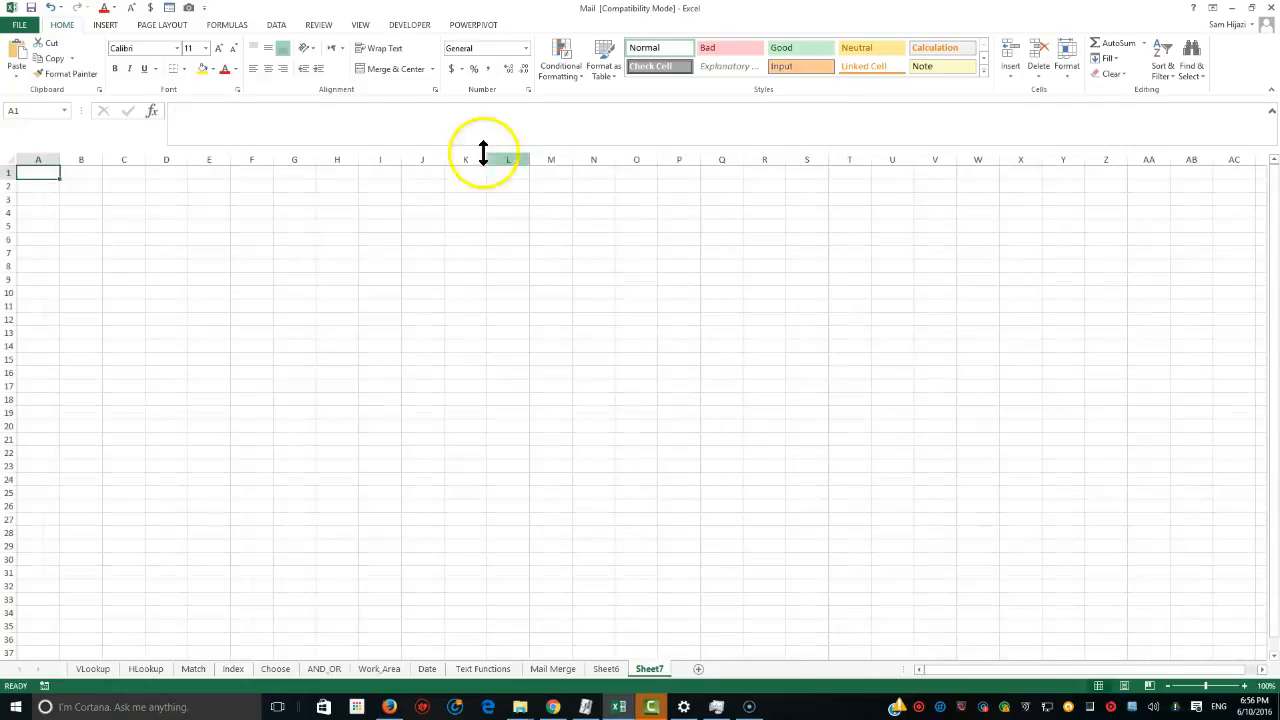
pyautogui.click(359, 27)
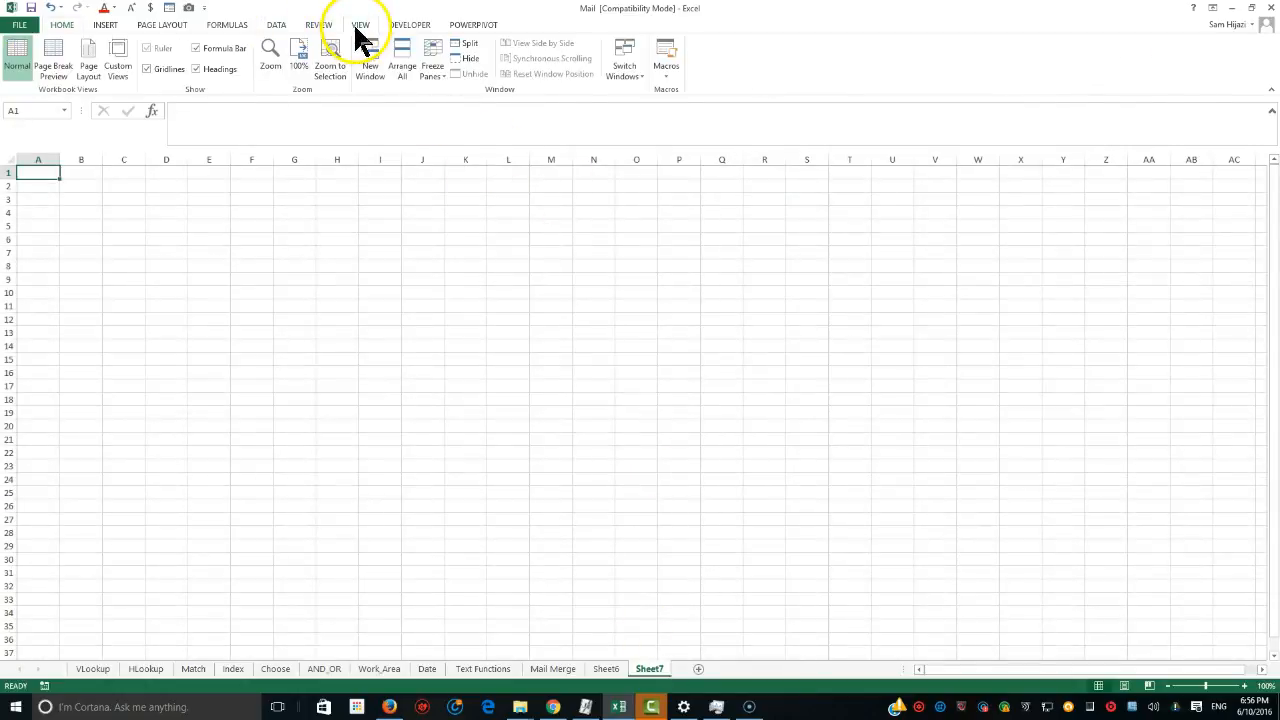
pyautogui.click(272, 55)
pyautogui.click(953, 294)
pyautogui.click(942, 391)
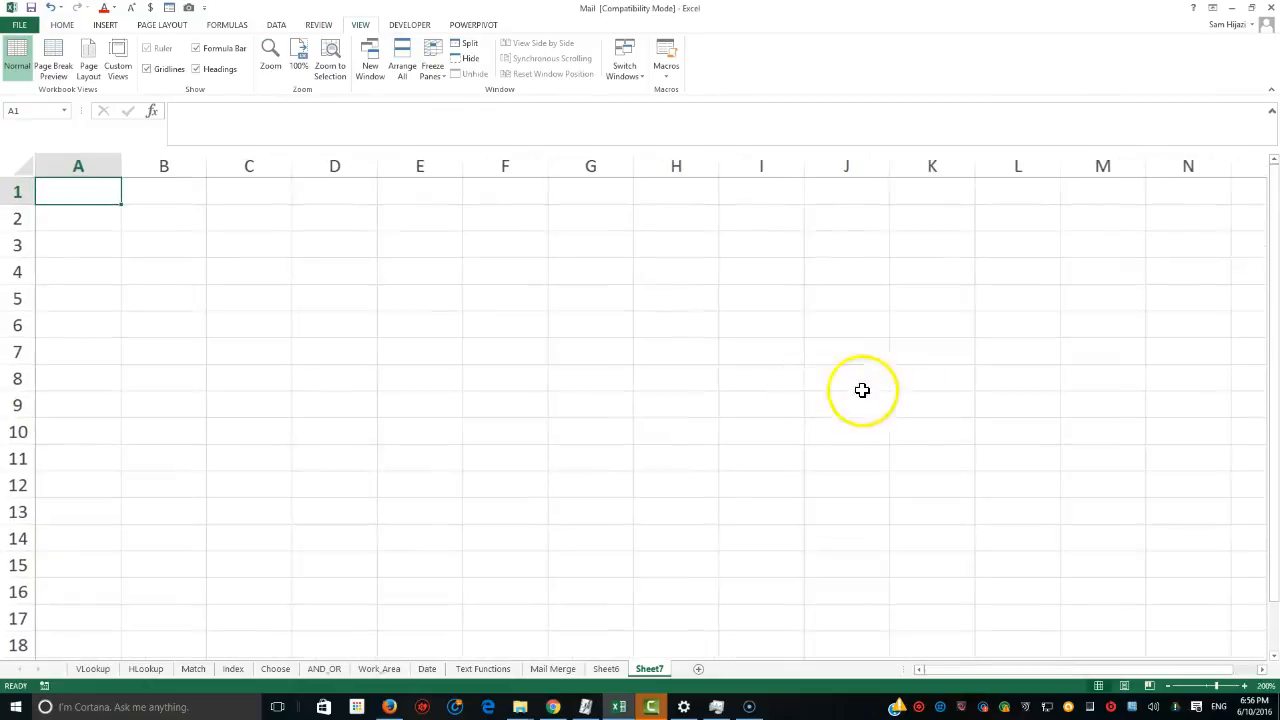
# In C3, enter the header Name and list four people's first names below it in C4:C7.
pyautogui.click(249, 244)
pyautogui.write('N')
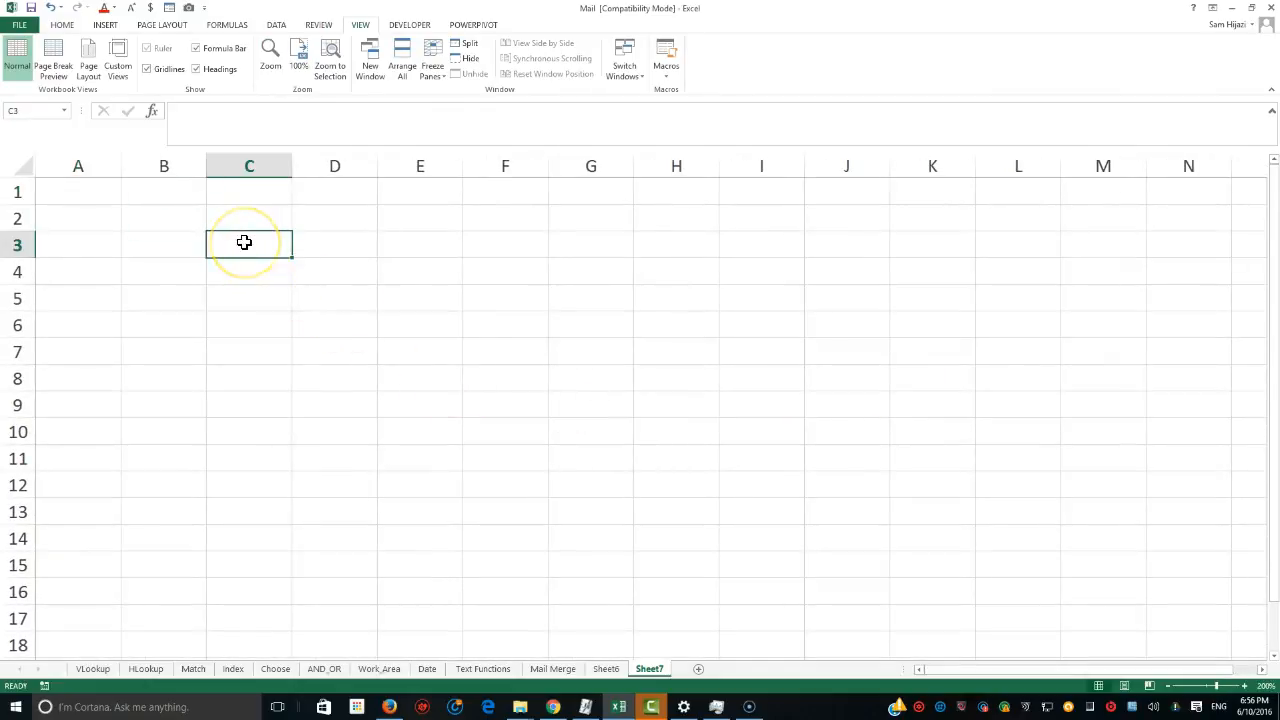
pyautogui.write('ame')
pyautogui.press('Return')
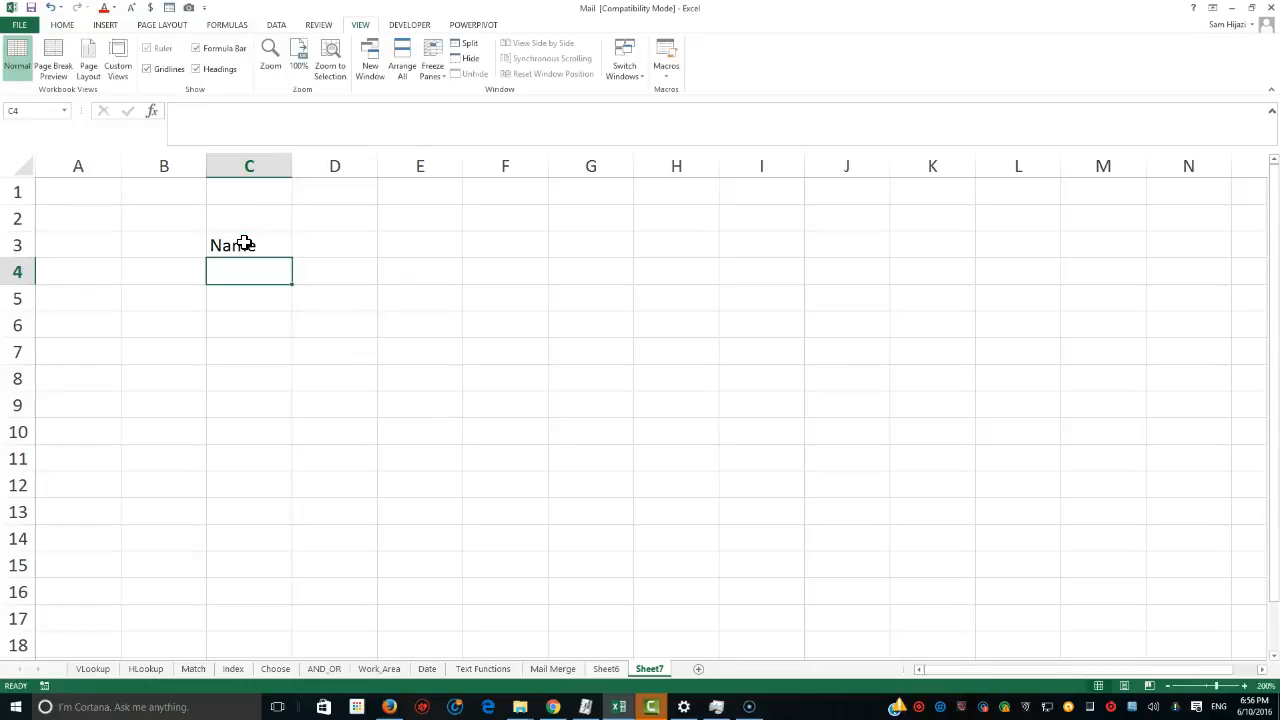
pyautogui.write('John')
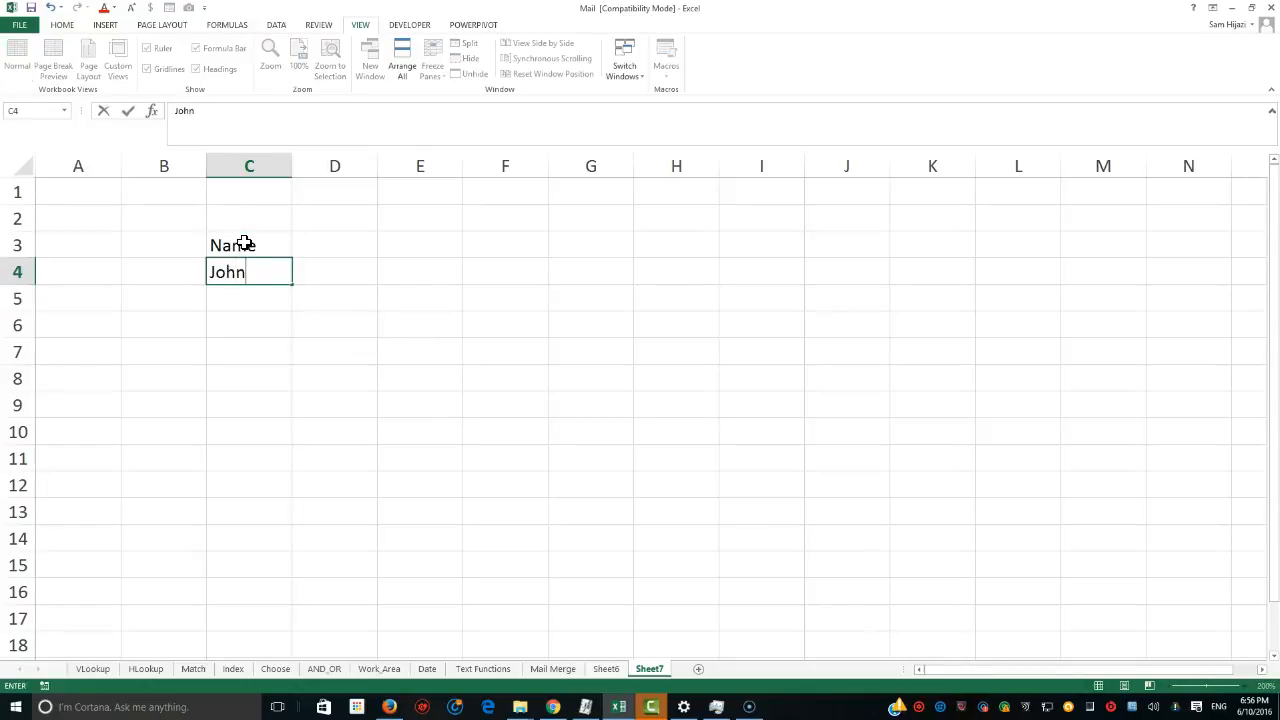
pyautogui.press('Return')
pyautogui.write('Al')
pyautogui.press('Return')
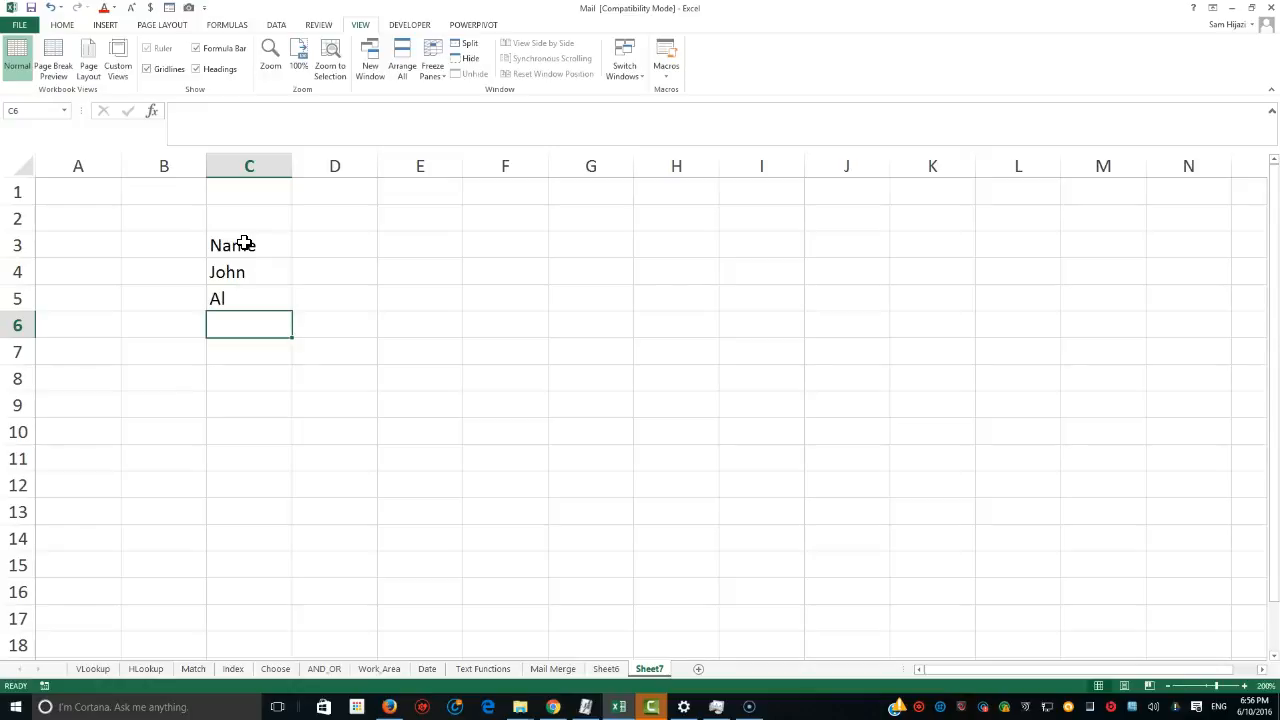
pyautogui.write('Esam')
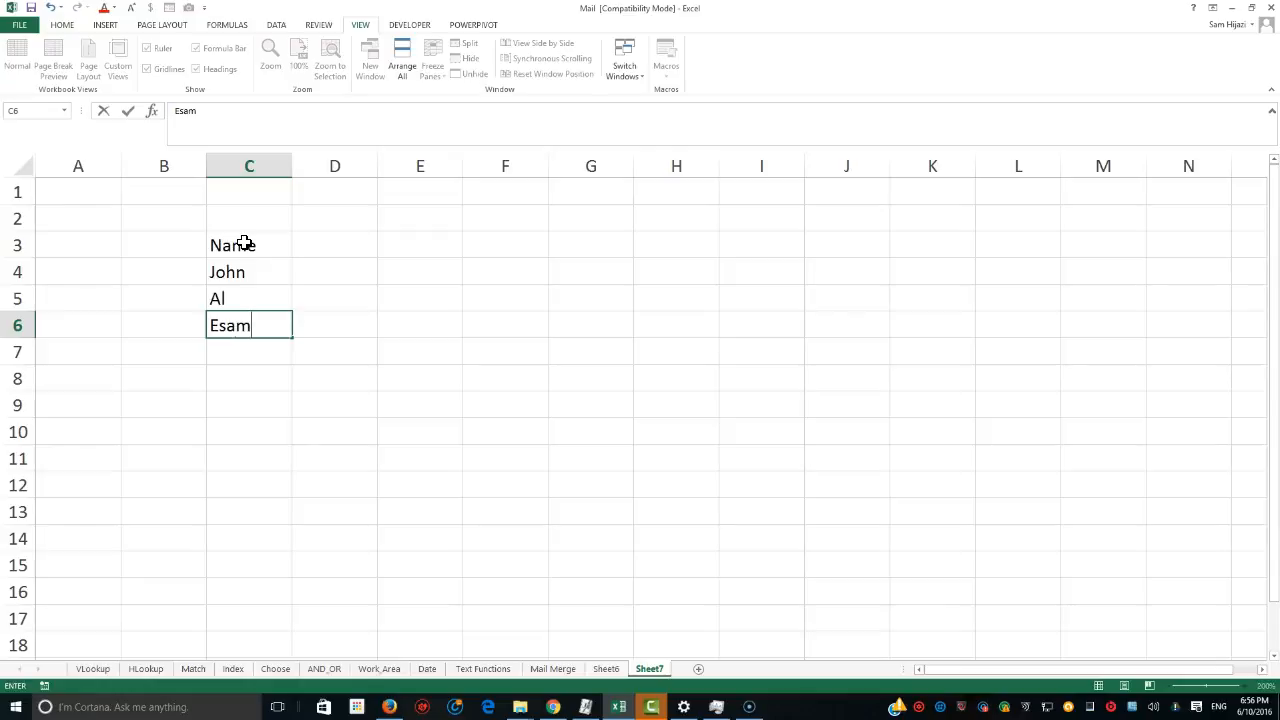
pyautogui.click(253, 348)
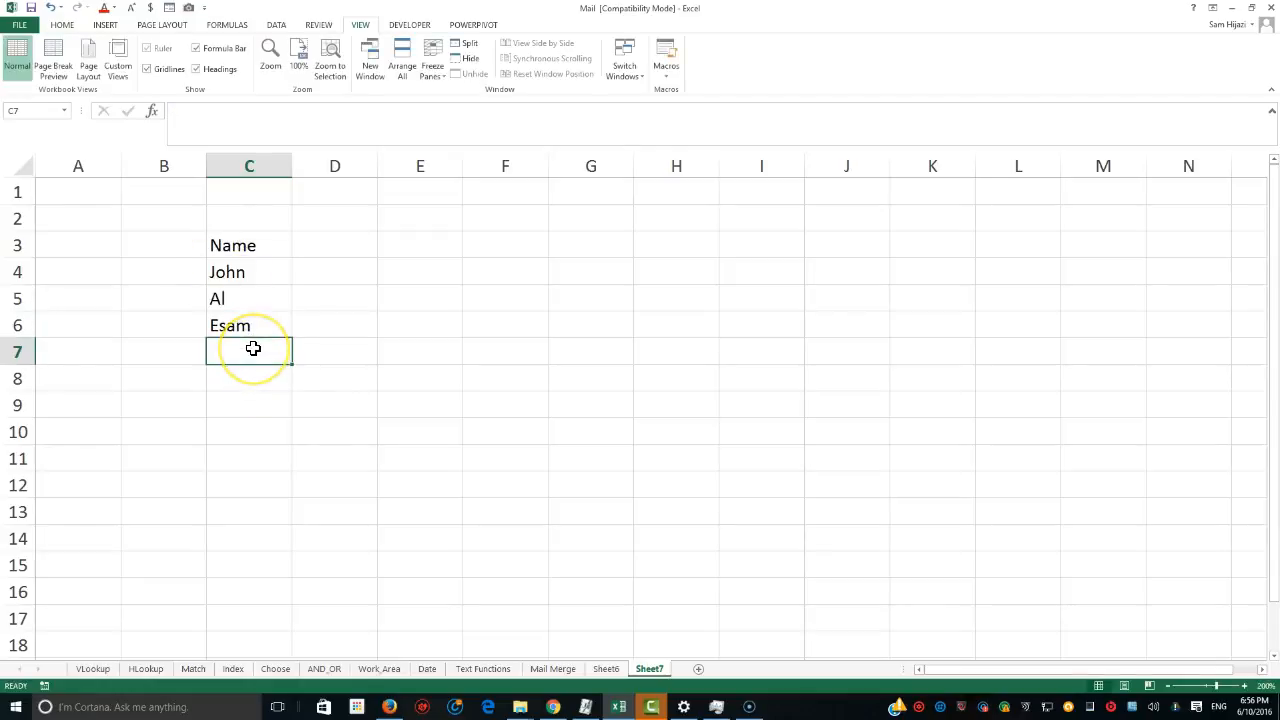
pyautogui.write('Rhoda')
# Add the header Birthday in D3 next to the Name column.
pyautogui.click(346, 258)
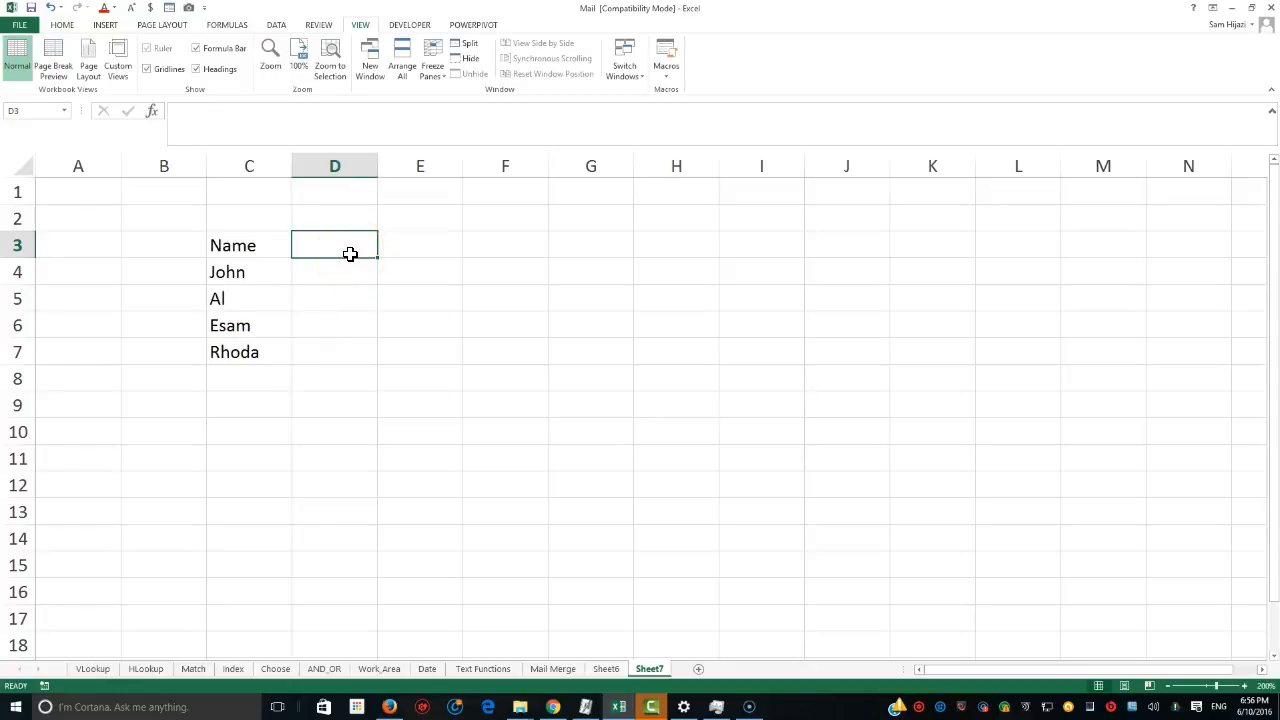
pyautogui.write('Bir')
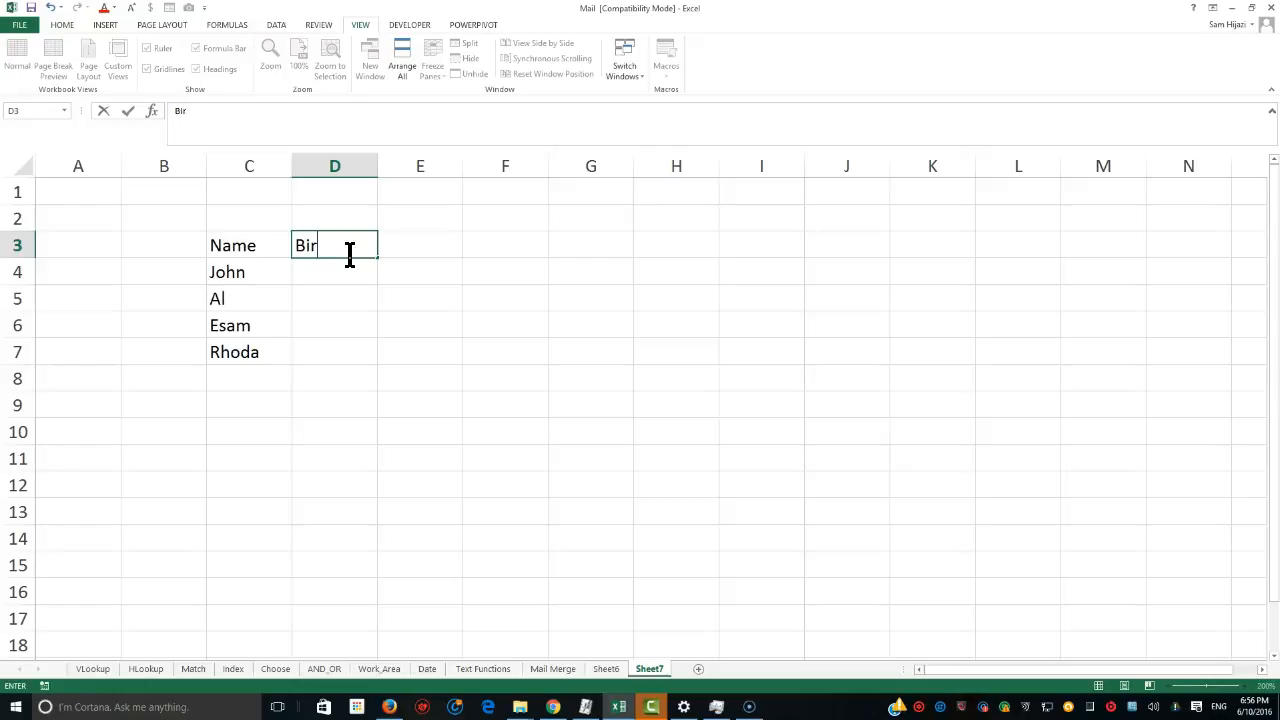
pyautogui.write('thday')
pyautogui.press('Return')
# Enter the birth dates of the first two people in D4 and D5 in month/day/year form.
pyautogui.write('08')
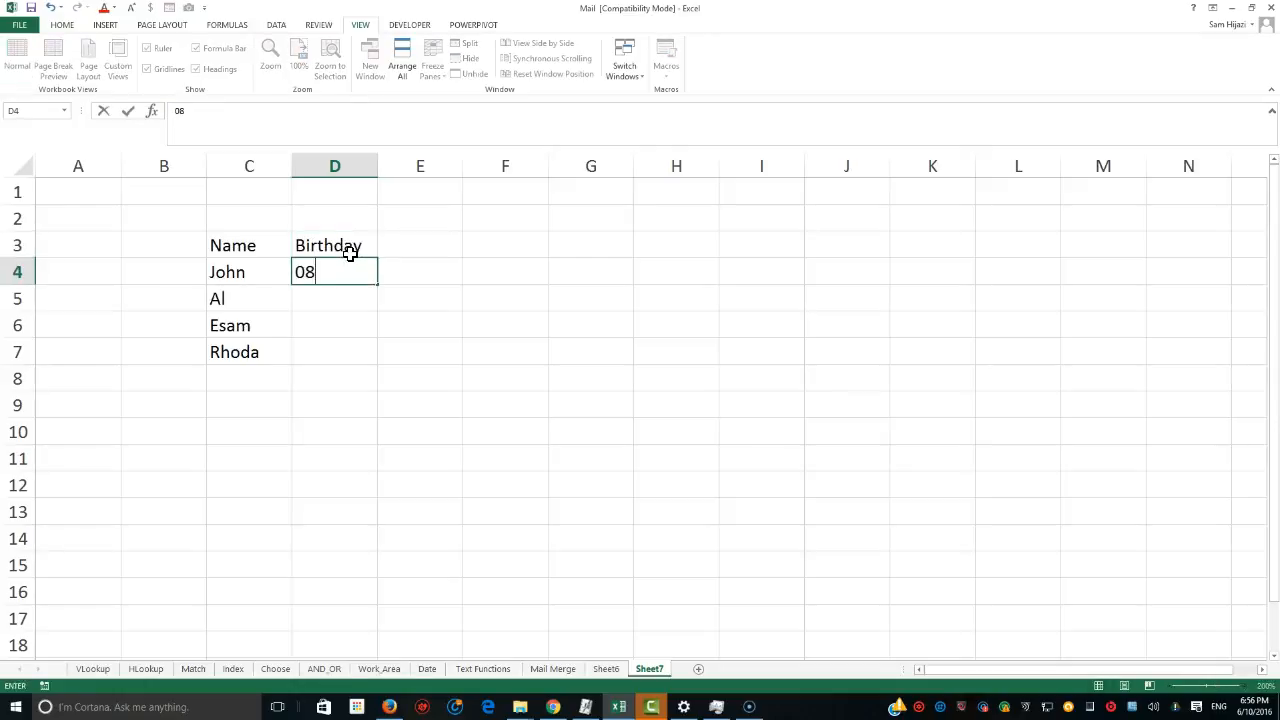
pyautogui.write('/07/1992')
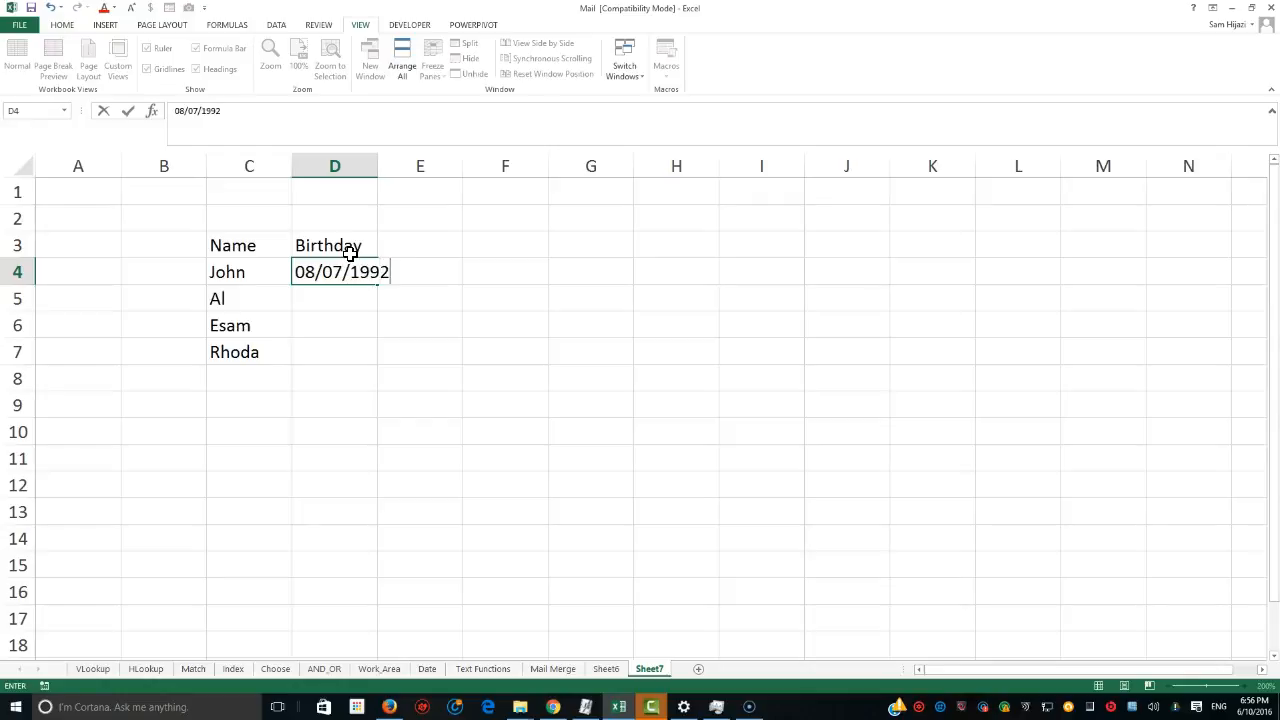
pyautogui.press('Return')
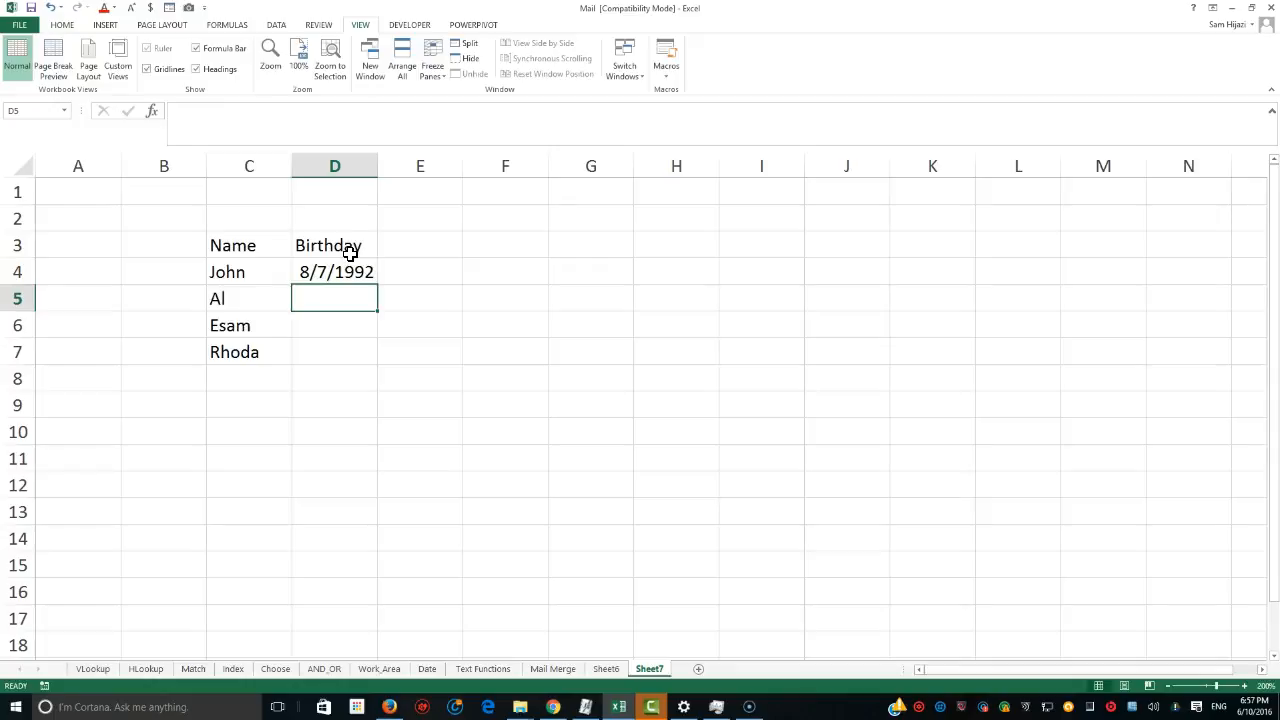
pyautogui.write('06/06/')
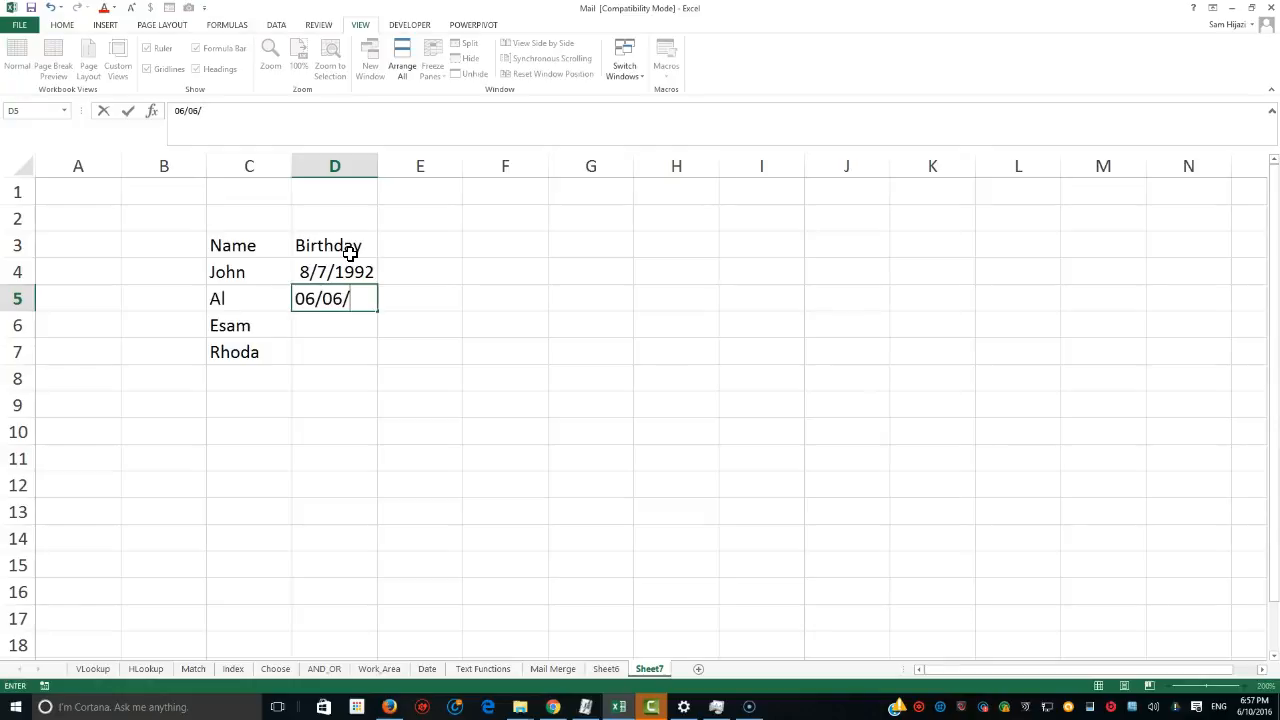
pyautogui.write('1944')
pyautogui.press('Return')
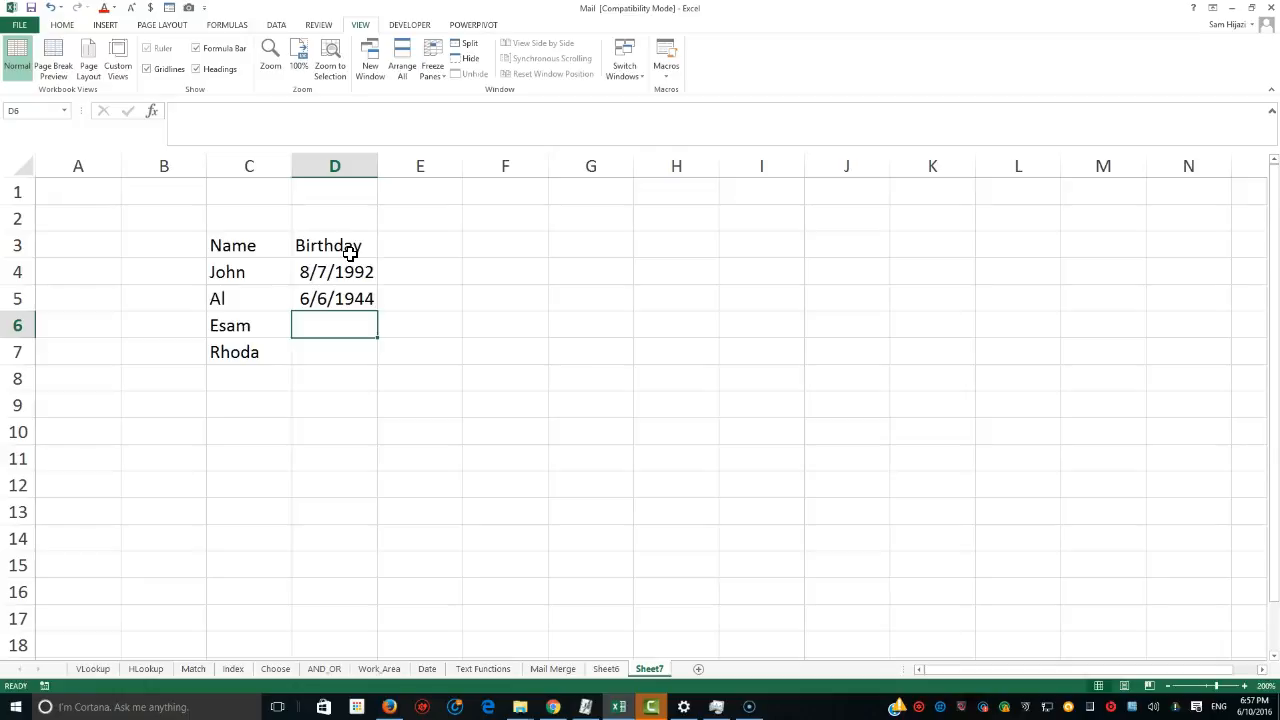
# Enter the birth dates of the remaining two people in D6 and D7, correcting the year in D6.
pyautogui.write('08')
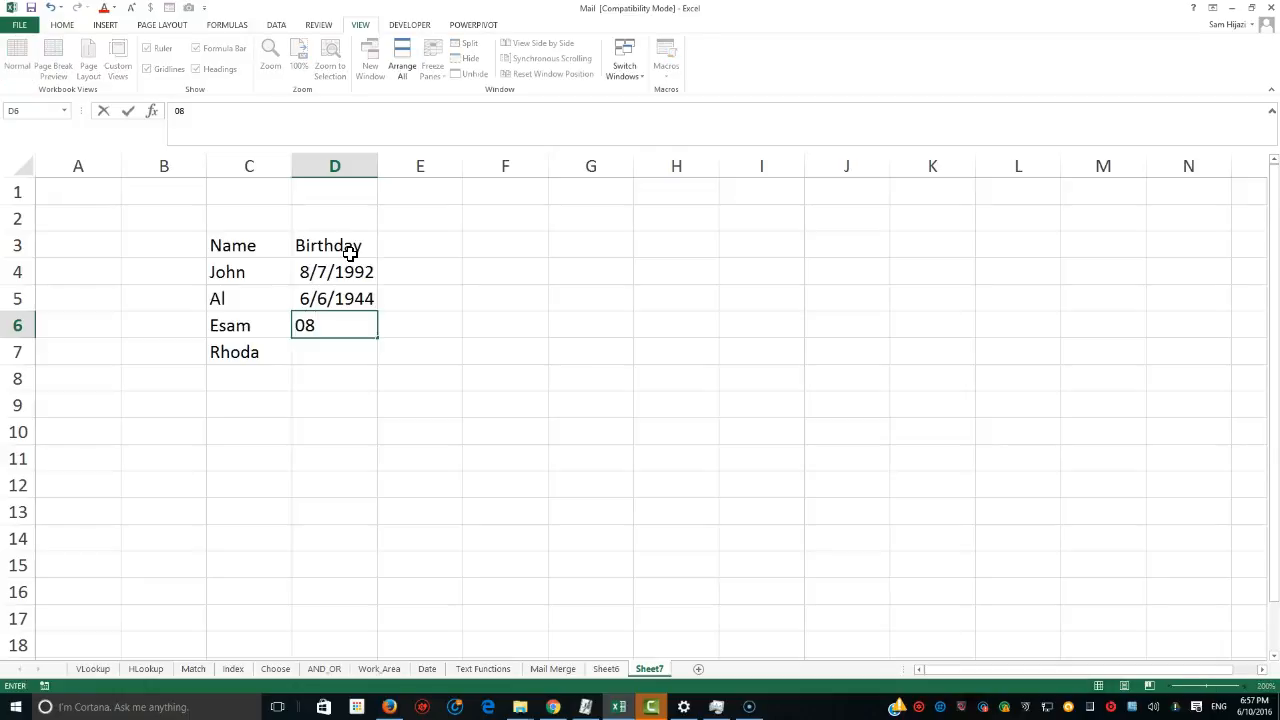
pyautogui.write('/01')
pyautogui.write('/2000')
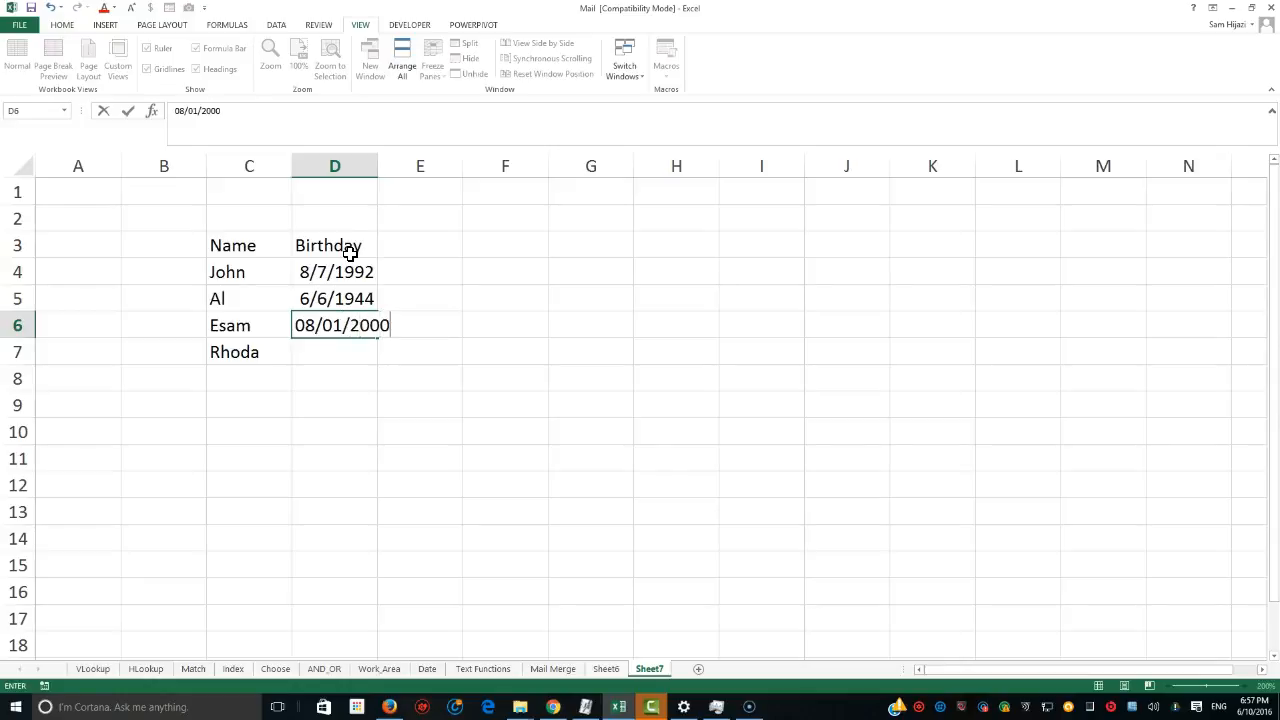
pyautogui.press('BackSpace')
pyautogui.press('BackSpace')
pyautogui.press('BackSpace')
pyautogui.press('BackSpace')
pyautogui.write('1999')
pyautogui.press('Return')
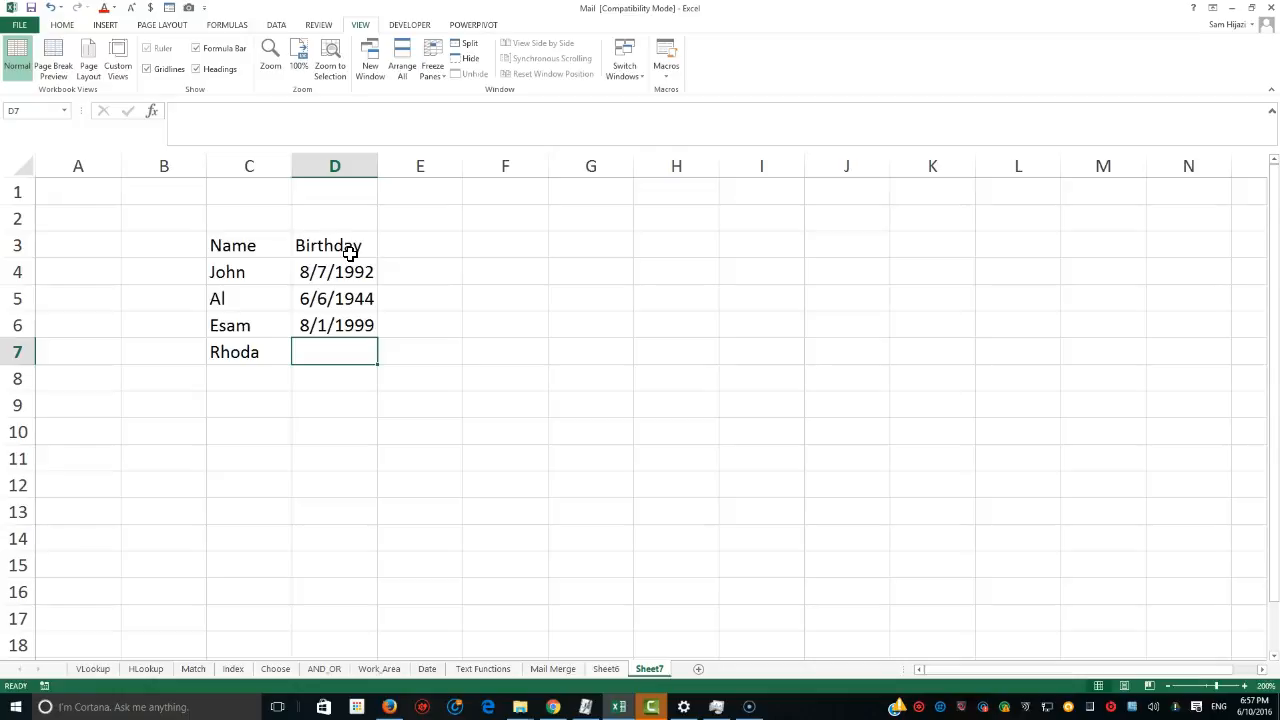
pyautogui.write('7/3')
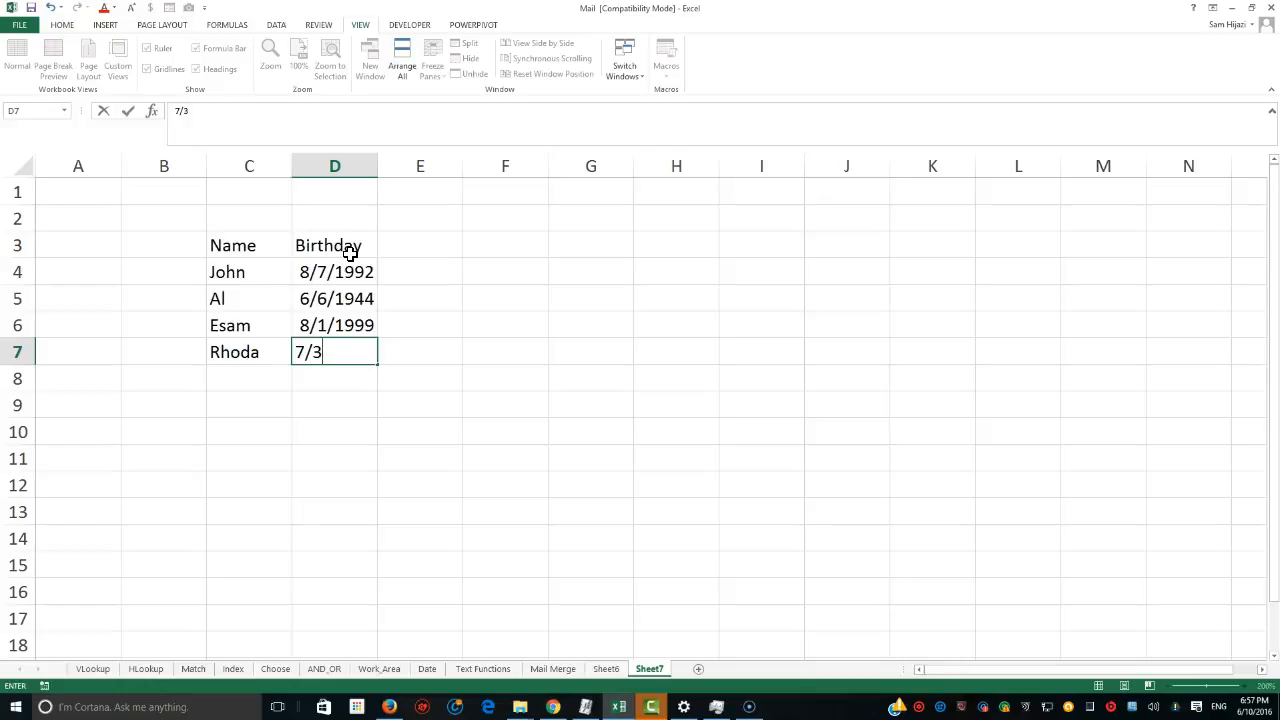
pyautogui.write('1/2000')
pyautogui.press('Return')
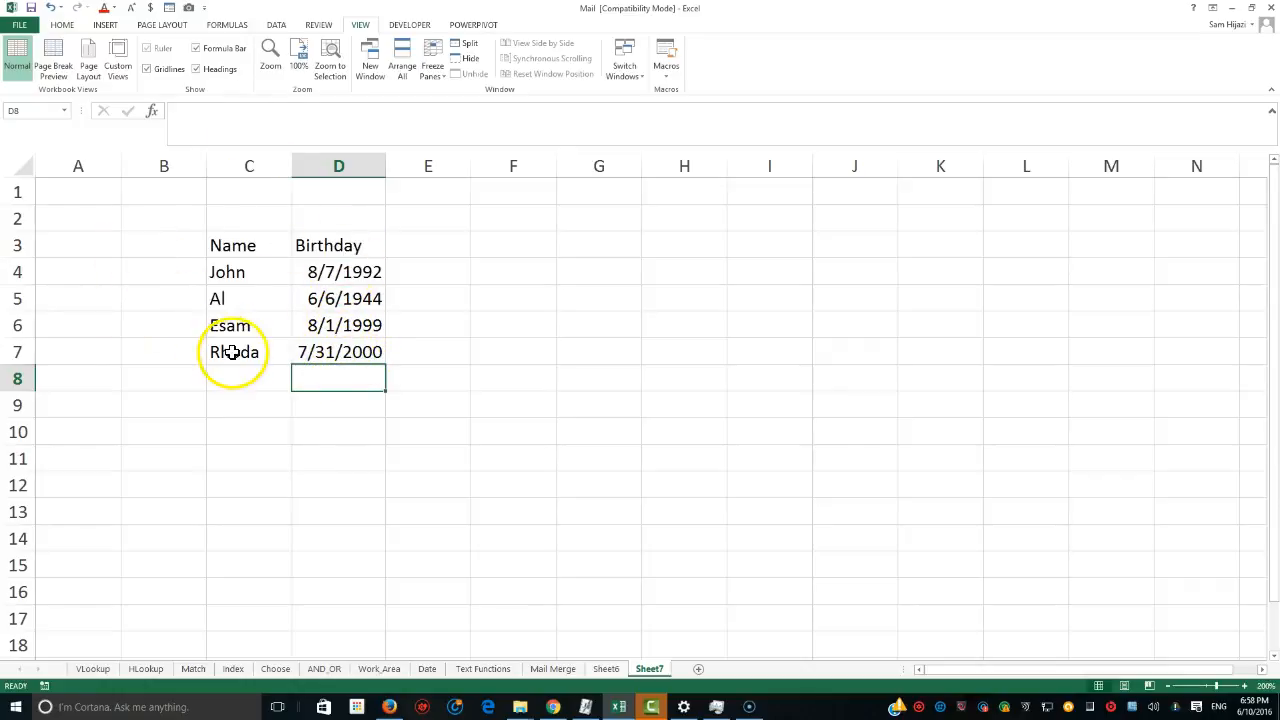
# In A1, enter =Today() to show the current date.
pyautogui.click(86, 200)
pyautogui.write('=')
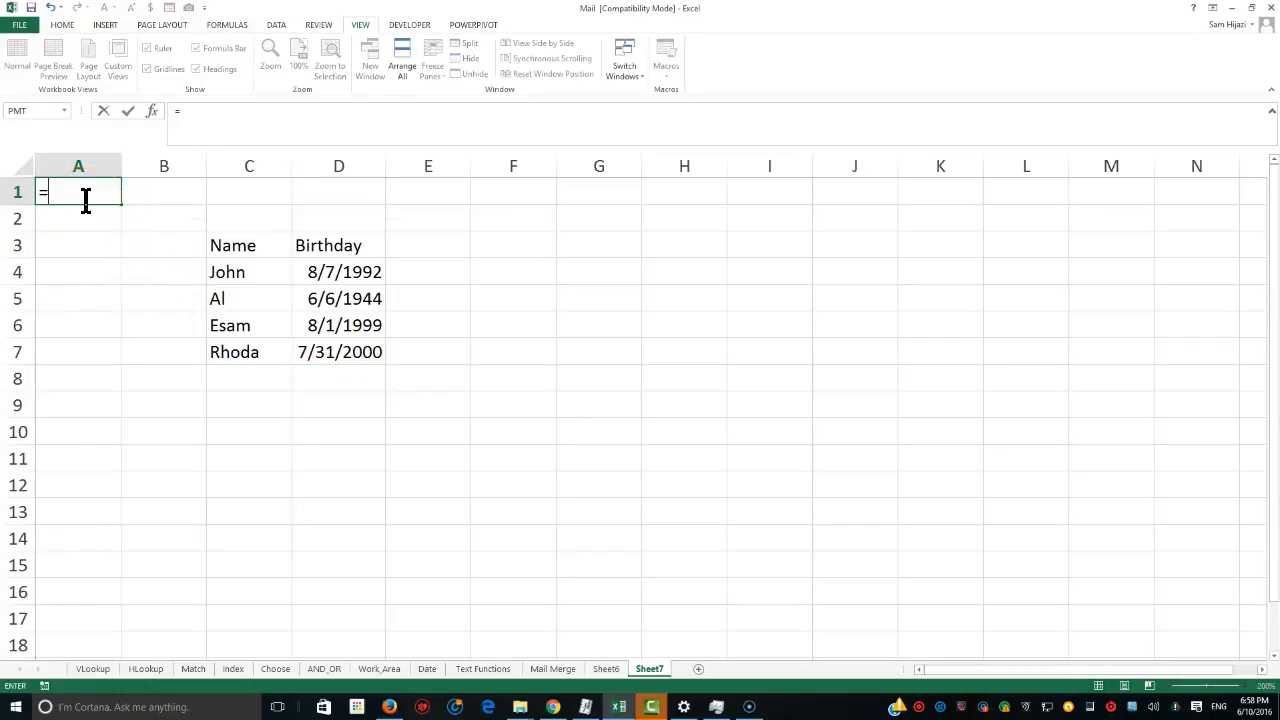
pyautogui.write('Today')
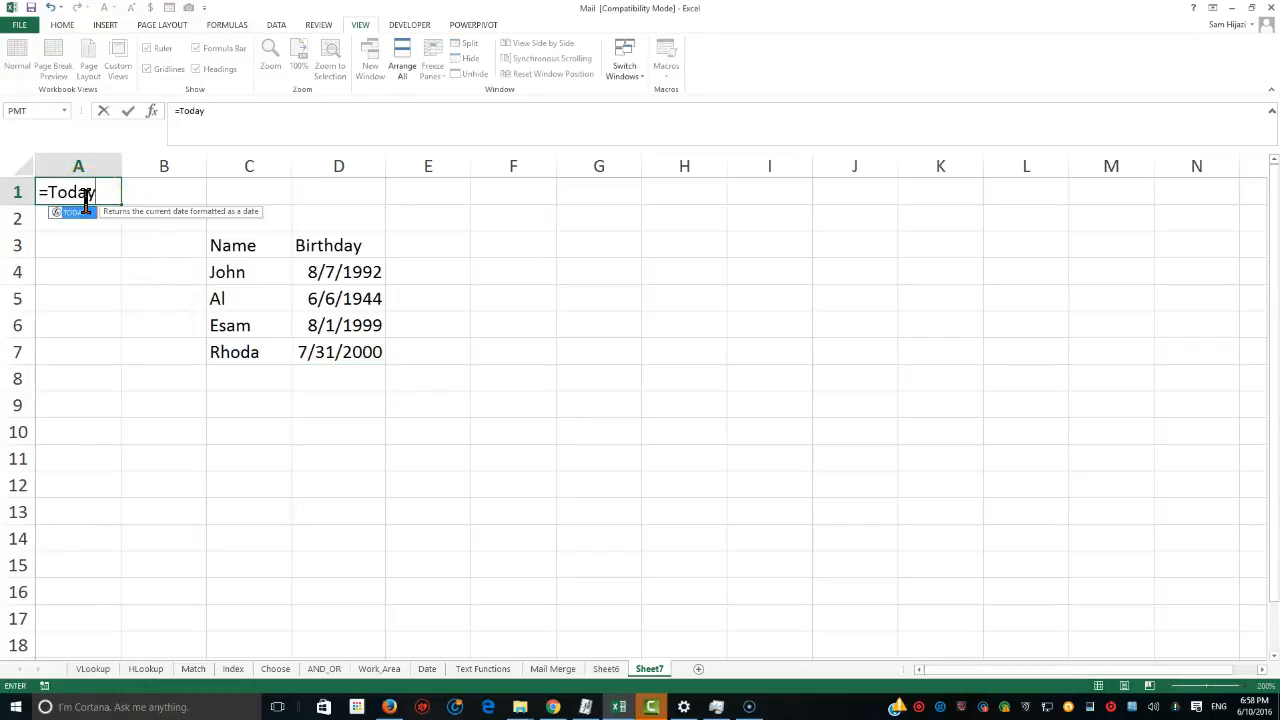
pyautogui.write('()')
pyautogui.press('Return')
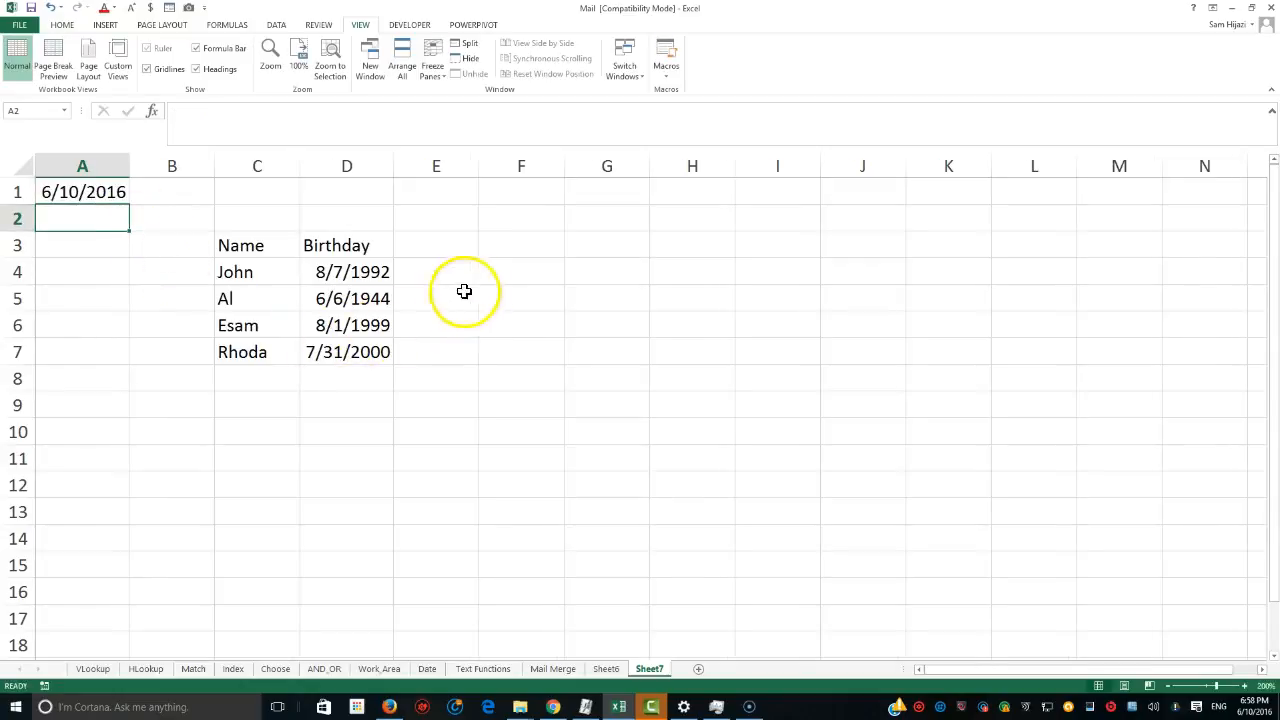
# Compare the TODAY formula in A1 with the birth dates in column D.
pyautogui.click(76, 195)
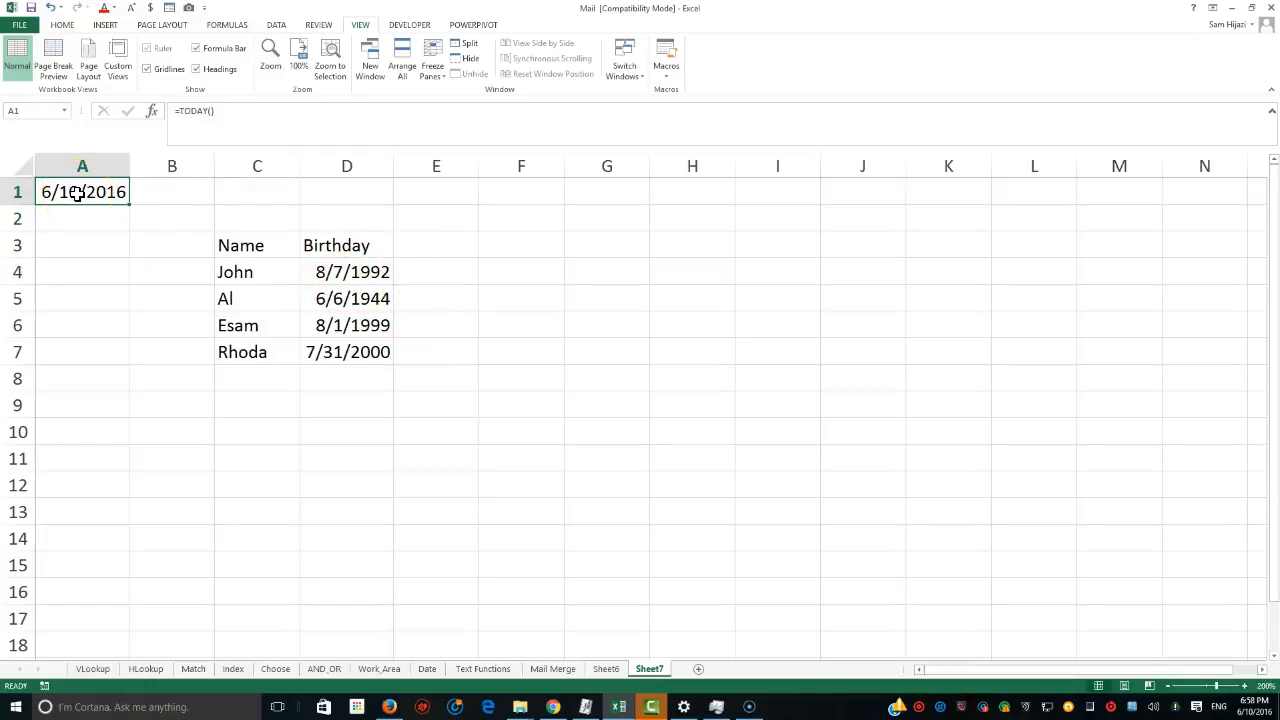
pyautogui.click(324, 272)
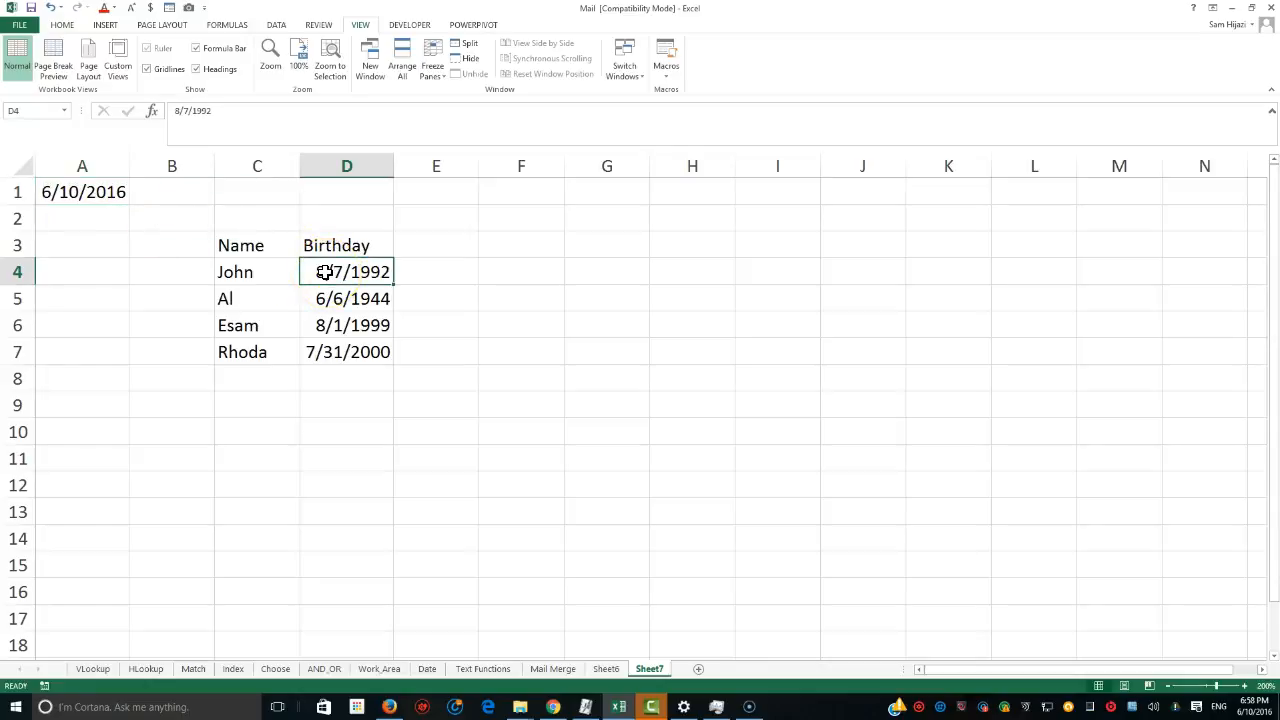
pyautogui.click(97, 196)
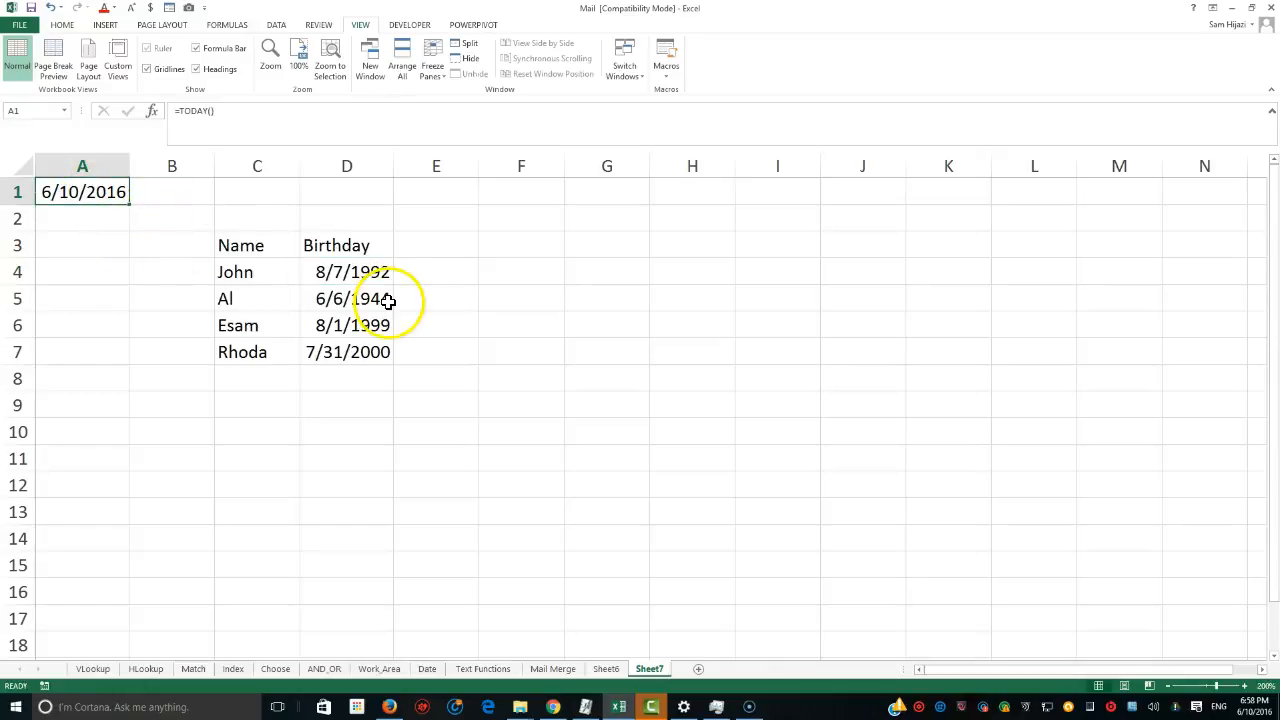
pyautogui.click(360, 278)
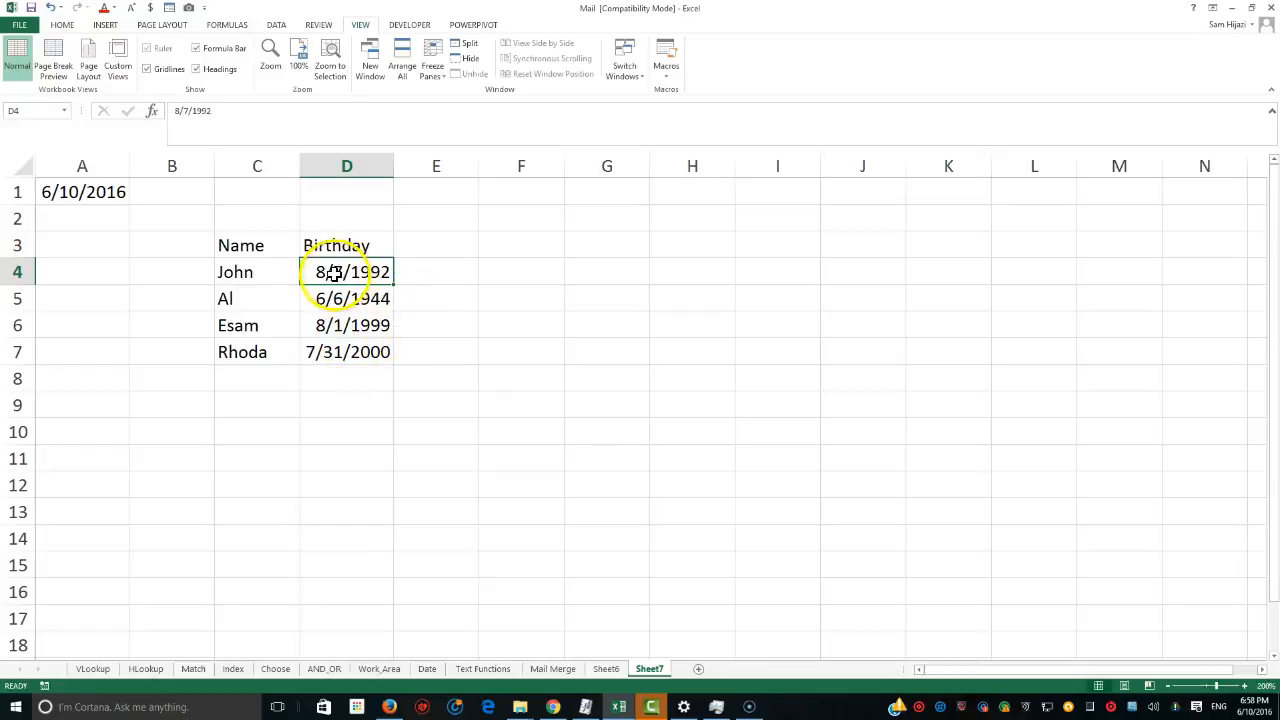
pyautogui.click(80, 191)
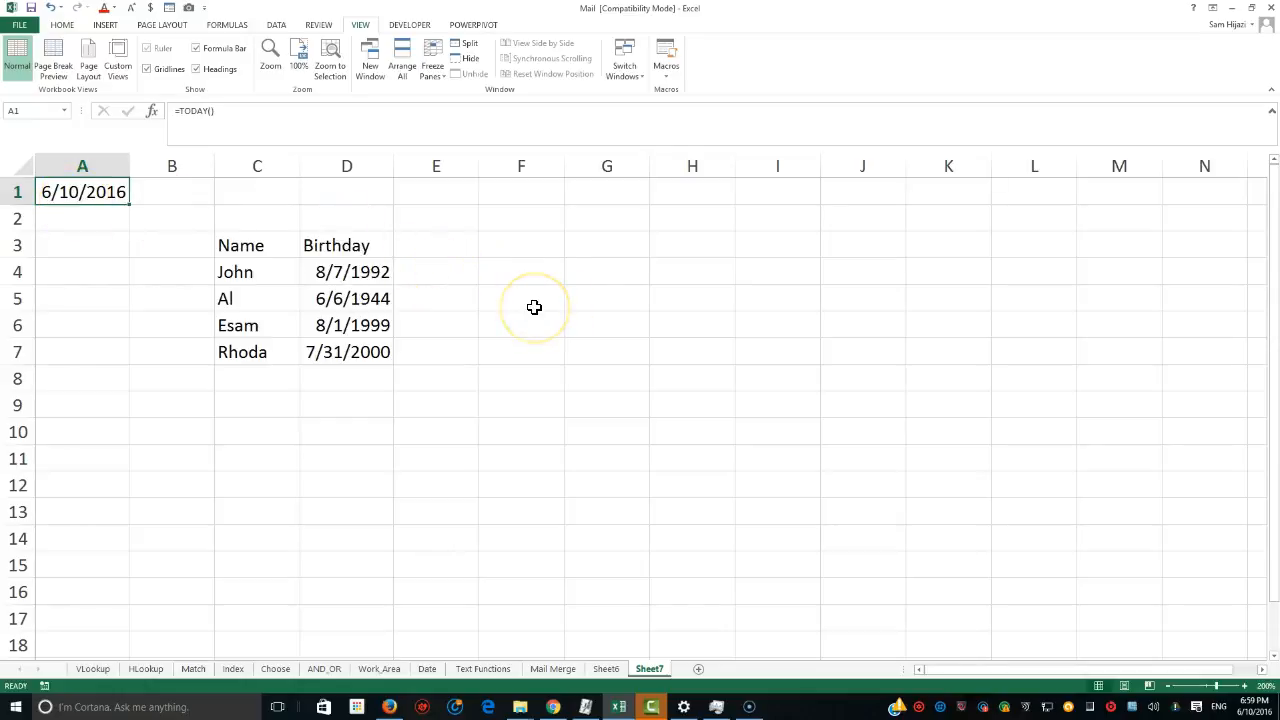
pyautogui.click(460, 252)
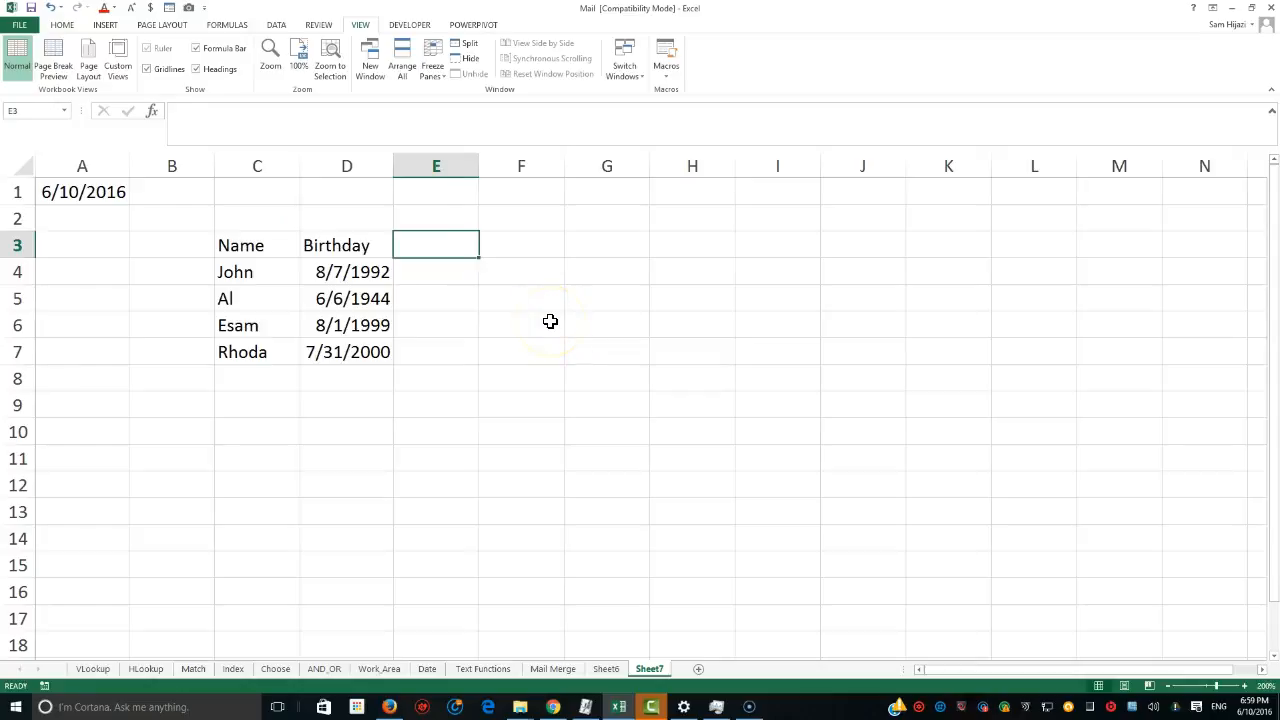
# Add a Month header in E3 and enter =MONTH(D4) in E4, filling it down to E7.
pyautogui.write('Month')
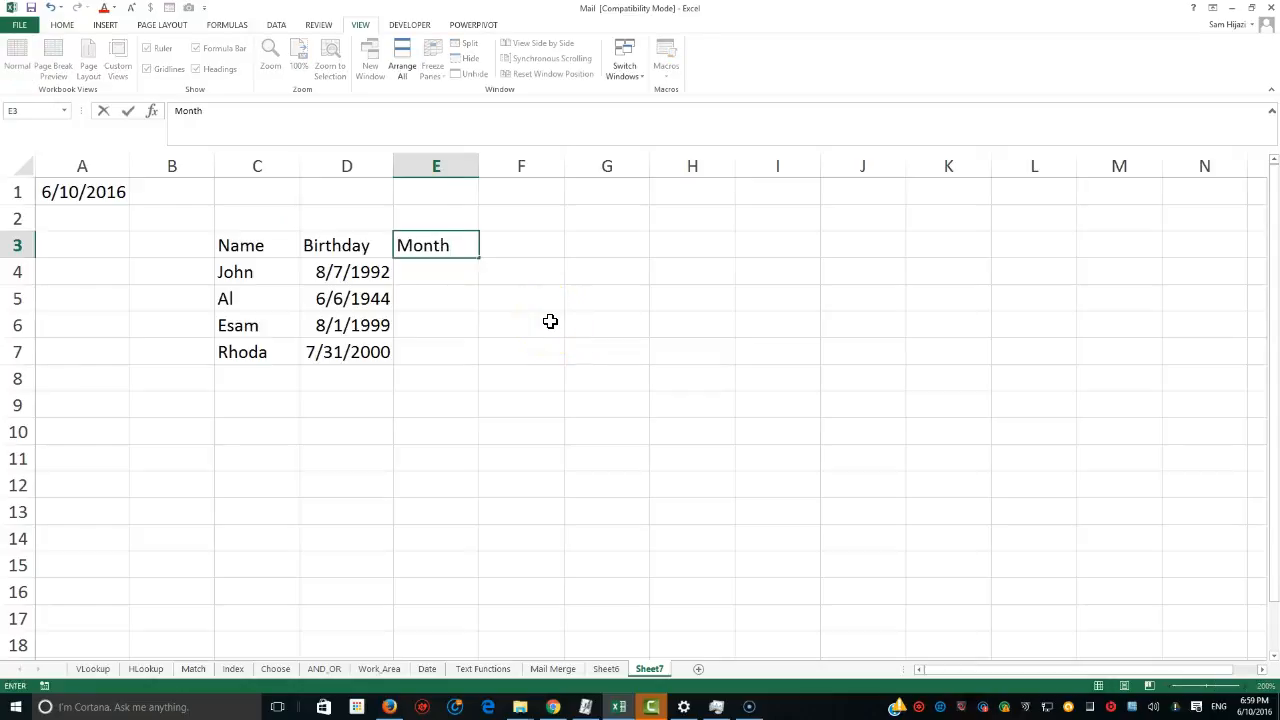
pyautogui.press('Return')
pyautogui.write('=month(')
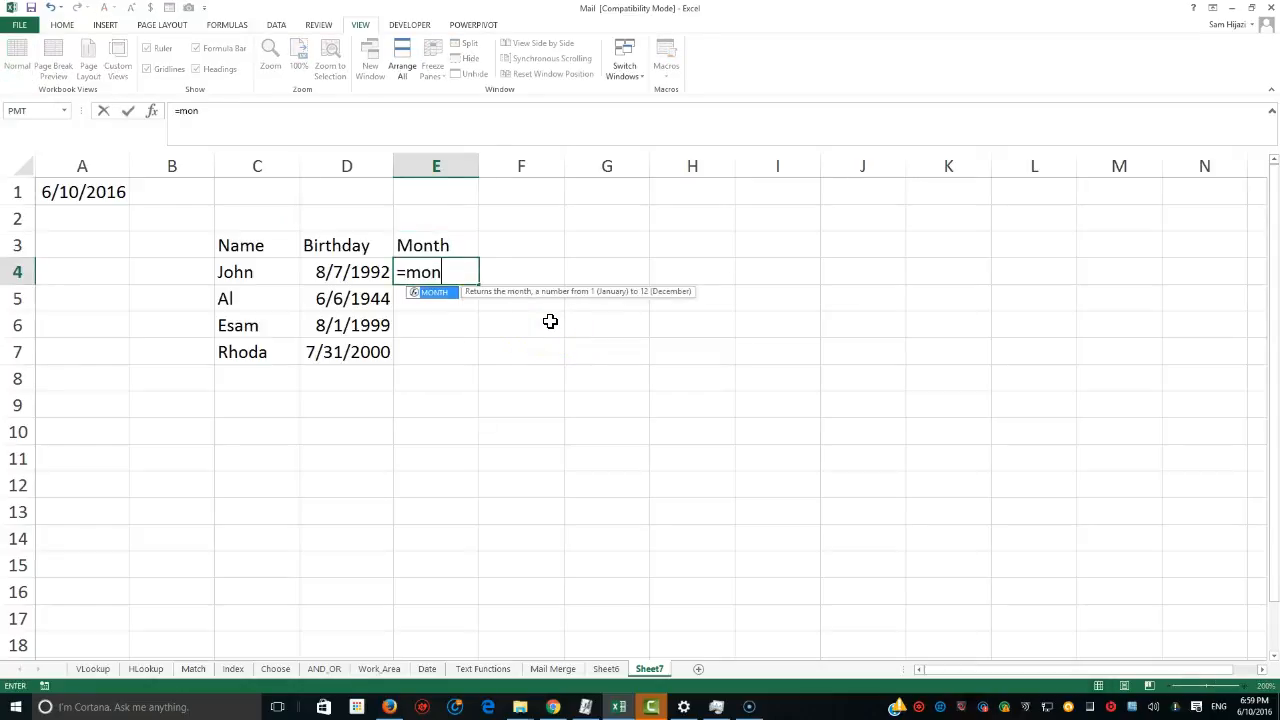
pyautogui.click(334, 276)
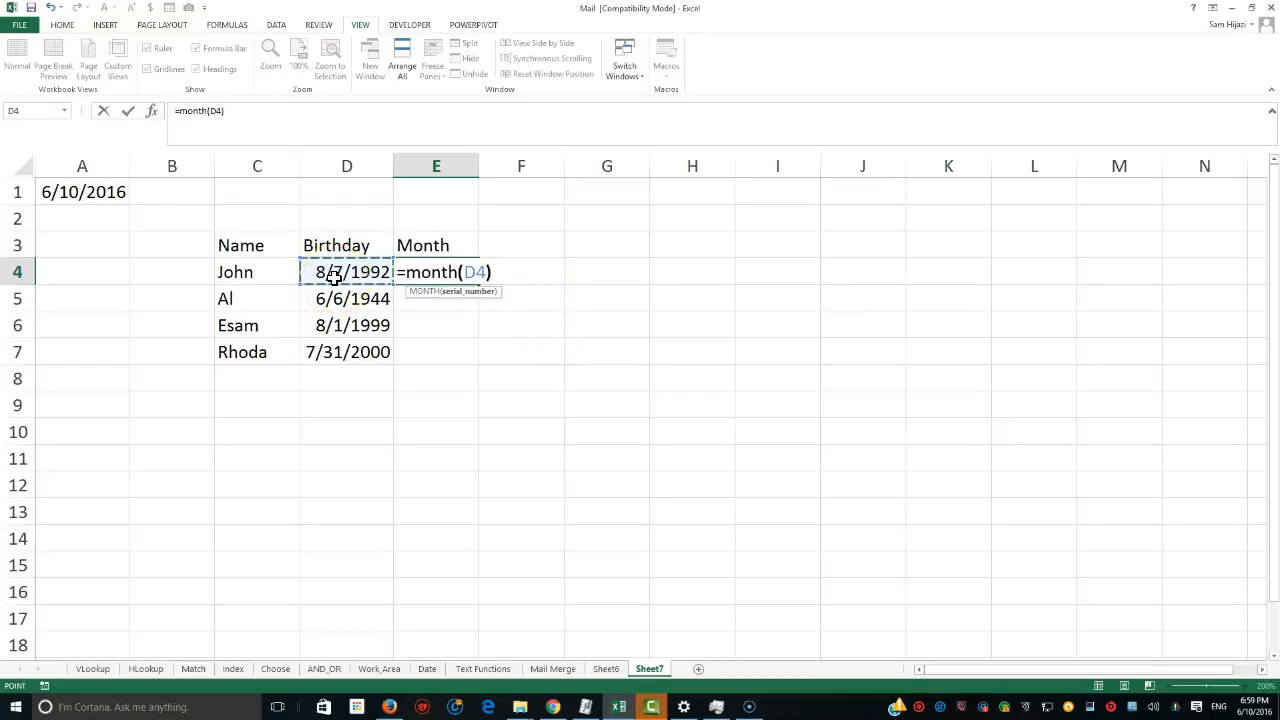
pyautogui.write(')')
pyautogui.press('Return')
pyautogui.click(414, 277)
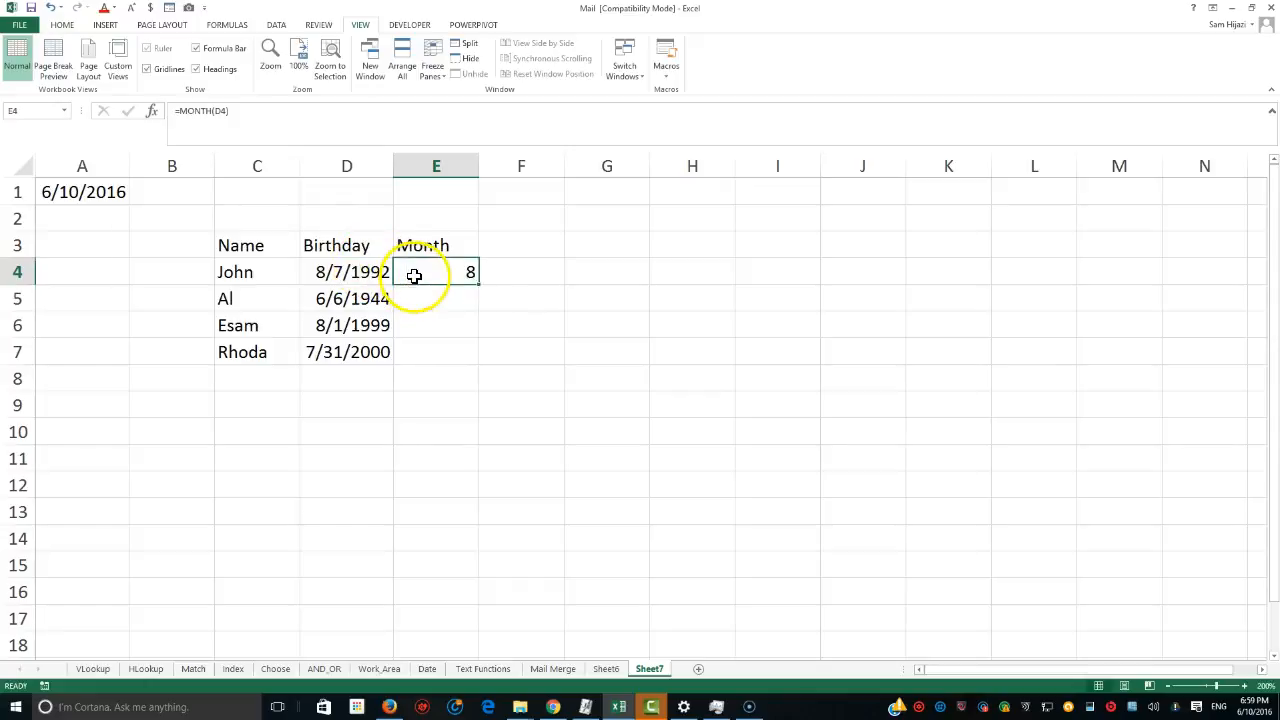
pyautogui.moveTo(478, 284); pyautogui.dragTo(470, 355)
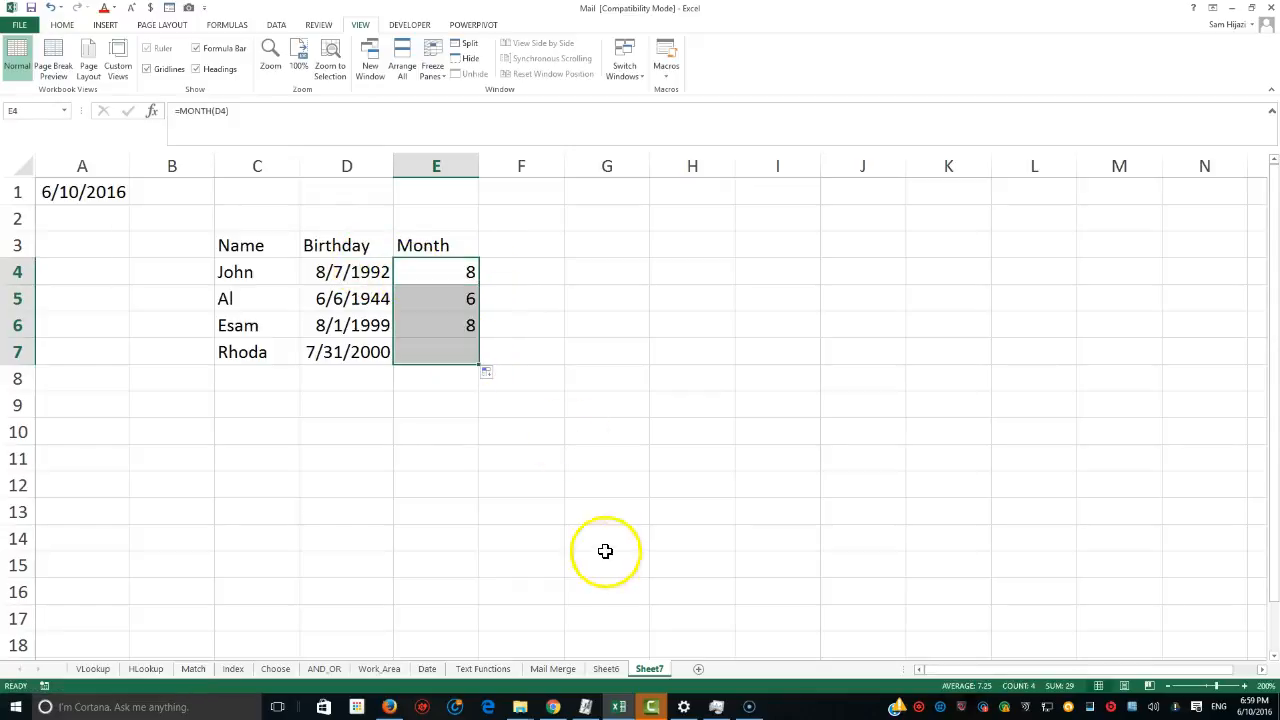
# Add a Day header in F3 and enter =DAY(D4) in F4, filling it down to F7.
pyautogui.click(535, 246)
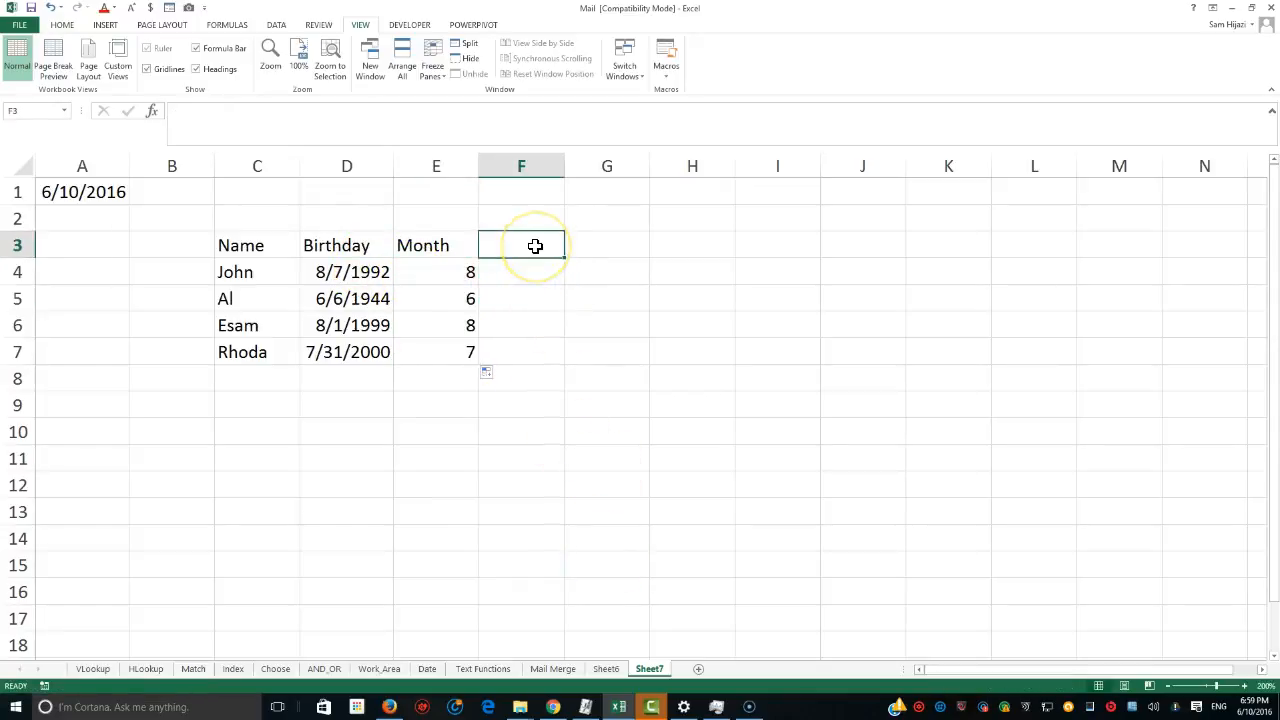
pyautogui.write('Day')
pyautogui.press('Return')
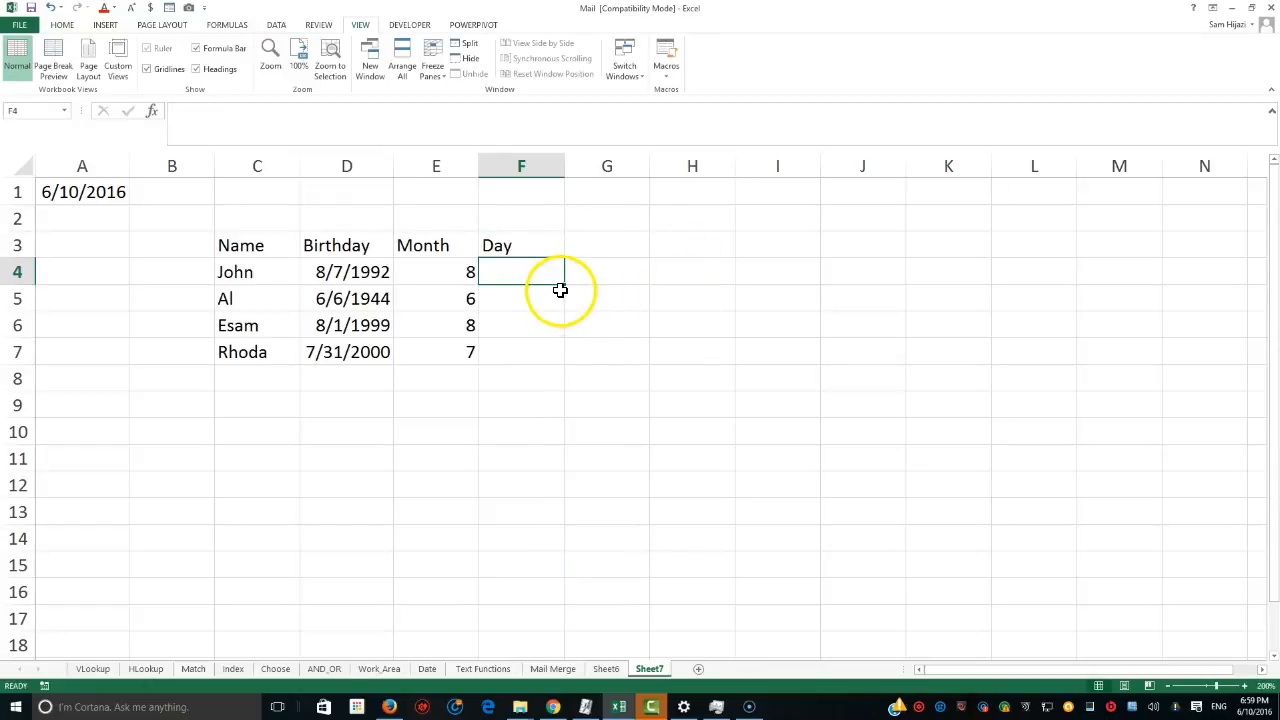
pyautogui.write('=day(')
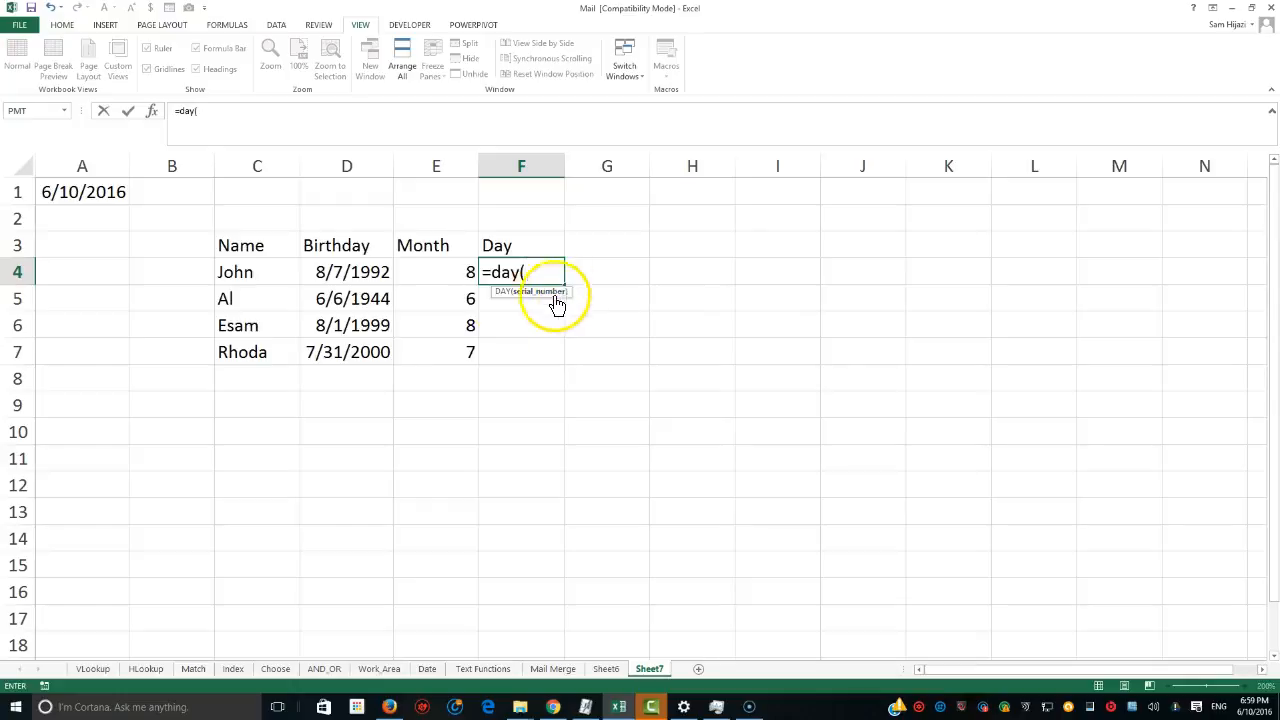
pyautogui.click(369, 266)
pyautogui.write(')')
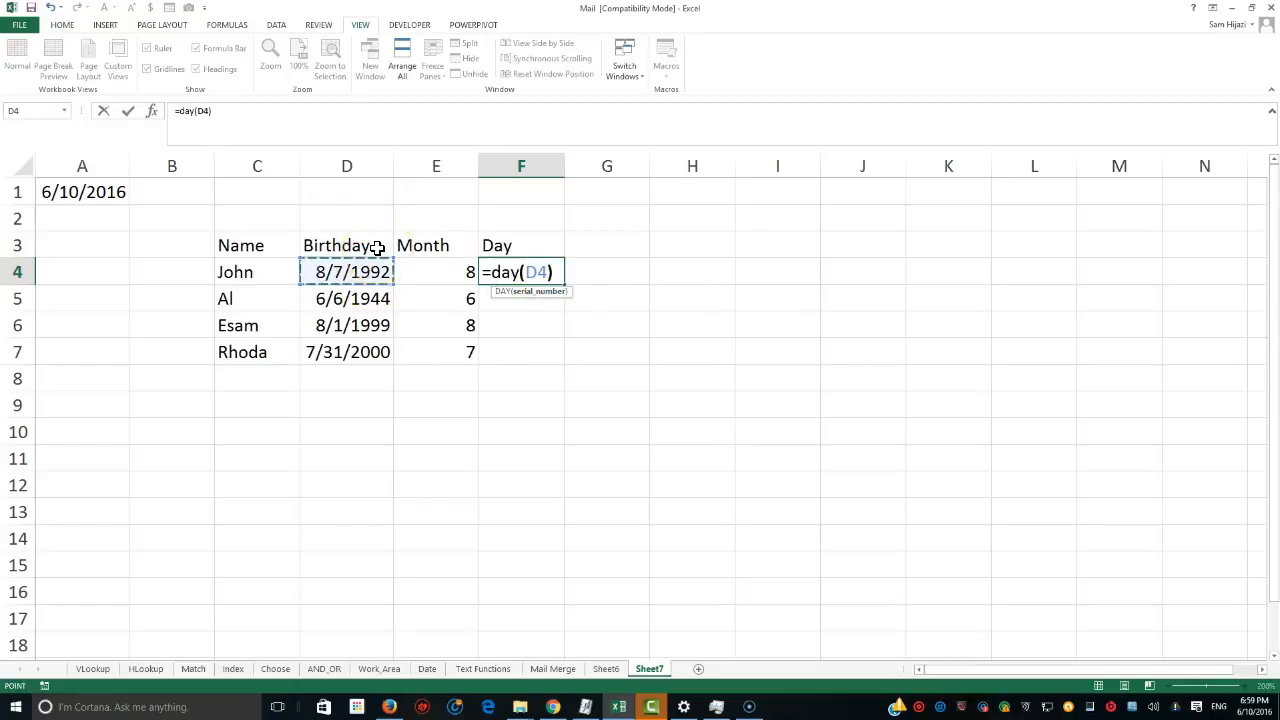
pyautogui.press('Return')
pyautogui.click(509, 270)
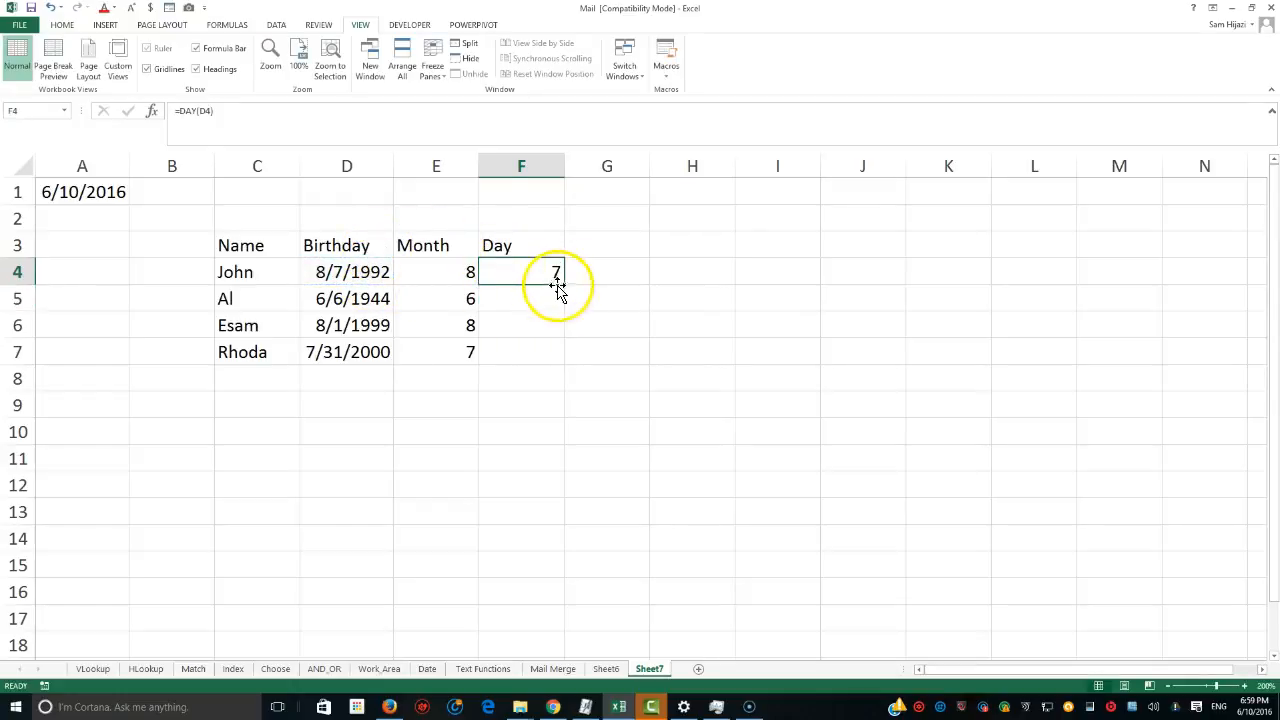
pyautogui.moveTo(562, 285); pyautogui.dragTo(551, 356)
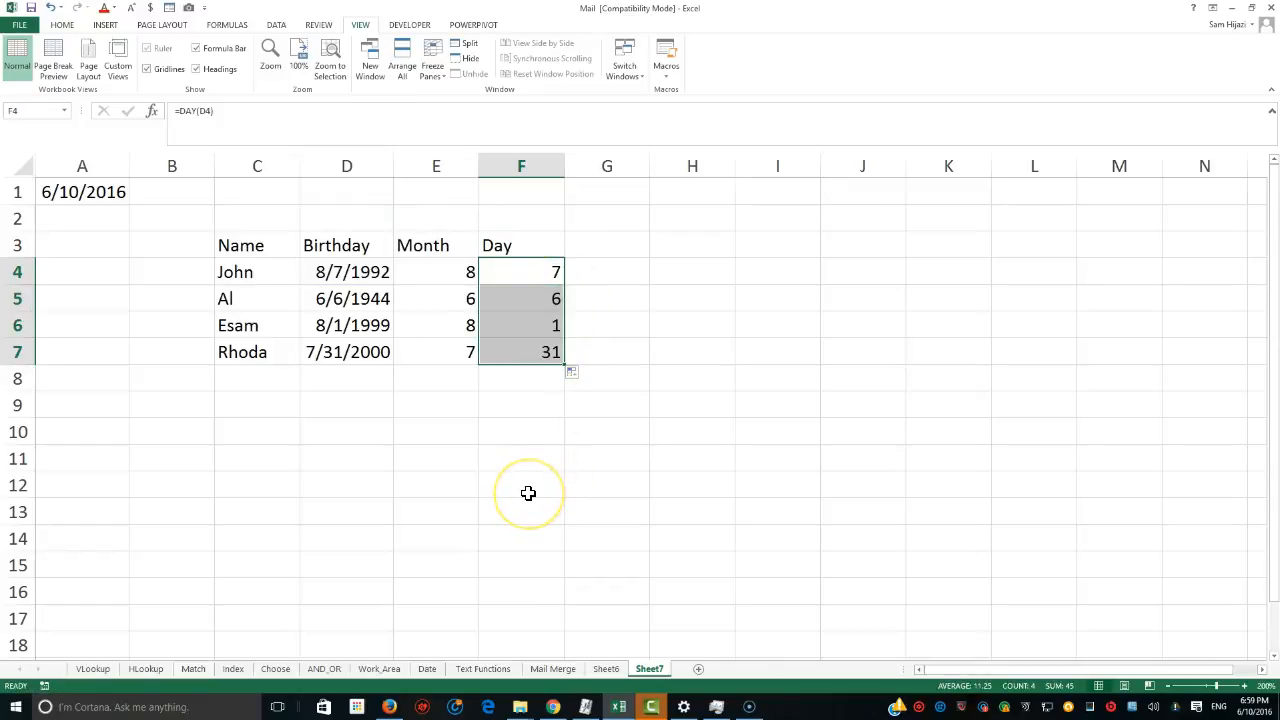
# Add a Month-D header in G3 and enter =MONTH($A$1) in G4 with an absolute reference, filling it down to G7.
pyautogui.click(100, 192)
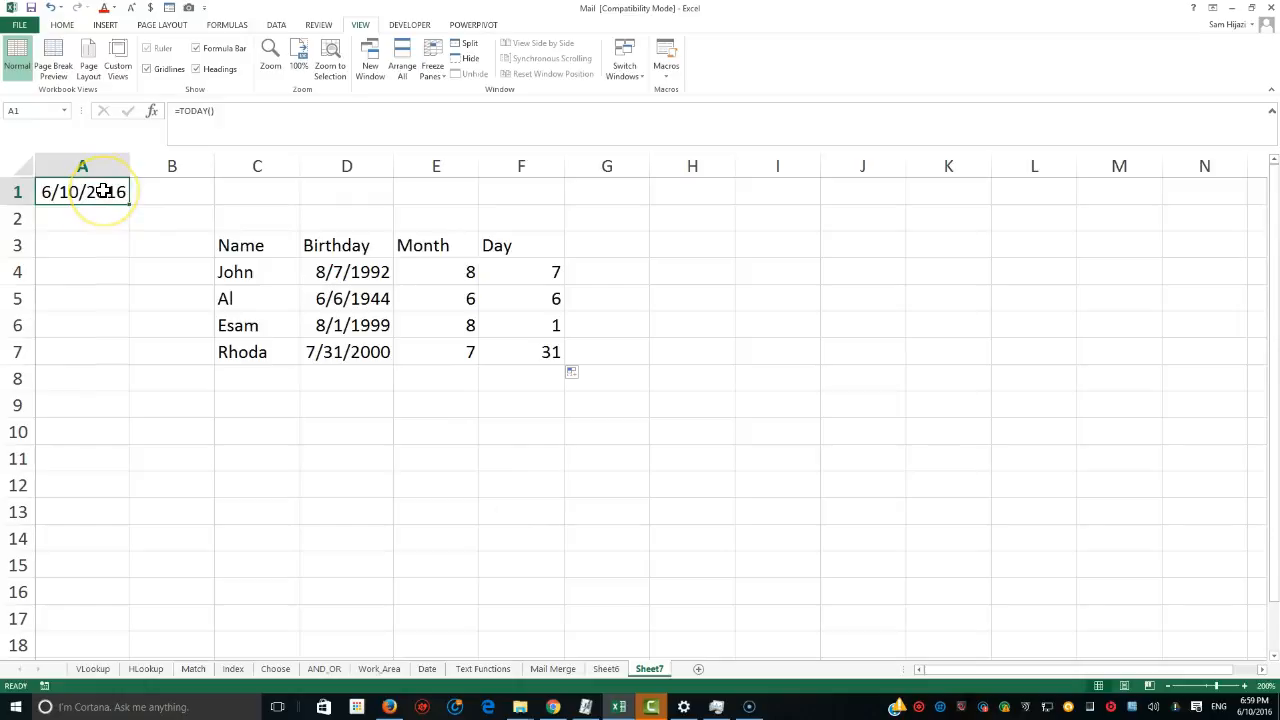
pyautogui.click(632, 250)
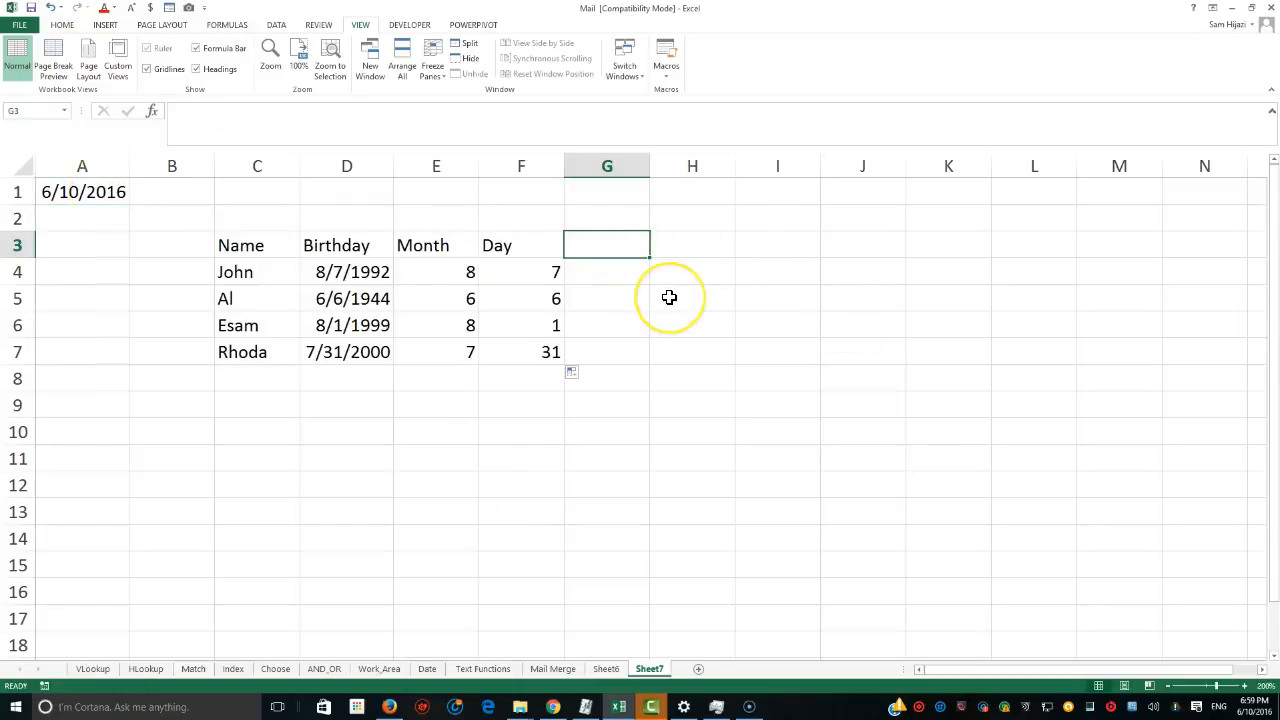
pyautogui.write('Tod')
pyautogui.press('BackSpace')
pyautogui.press('BackSpace')
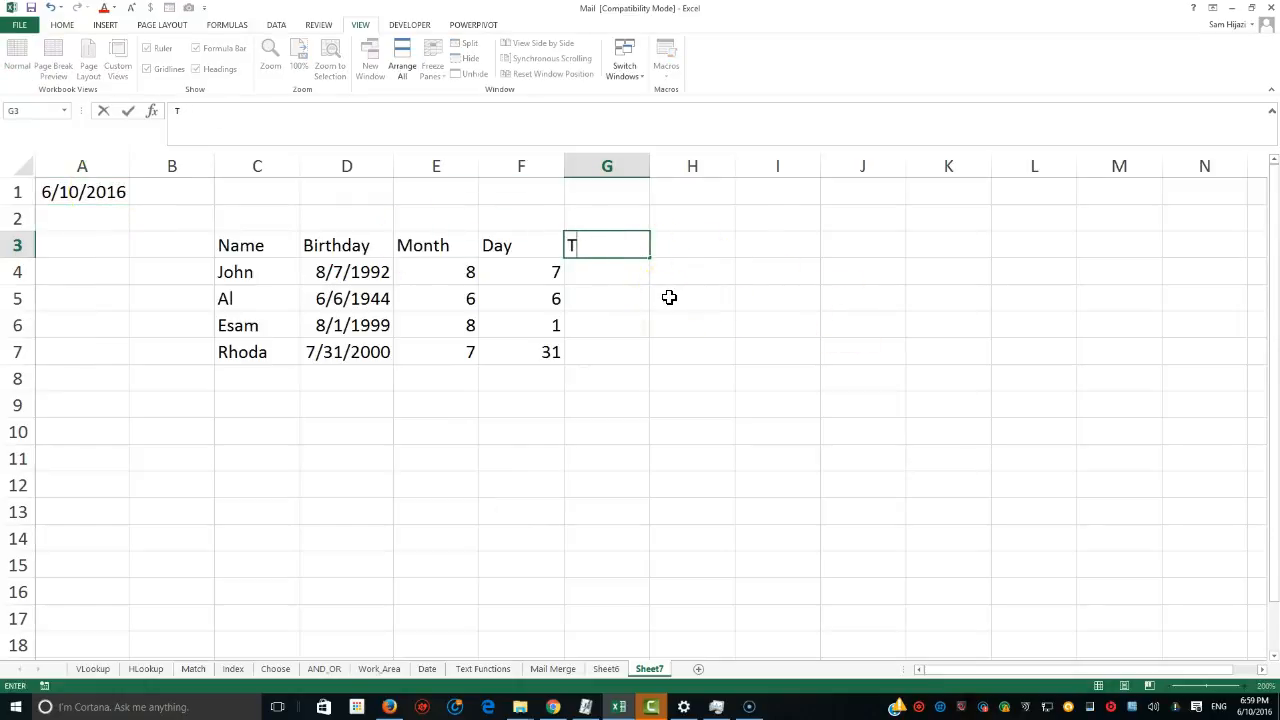
pyautogui.press('BackSpace')
pyautogui.write('Month-D')
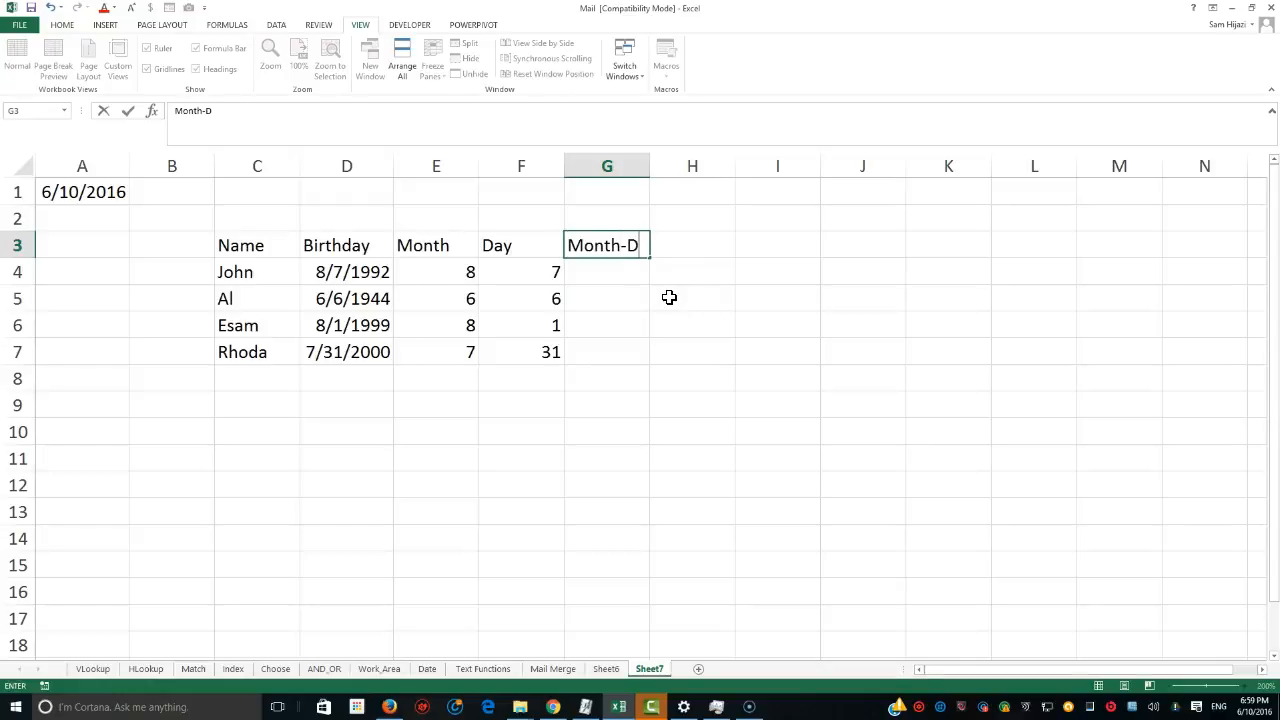
pyautogui.press('Return')
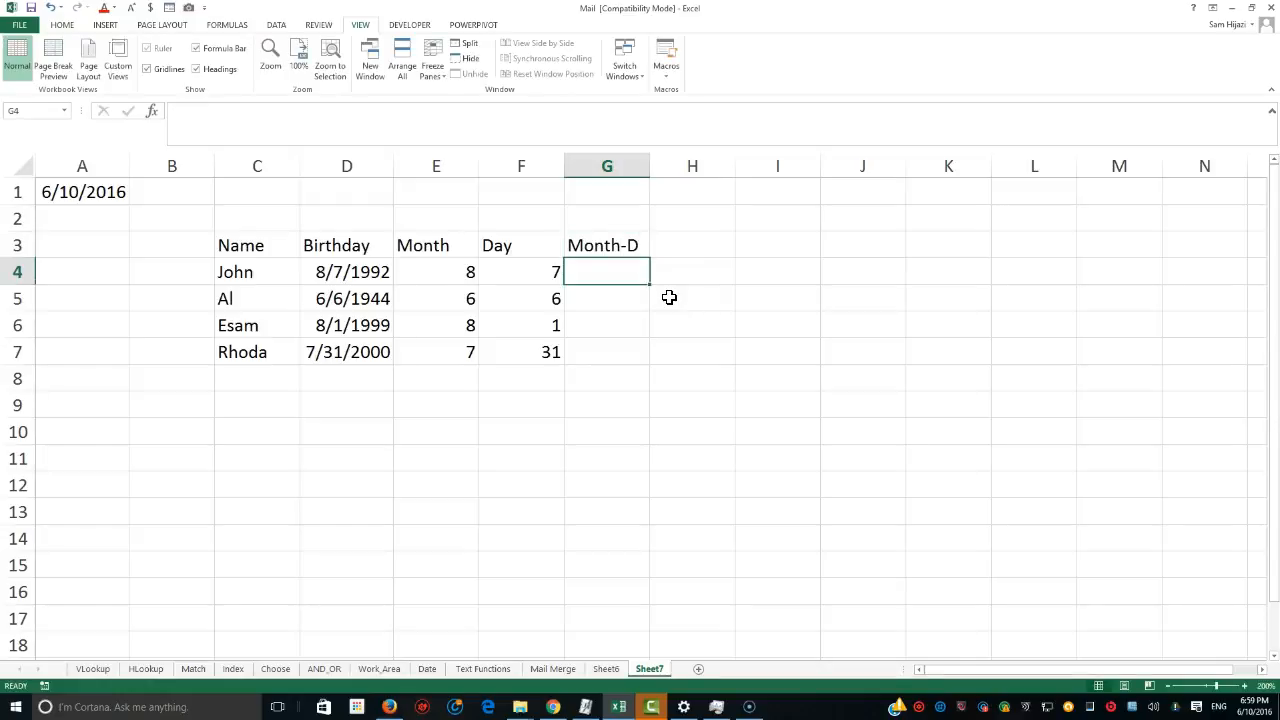
pyautogui.write('=')
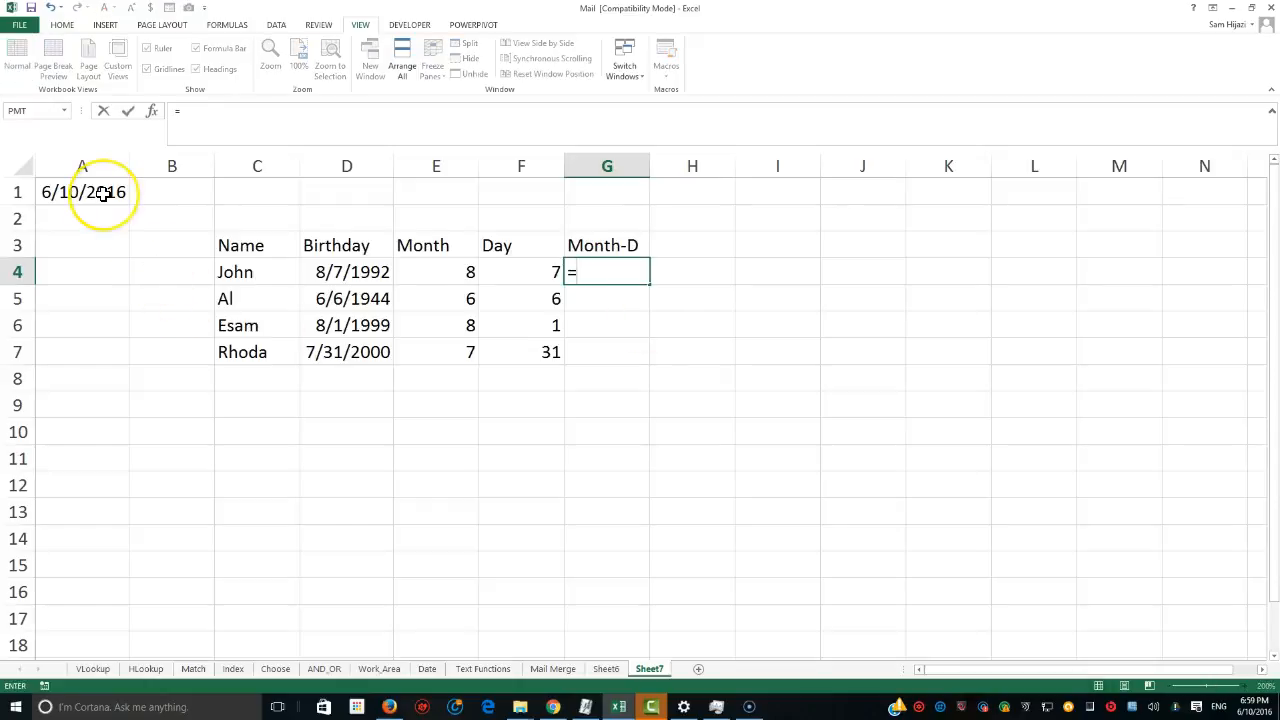
pyautogui.write('mo')
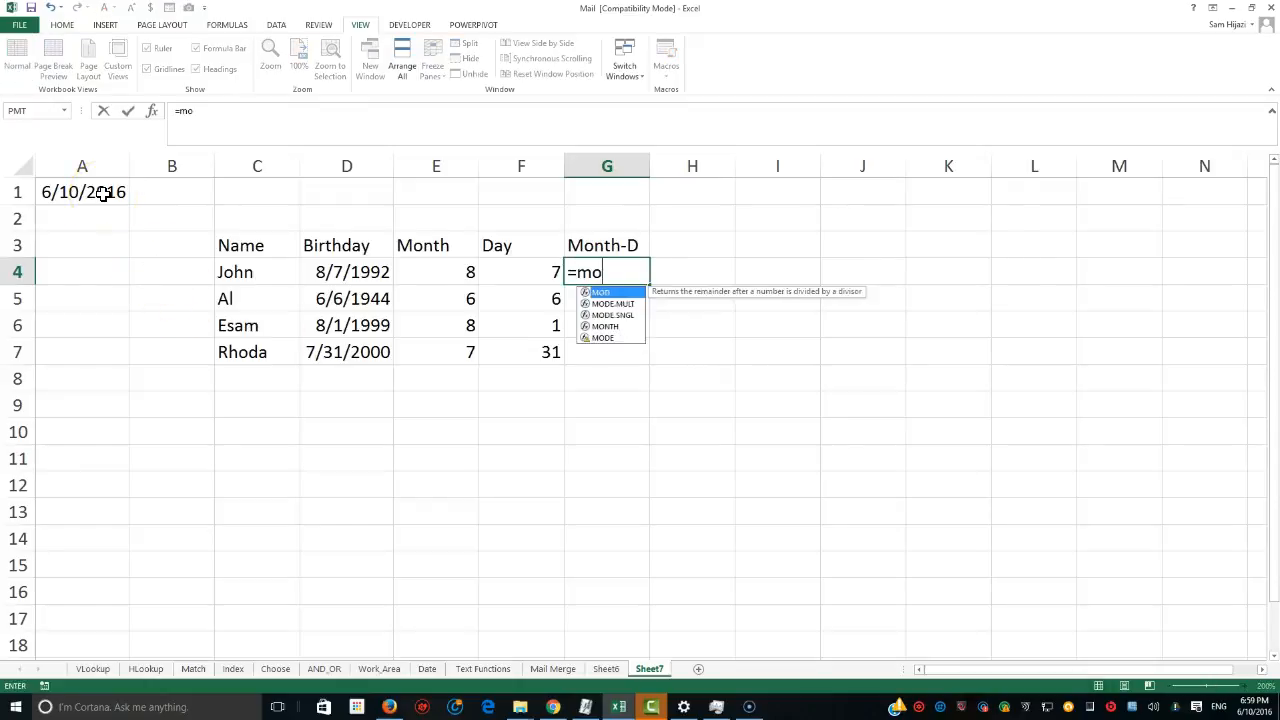
pyautogui.write('nth(')
pyautogui.click(104, 194)
pyautogui.press('F4')
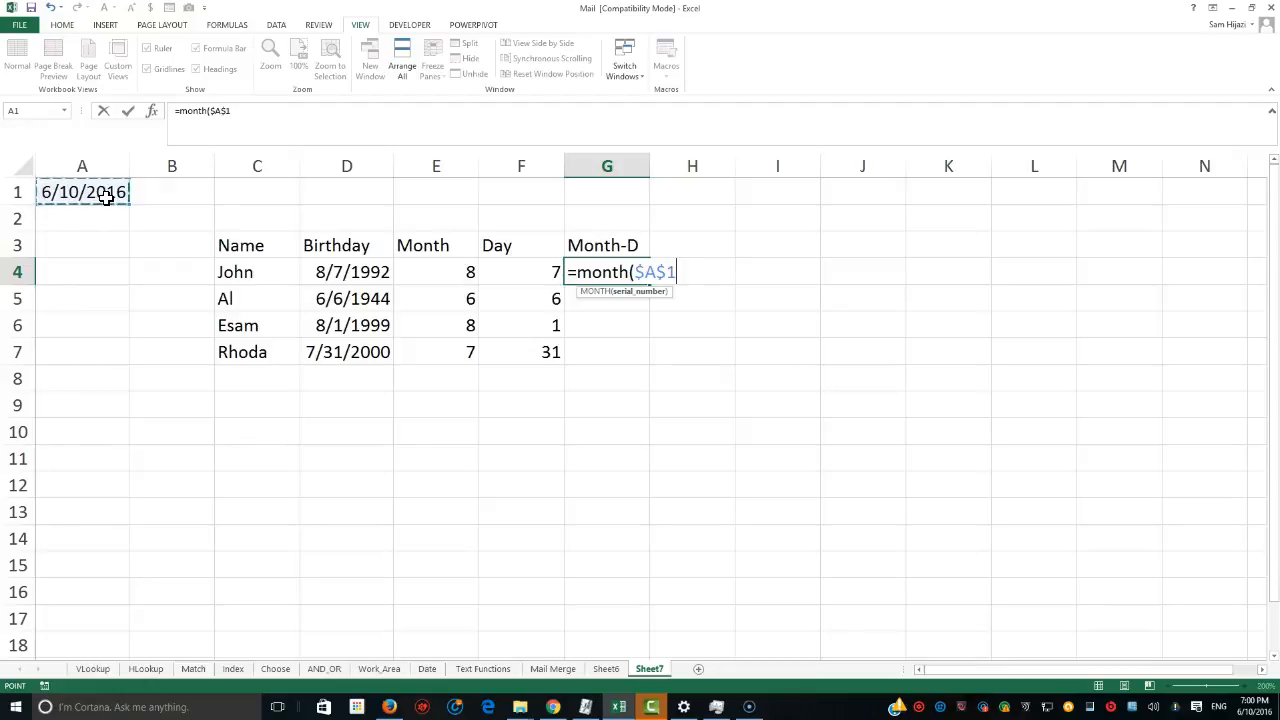
pyautogui.press('Return')
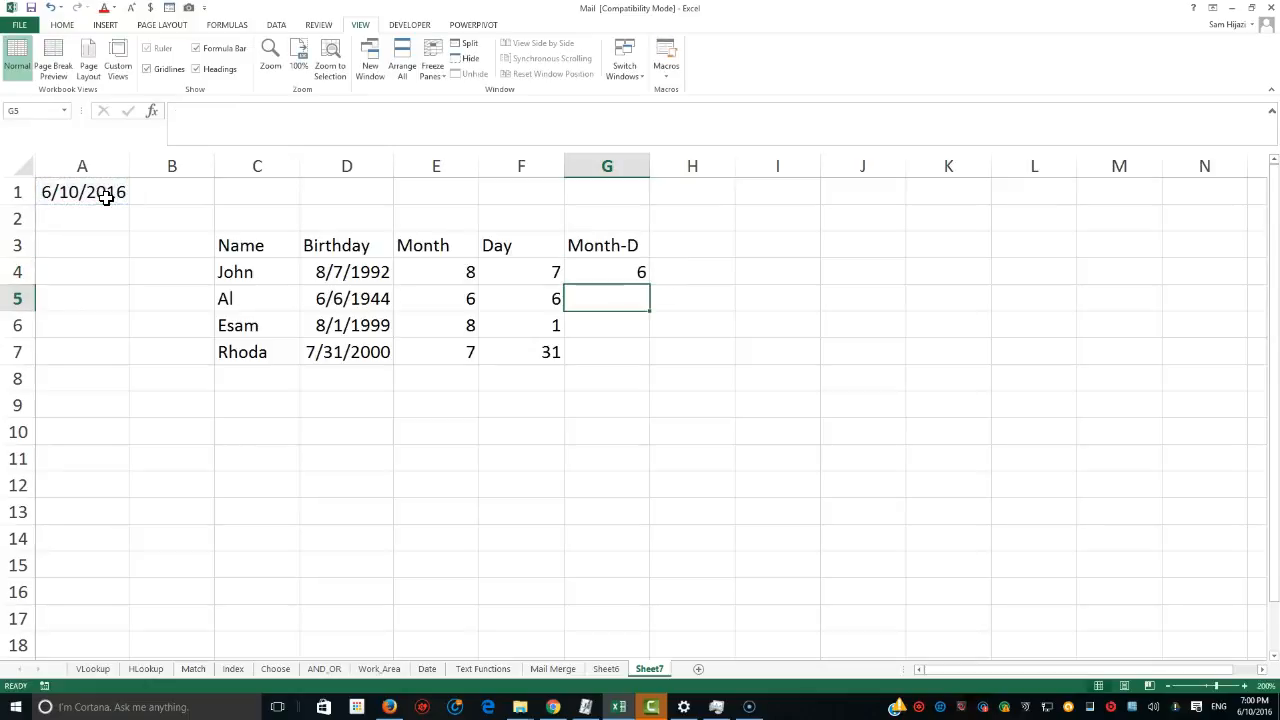
pyautogui.click(608, 273)
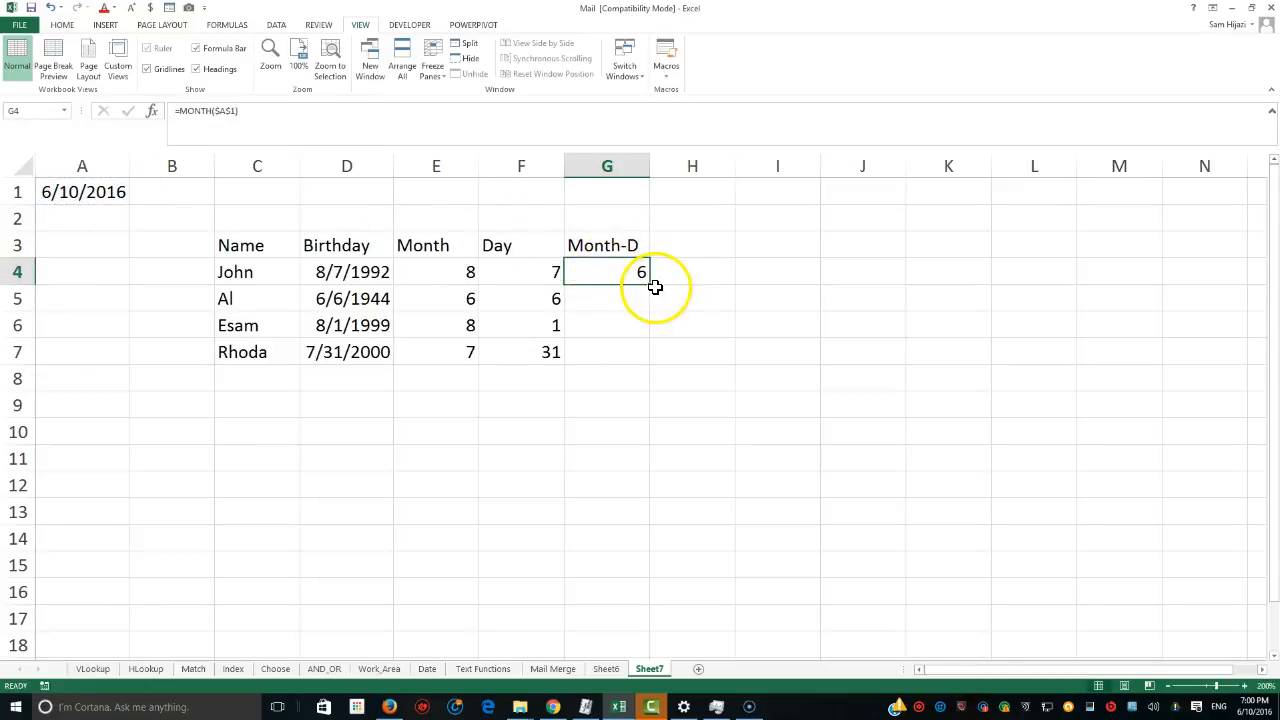
pyautogui.moveTo(650, 286); pyautogui.dragTo(629, 377)
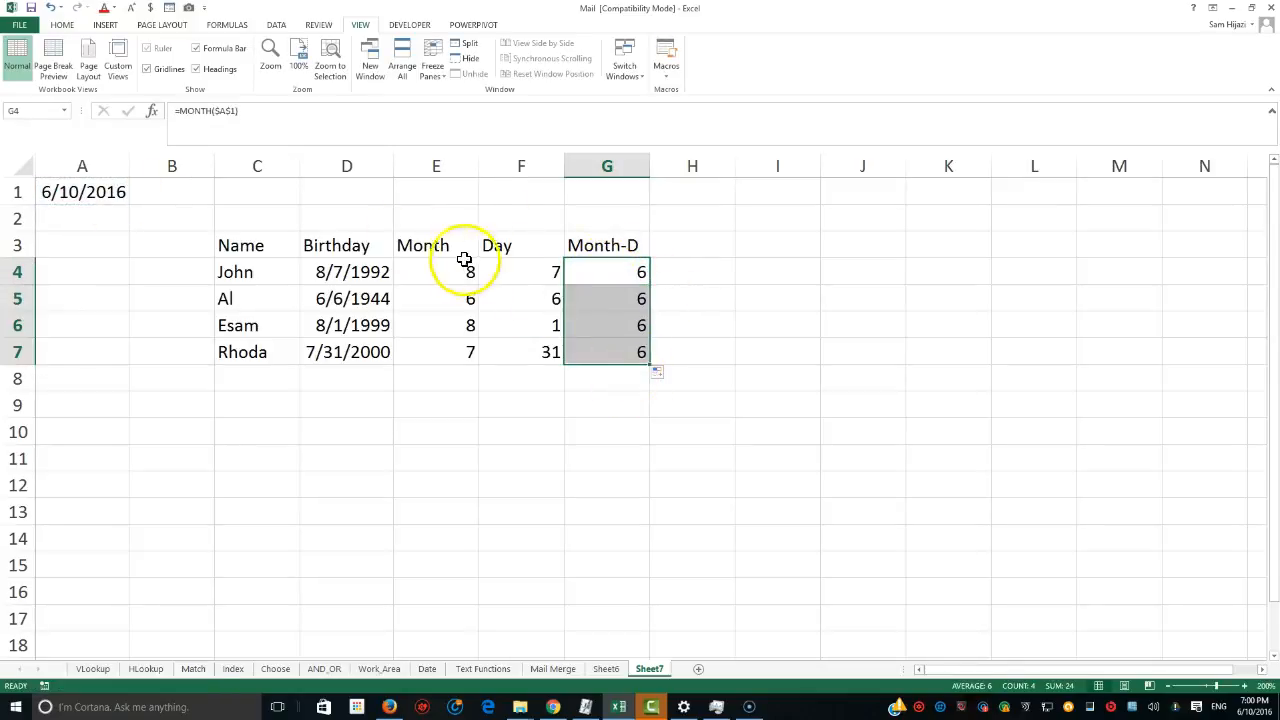
# Add a Day-D header in H3 and enter =DAY($A$1) in H4, filling it down to H7.
pyautogui.click(468, 271)
pyautogui.click(597, 277)
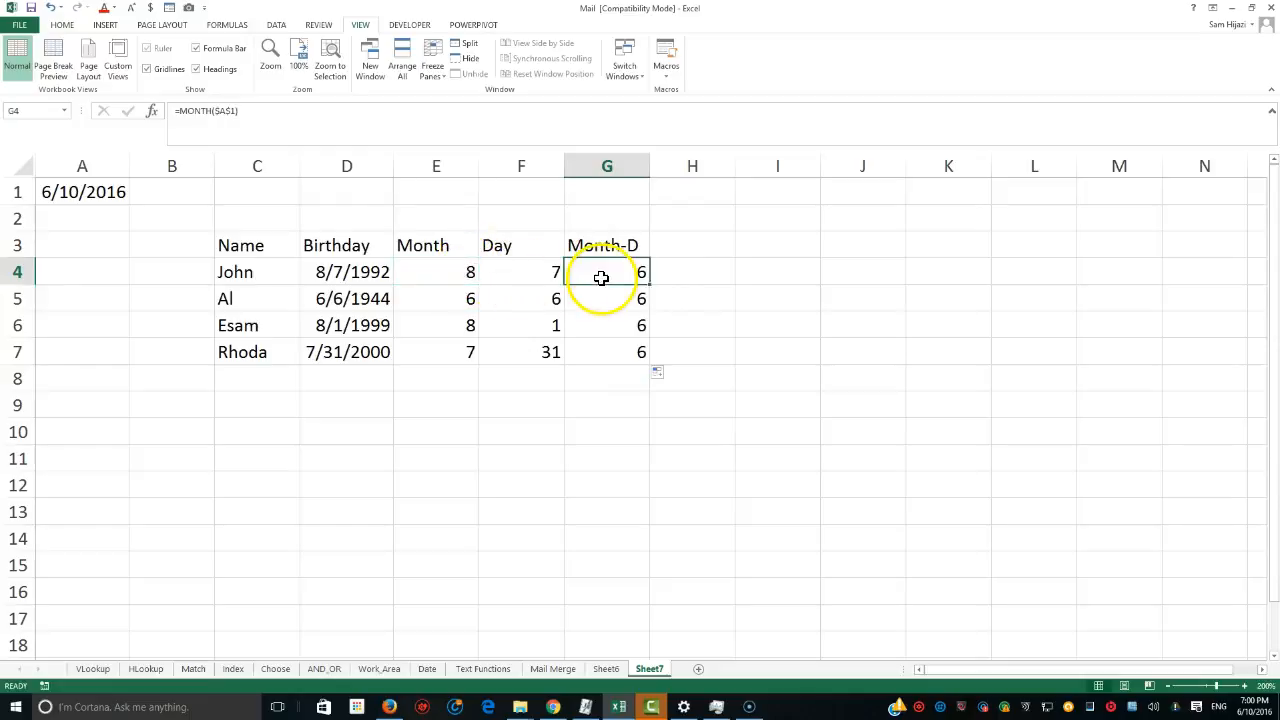
pyautogui.click(684, 250)
pyautogui.write('Day')
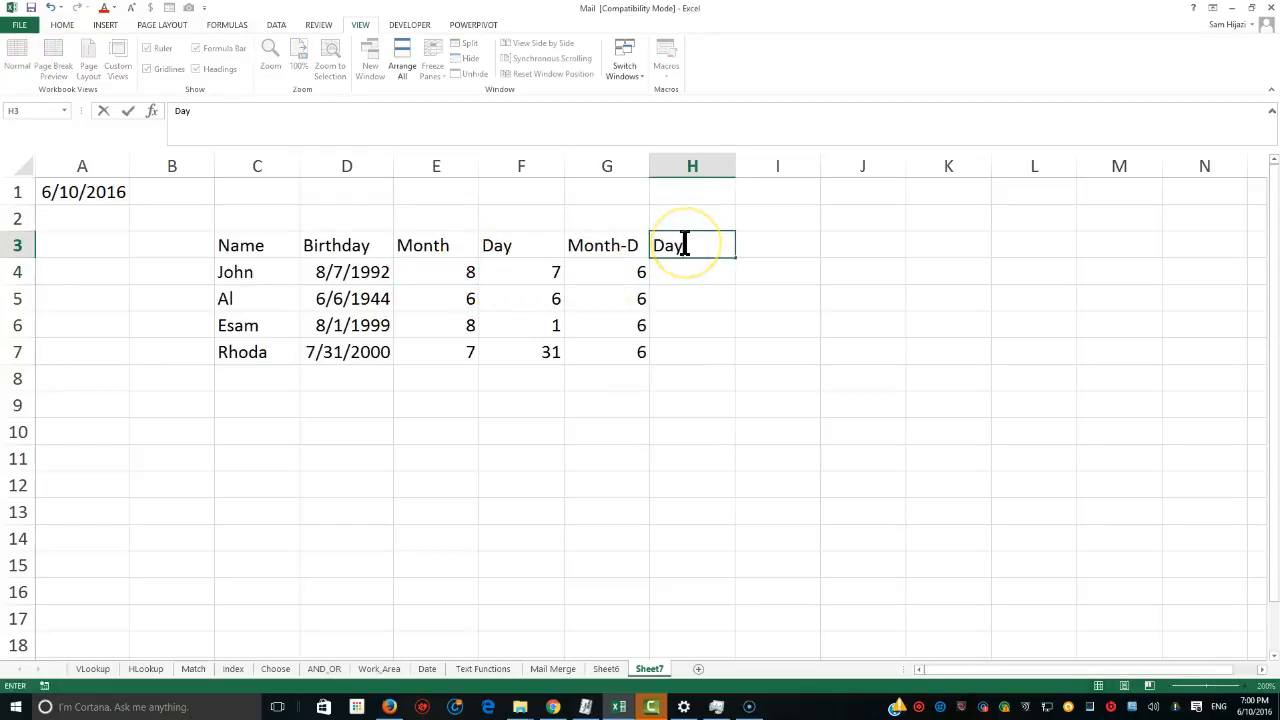
pyautogui.write('-D')
pyautogui.press('Return')
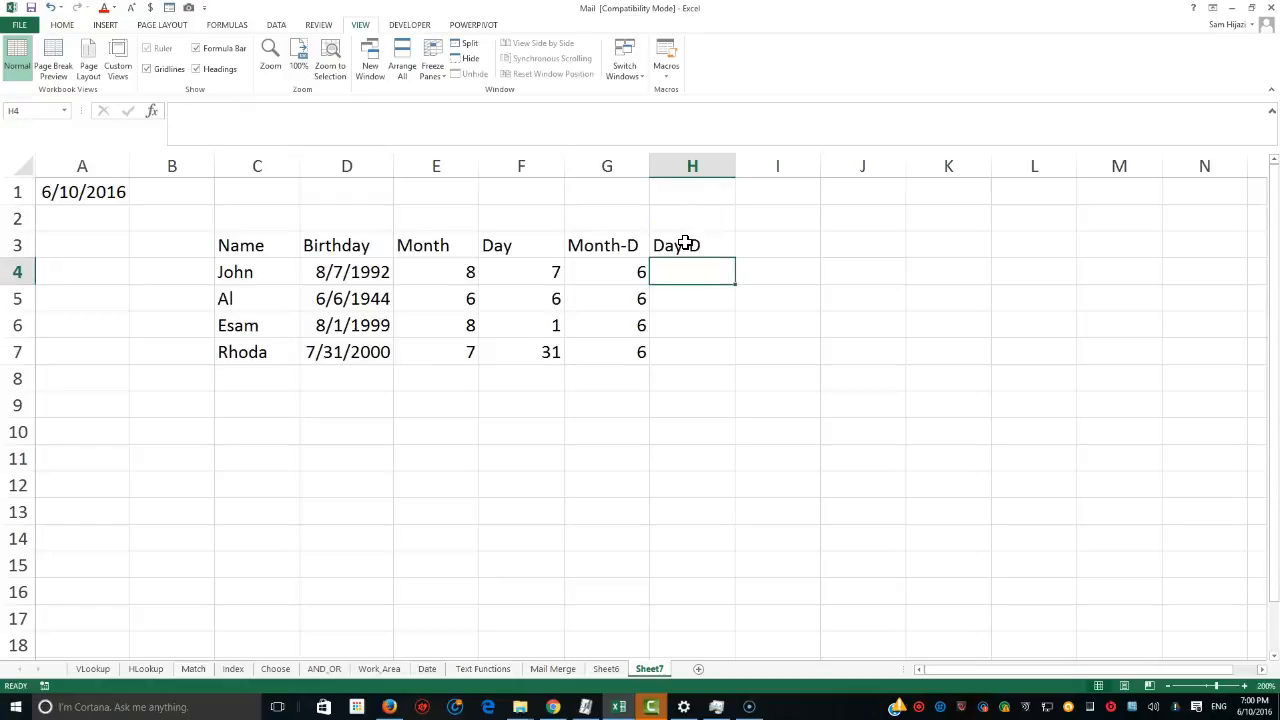
pyautogui.write('=day(')
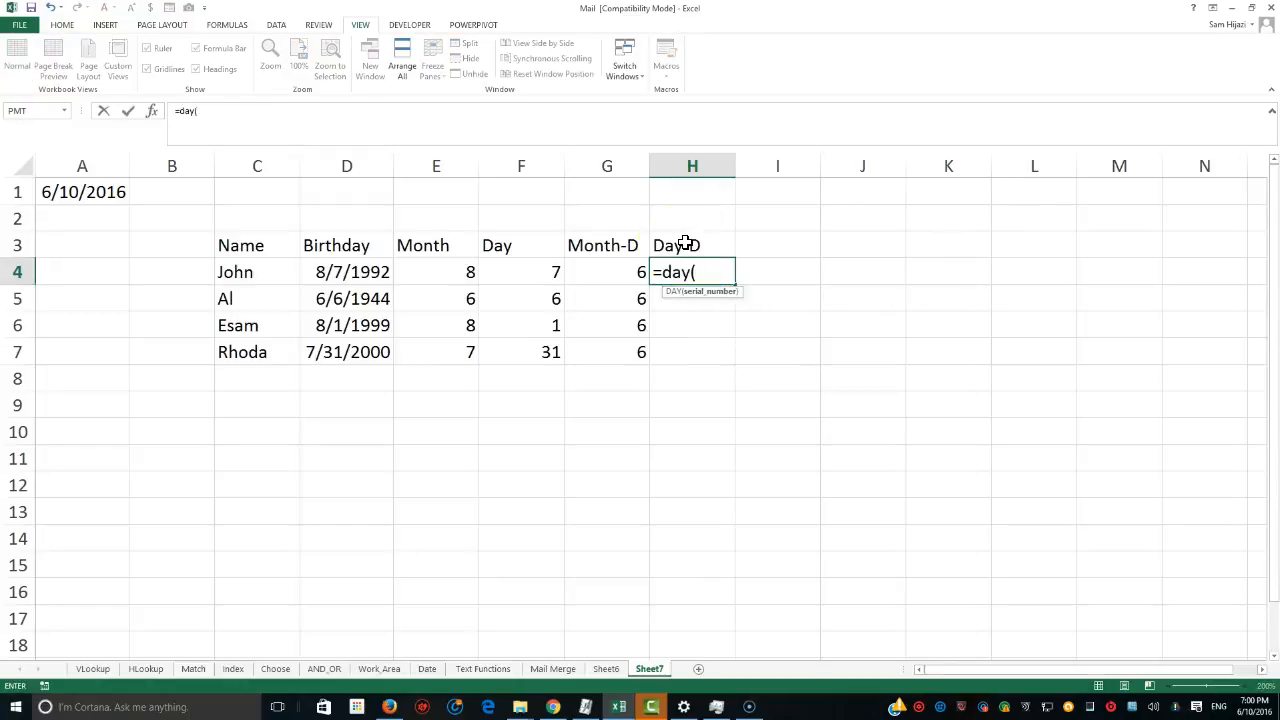
pyautogui.click(120, 194)
pyautogui.press('F4')
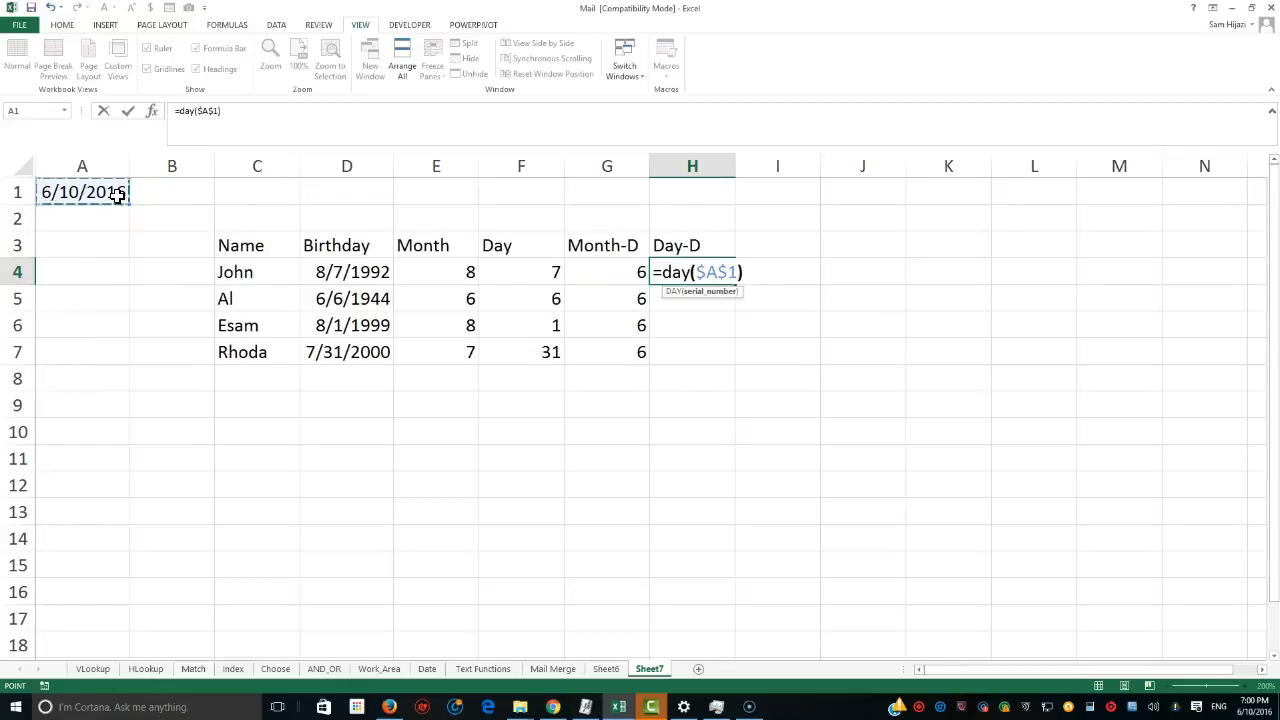
pyautogui.write(')')
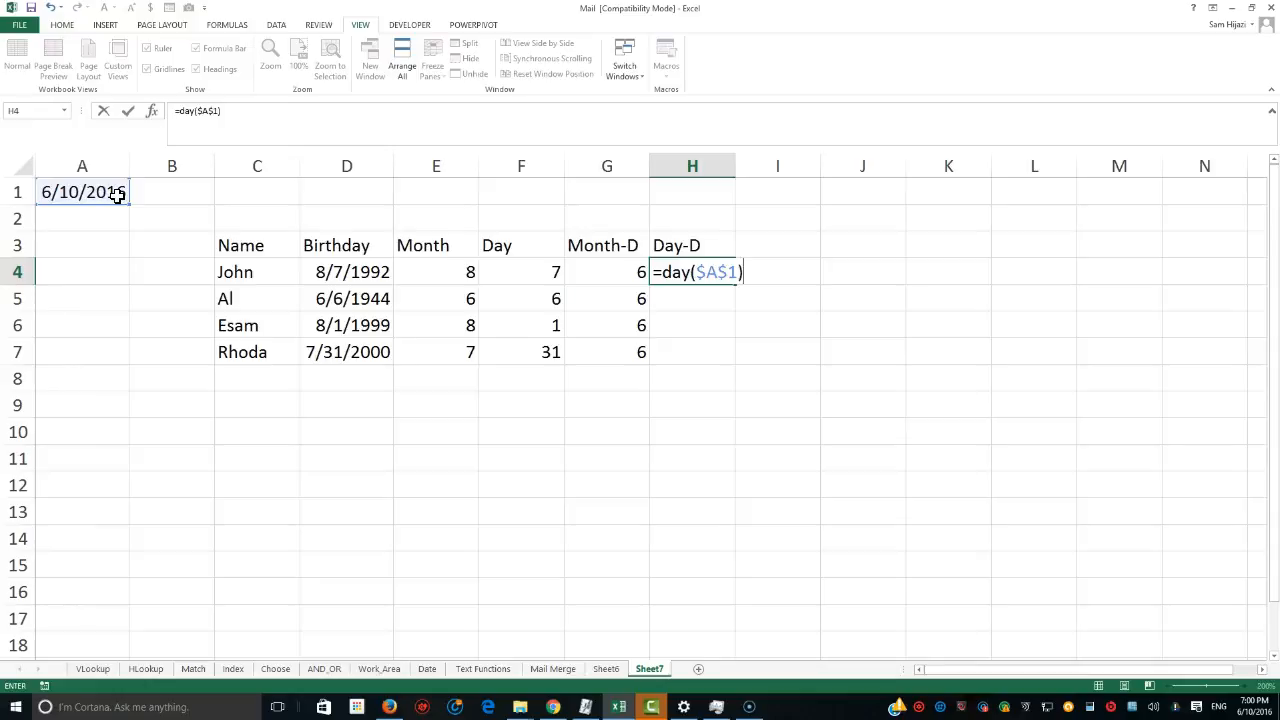
pyautogui.press('Return')
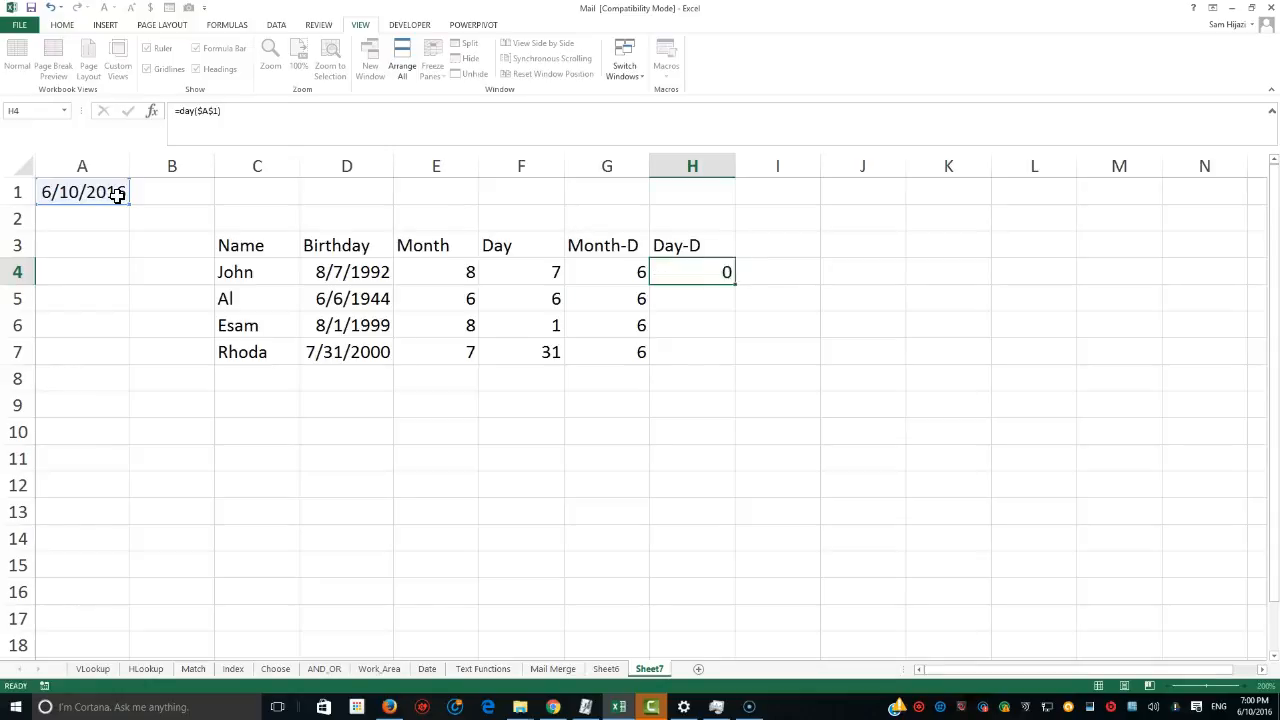
pyautogui.click(697, 271)
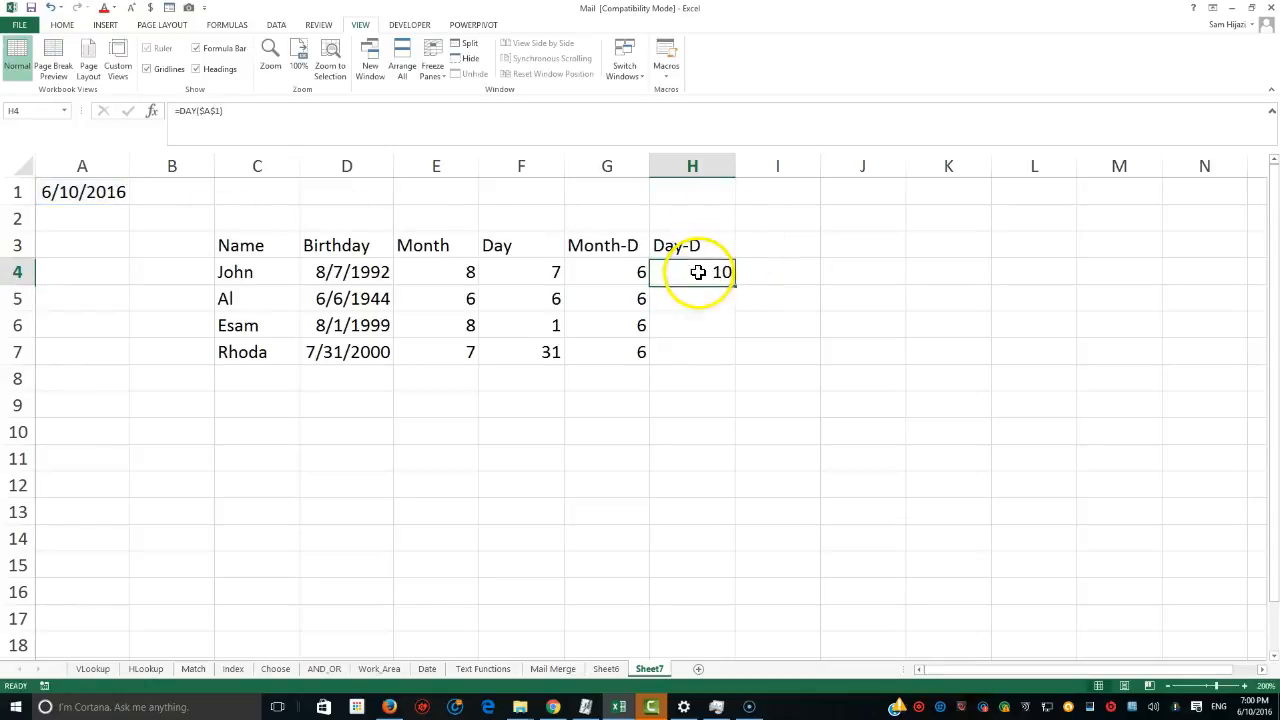
pyautogui.moveTo(734, 285); pyautogui.dragTo(723, 367)
# Fill E4 and G4 with yellow to compare the birth month with the current month.
pyautogui.click(467, 277)
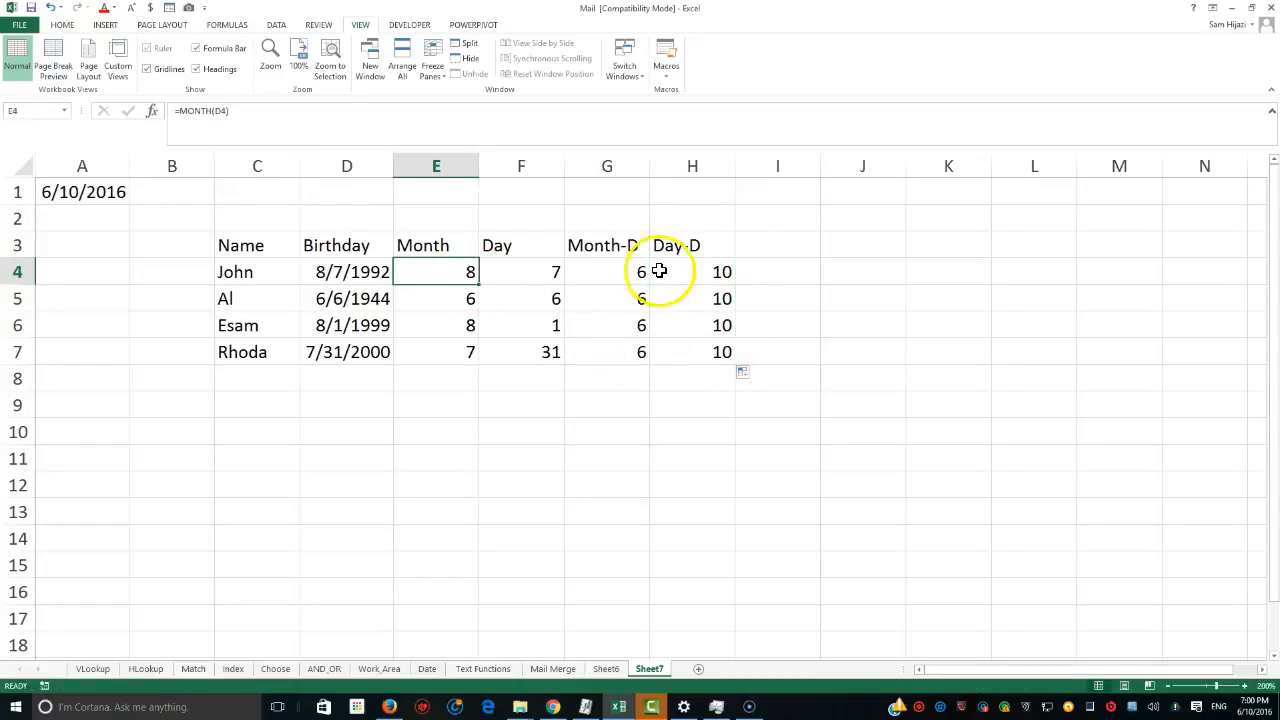
pyautogui.click(624, 275)
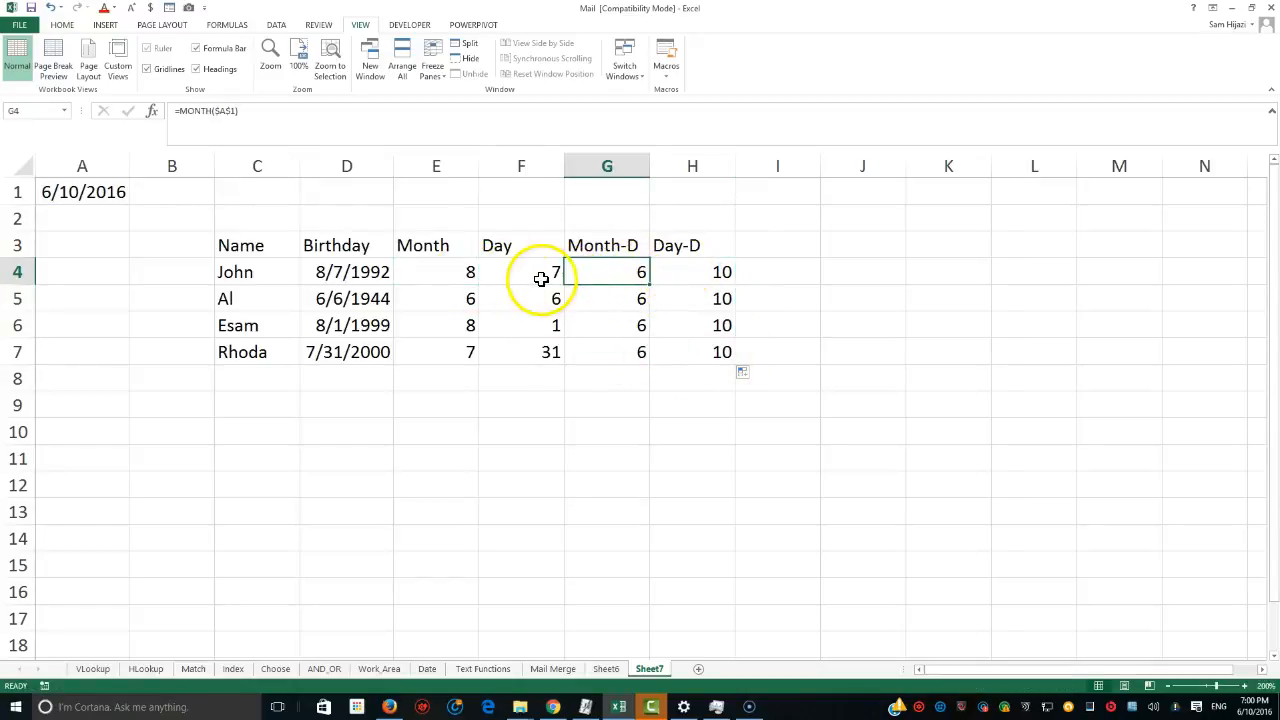
pyautogui.click(543, 277)
pyautogui.click(666, 277)
pyautogui.click(470, 273)
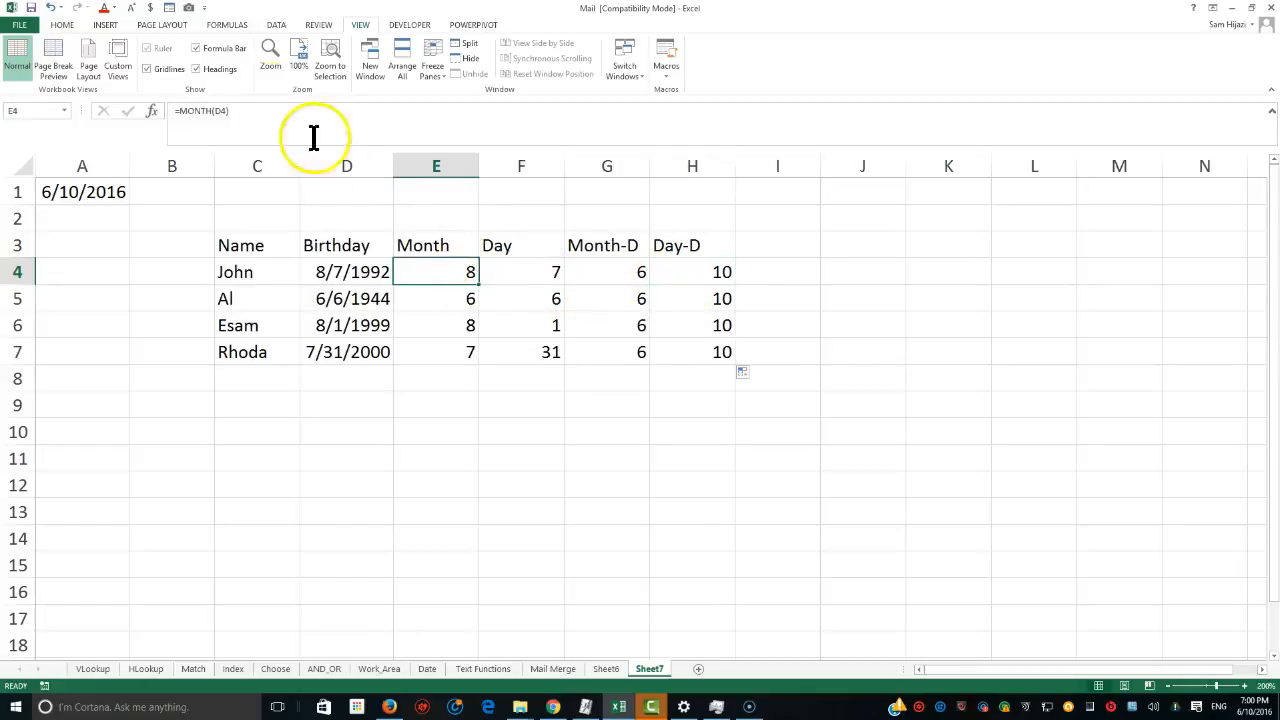
pyautogui.click(55, 27)
pyautogui.click(203, 68)
pyautogui.click(614, 270)
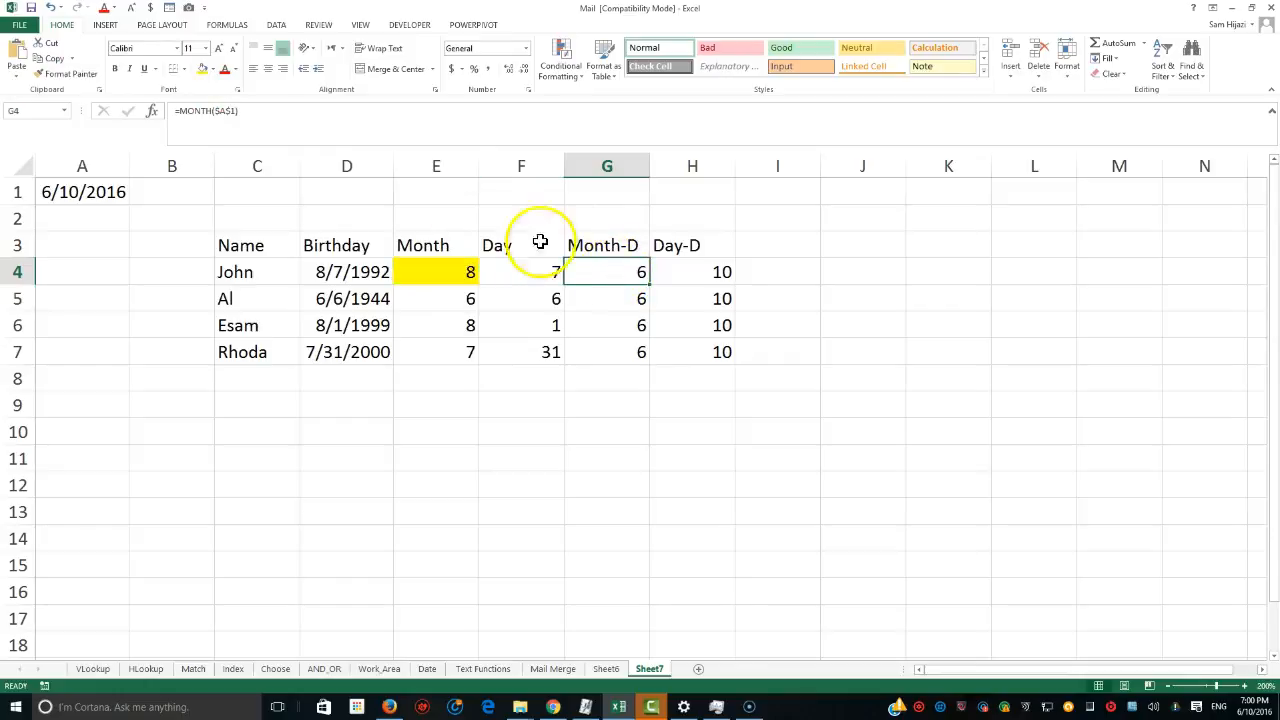
pyautogui.click(205, 67)
pyautogui.click(533, 281)
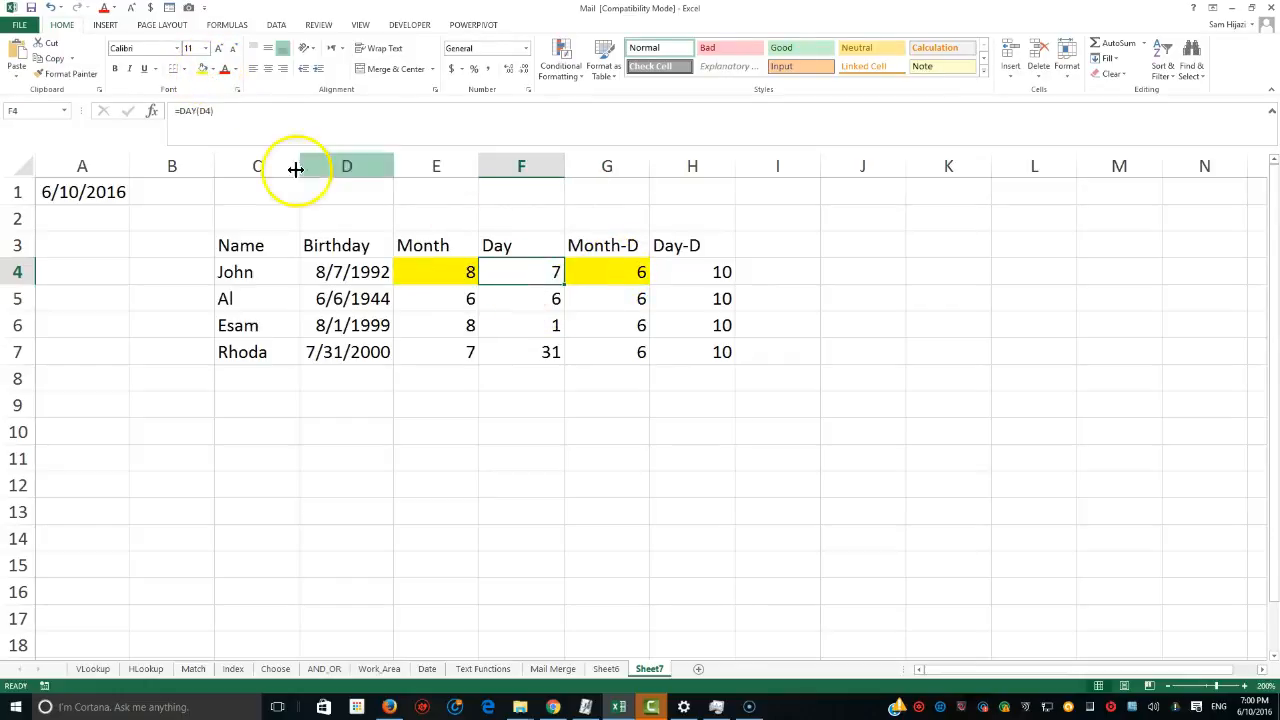
# Fill F4 and H4 with green to compare the birth day with the current day.
pyautogui.click(212, 68)
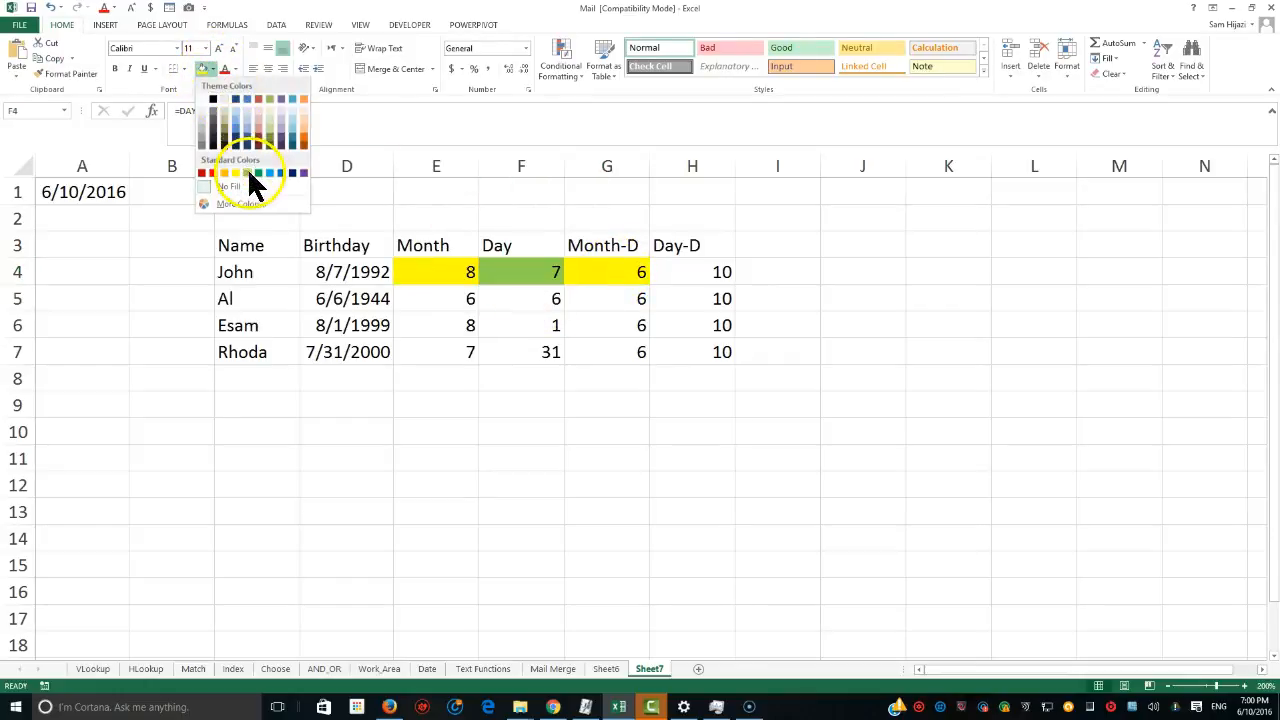
pyautogui.click(249, 176)
pyautogui.click(669, 272)
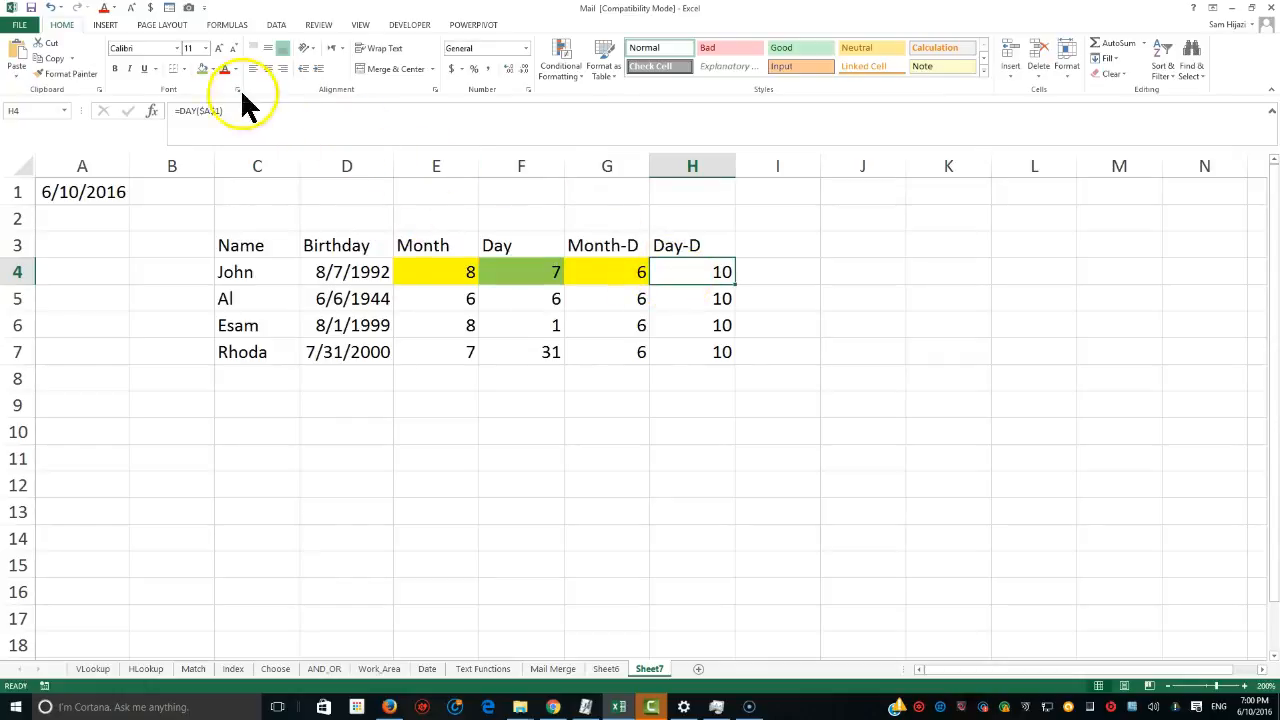
pyautogui.click(212, 68)
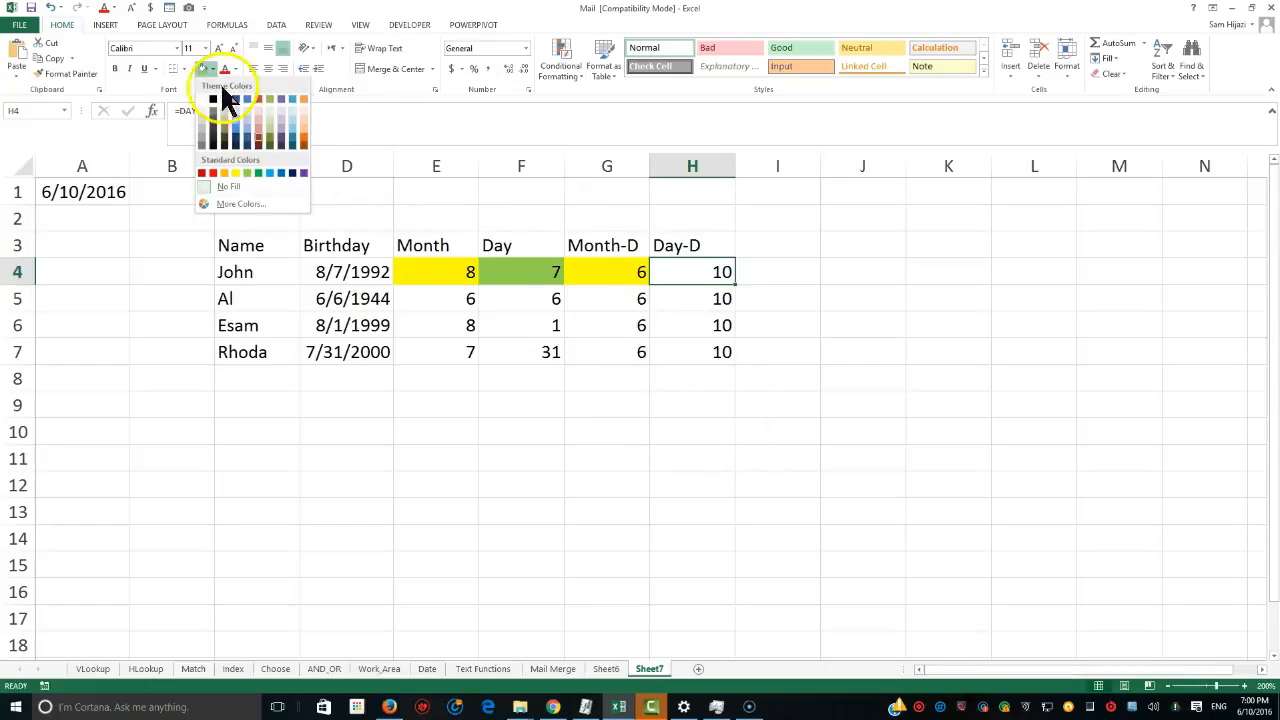
pyautogui.click(247, 172)
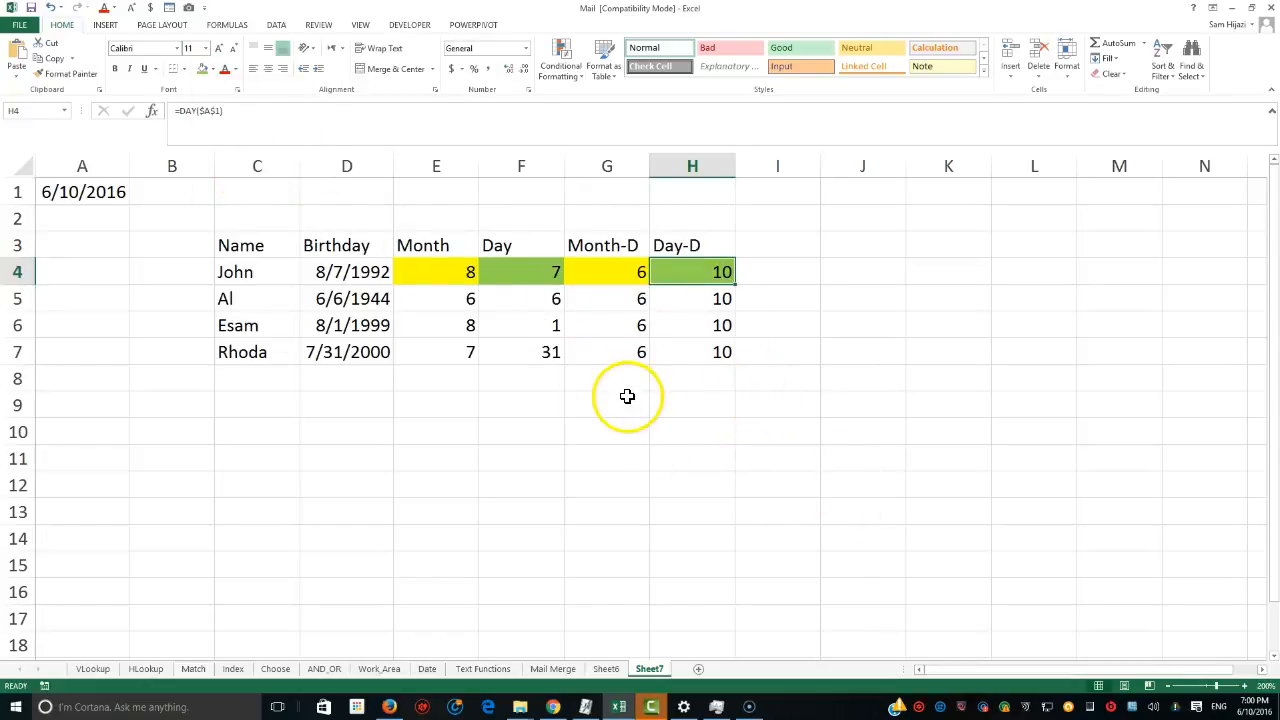
# Add a "Birthday Or Not" header in I3.
pyautogui.click(776, 250)
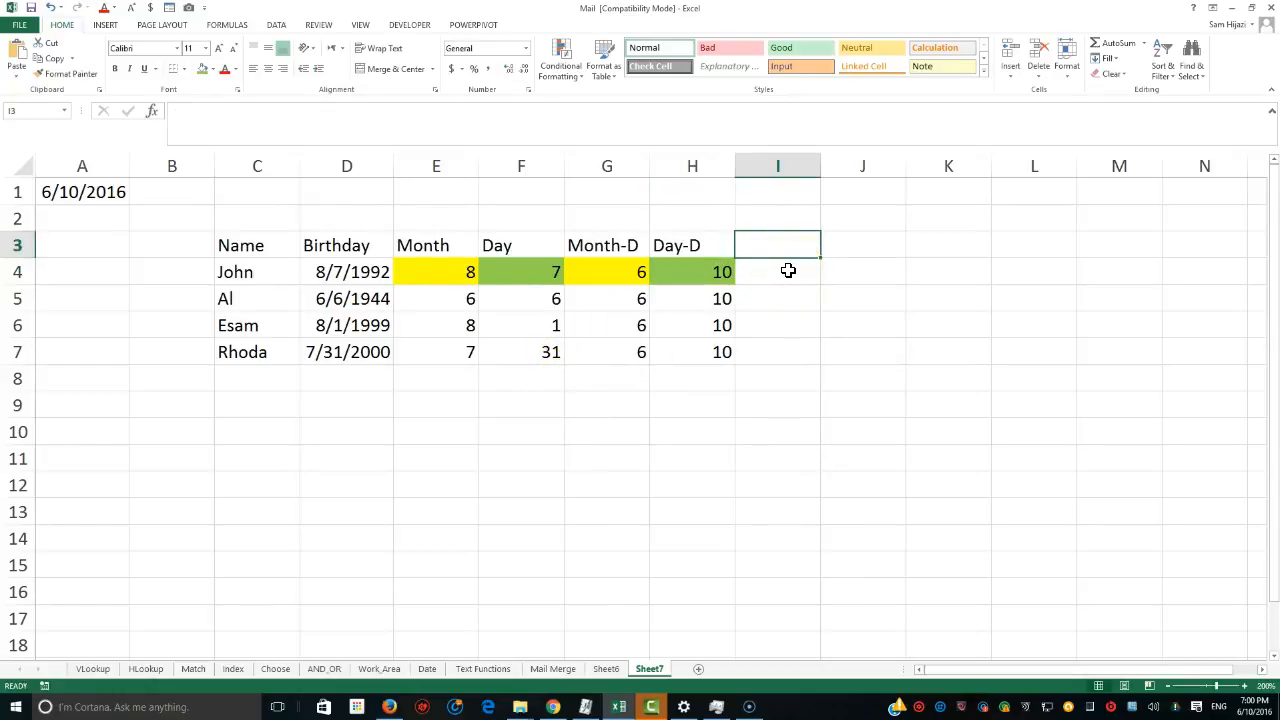
pyautogui.write('H')
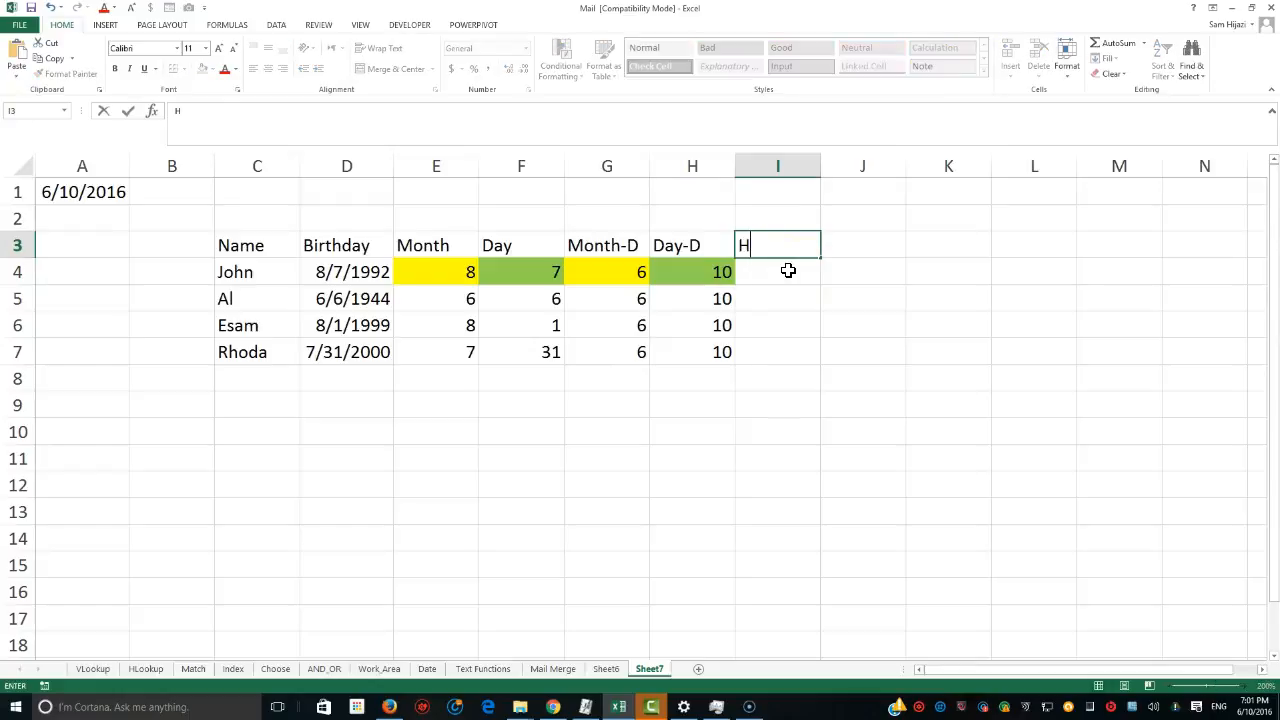
pyautogui.press('BackSpace')
pyautogui.write('Birthday Or NOt')
pyautogui.press('Return')
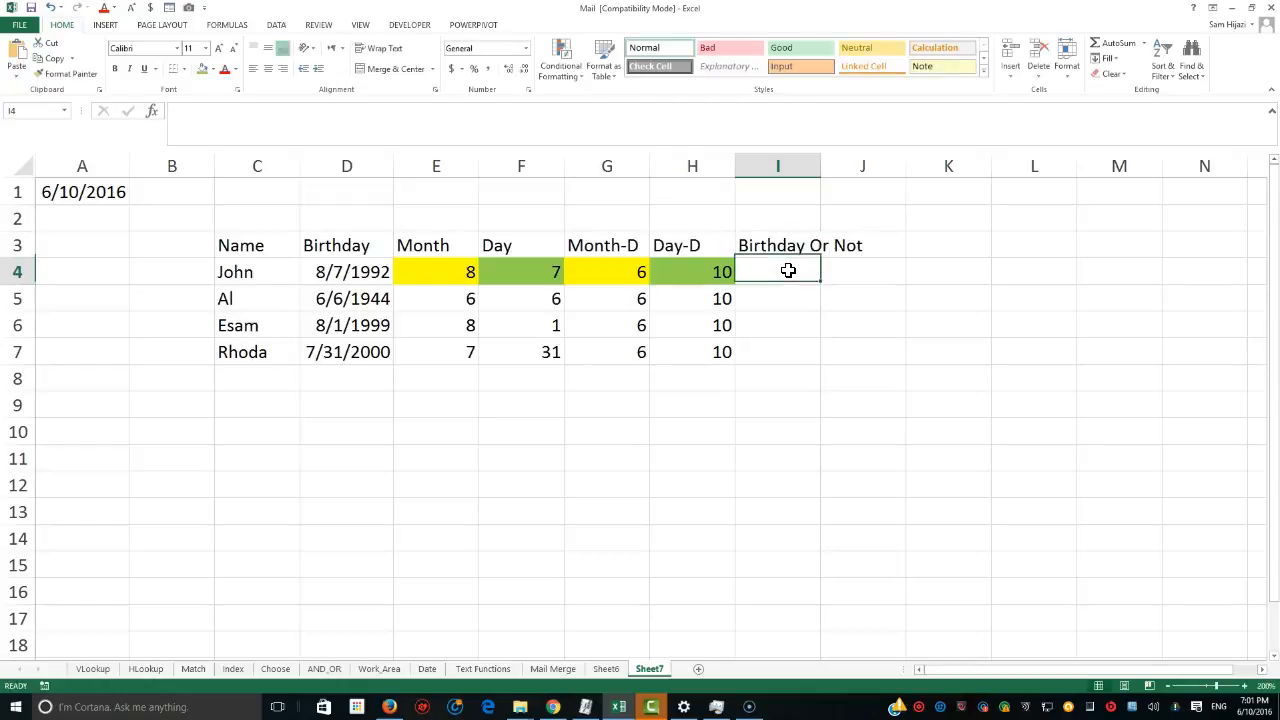
# Enter =AND(E4=G4,F4=H4) in I4 to test whether both month and day match today's.
pyautogui.write('=AMD')
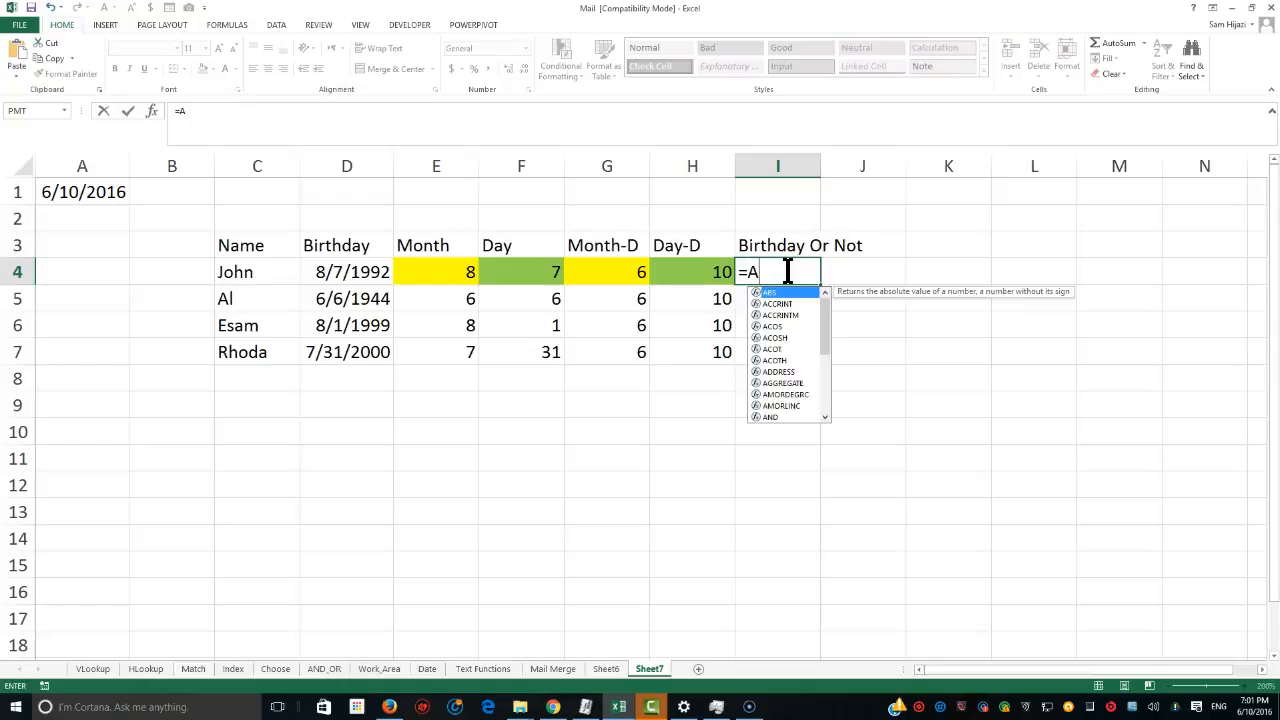
pyautogui.press('BackSpace')
pyautogui.press('BackSpace')
pyautogui.write('ND)')
pyautogui.press('BackSpace')
pyautogui.write('(')
pyautogui.click(459, 275)
pyautogui.write('=')
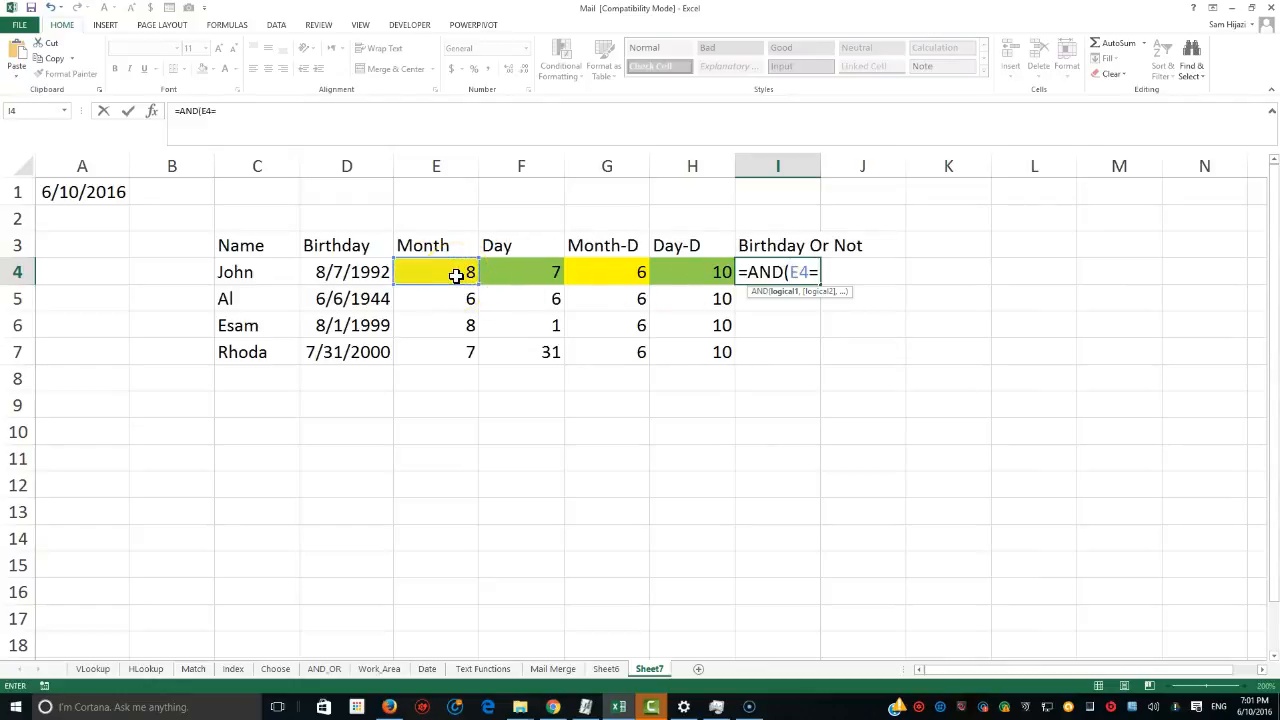
pyautogui.click(599, 279)
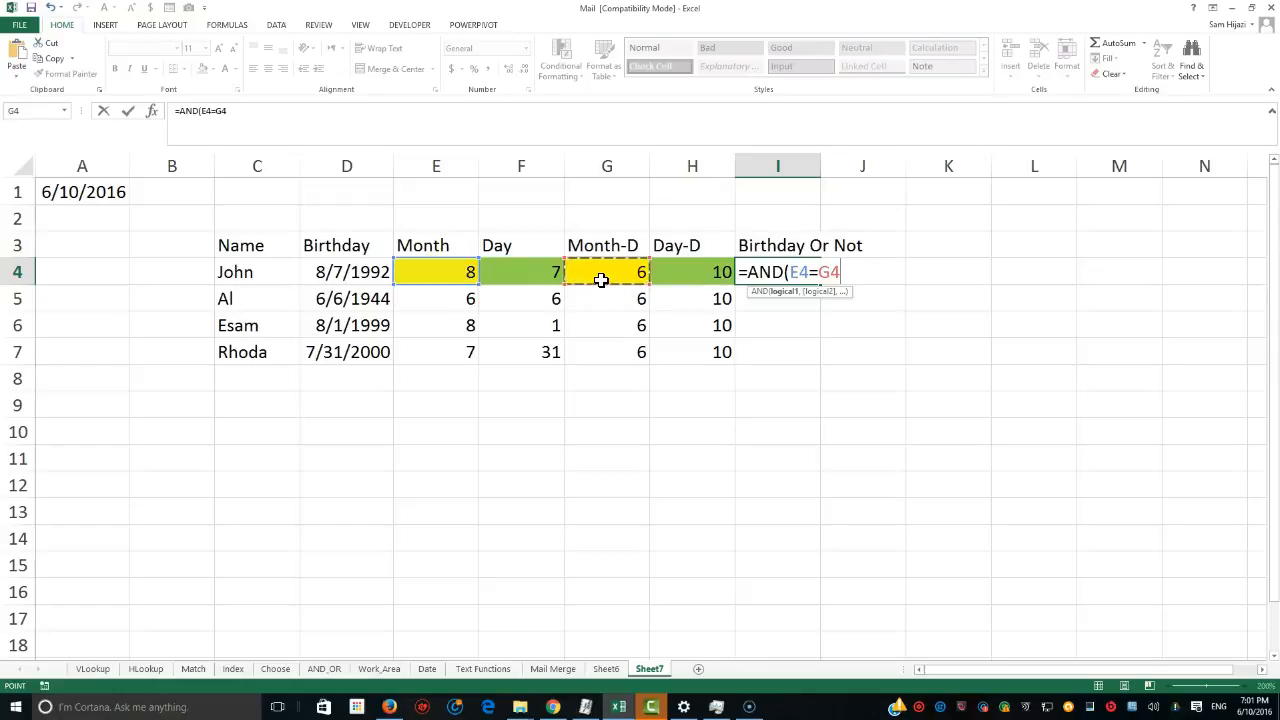
pyautogui.write(',')
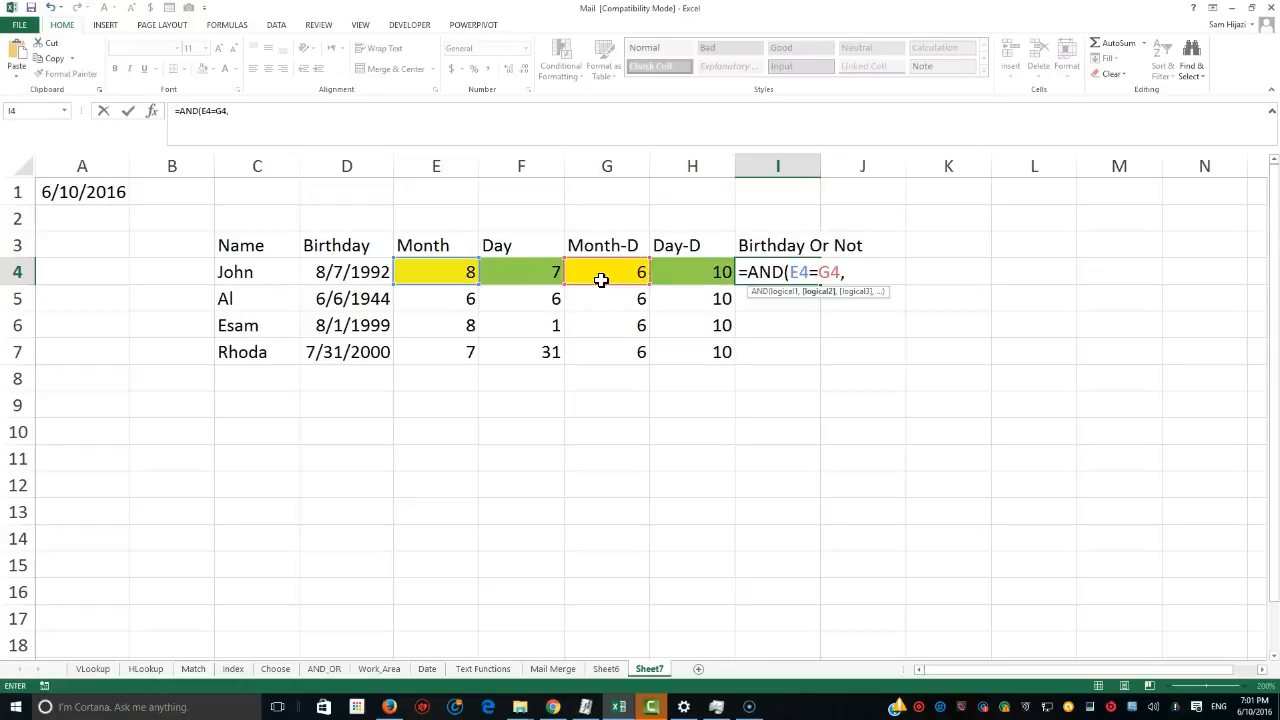
pyautogui.click(540, 274)
pyautogui.write('=')
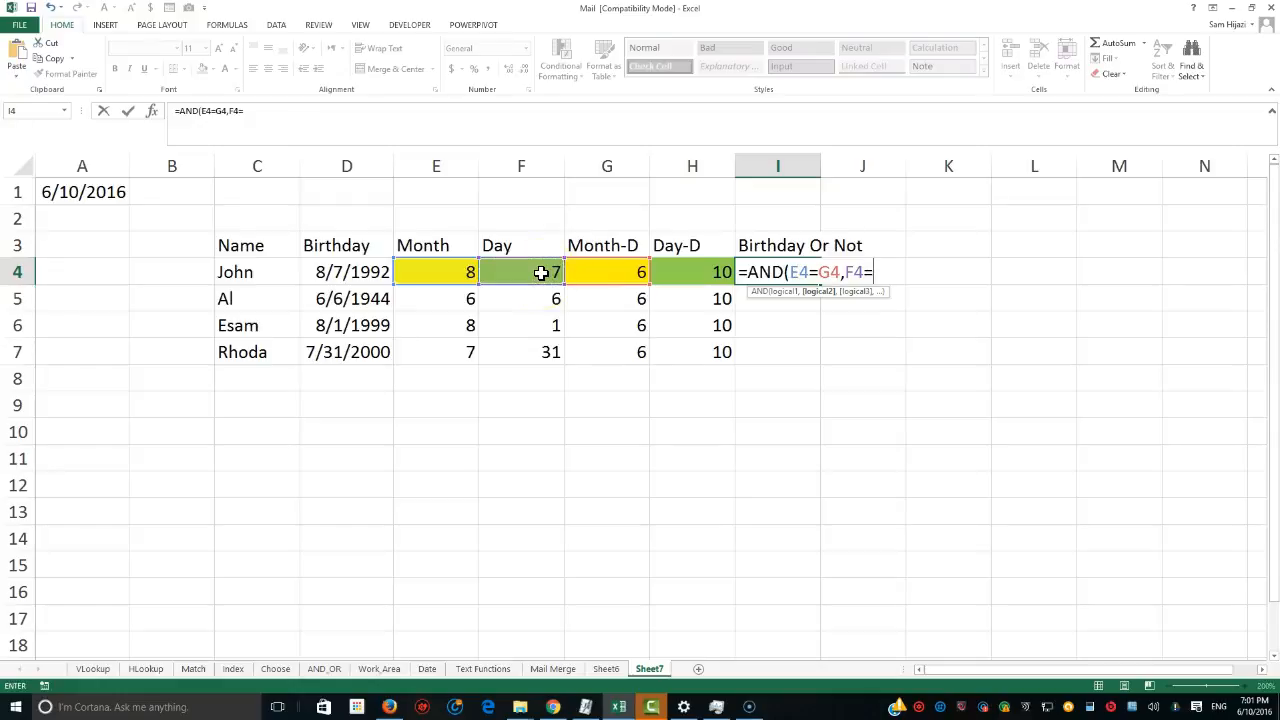
pyautogui.click(697, 275)
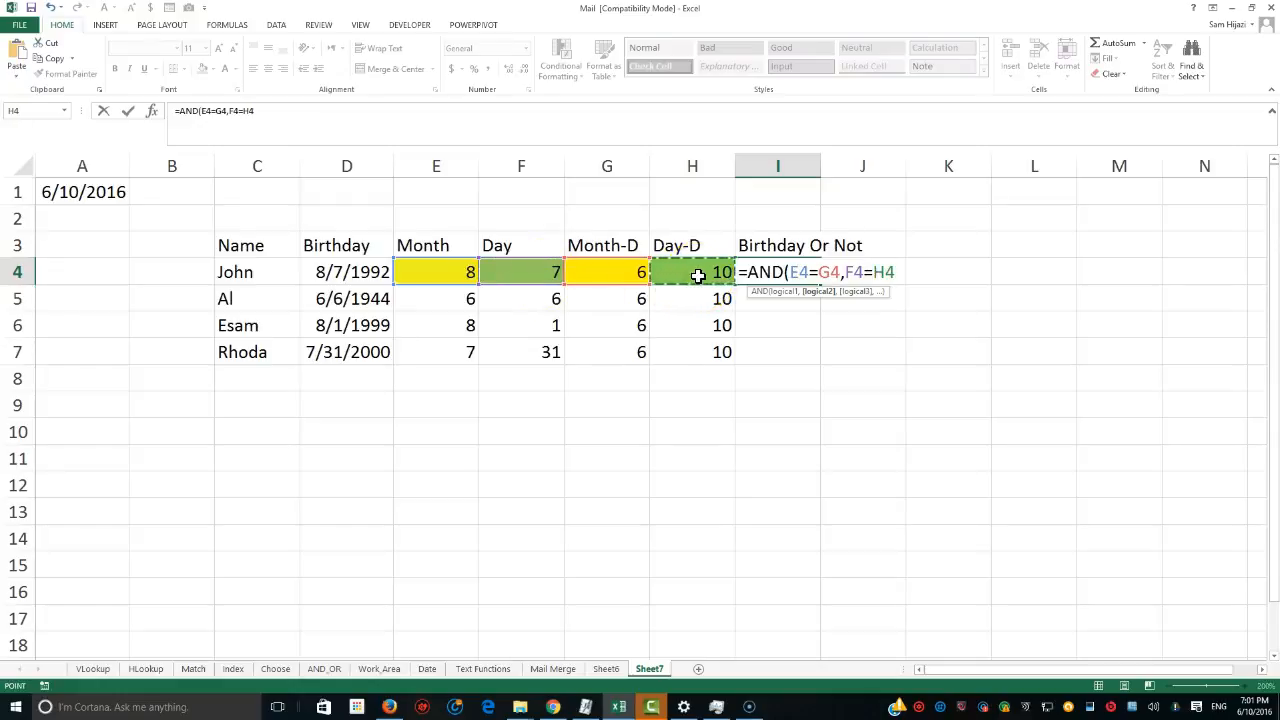
pyautogui.write(')')
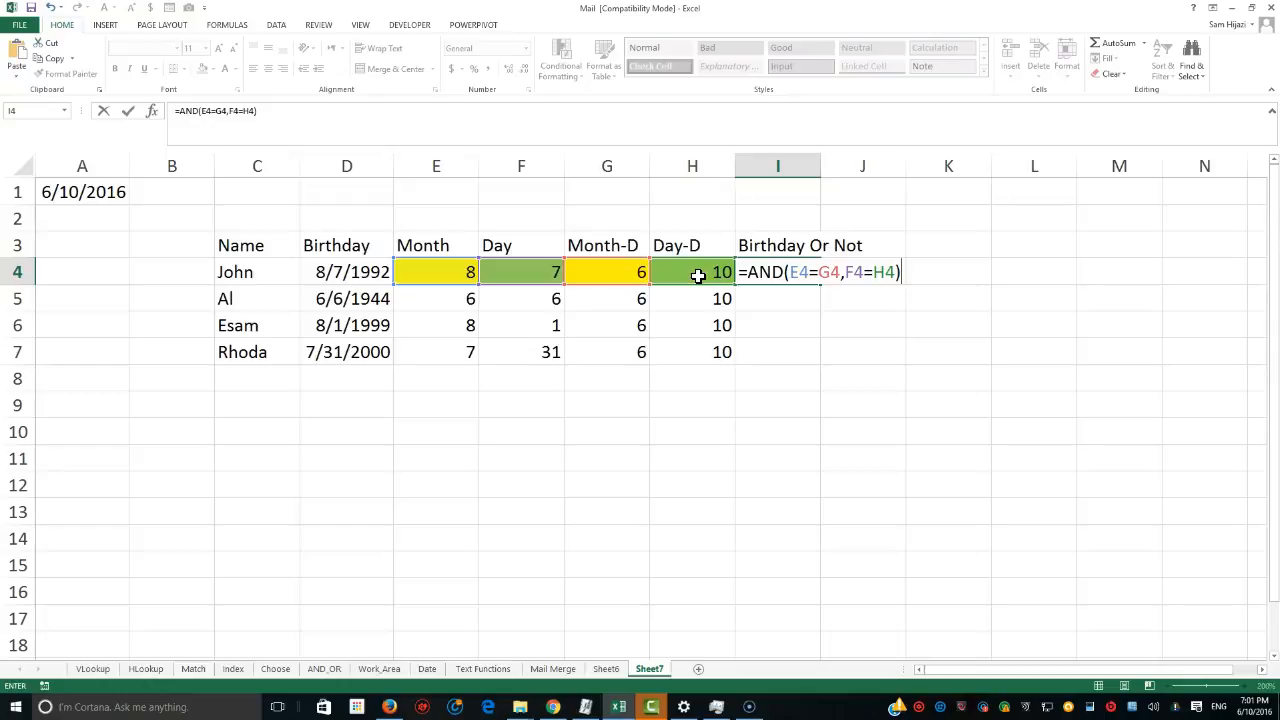
pyautogui.press('Return')
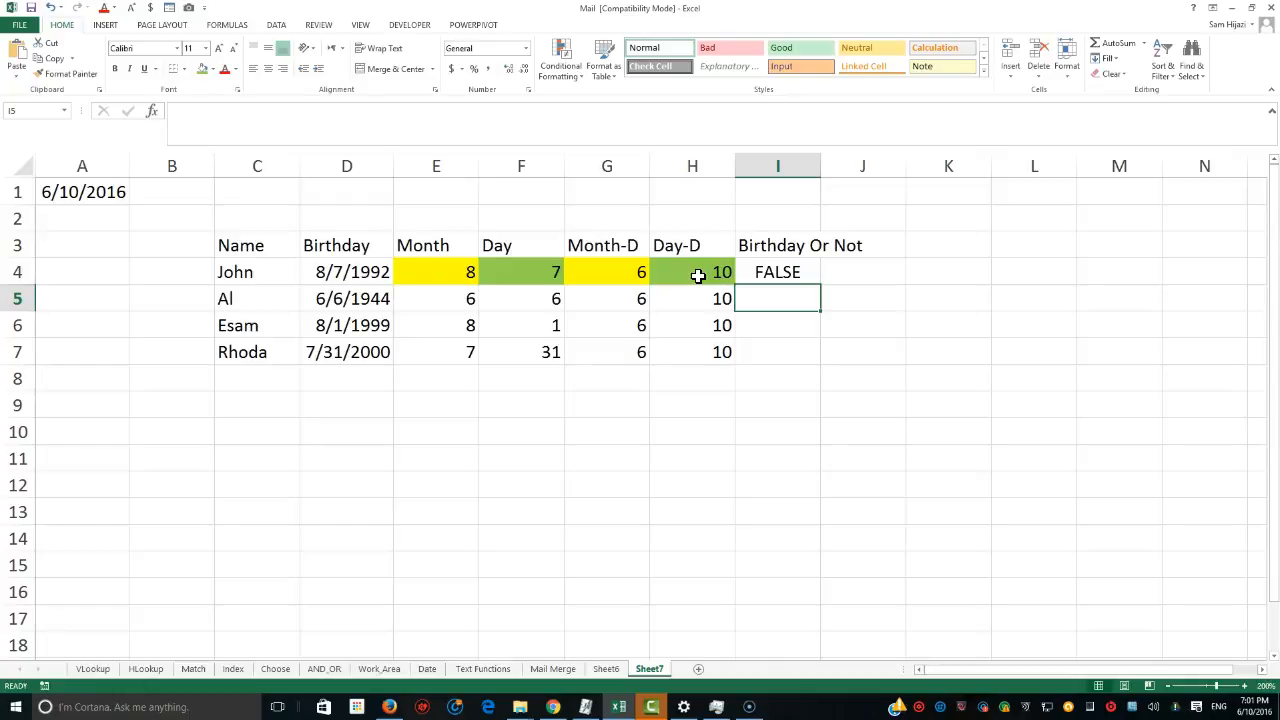
# Wrap the I4 formula in IF, returning "Happy Birthday " joined with the name in C4 when true.
pyautogui.doubleClick(776, 272)
pyautogui.click(752, 274)
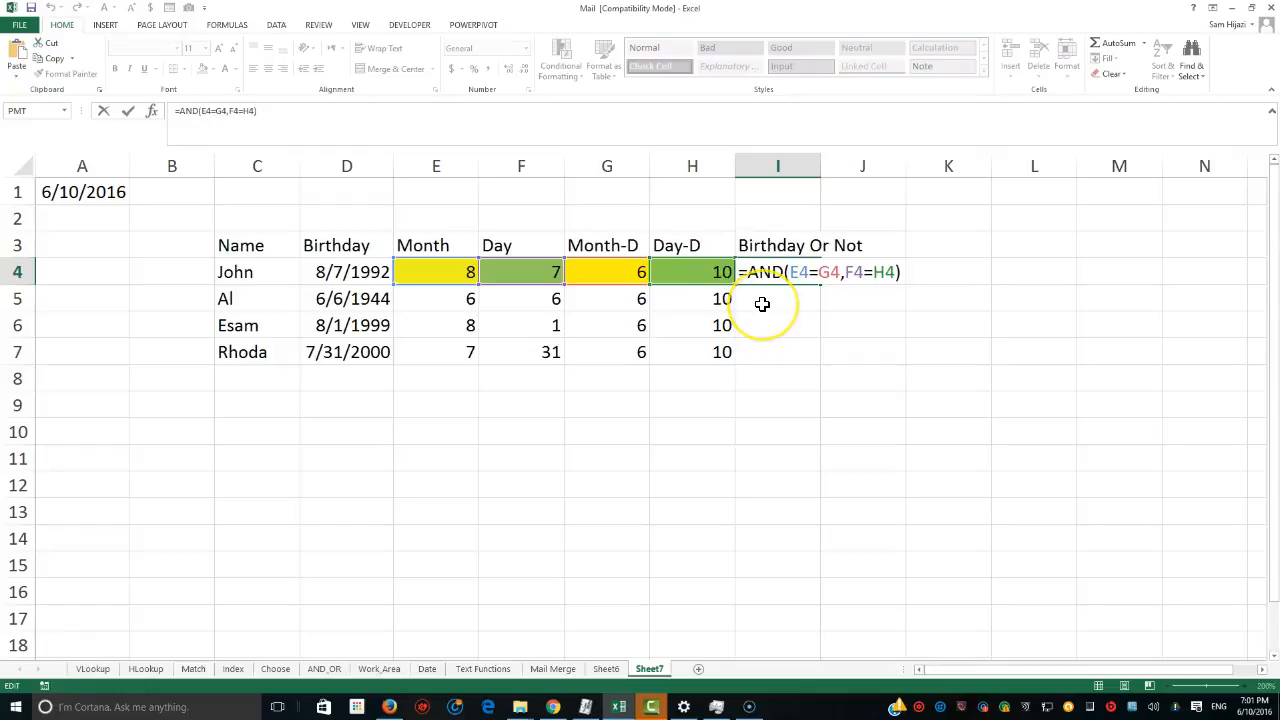
pyautogui.write('If(')
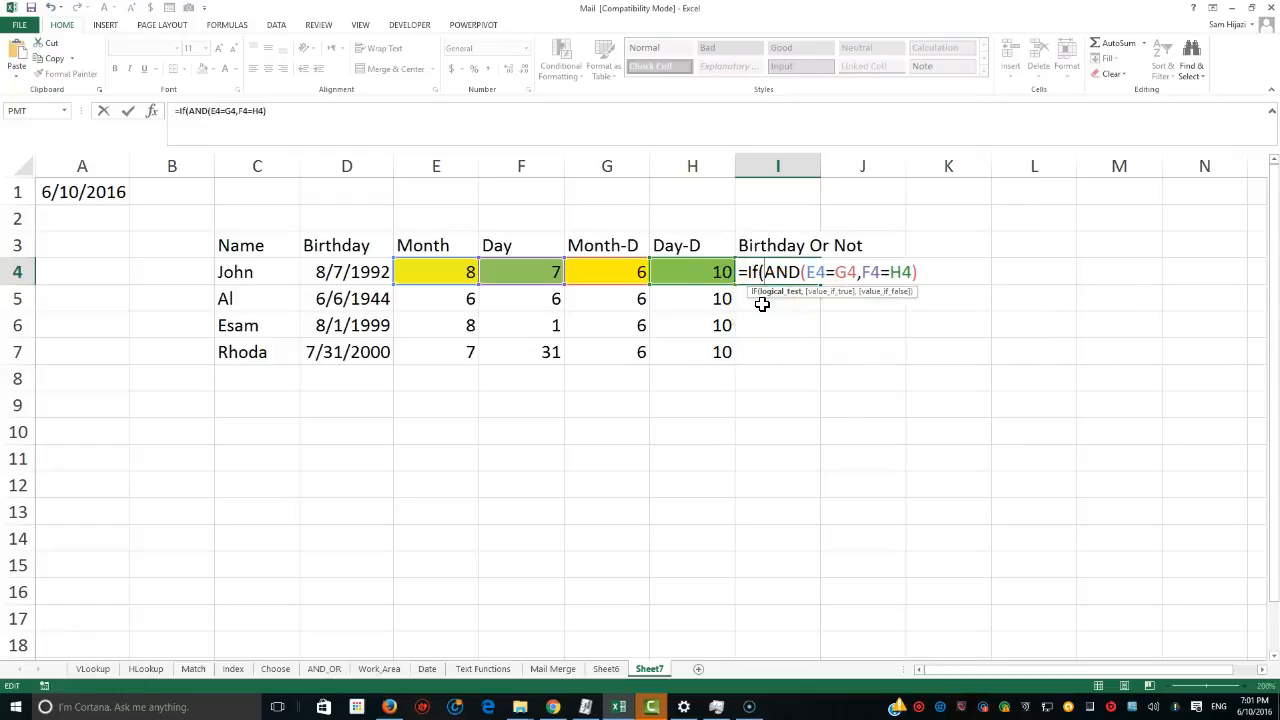
pyautogui.click(920, 272)
pyautogui.write(',"Happy B')
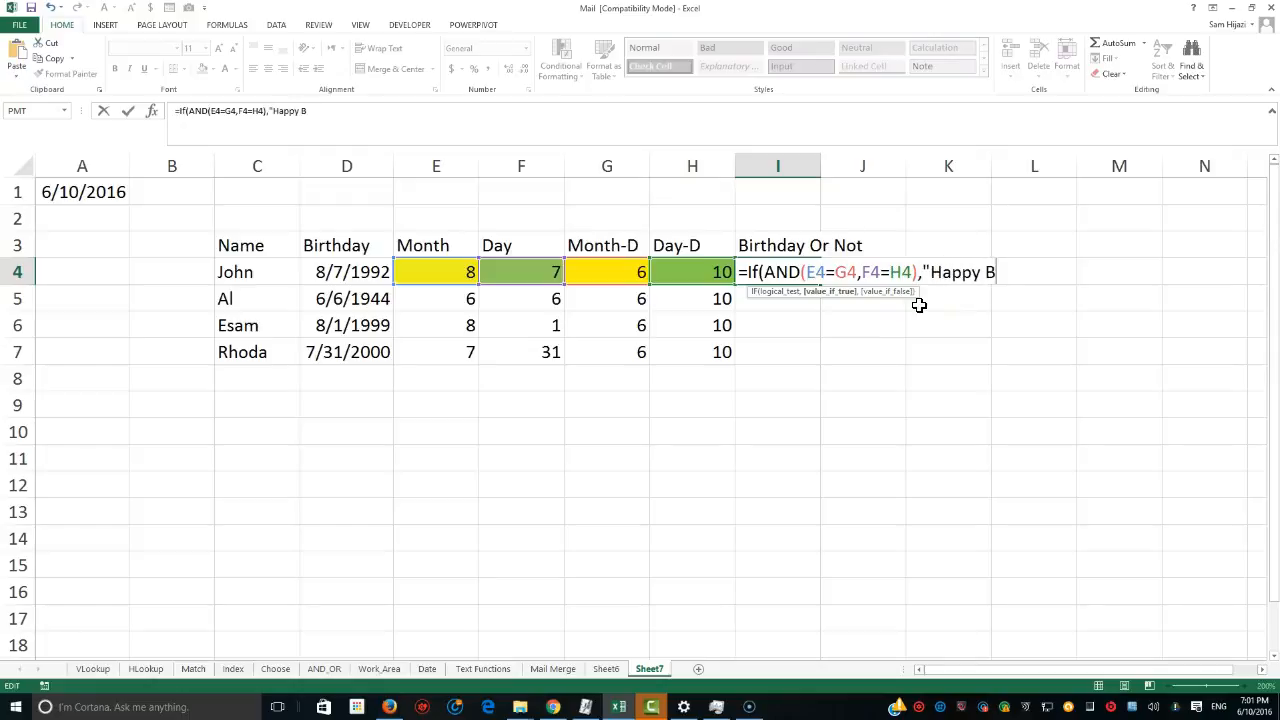
pyautogui.write('irthday " &')
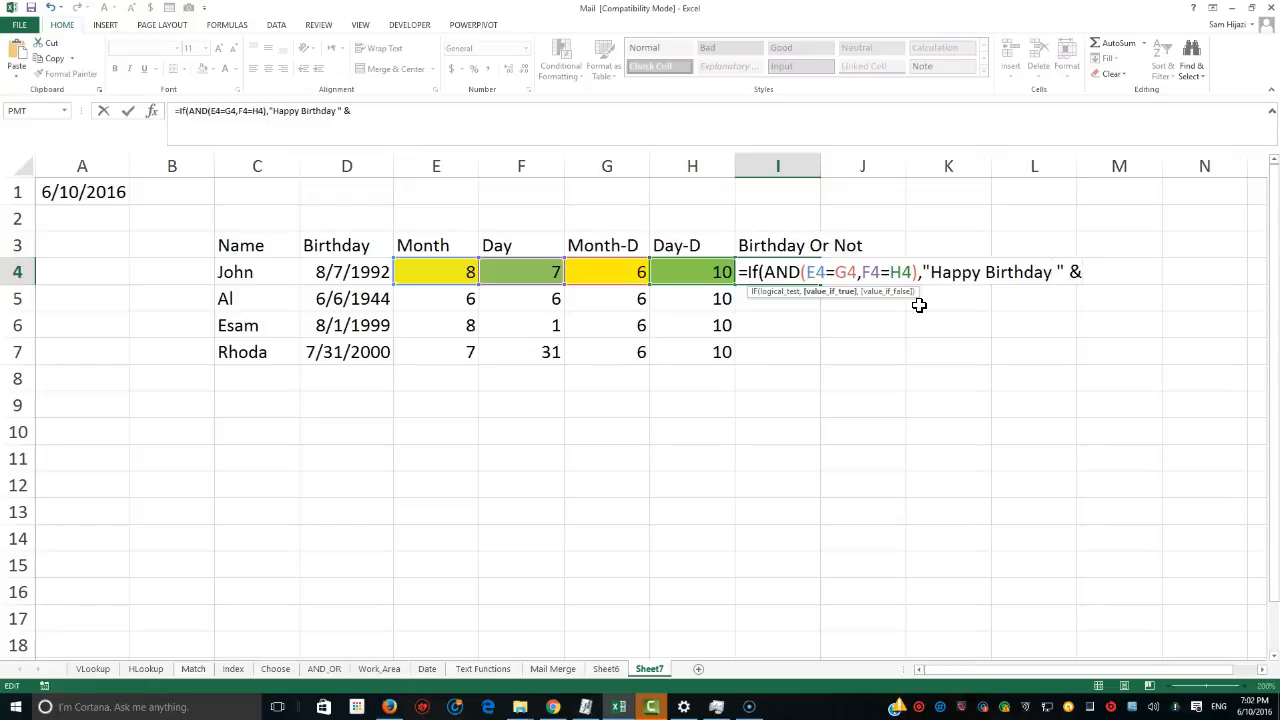
pyautogui.click(273, 272)
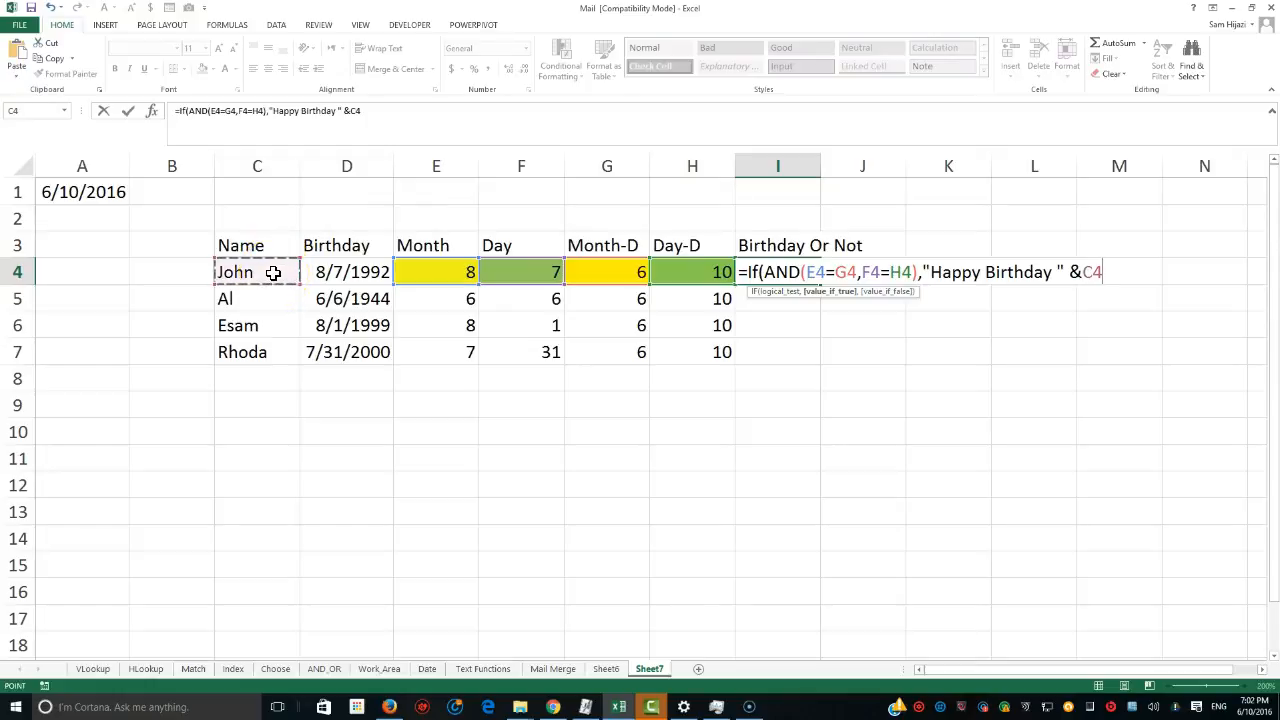
# Add the false result "Sooner or Later, we will celebrate your birthday, " joined with C4 and confirm the formula.
pyautogui.write(',')
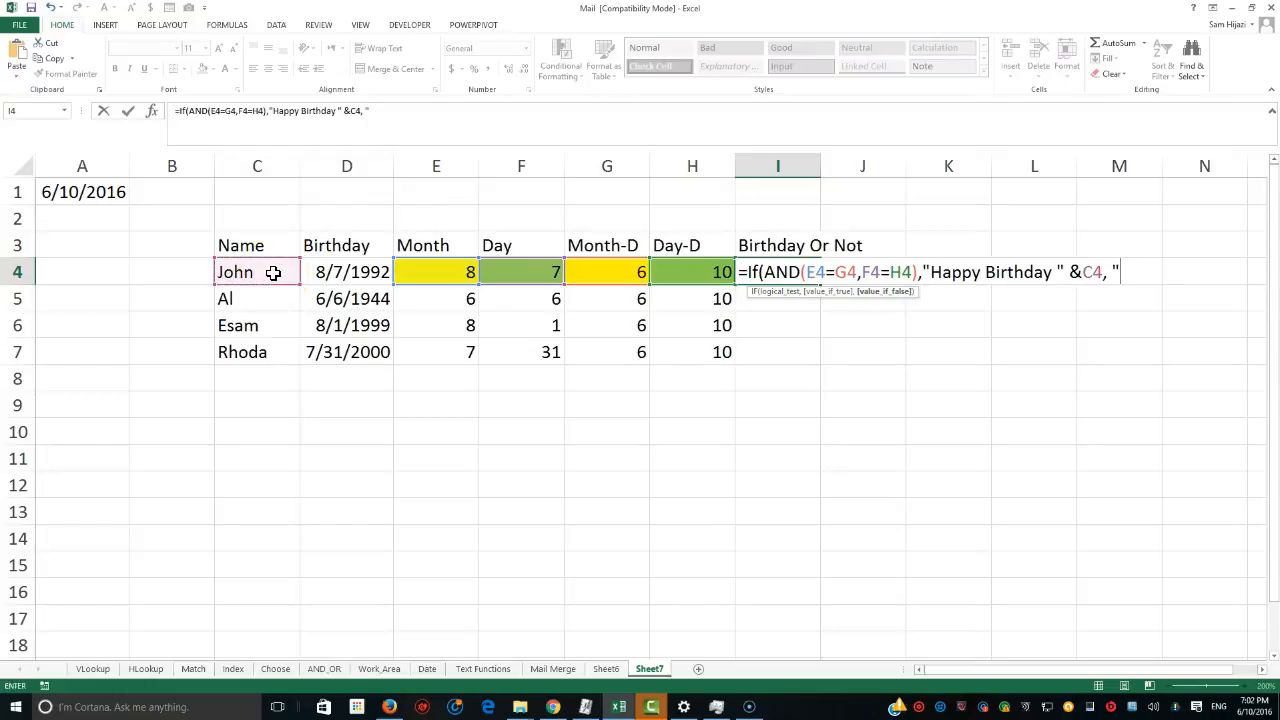
pyautogui.write(' "Sooner or Later')
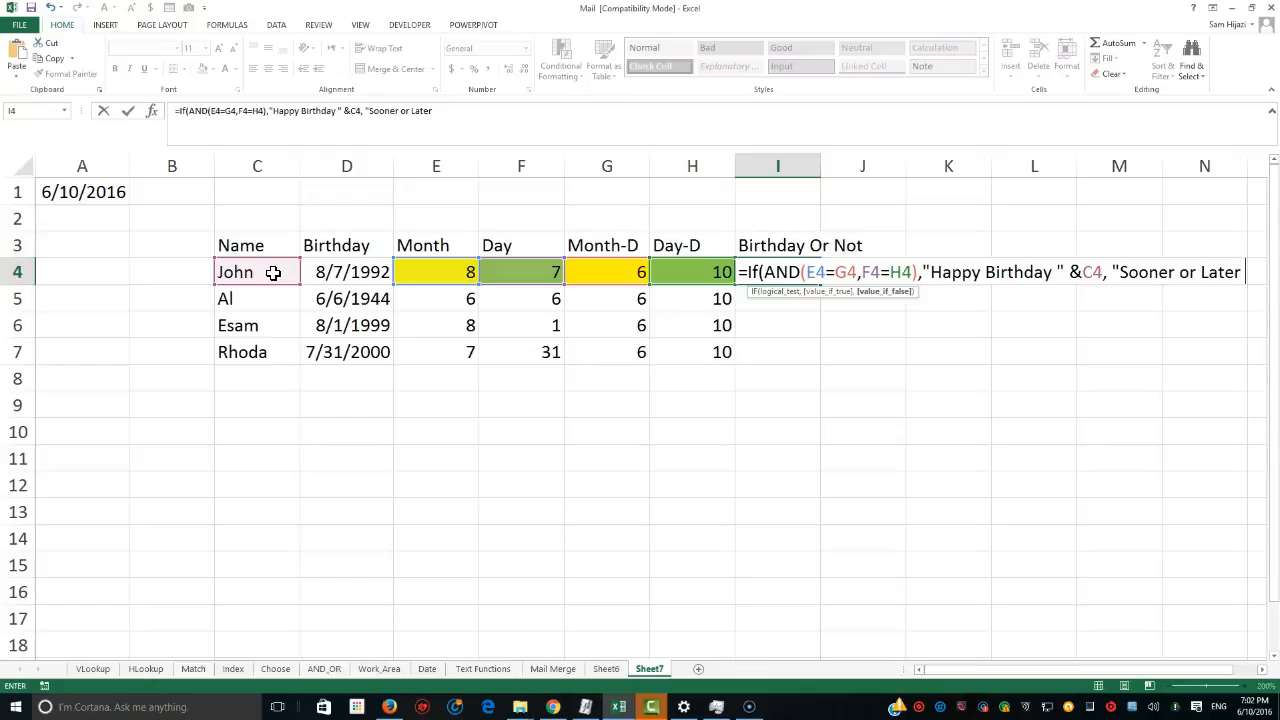
pyautogui.write(', we will cel')
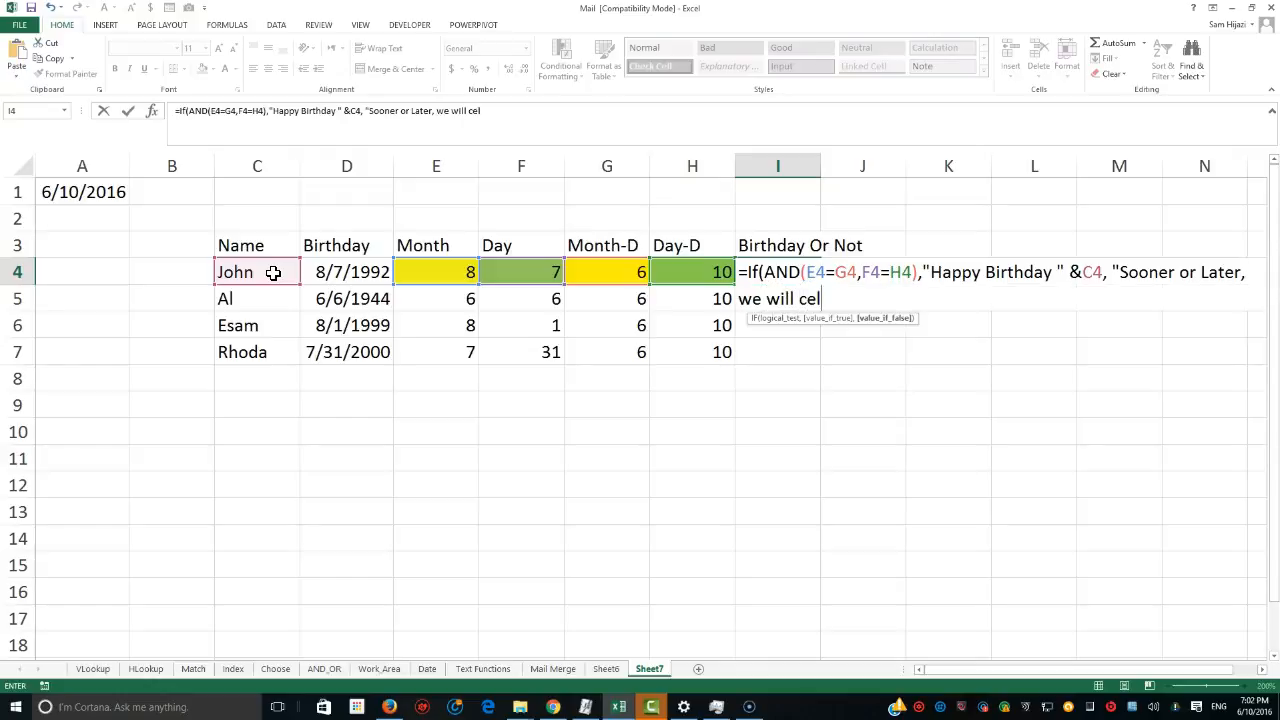
pyautogui.write('ebrate your birthday, "')
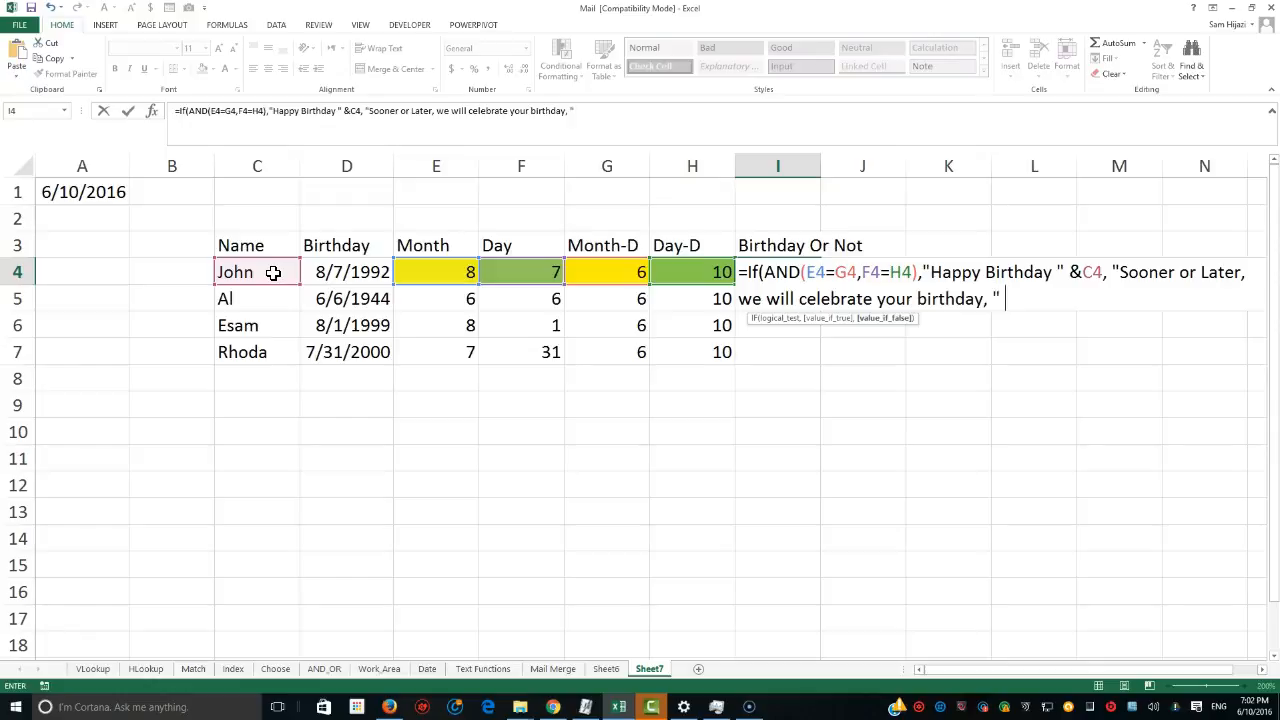
pyautogui.write(' &')
pyautogui.click(230, 272)
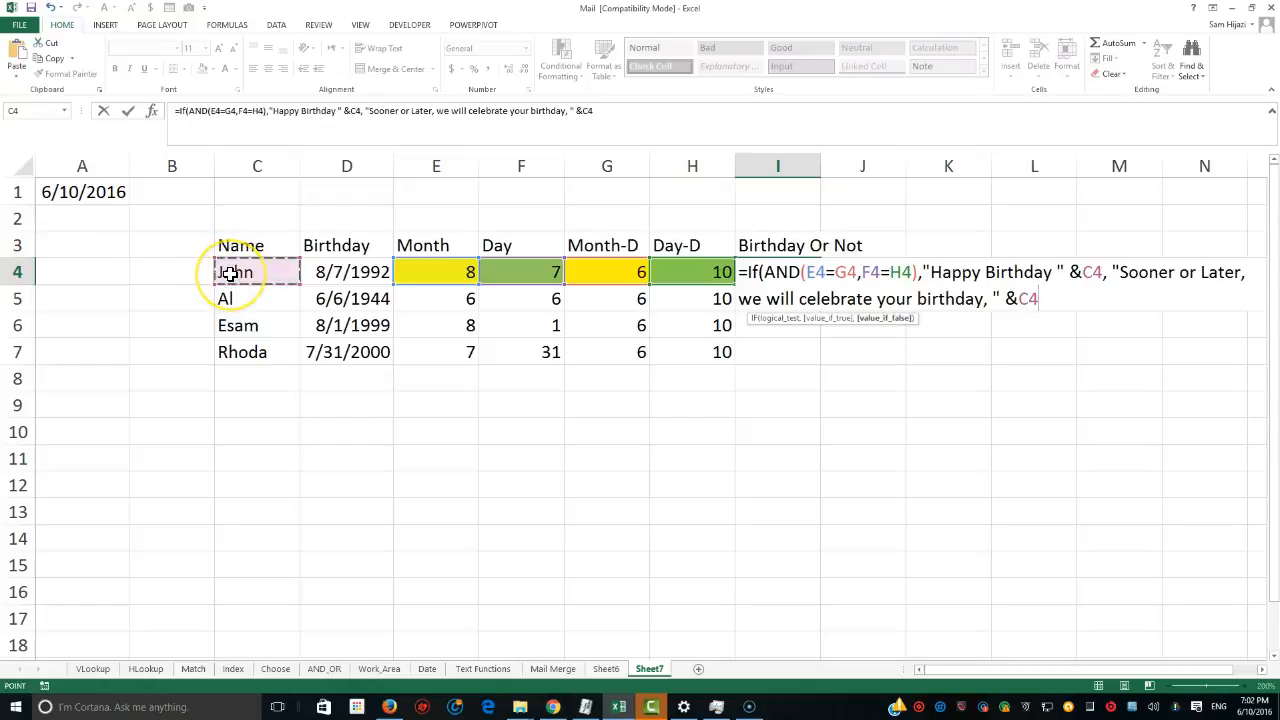
pyautogui.write(')')
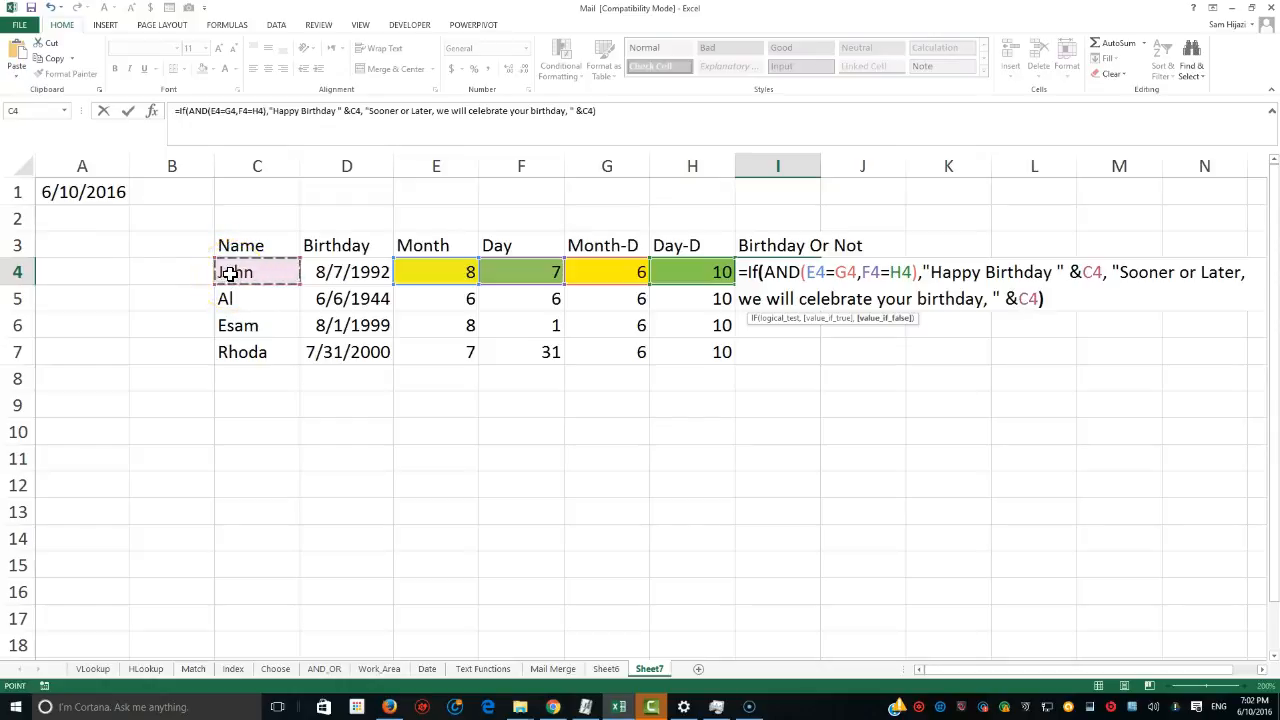
pyautogui.press('Return')
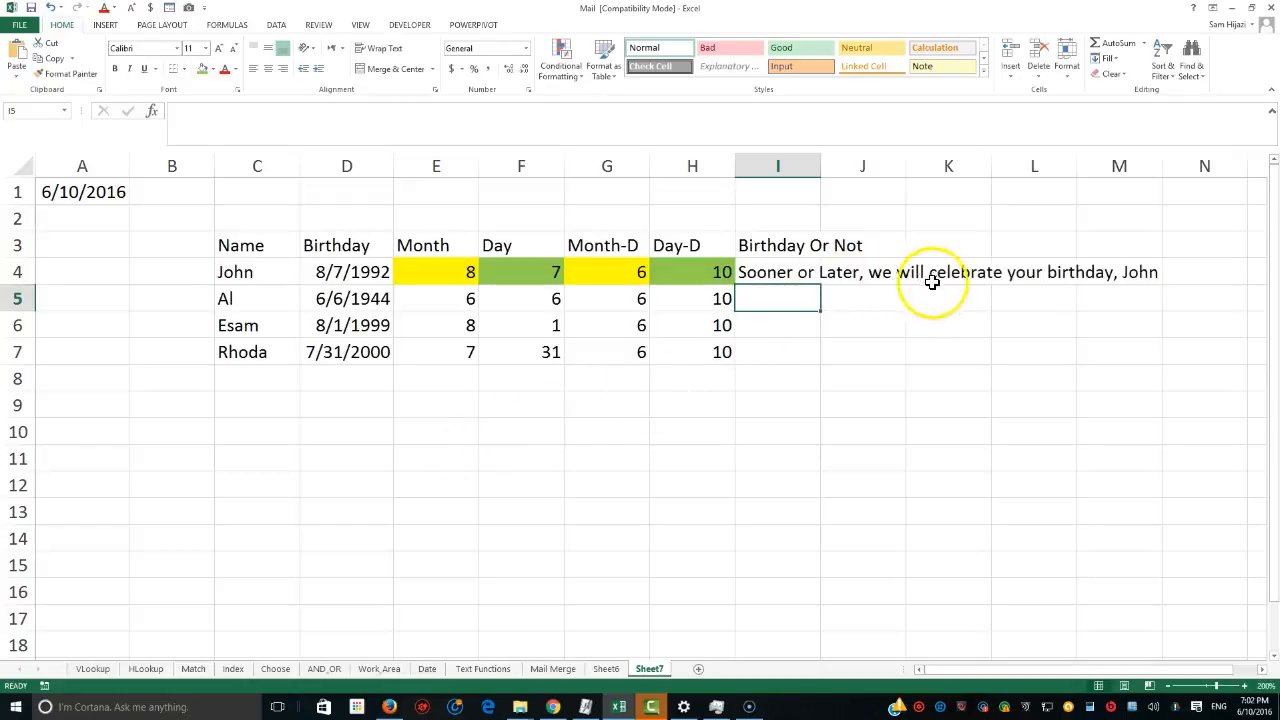
# Fill the I4 formula down to I7.
pyautogui.click(792, 277)
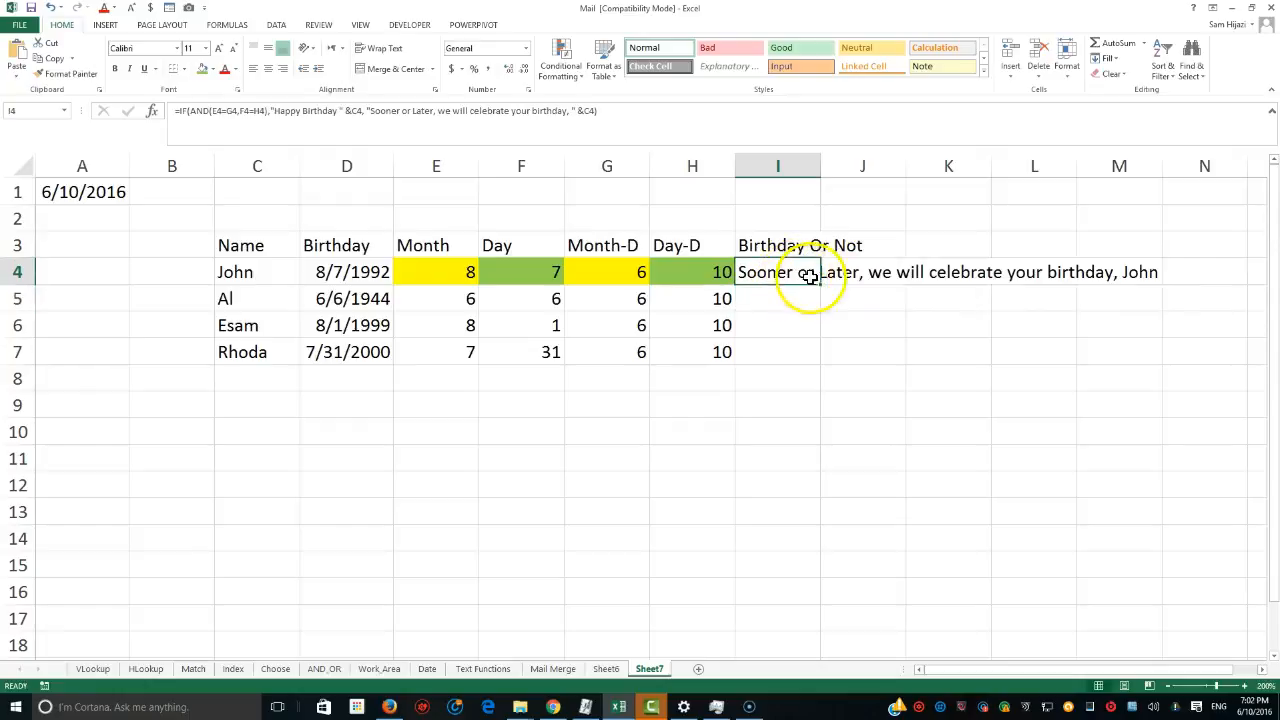
pyautogui.moveTo(818, 332); pyautogui.dragTo(814, 358)
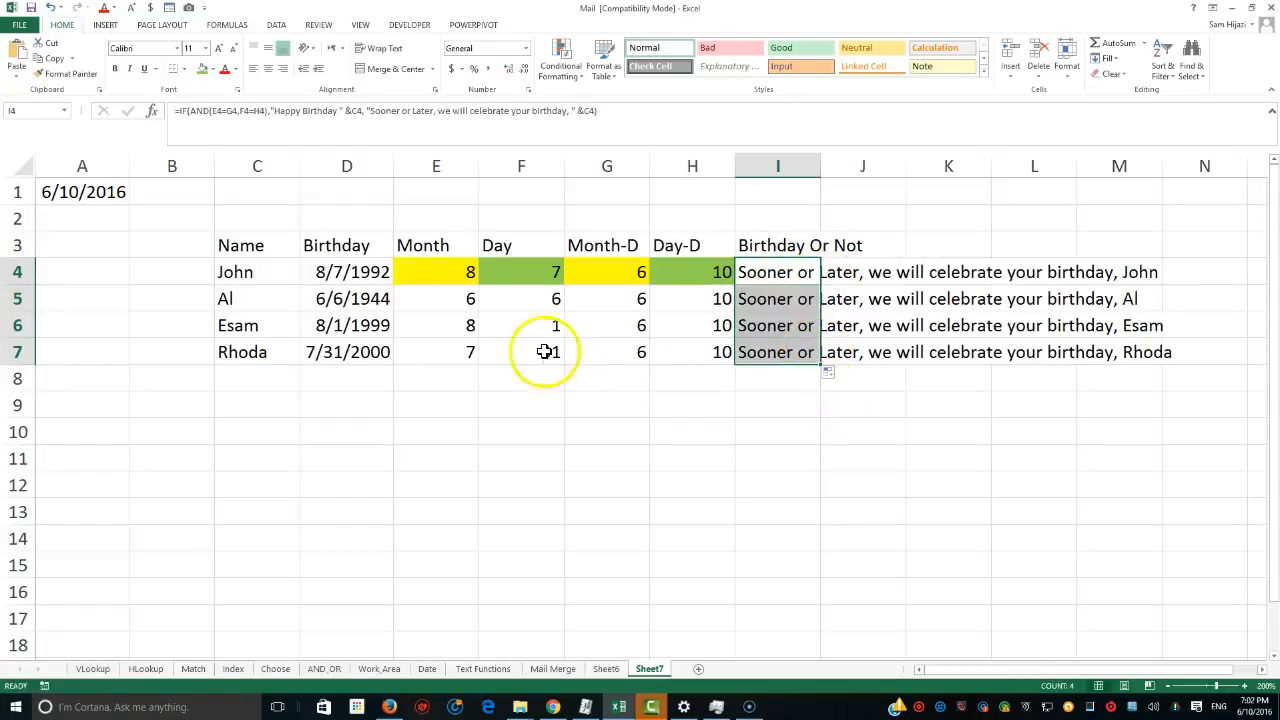
# Change Al's birthday in D5 to 6/10/1944 so it matches today's date.
pyautogui.click(452, 305)
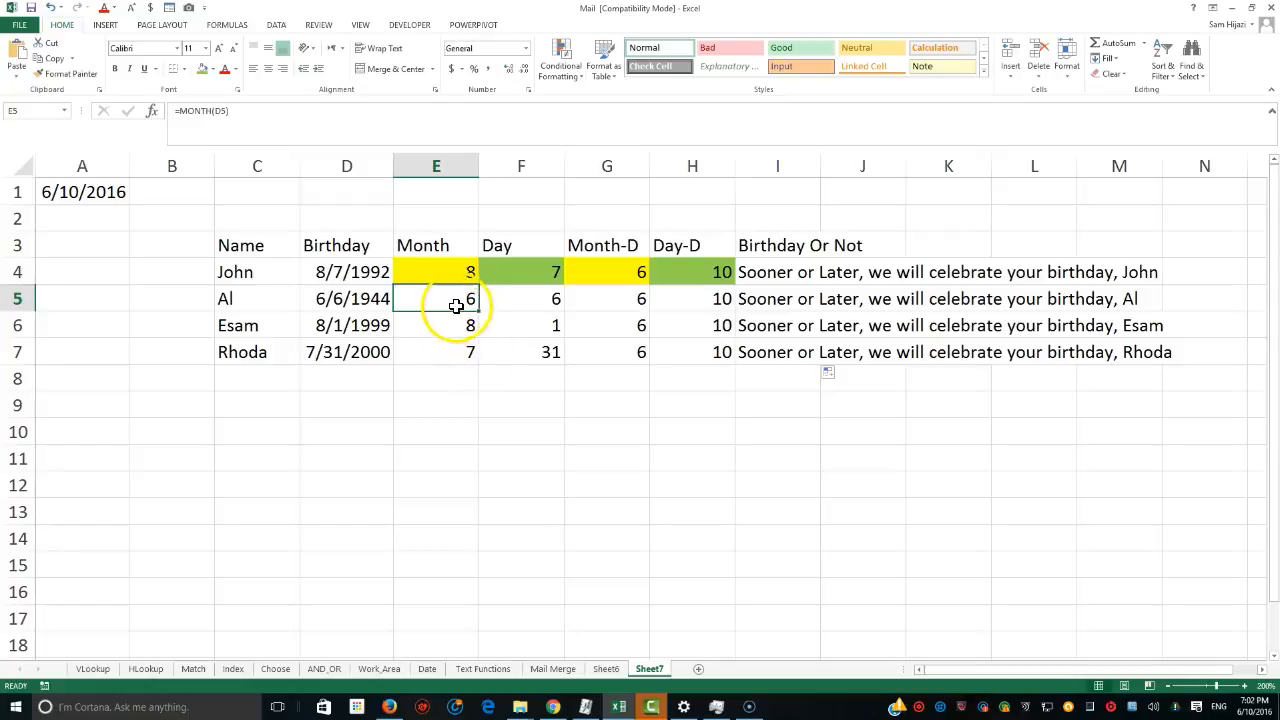
pyautogui.doubleClick(342, 303)
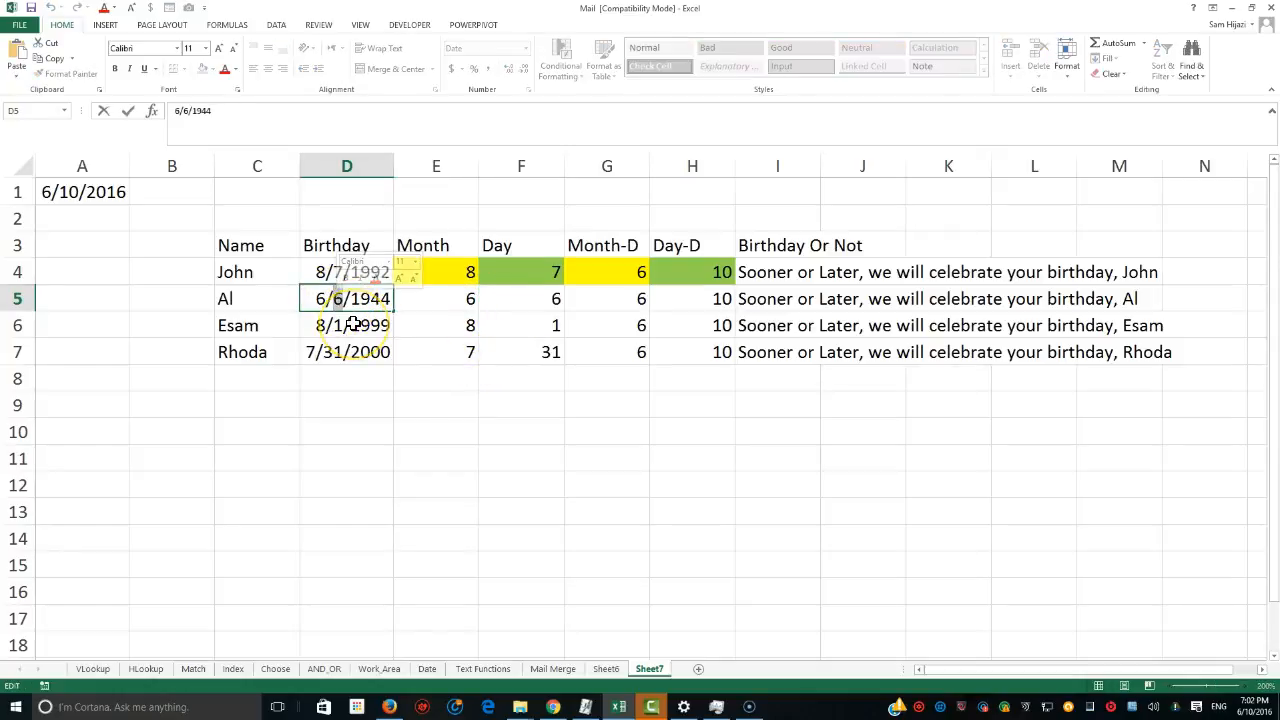
pyautogui.write('10')
pyautogui.press('Return')
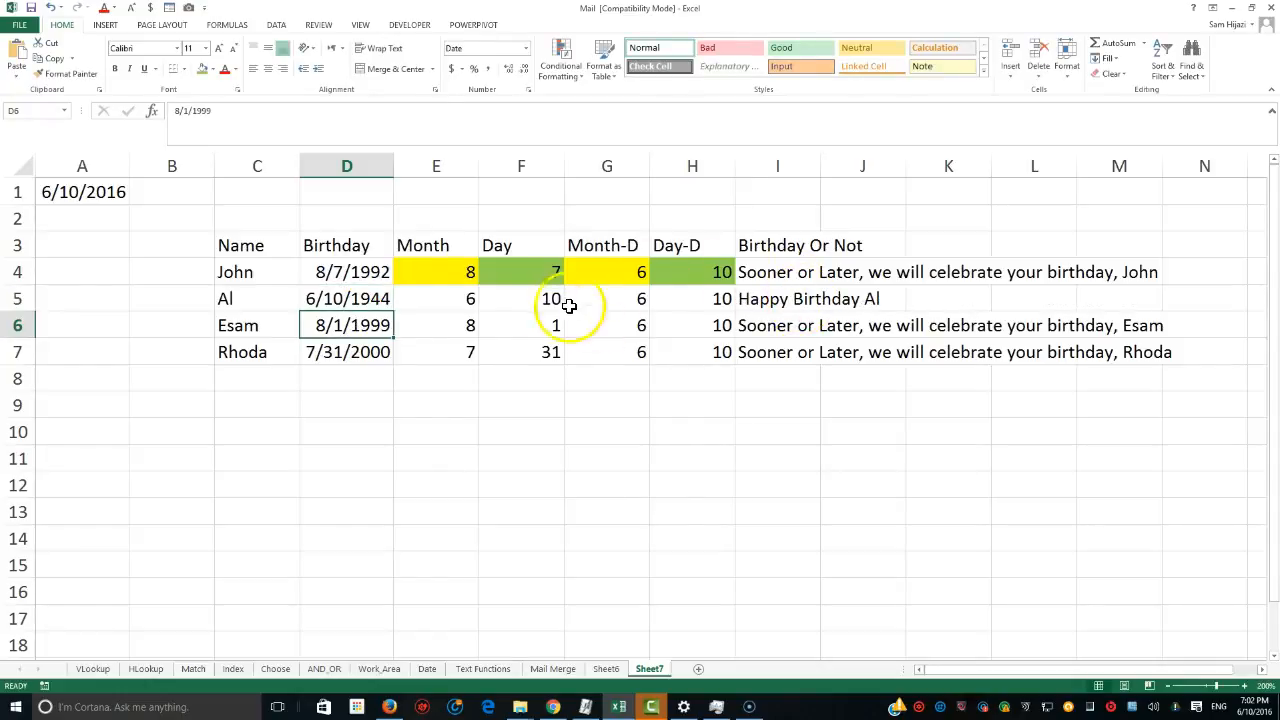
# Inspect Al's month and day cells against the current month and day cells in row 5.
pyautogui.click(466, 298)
pyautogui.click(619, 301)
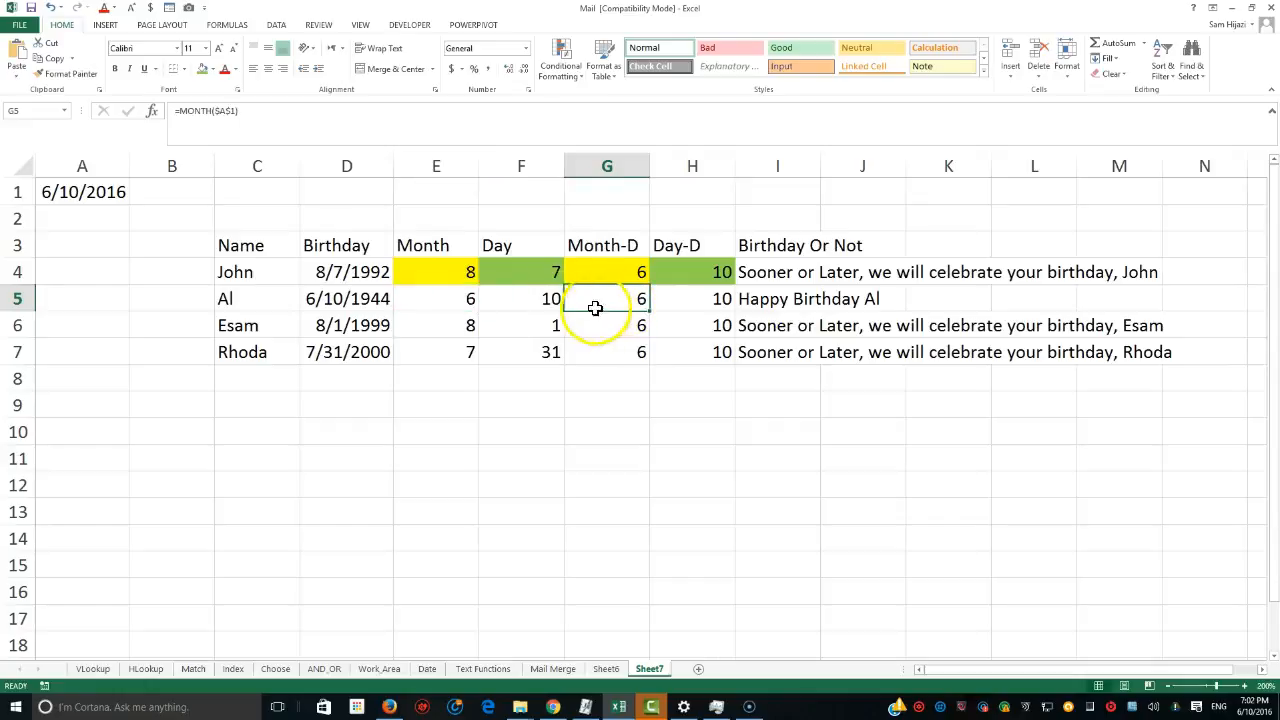
pyautogui.click(549, 299)
pyautogui.click(711, 302)
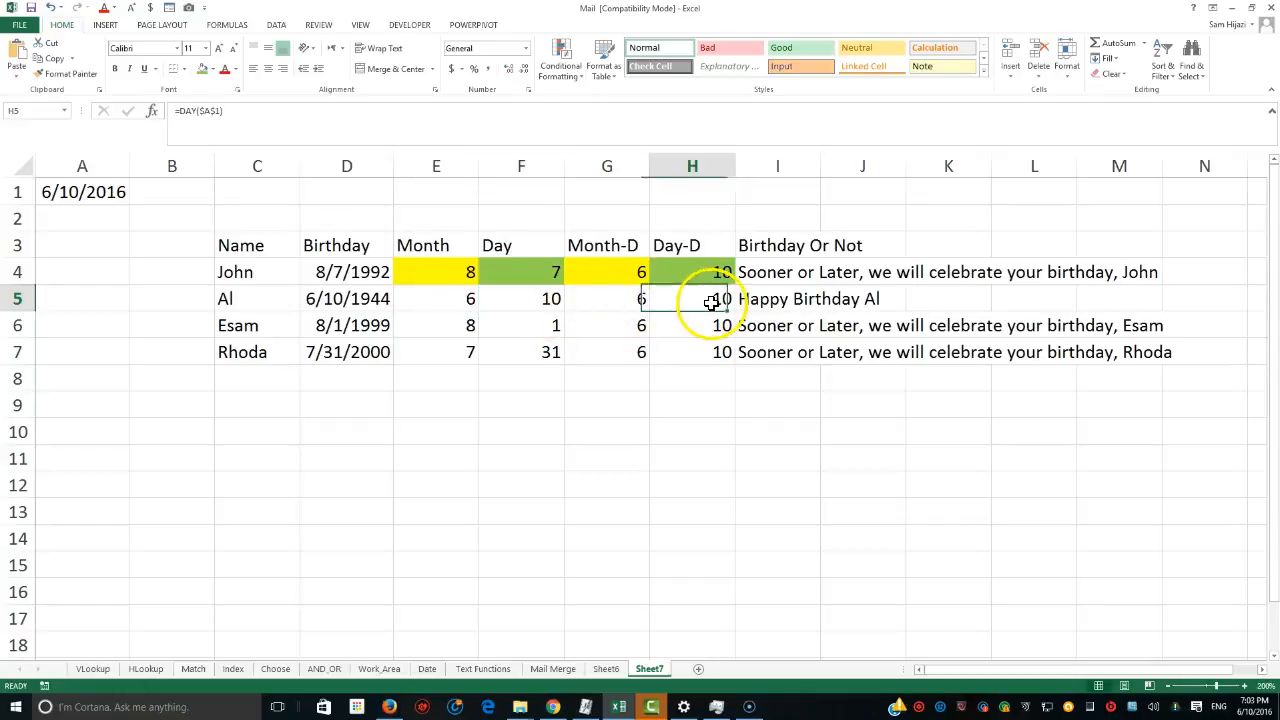
pyautogui.click(266, 378)
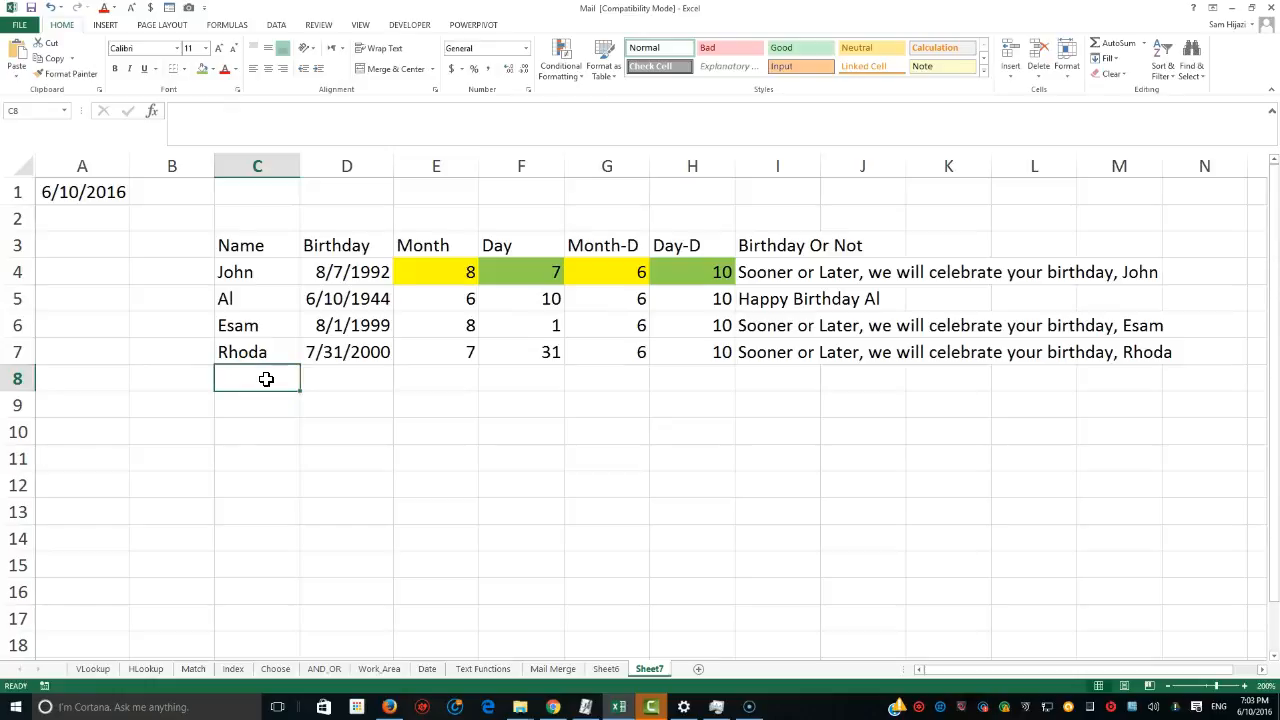
pyautogui.write('Tony')
pyautogui.press('Tab')
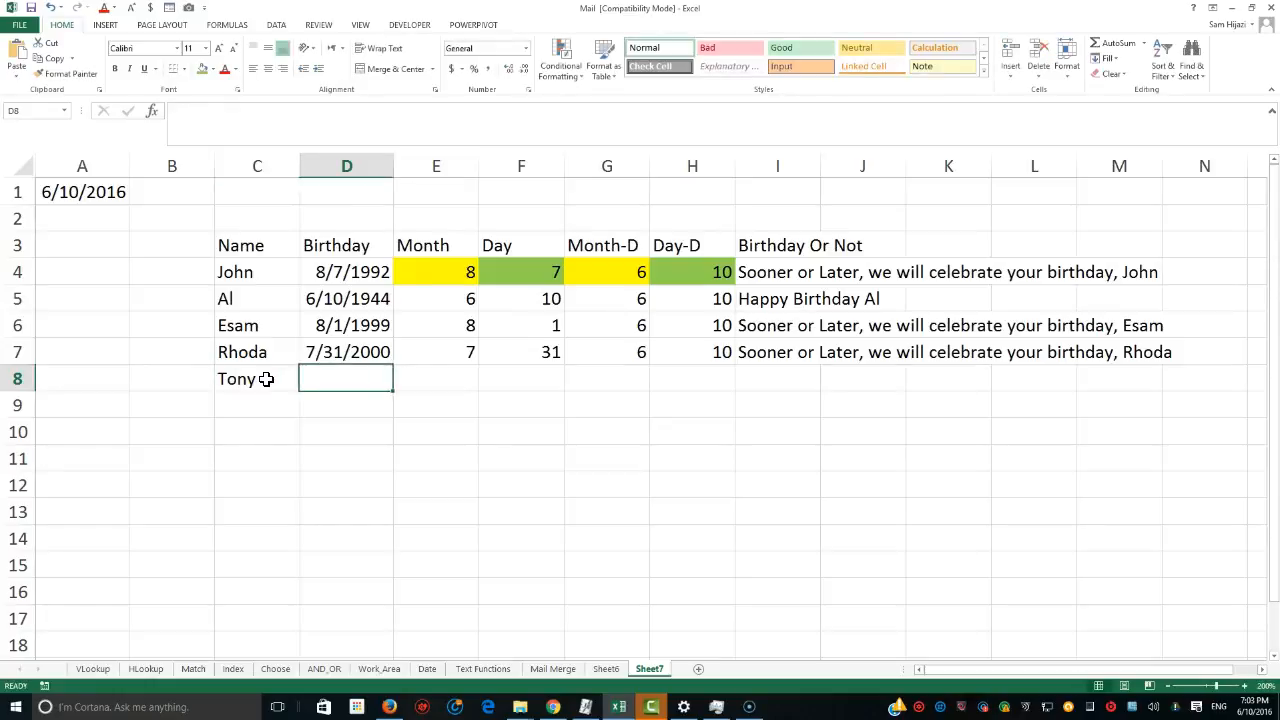
pyautogui.write('6/1')
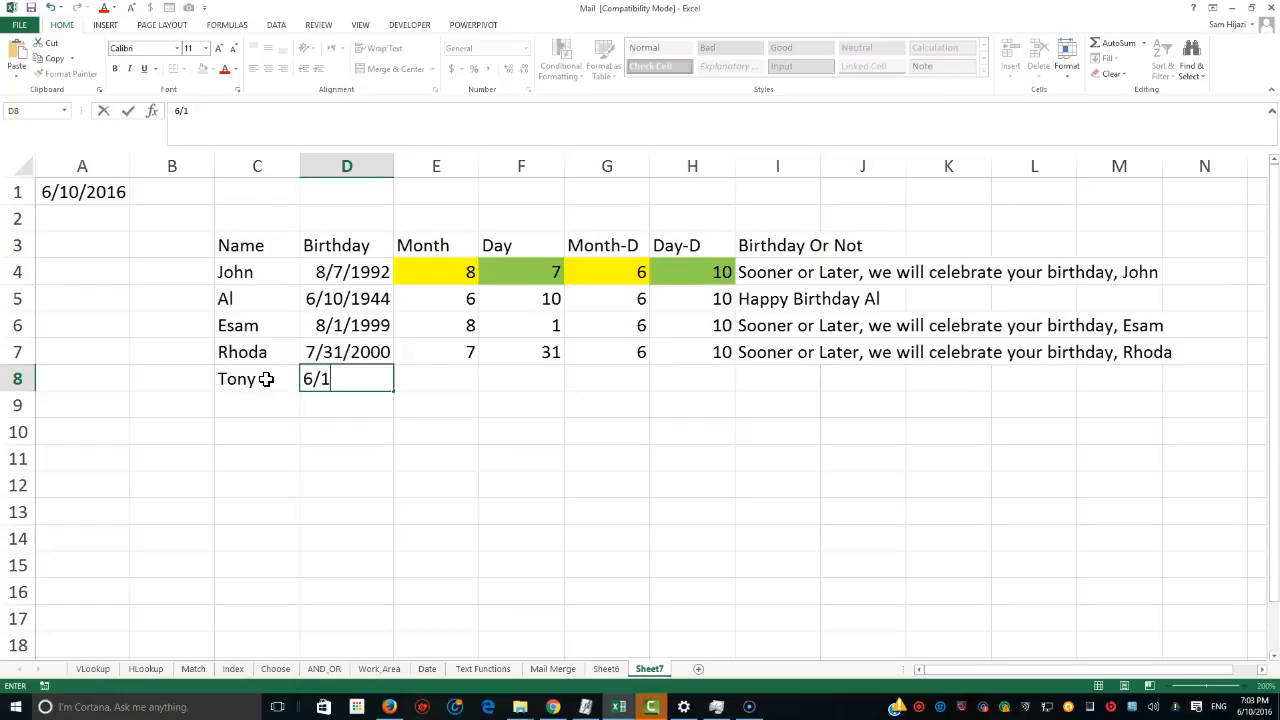
pyautogui.write('0/19')
pyautogui.write('2')
pyautogui.write('9')
pyautogui.write('4')
pyautogui.press('Return')
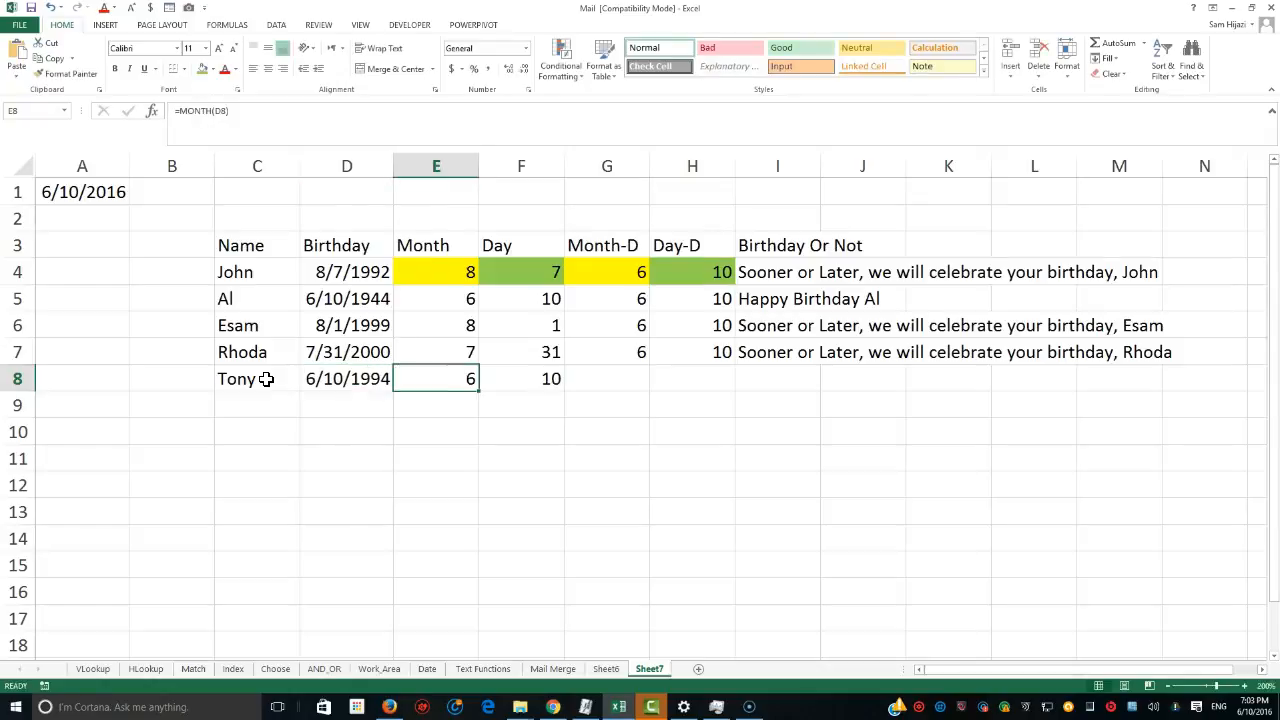
# Fill the Month-D, Day-D and Birthday Or Not formulas from row 7 down to Tony's row 8.
pyautogui.click(606, 386)
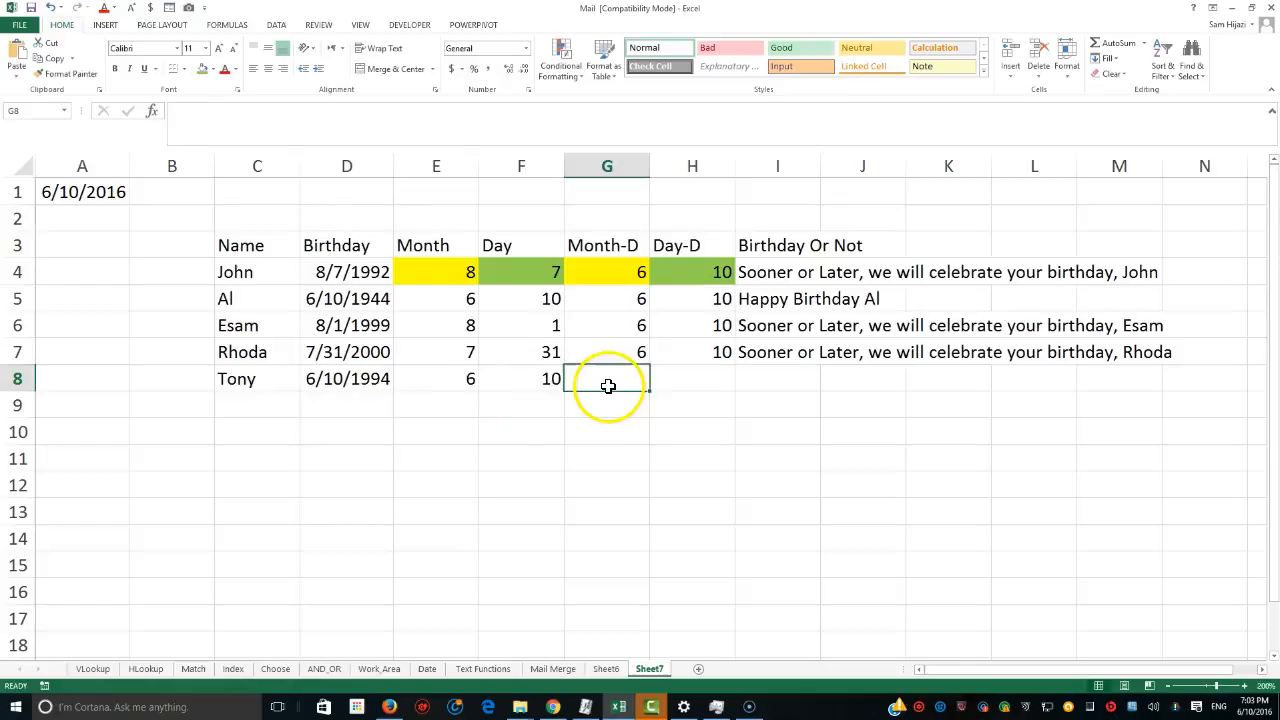
pyautogui.click(645, 355)
pyautogui.moveTo(649, 365); pyautogui.dragTo(651, 386)
pyautogui.click(692, 358)
pyautogui.moveTo(735, 365); pyautogui.dragTo(730, 394)
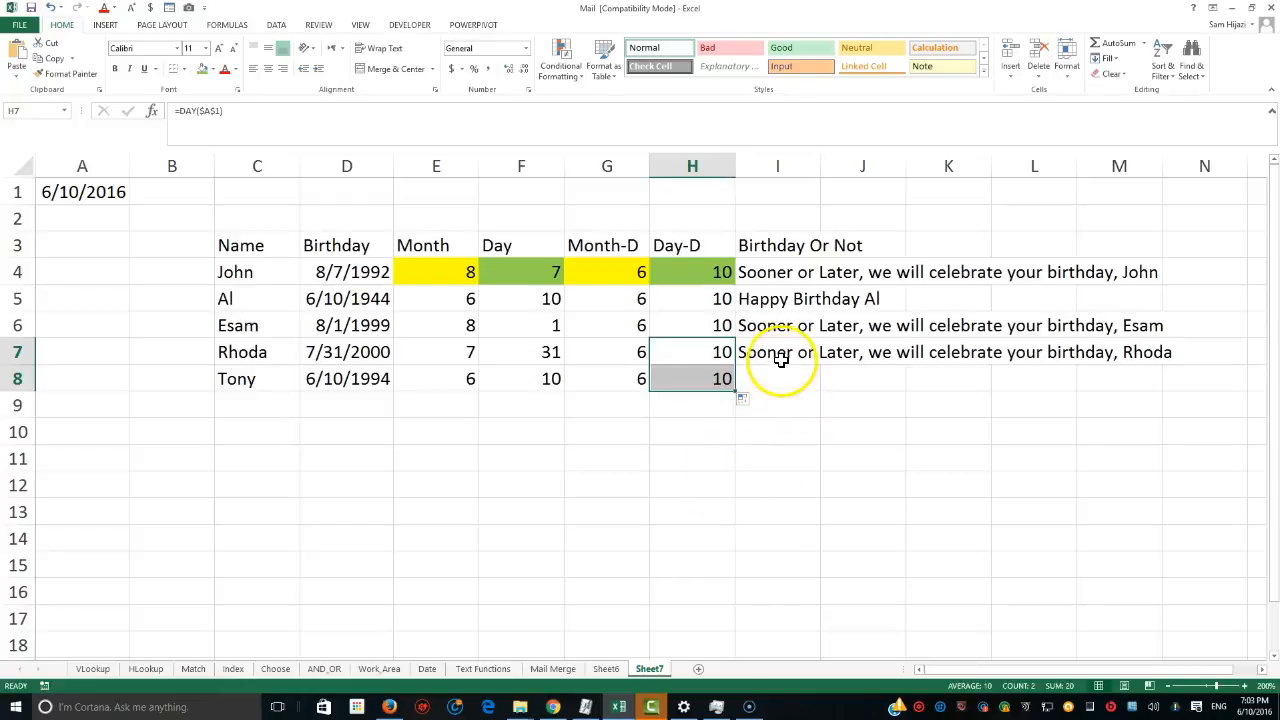
pyautogui.click(775, 358)
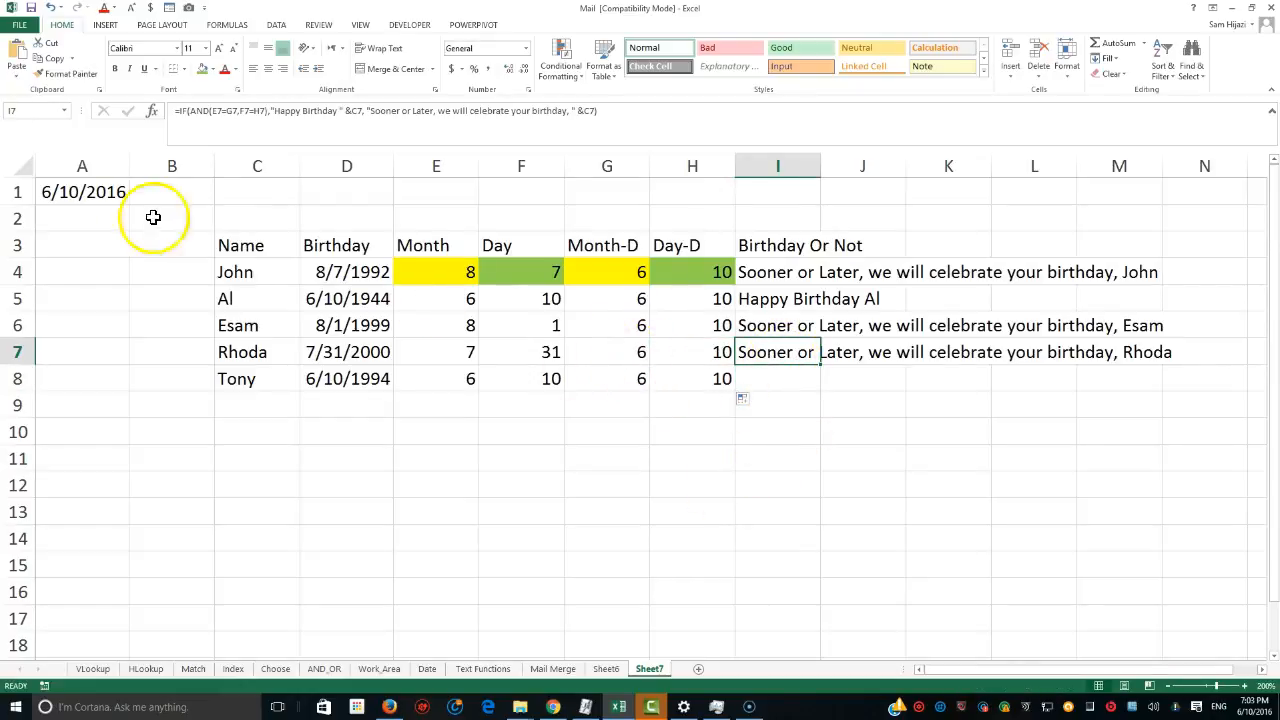
pyautogui.moveTo(820, 365); pyautogui.dragTo(820, 389)
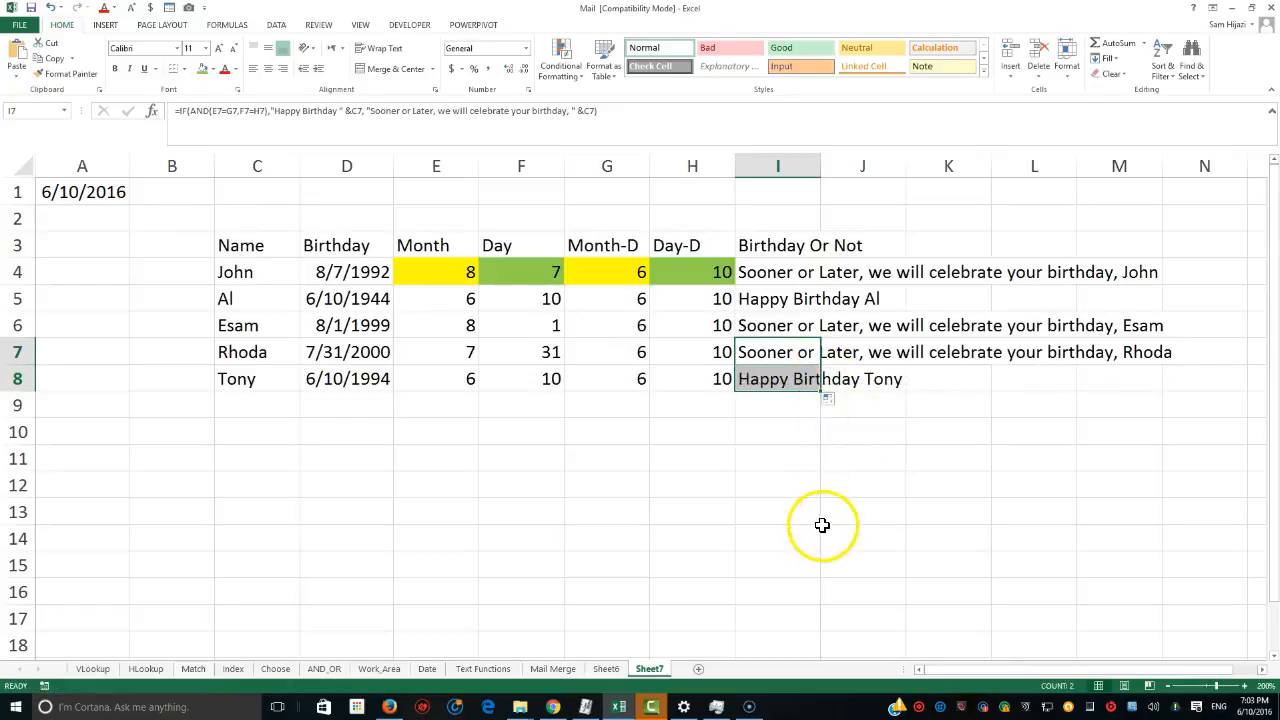